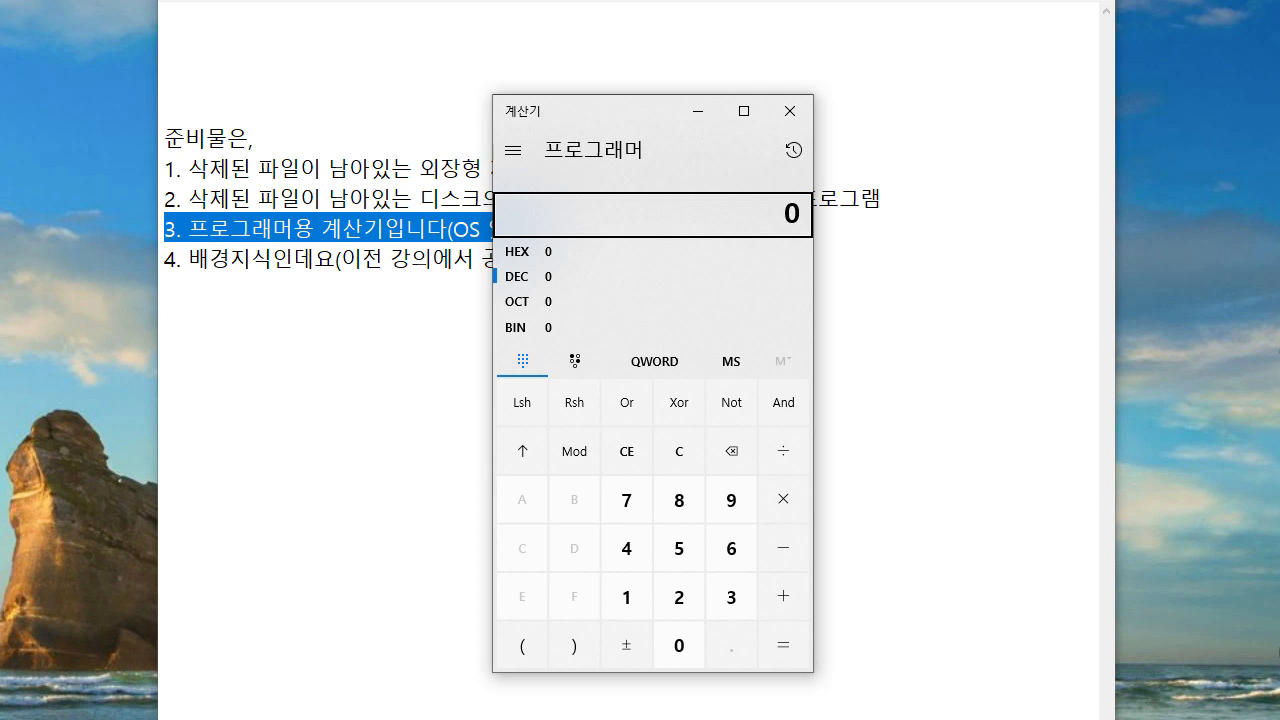
# Step: View the programmer calculator's octal and binary modes, minimize it, and highlight item 4 of the preparation list
pyautogui.click(522, 302)
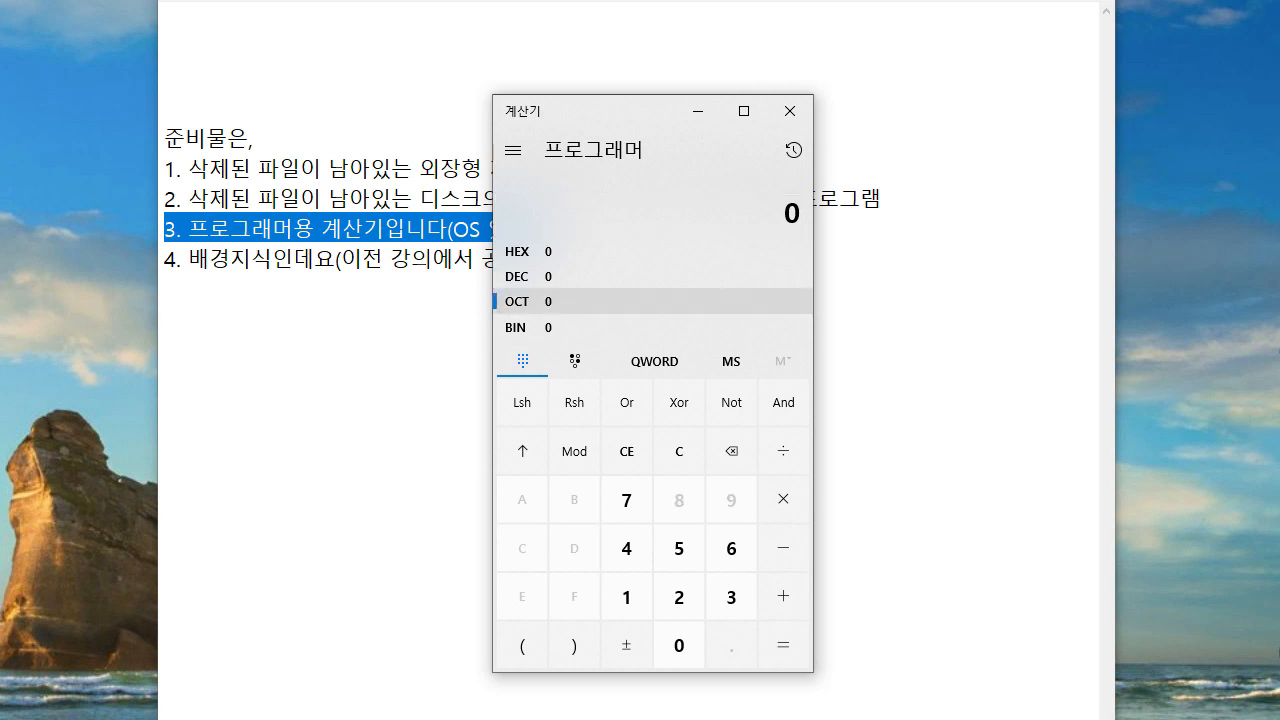
pyautogui.click(522, 327)
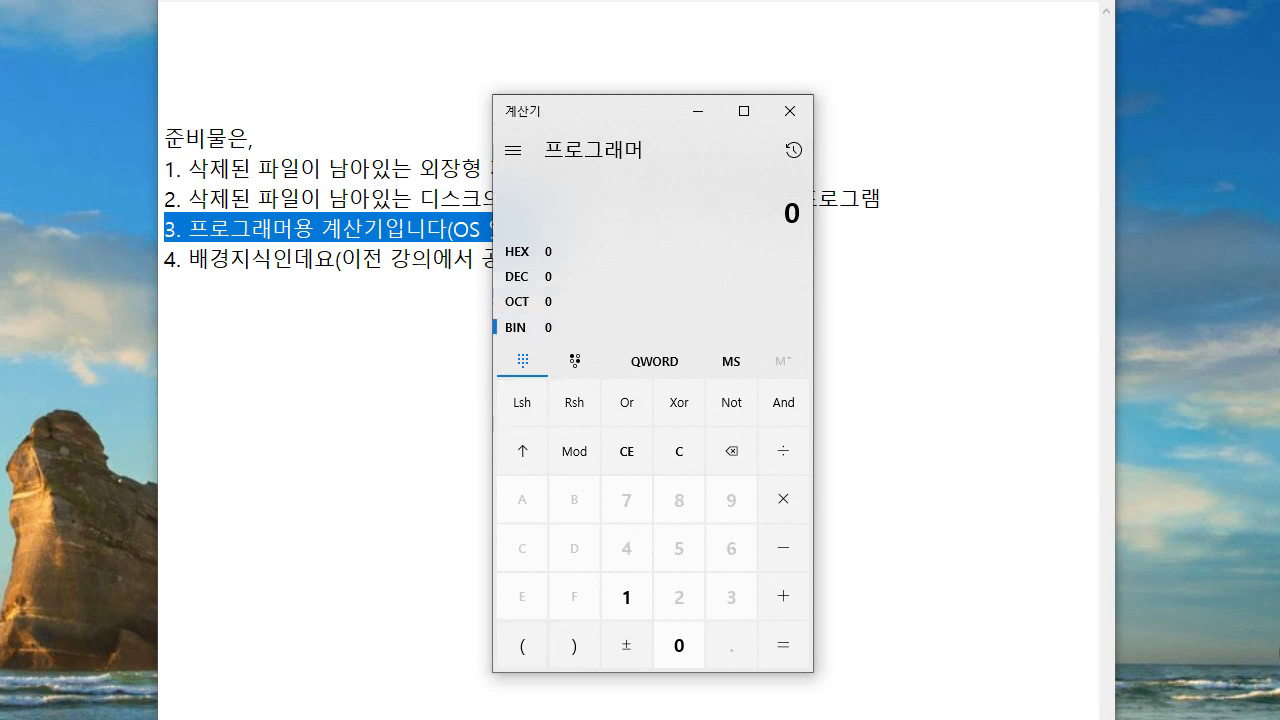
pyautogui.click(697, 110)
pyautogui.moveTo(571, 258); pyautogui.dragTo(164, 258)
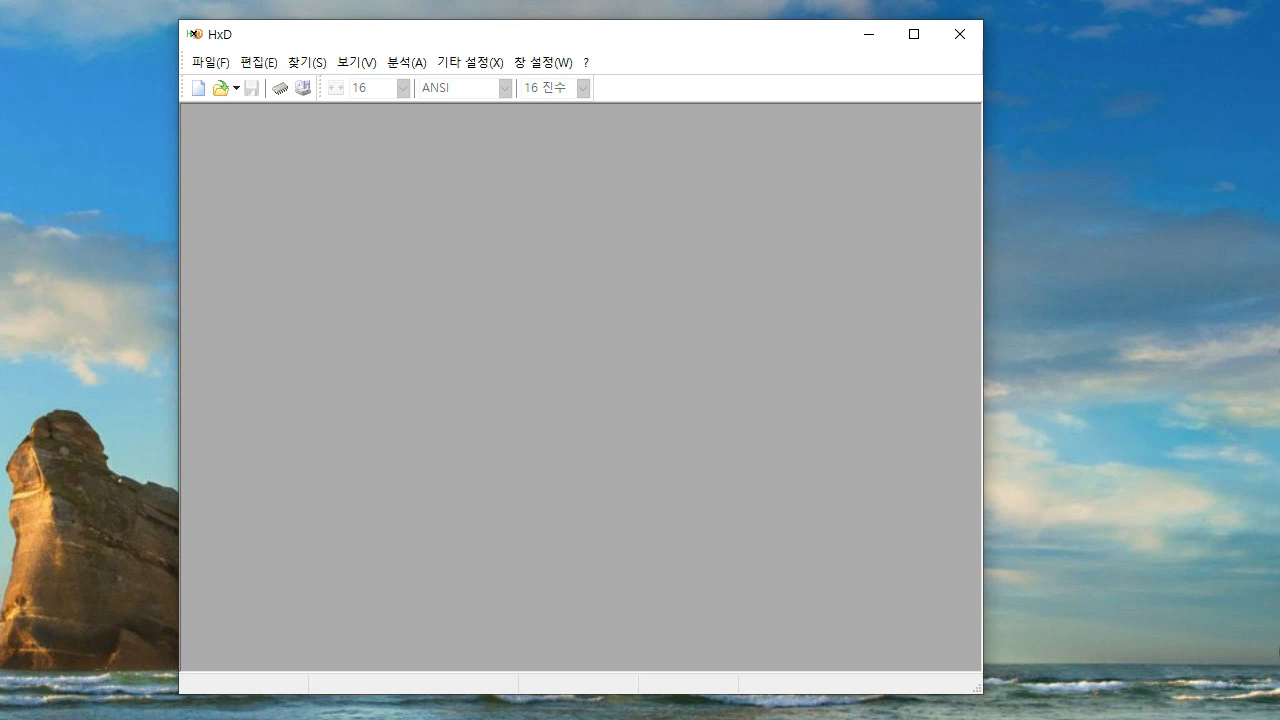
# Step: Open the physical disk 이동식 디스크 1 in read-only mode
pyautogui.click(470, 62)
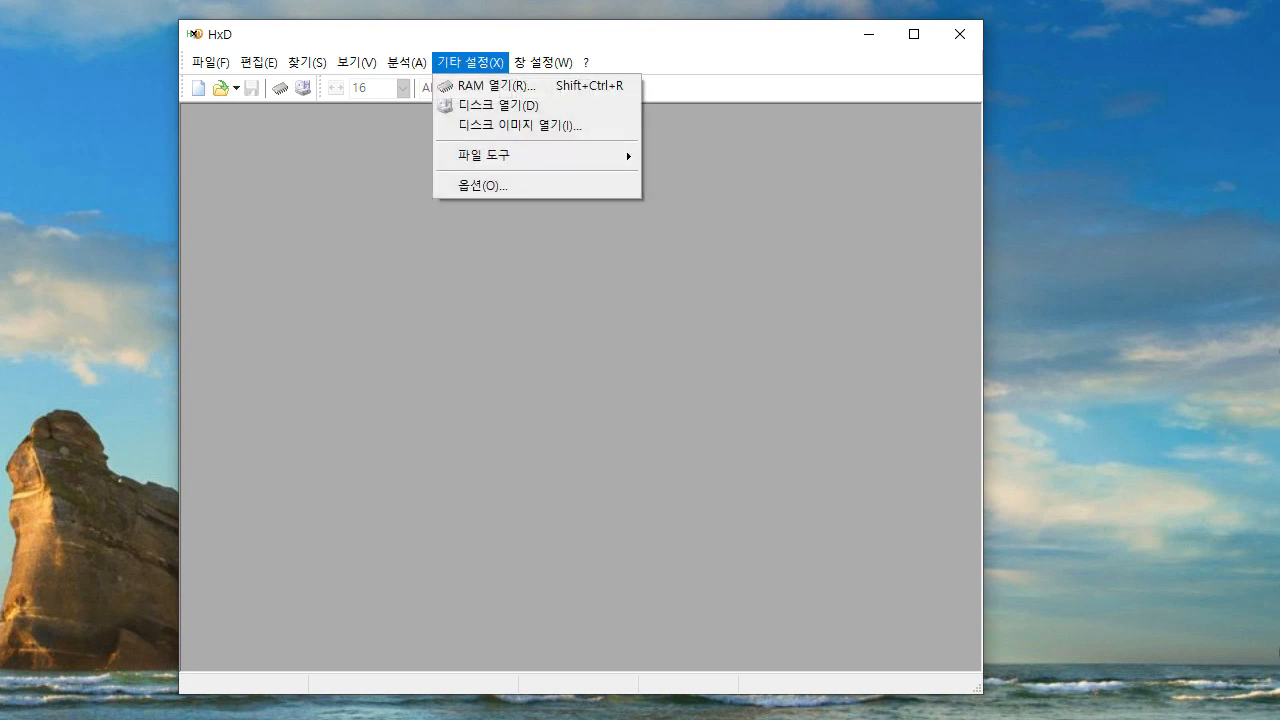
pyautogui.press('Return')
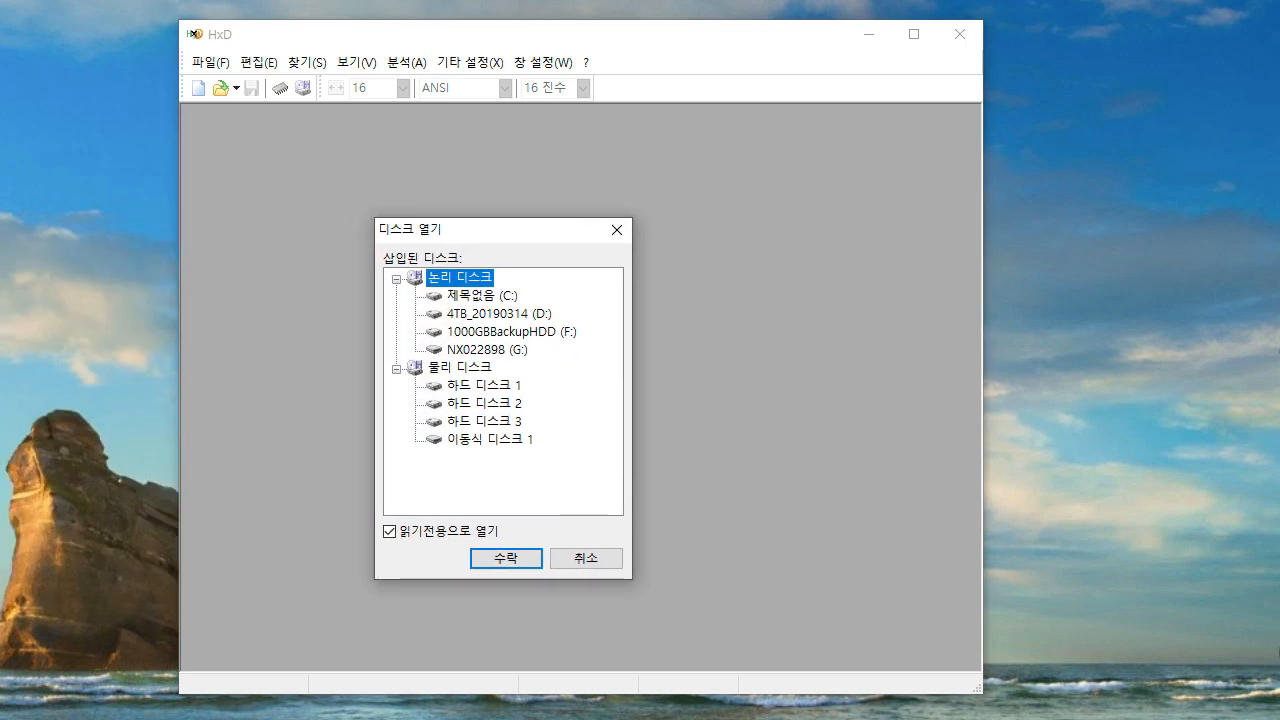
pyautogui.click(487, 350)
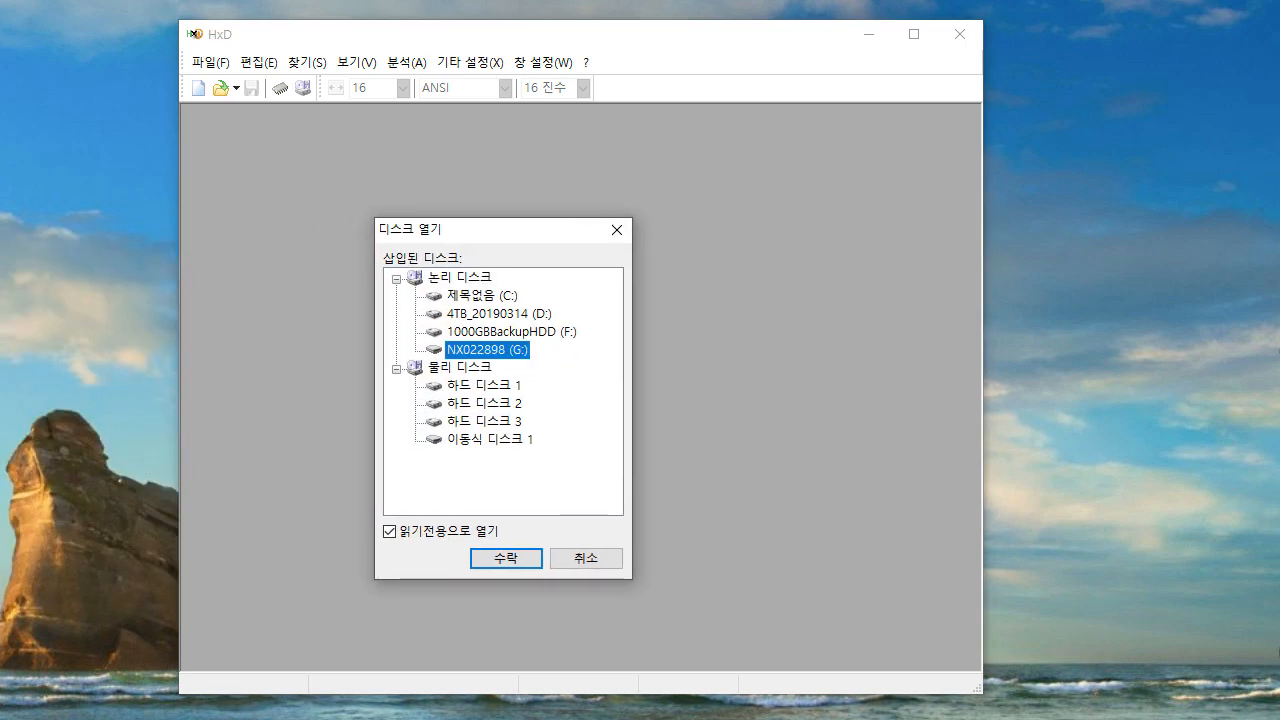
pyautogui.click(490, 440)
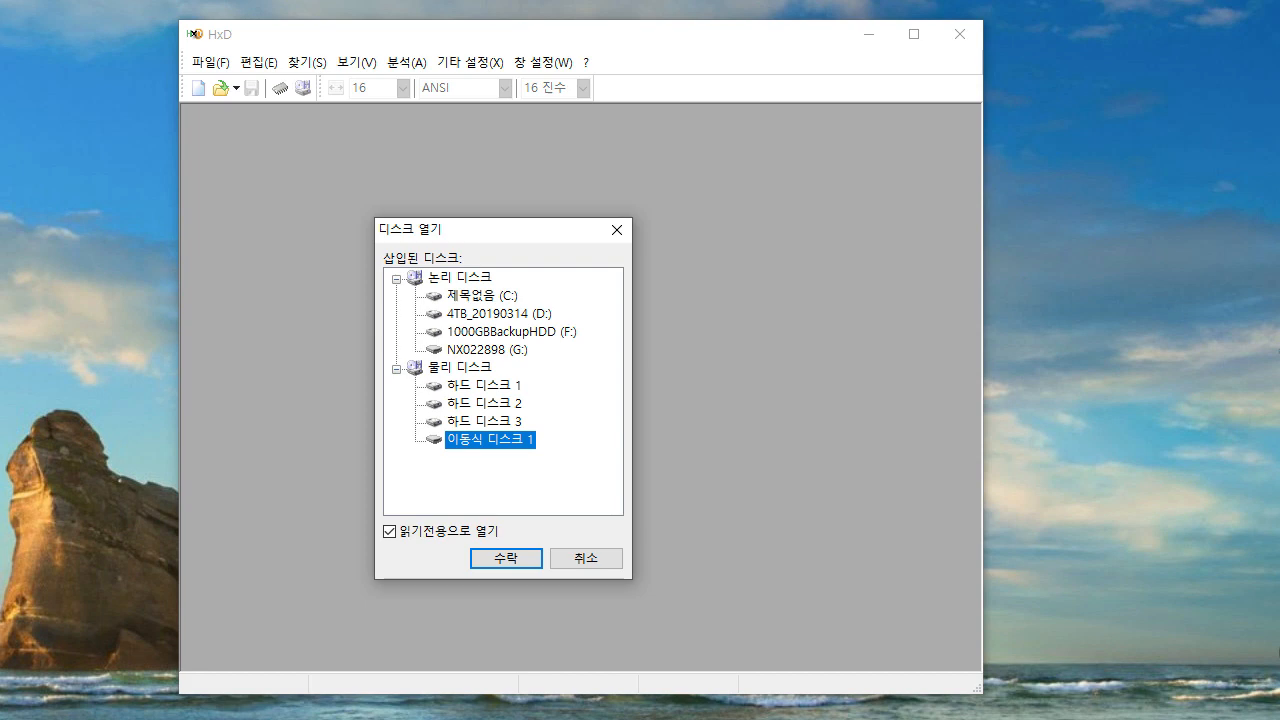
pyautogui.press('Return')
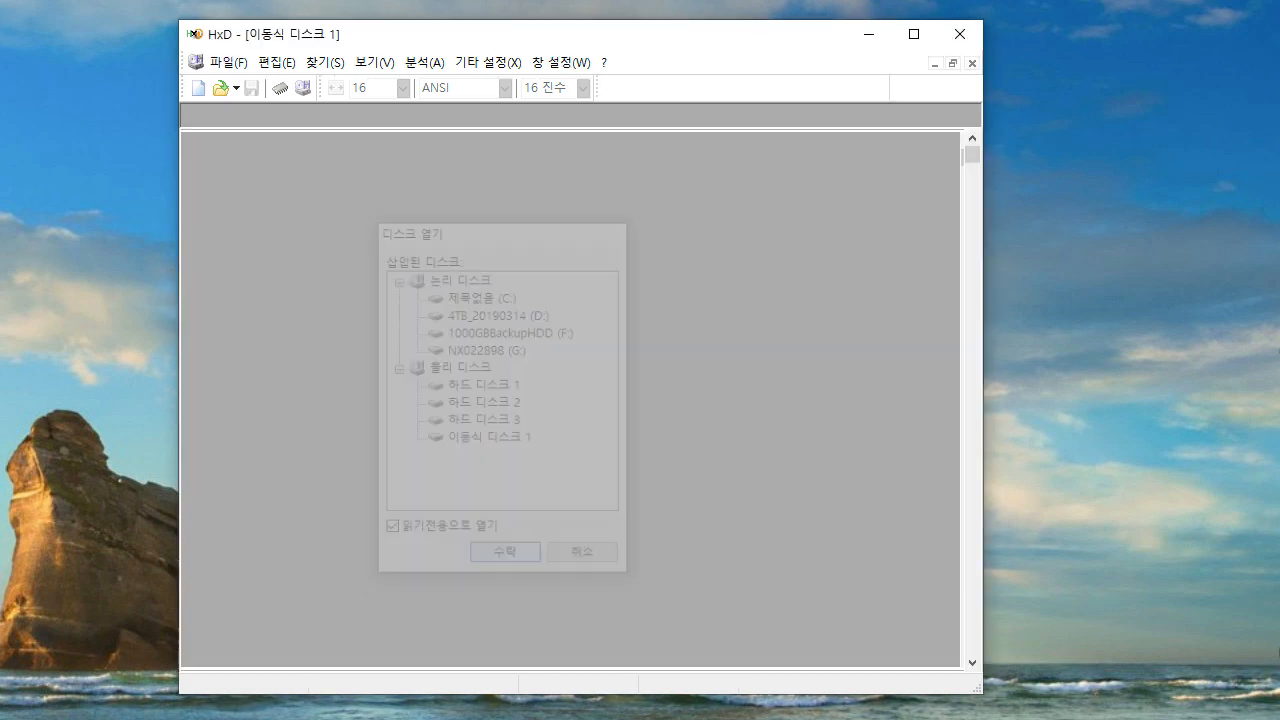
# Step: Bring up the disk selection again and choose 이동식 디스크 1 under 물리 디스크, keeping read-only access
pyautogui.hotkey('alt', 'x')
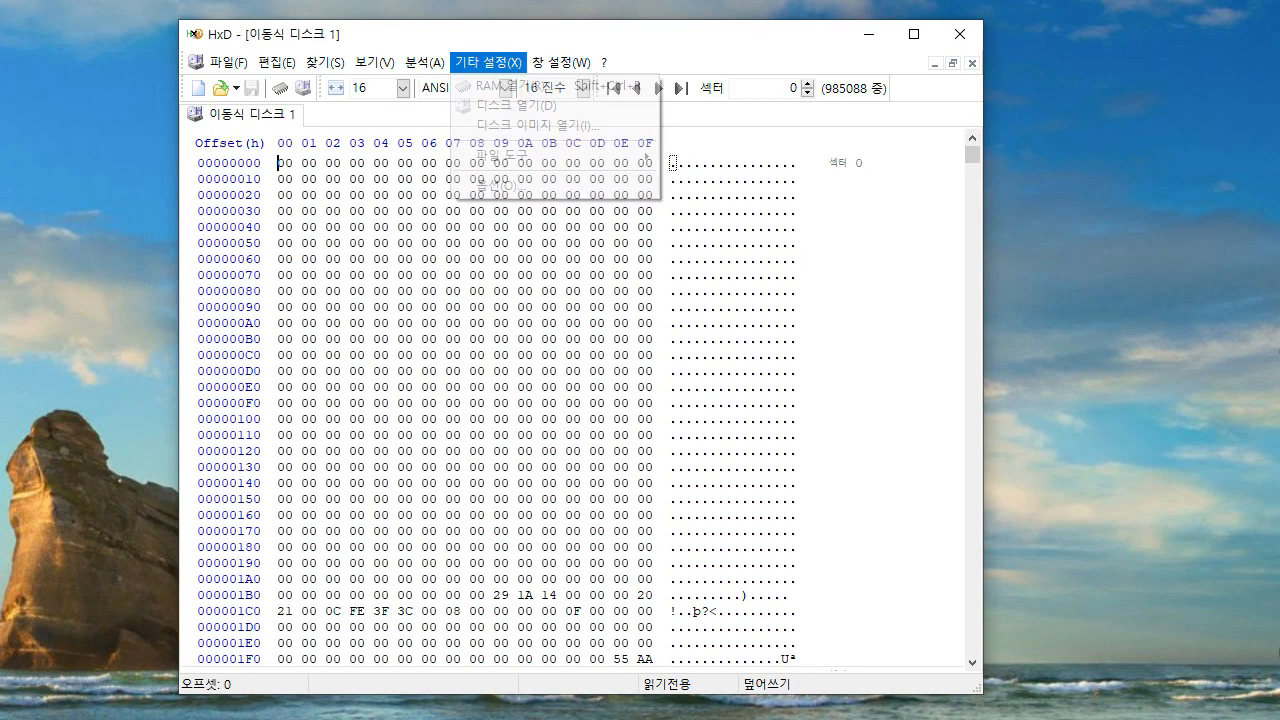
pyautogui.press('Down')
pyautogui.press('Down')
pyautogui.press('Up')
pyautogui.press('Return')
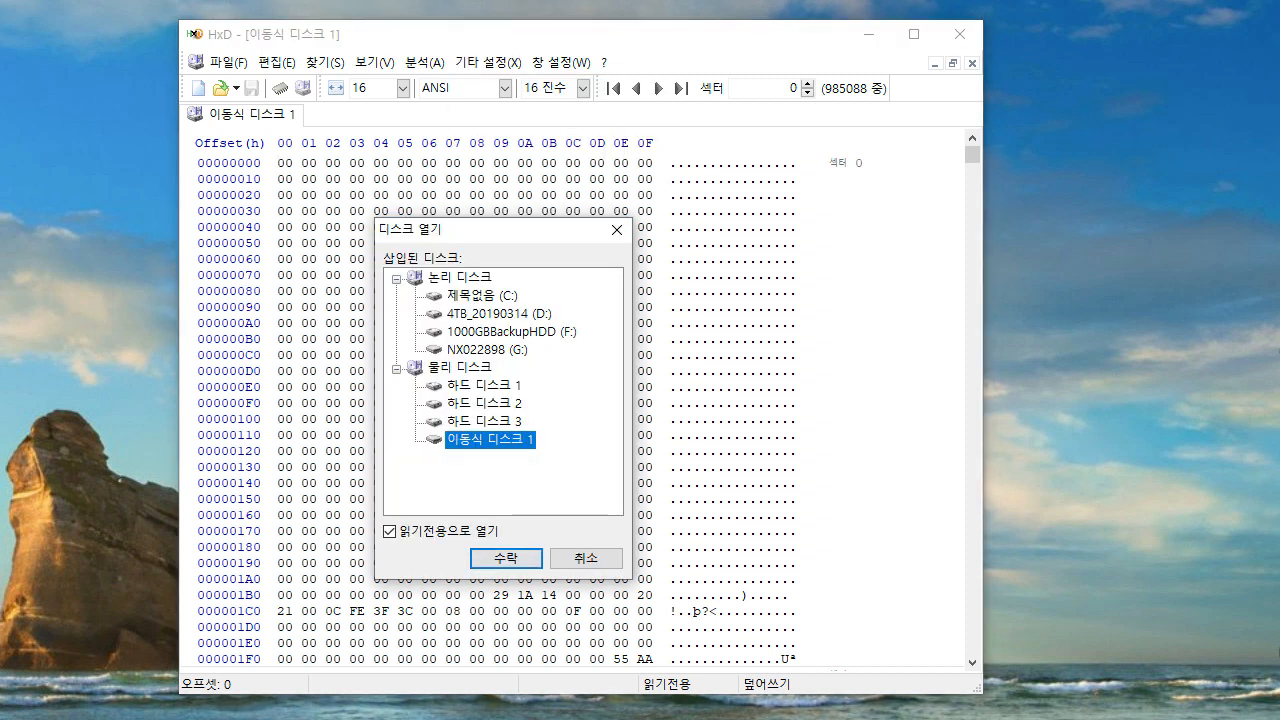
pyautogui.click(460, 368)
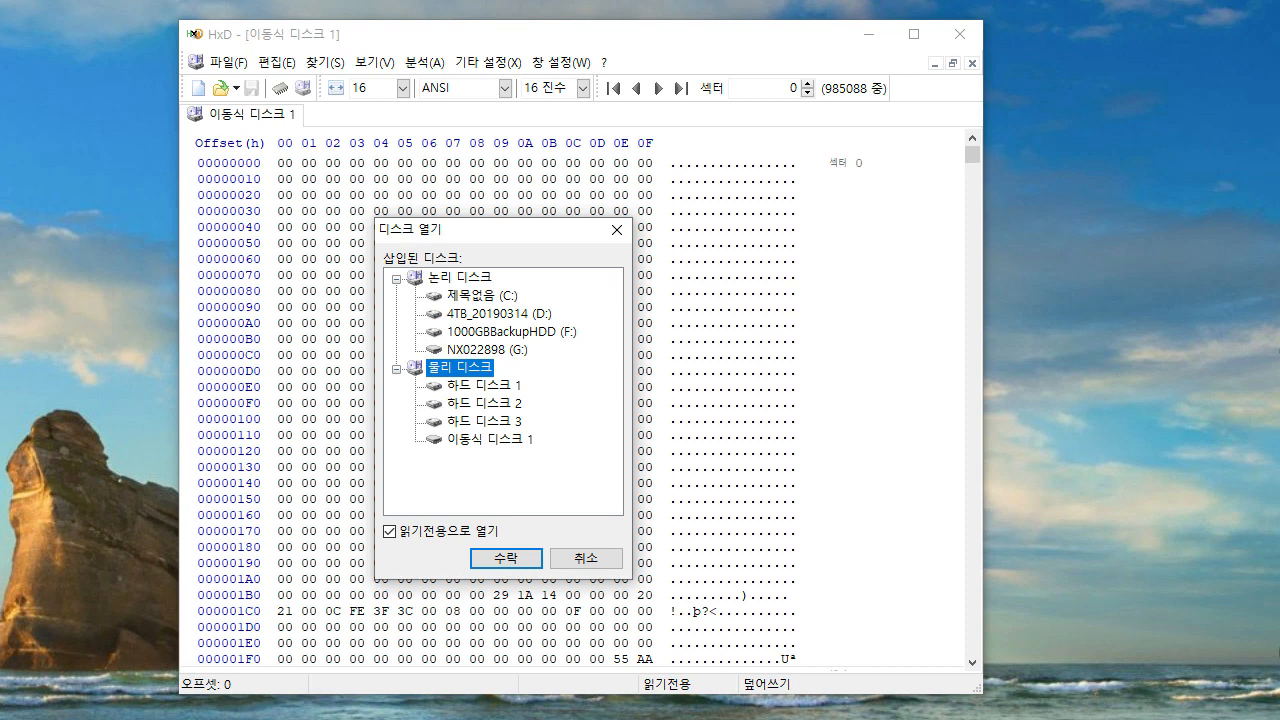
pyautogui.click(490, 440)
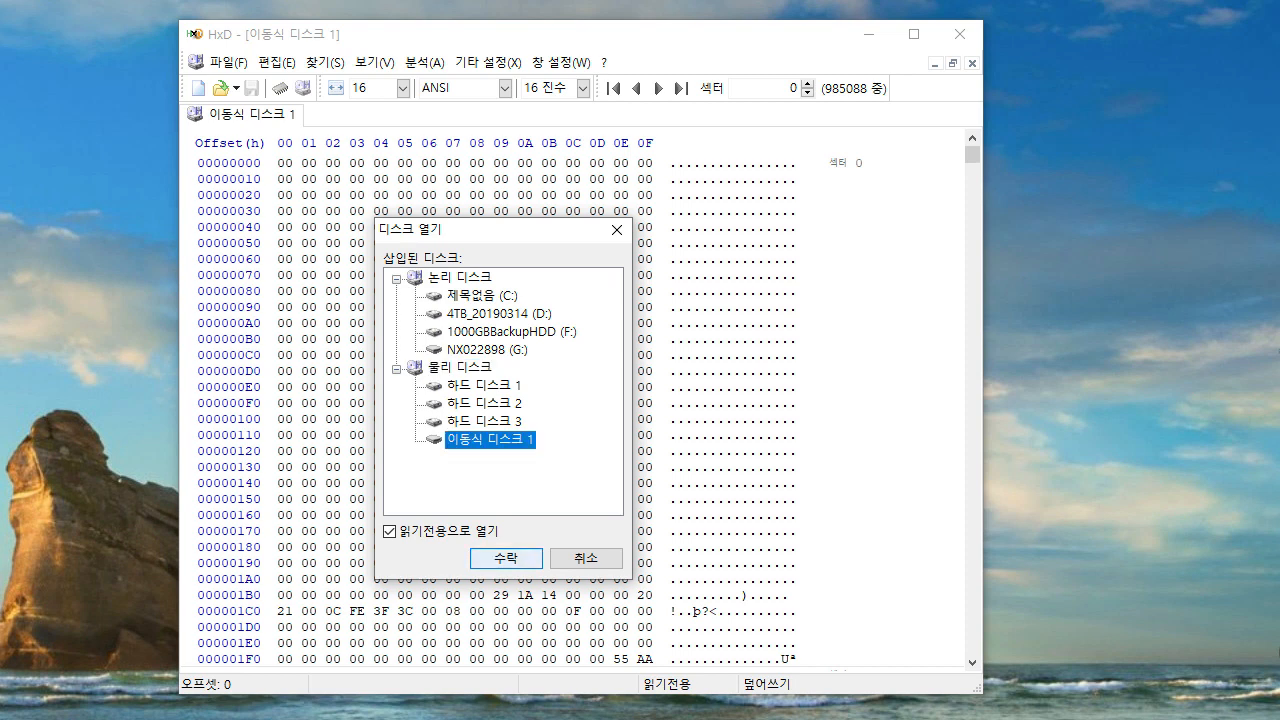
pyautogui.press('Return')
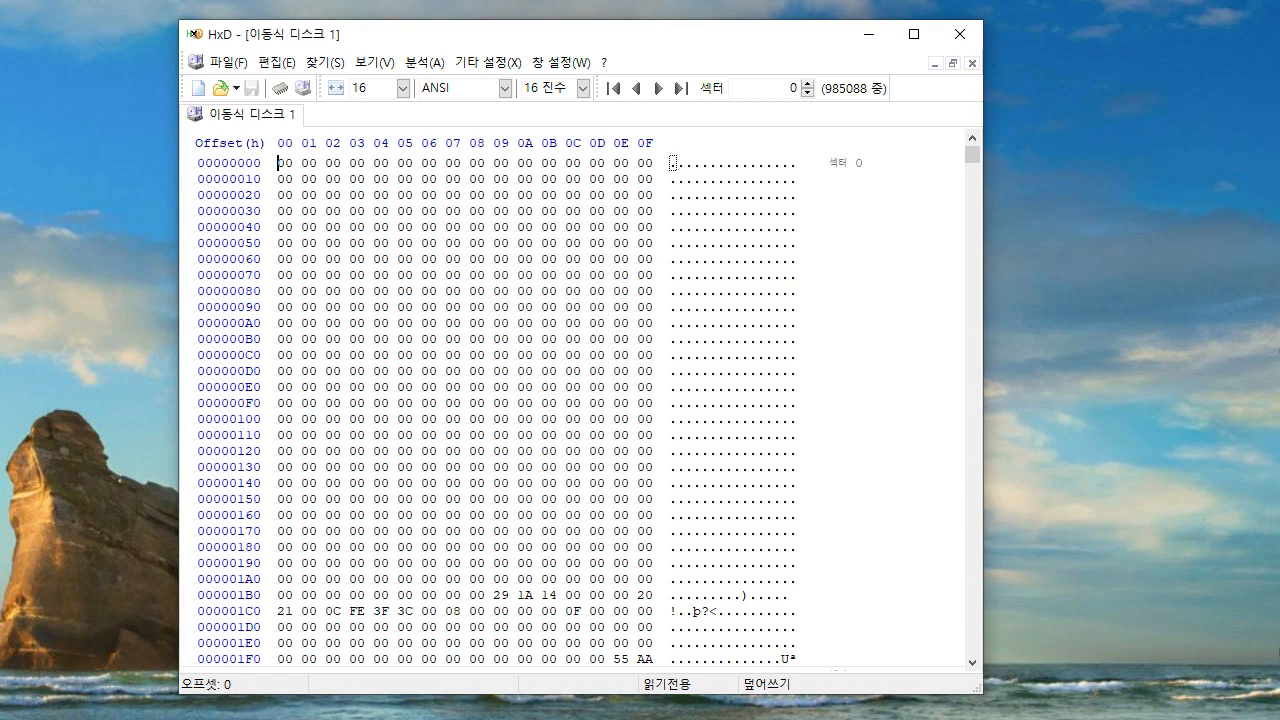
# Step: Select the partition table bytes 1BE–1FD in sector 0
pyautogui.click(518, 579)
pyautogui.moveTo(597, 659); pyautogui.dragTo(621, 595)
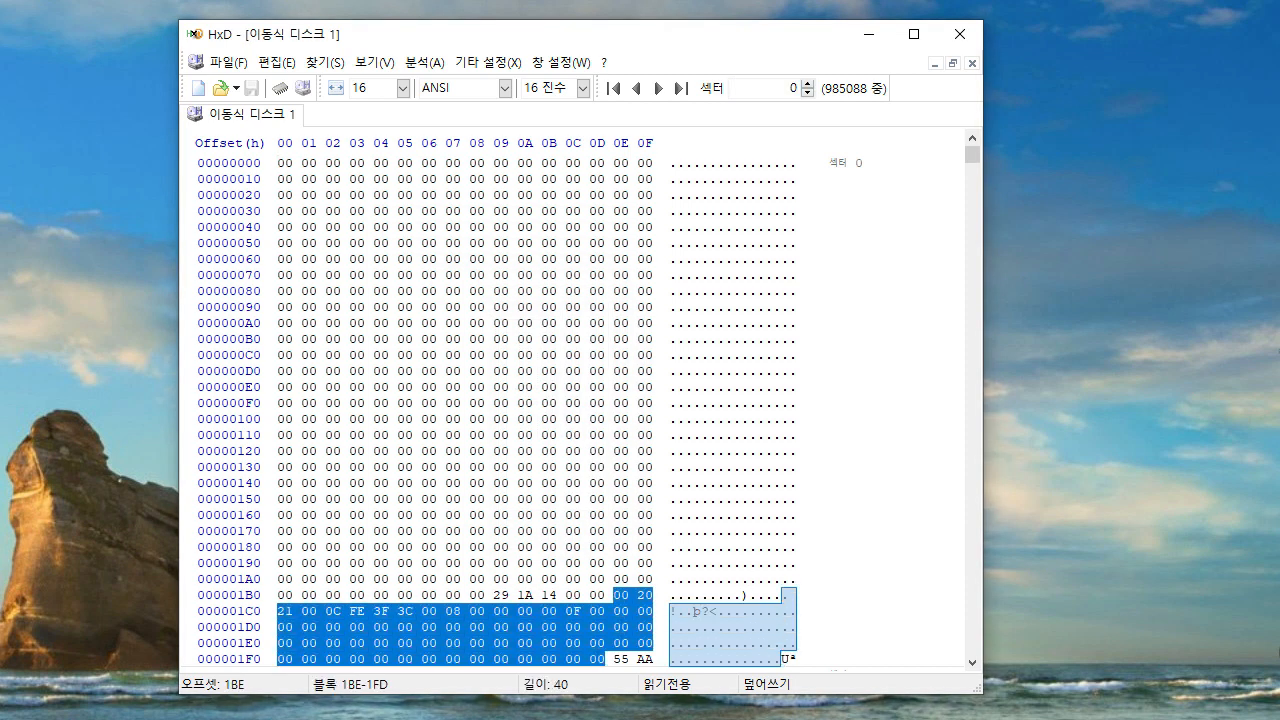
# Step: Switch to File Explorer, delete all the selected files and folders on NX022898 (G:), and minimize the window
pyautogui.hotkey('alt', 'Tab')
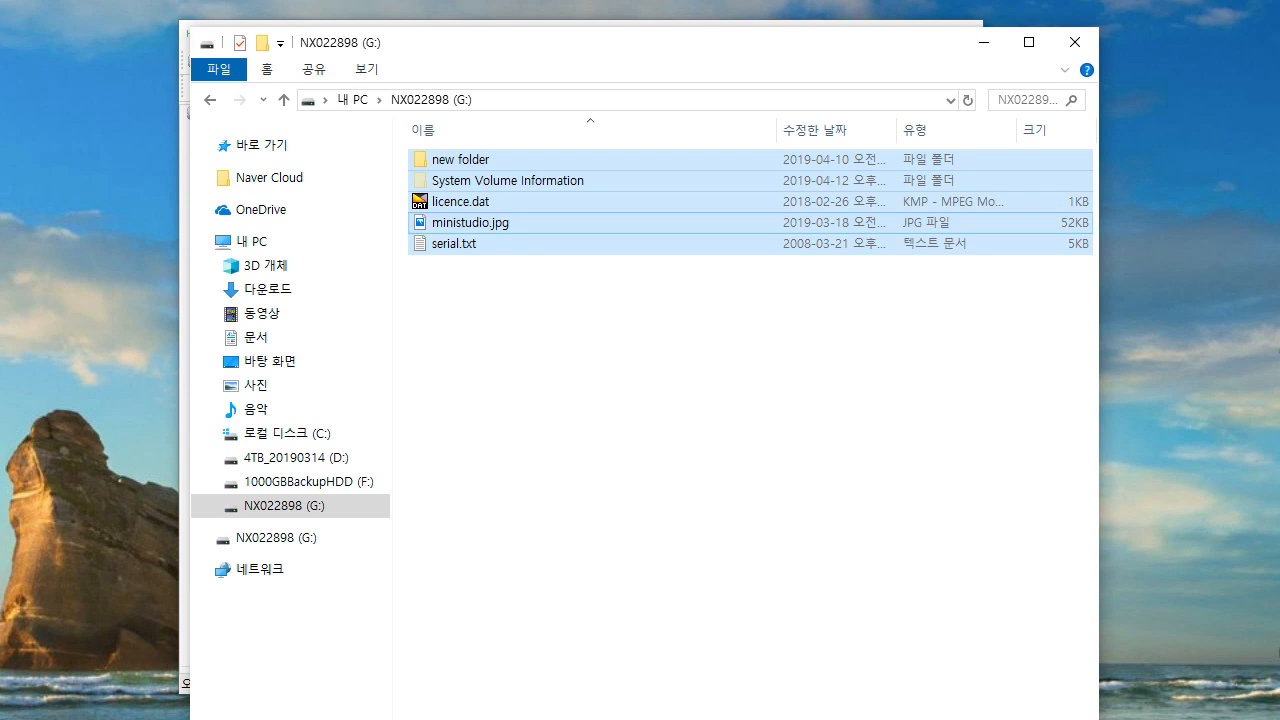
pyautogui.press('Delete')
pyautogui.press('Return')
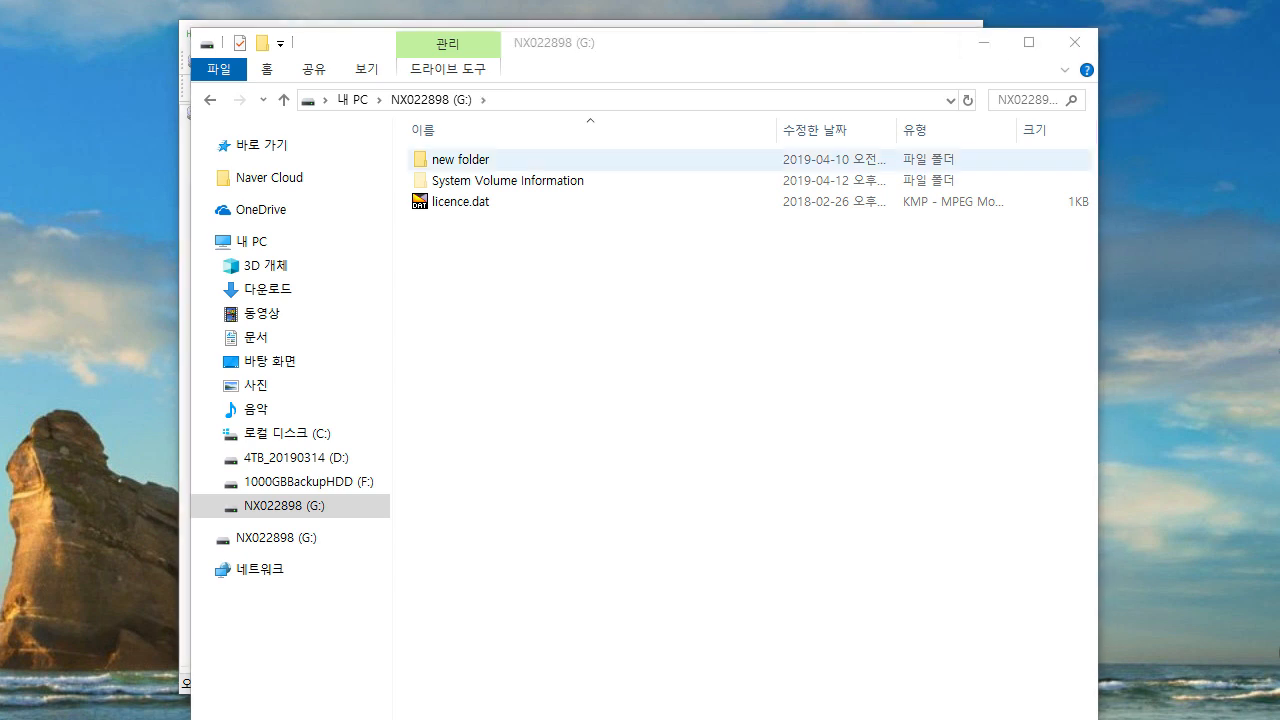
pyautogui.click(983, 42)
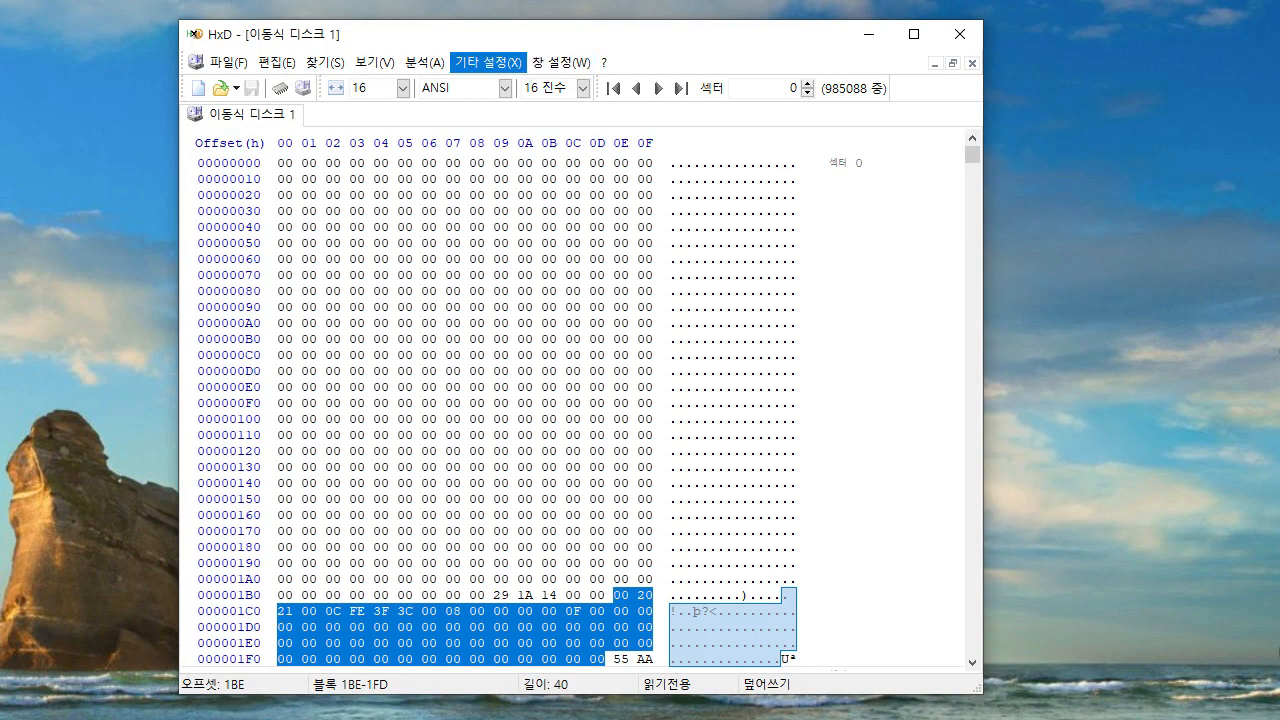
pyautogui.click(488, 63)
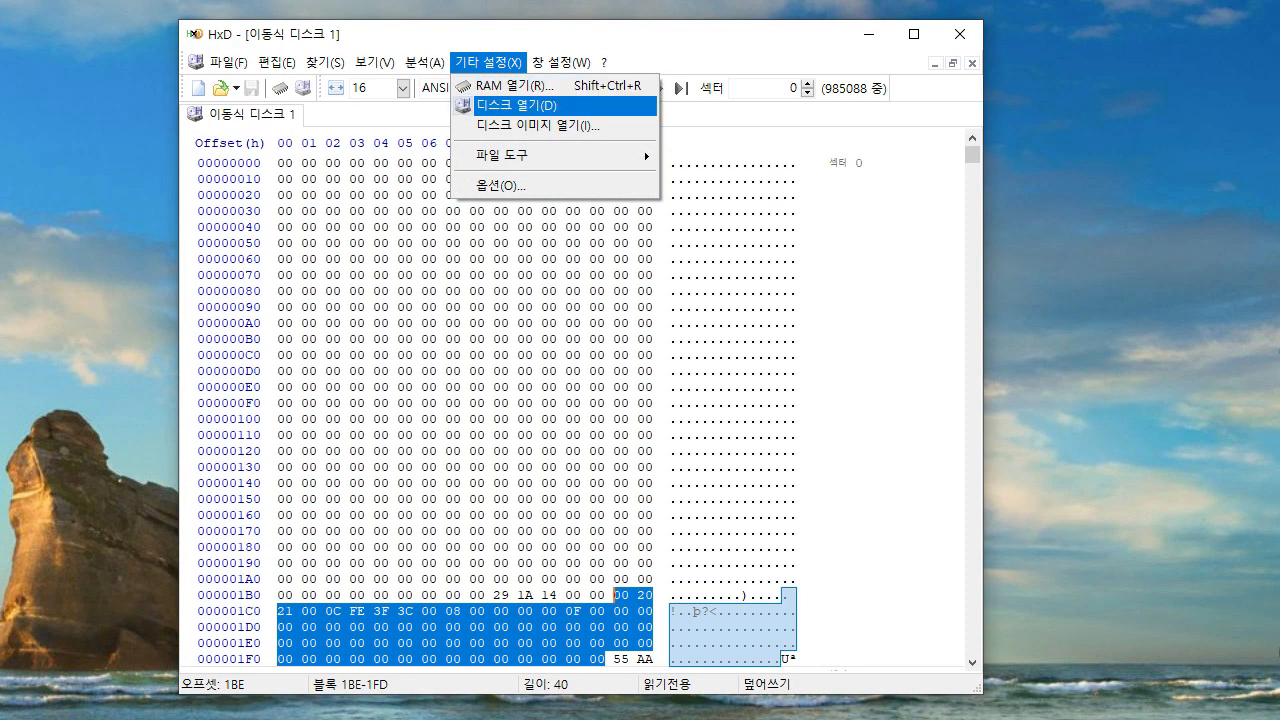
pyautogui.click(517, 106)
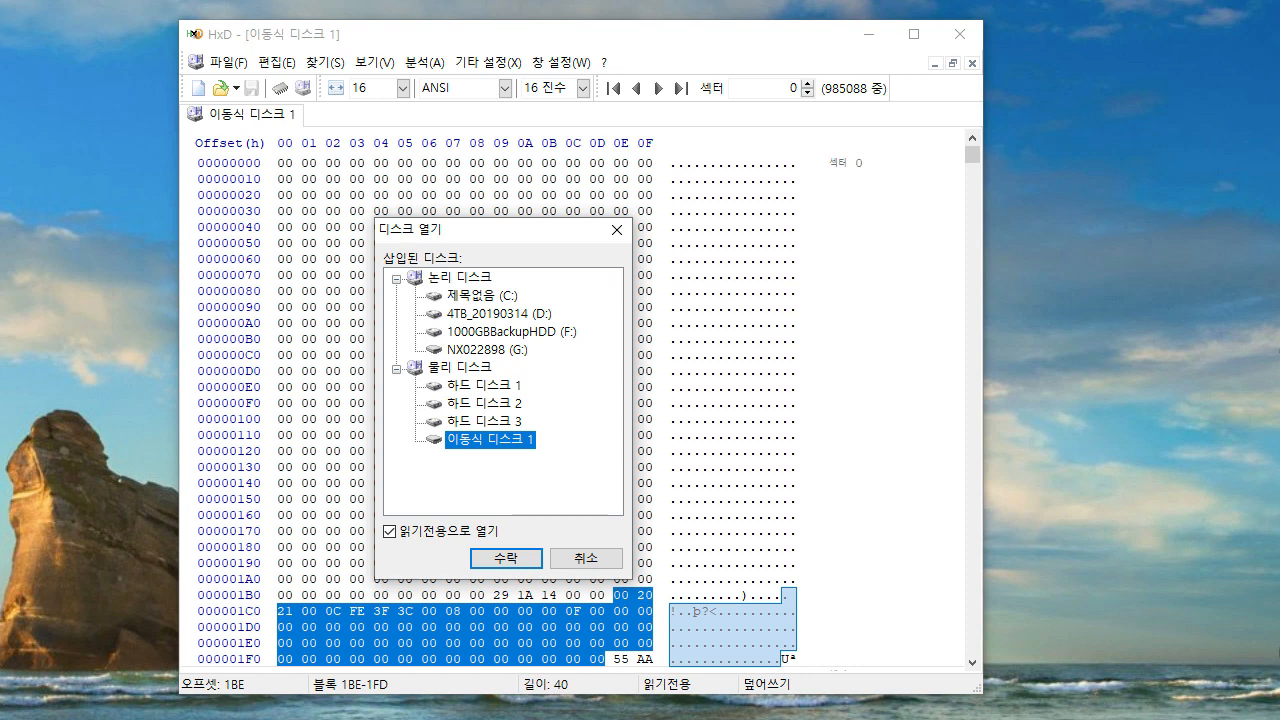
pyautogui.click(586, 558)
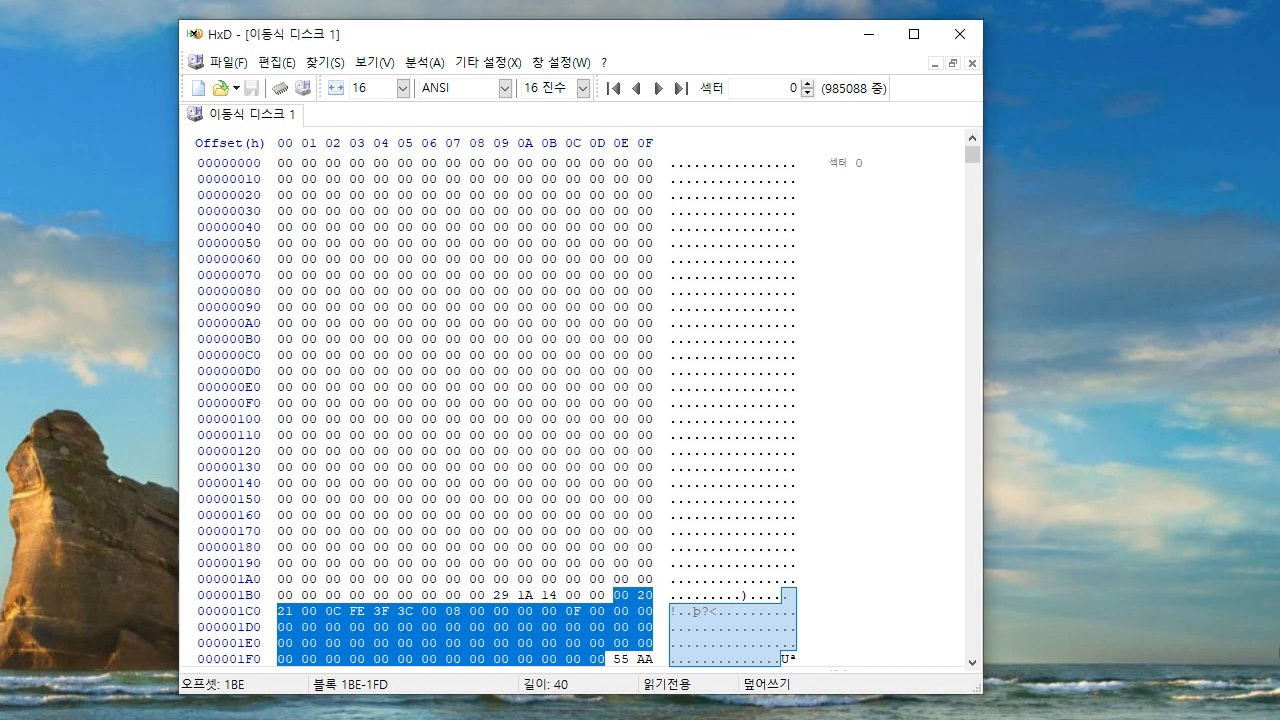
# Step: Close the open disk view and reopen the physical disk 이동식 디스크 1 in read-only mode
pyautogui.rightClick(262, 116)
pyautogui.click(300, 128)
pyautogui.click(470, 62)
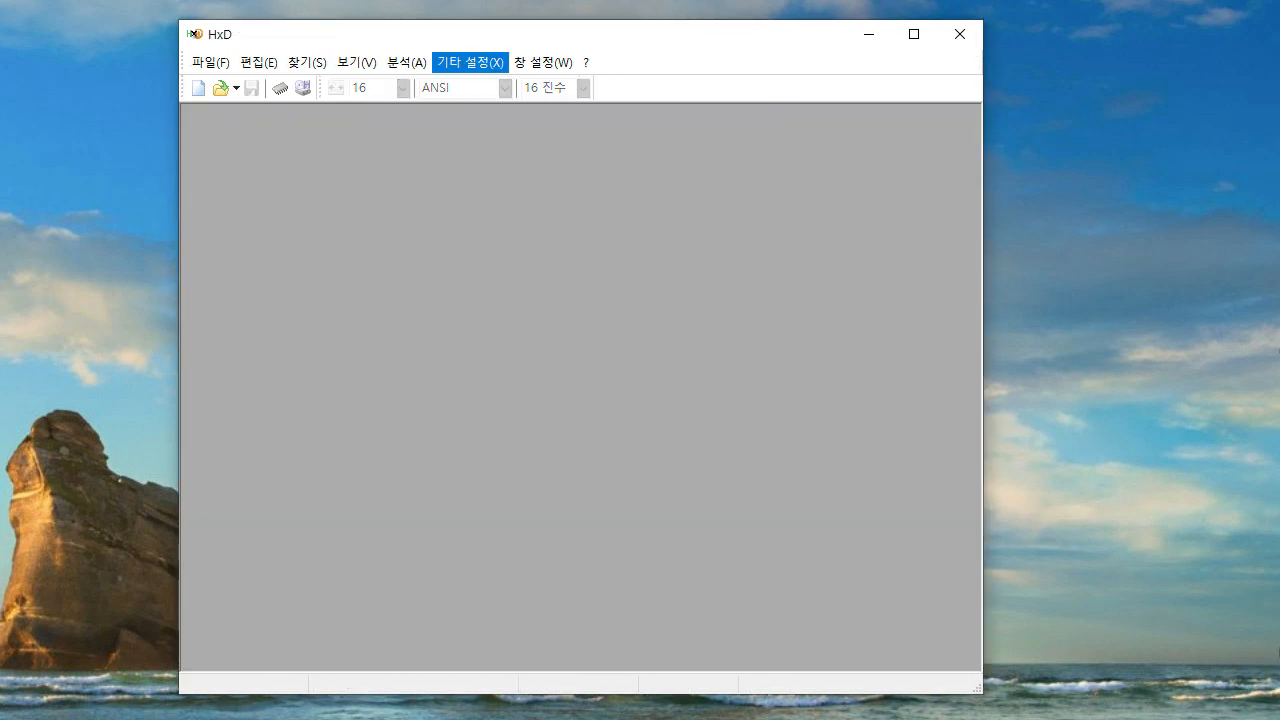
pyautogui.press('Down')
pyautogui.press('Return')
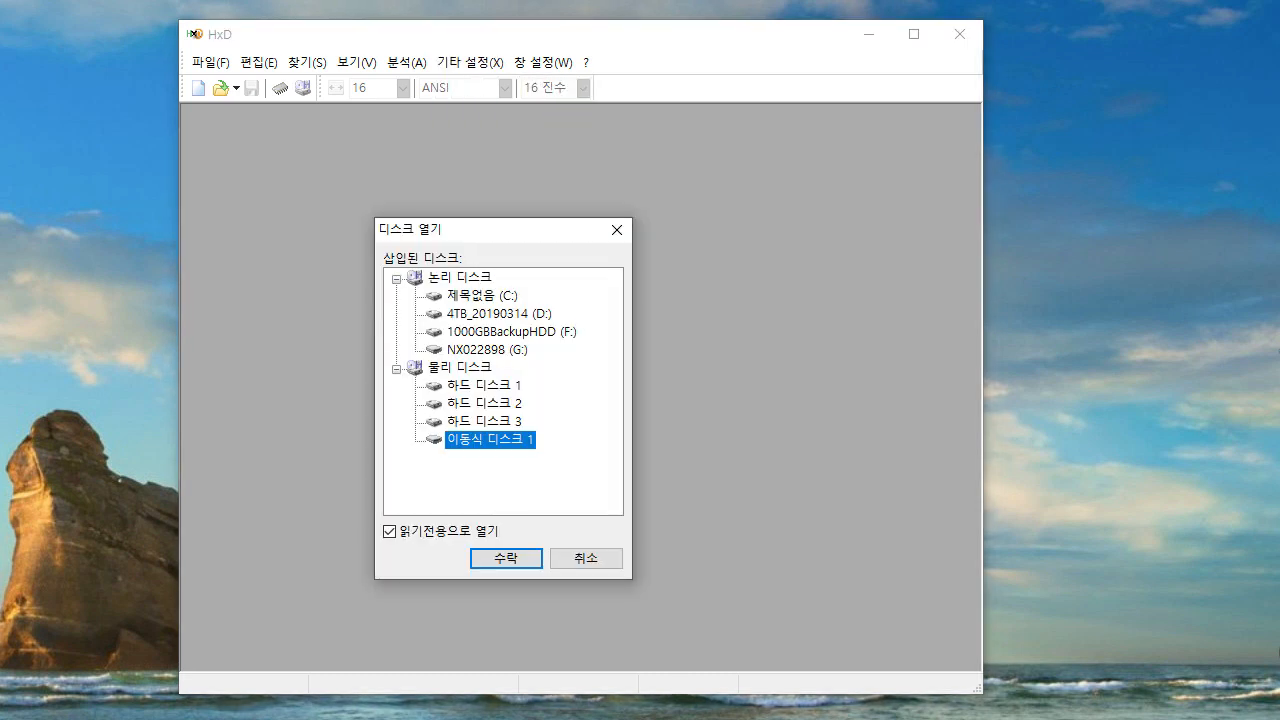
pyautogui.click(460, 368)
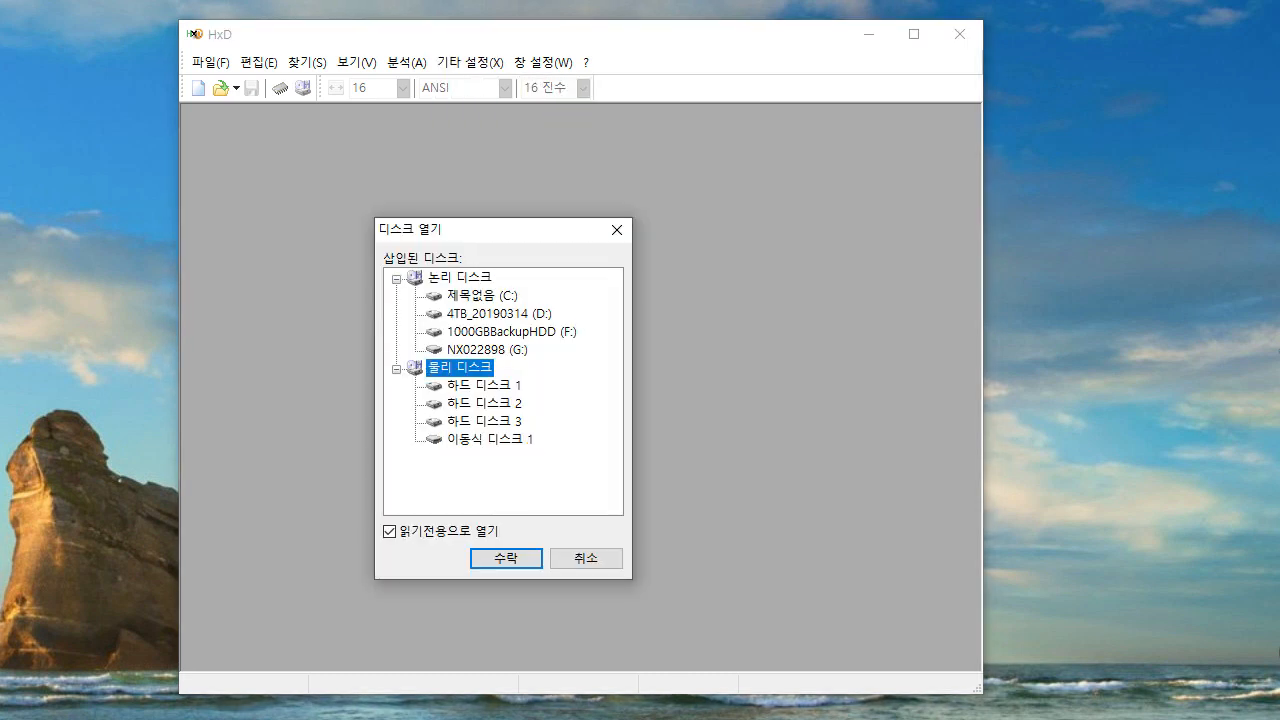
pyautogui.click(490, 440)
pyautogui.click(460, 368)
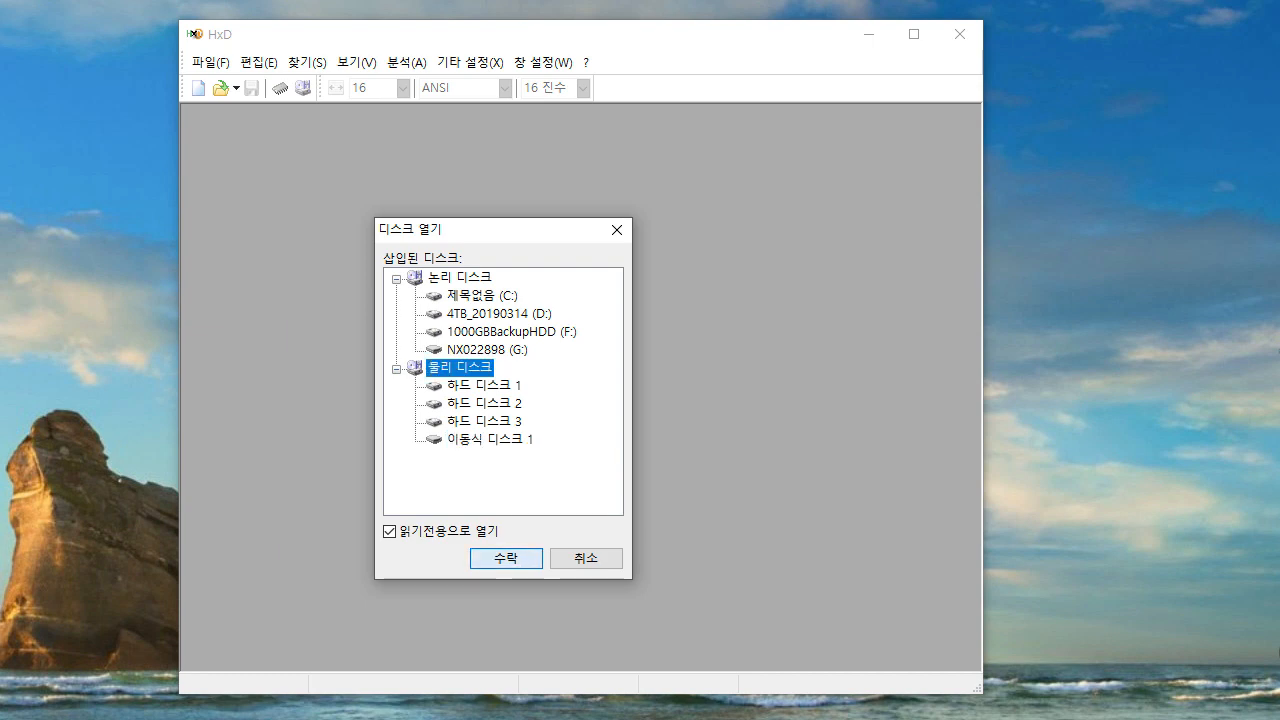
pyautogui.click(506, 559)
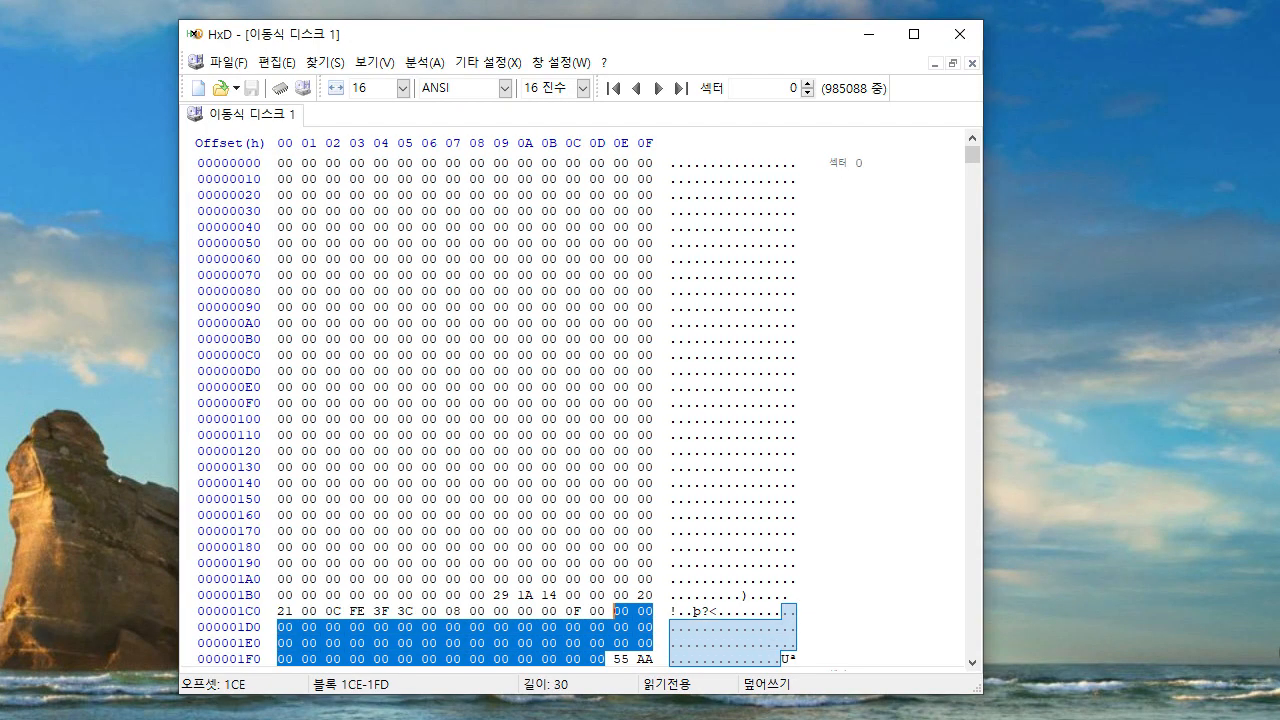
# Step: Select the partition table bytes 1BE–1FD, narrowing to the first entry 1BE–1CD and its start-sector field 1C6–1C9
pyautogui.hotkey('shift', 'Up')
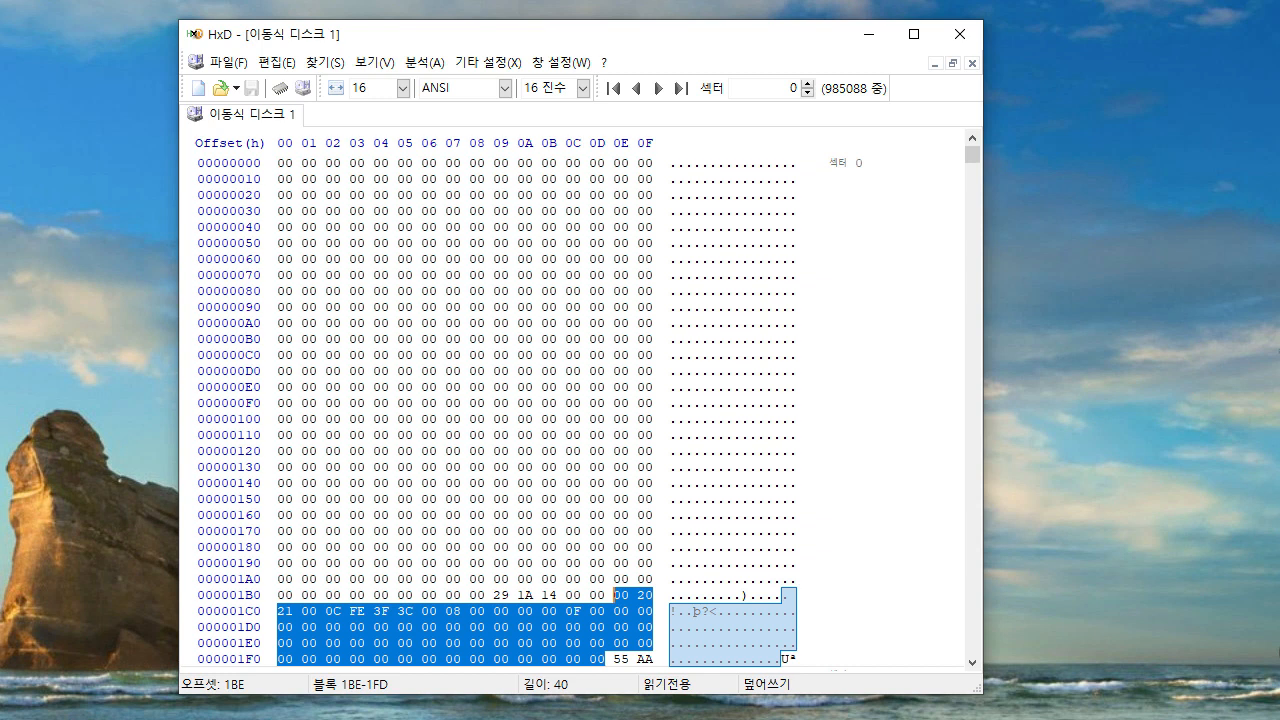
pyautogui.moveTo(615, 595); pyautogui.dragTo(603, 611)
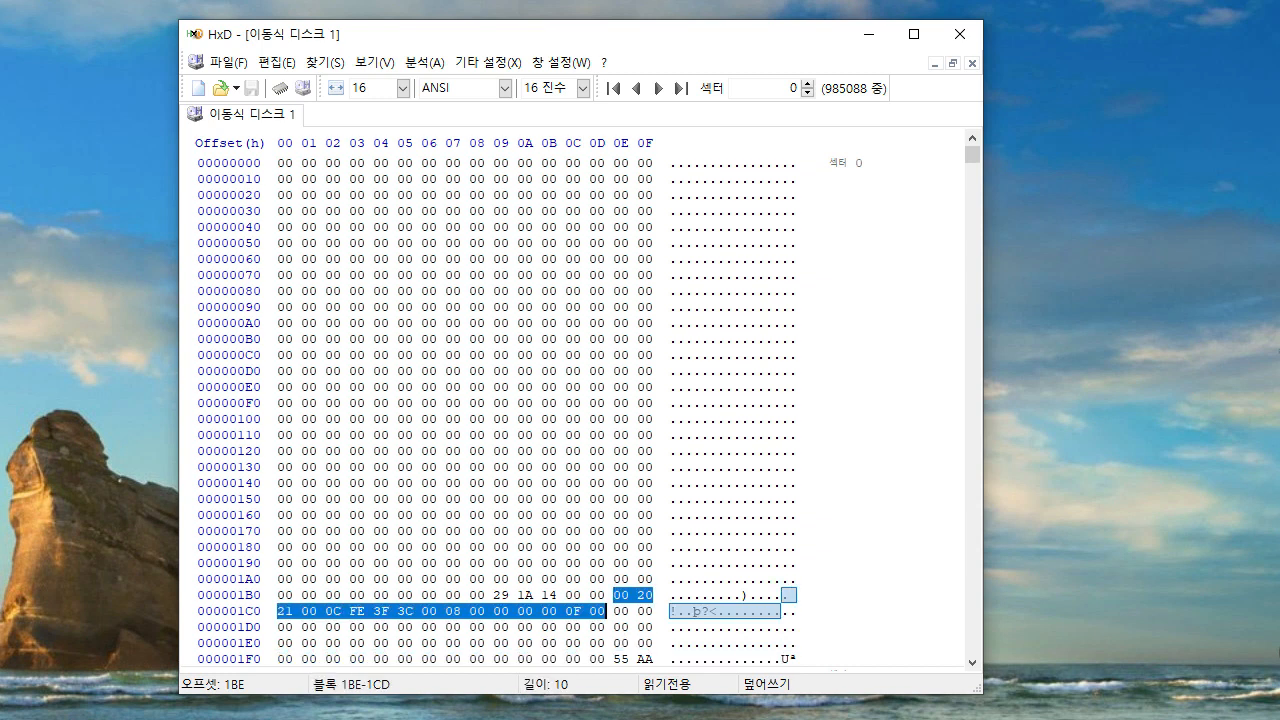
pyautogui.moveTo(424, 611); pyautogui.dragTo(508, 611)
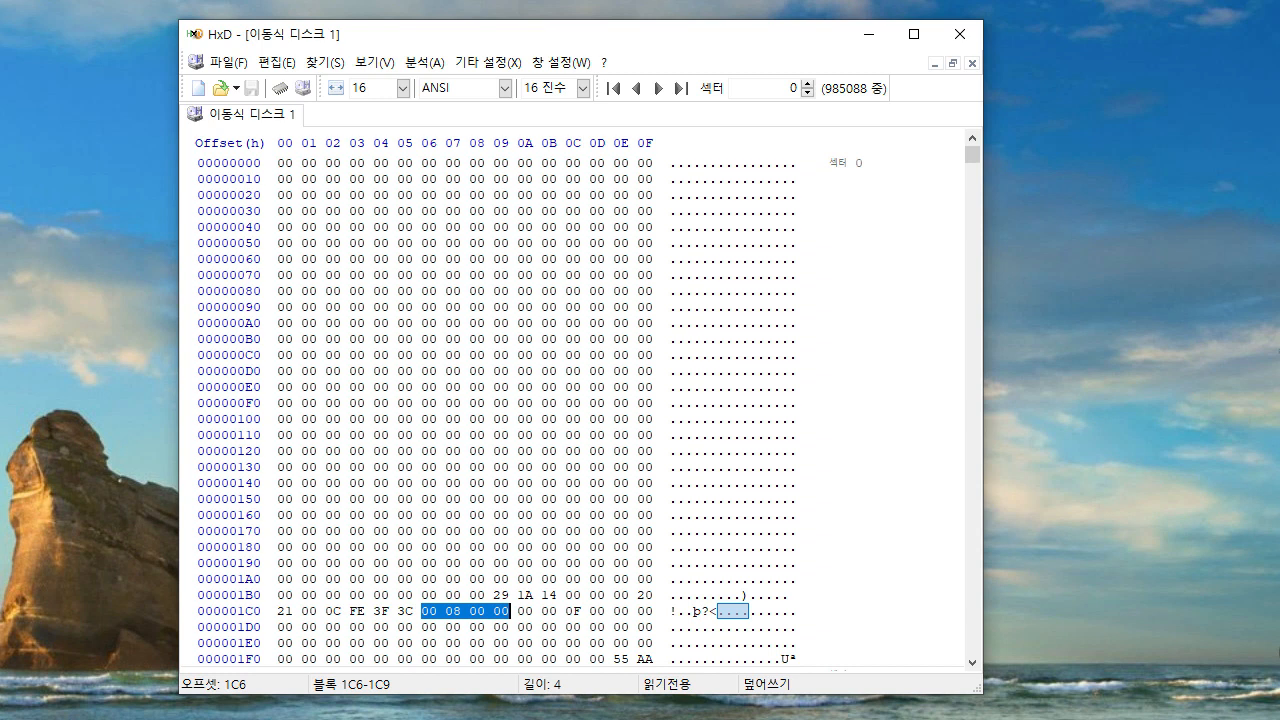
# Step: Go to sector 2048 and select boot record bytes 100000–100059, narrowing to the reserved-sector field at 10000E–10000F
pyautogui.write('2048')
pyautogui.press('Return')
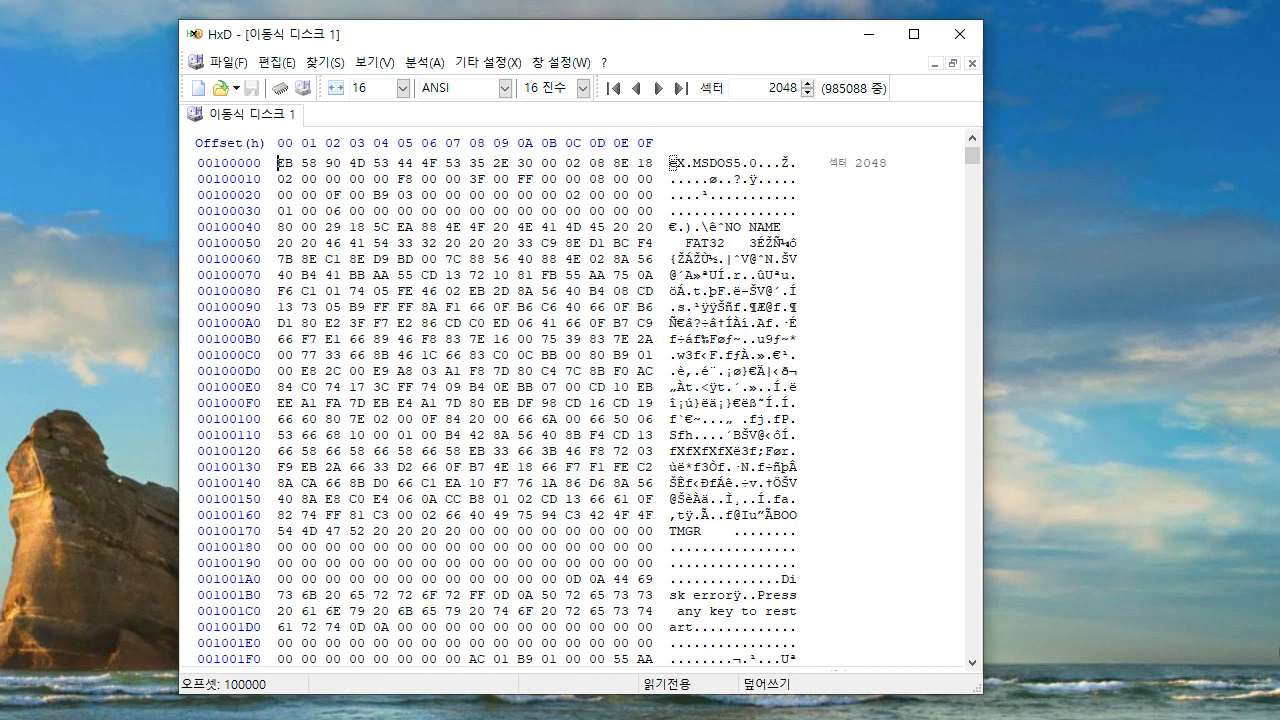
pyautogui.click(351, 163)
pyautogui.moveTo(351, 163); pyautogui.dragTo(481, 163)
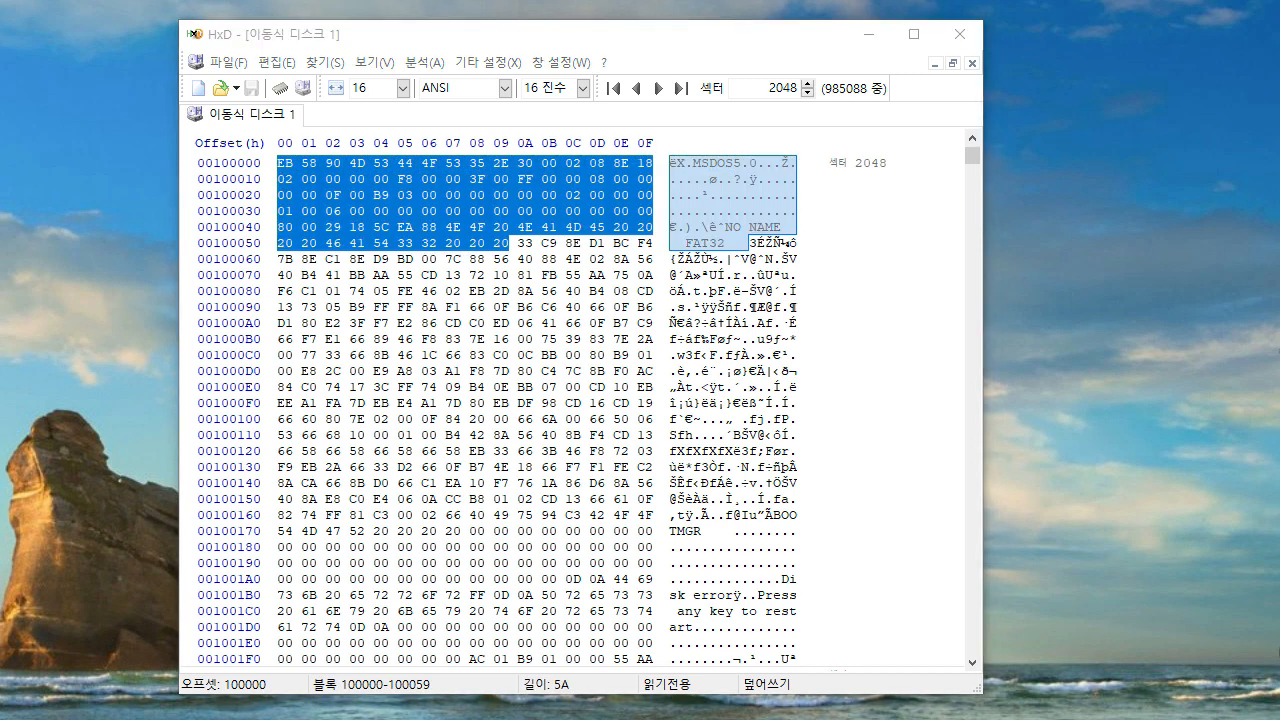
pyautogui.moveTo(614, 163); pyautogui.dragTo(653, 163)
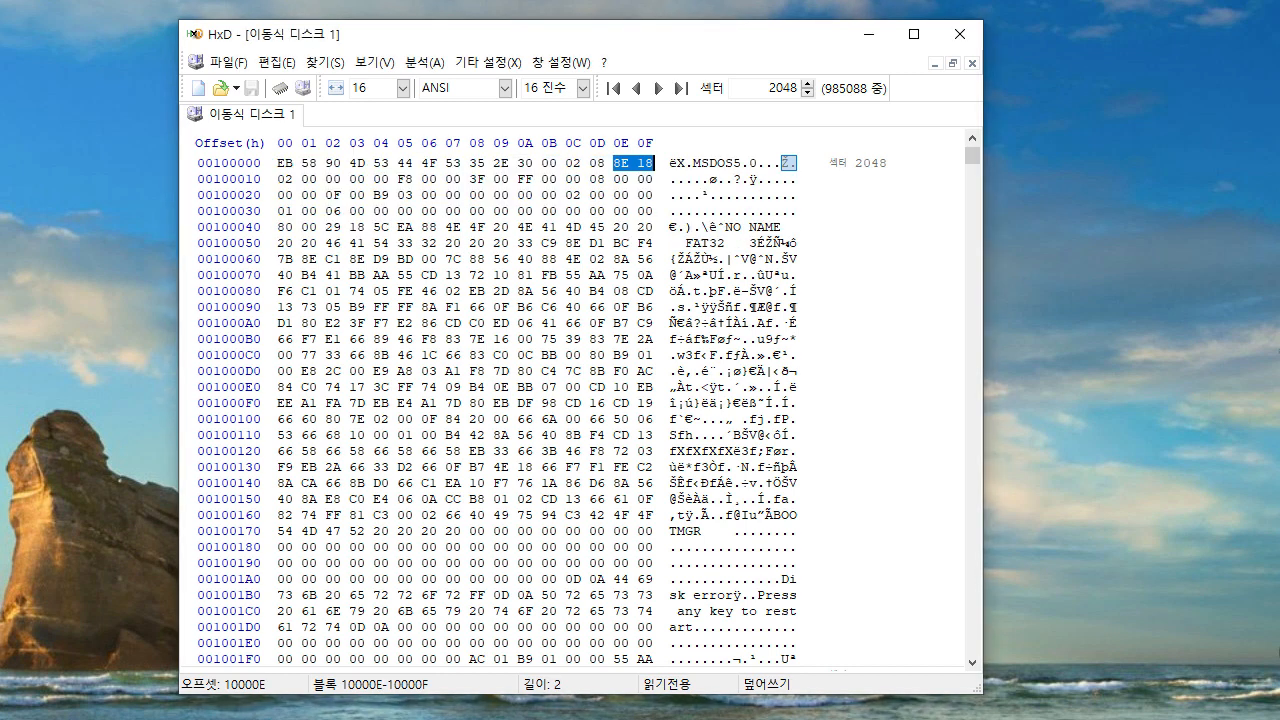
# Step: Switch to the programmer calculator and convert hexadecimal 188E to decimal
pyautogui.hotkey('alt', 'Tab')
pyautogui.click(837, 583)
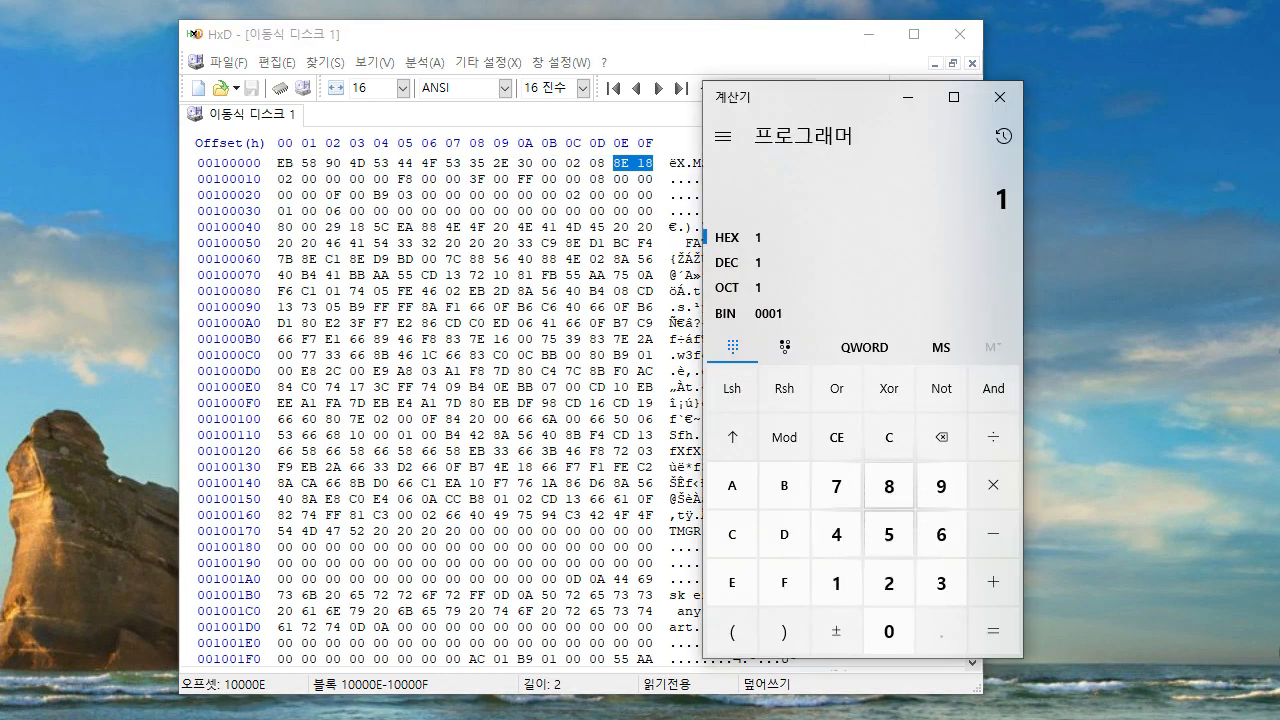
pyautogui.click(889, 486)
pyautogui.click(889, 486)
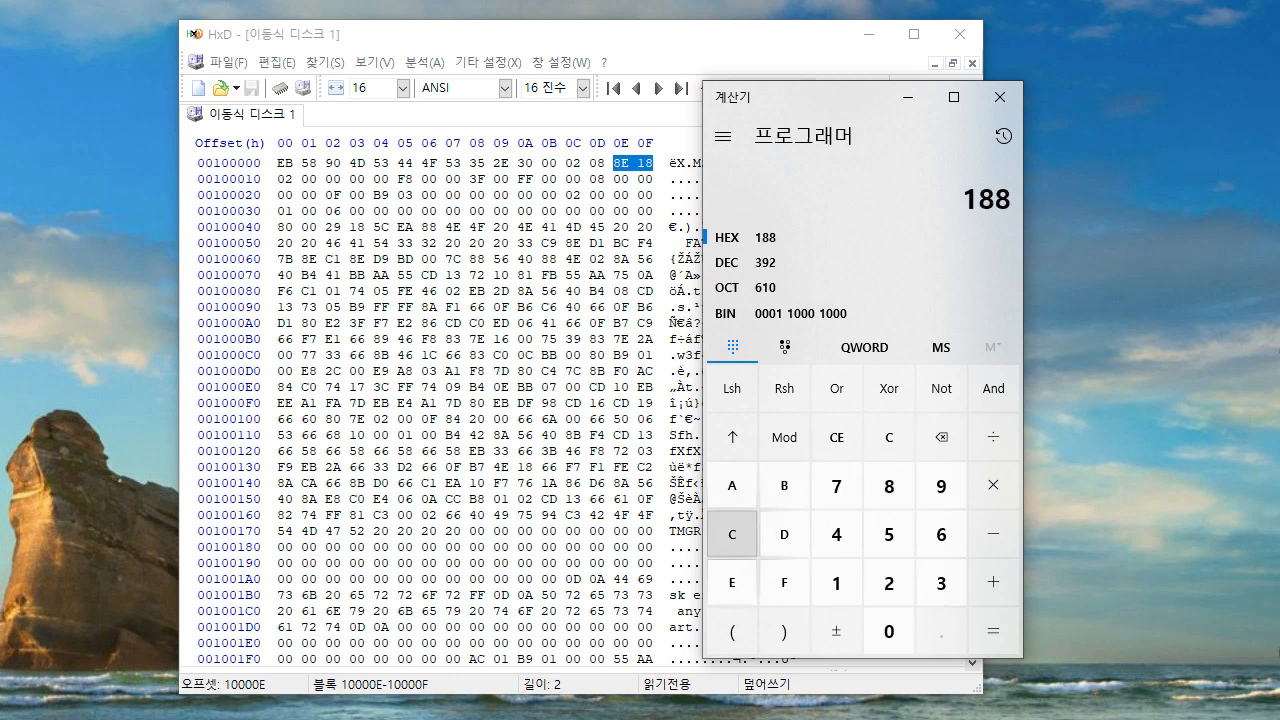
pyautogui.click(732, 583)
pyautogui.click(760, 262)
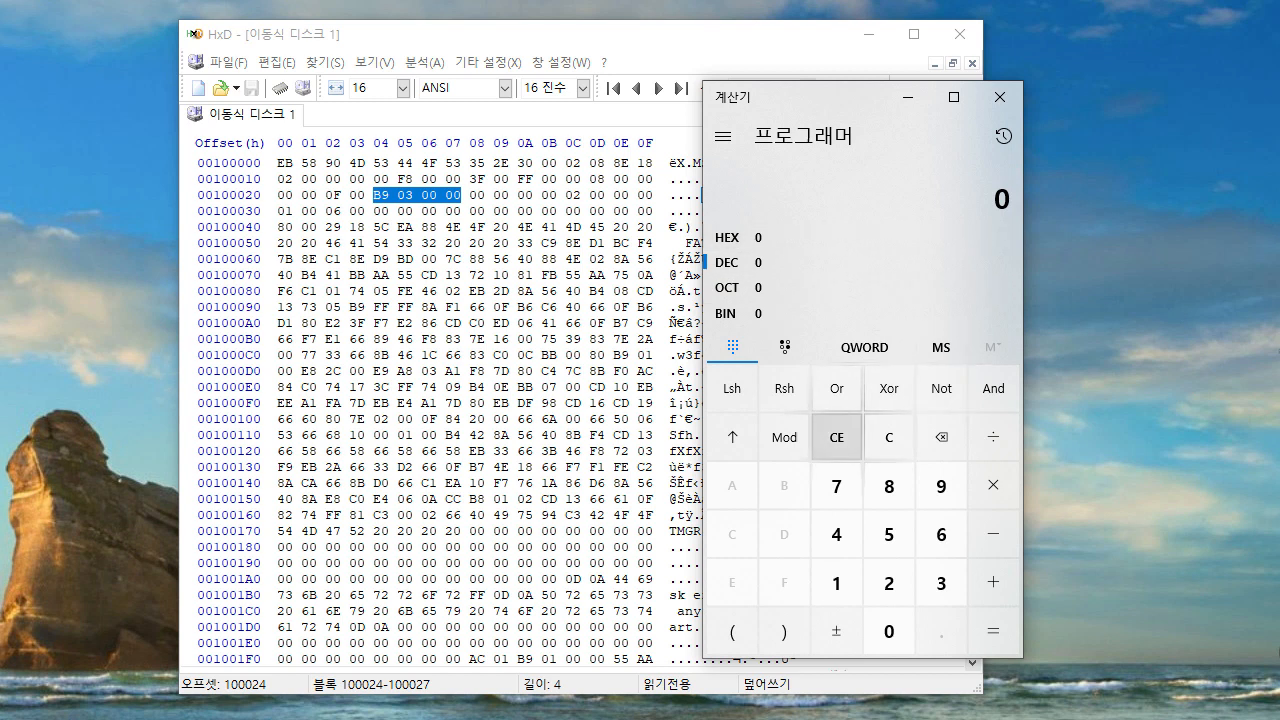
# Step: Convert hexadecimal 3B9, taken from the boot record bytes 100024–100027, to decimal in the calculator
pyautogui.write('3B9')
pyautogui.click(735, 262)
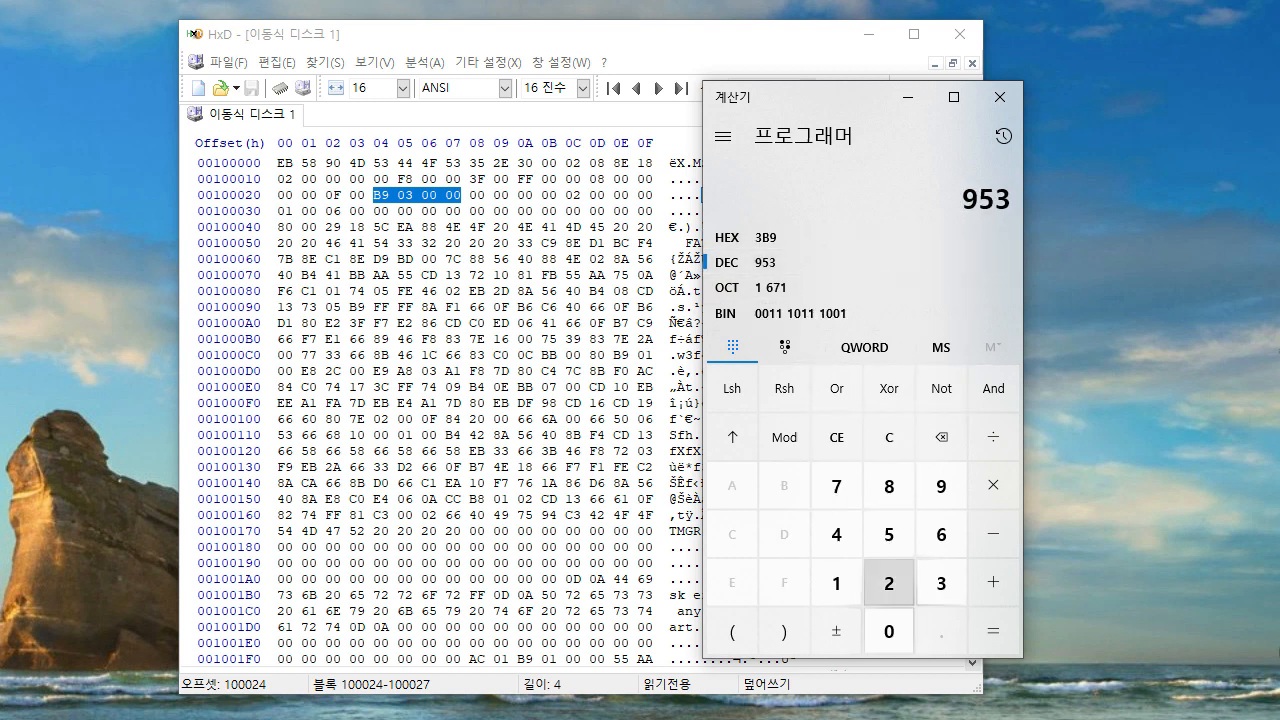
# Step: Multiply decimal 953 by 2 in the calculator
pyautogui.click(993, 485)
pyautogui.click(888, 583)
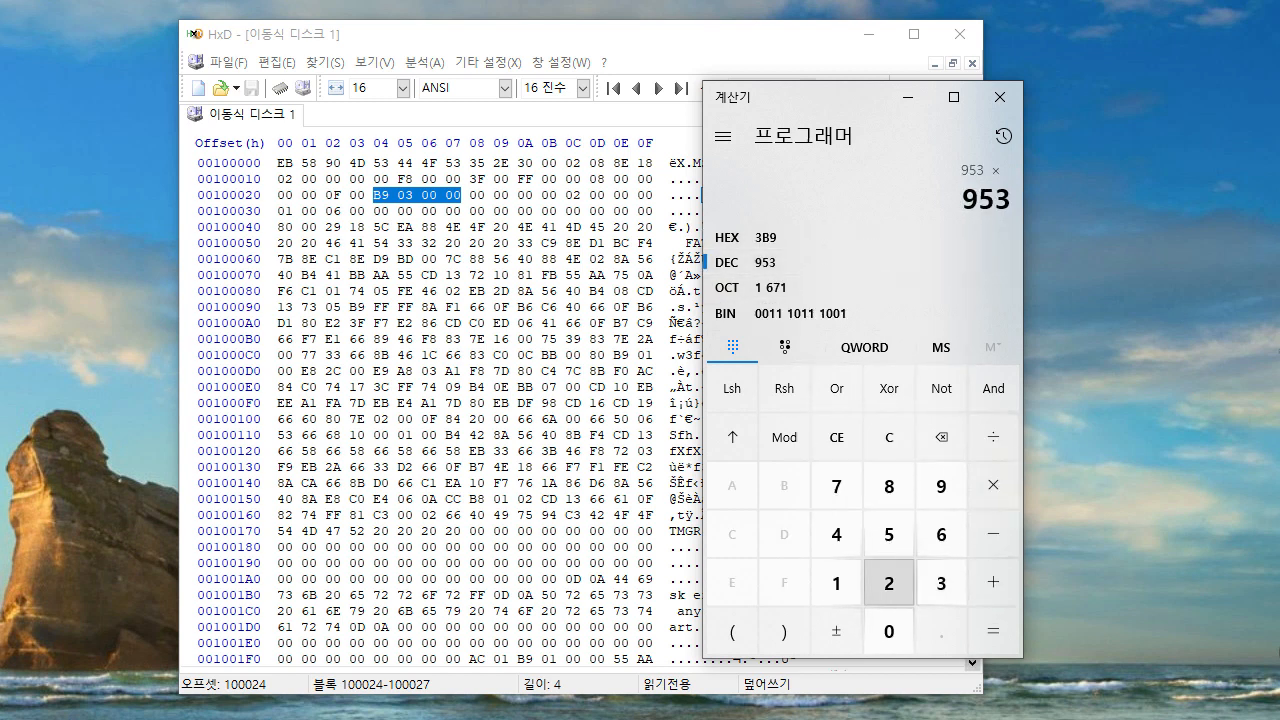
pyautogui.click(993, 631)
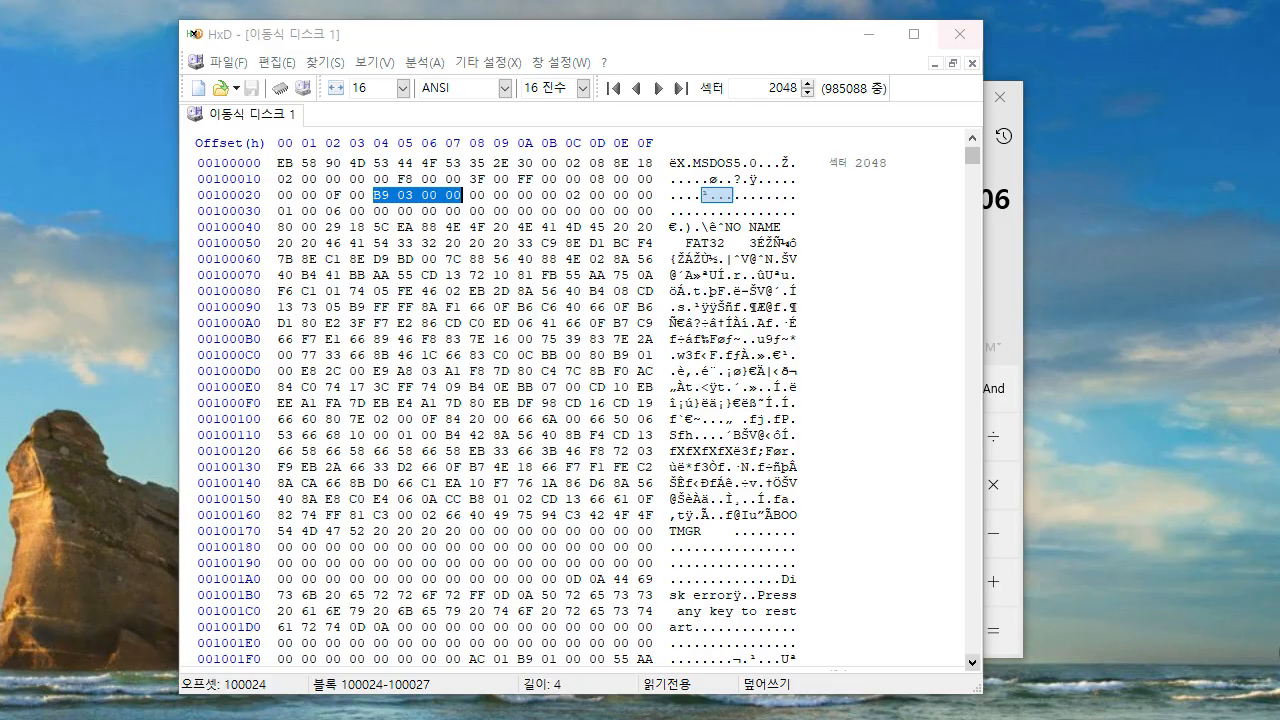
# Step: Go to sector 10240 in the hex editor and select the volume label bytes 500000–500007
pyautogui.rightClick(776, 88)
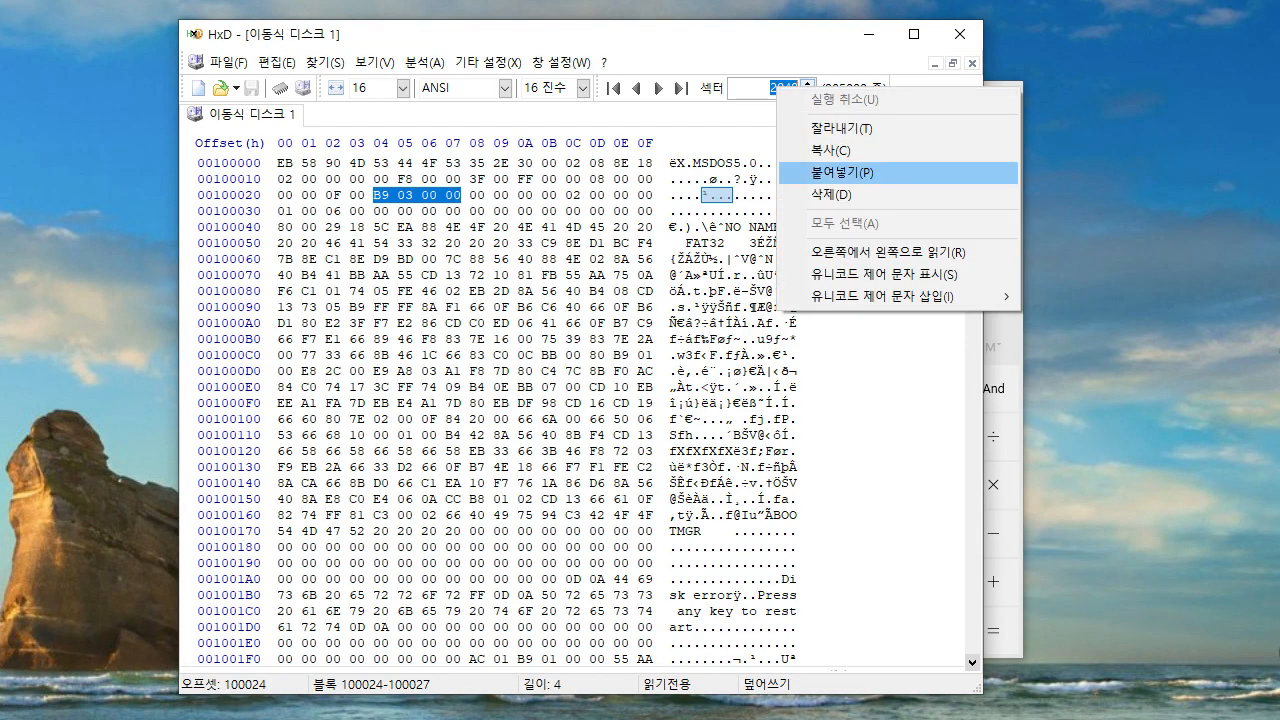
pyautogui.click(820, 173)
pyautogui.press('Return')
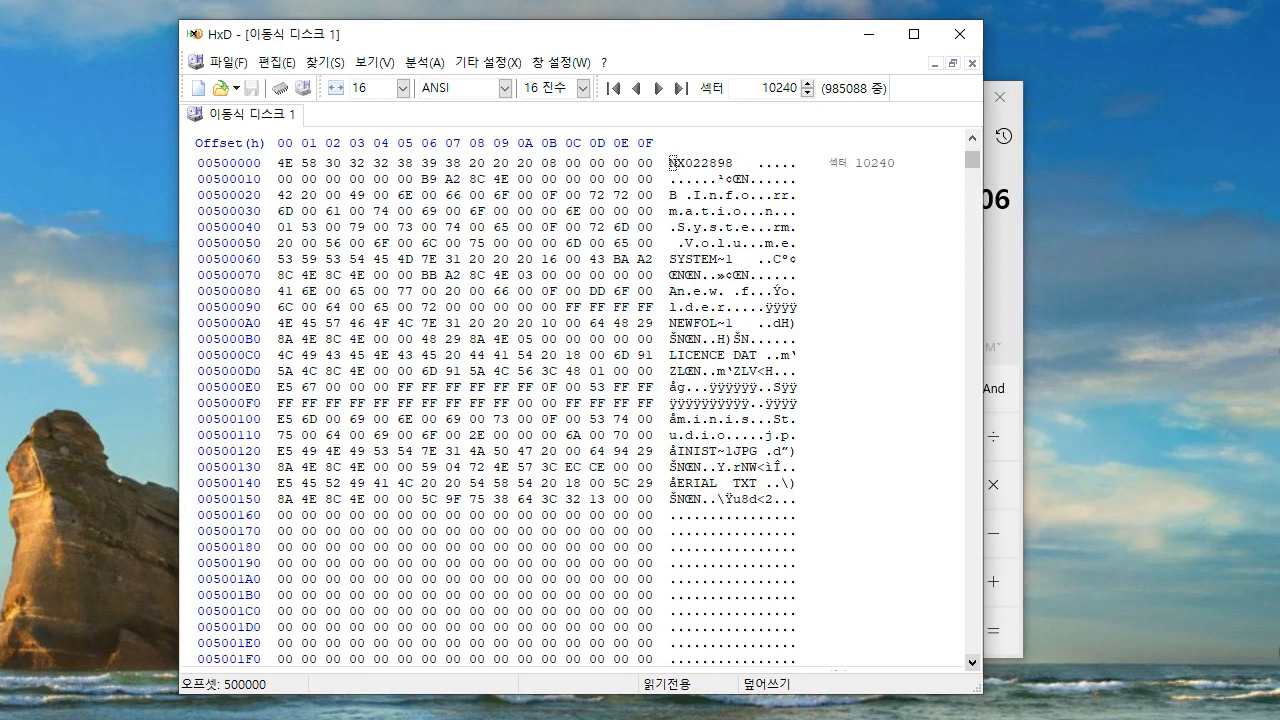
pyautogui.moveTo(671, 162); pyautogui.dragTo(734, 162)
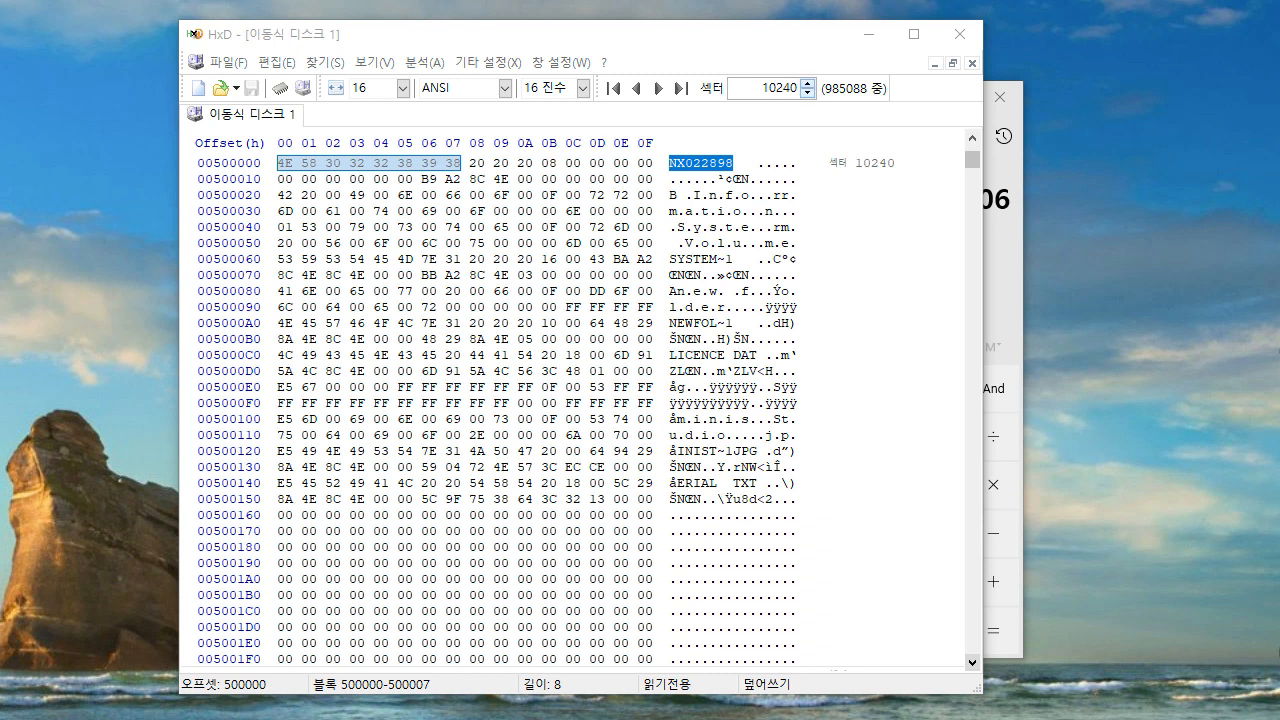
pyautogui.doubleClick(780, 88)
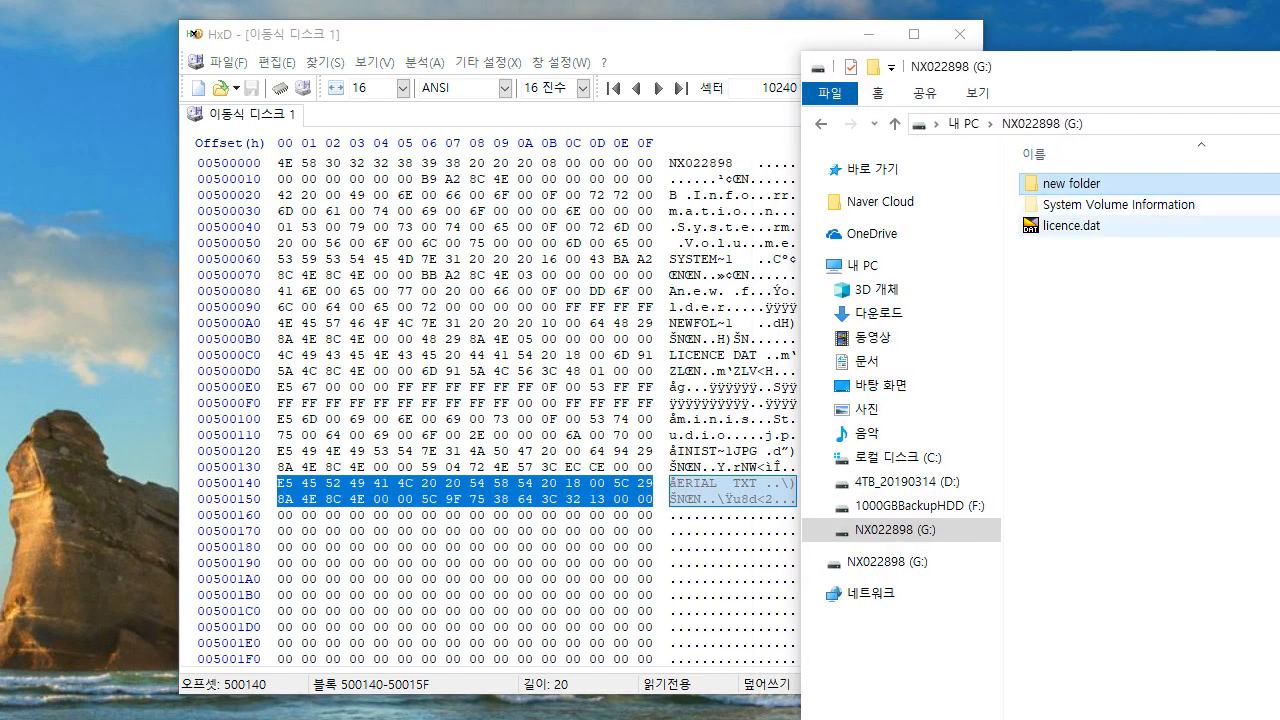
# Step: Compare licence.dat in the drive's folder window with its directory entry name at 5000C0–5000CA, and mark the deleted text file's entry at 500140
pyautogui.click(1071, 226)
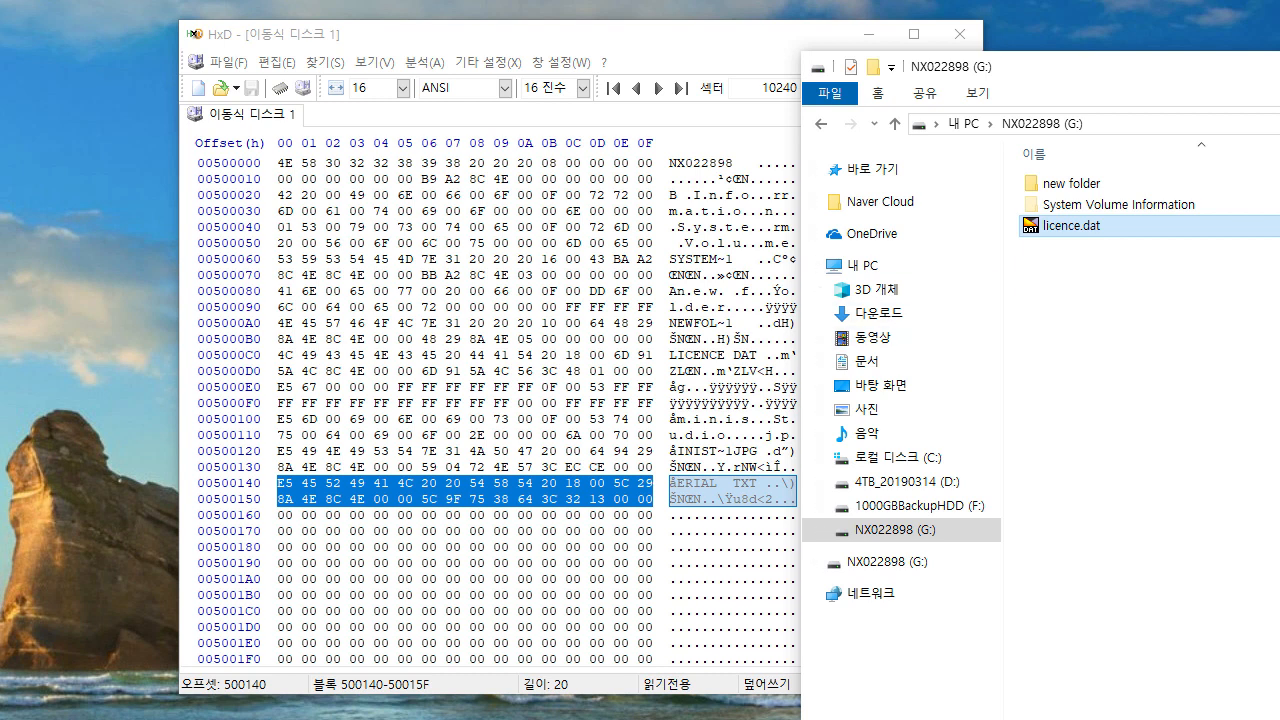
pyautogui.moveTo(670, 323); pyautogui.dragTo(757, 355)
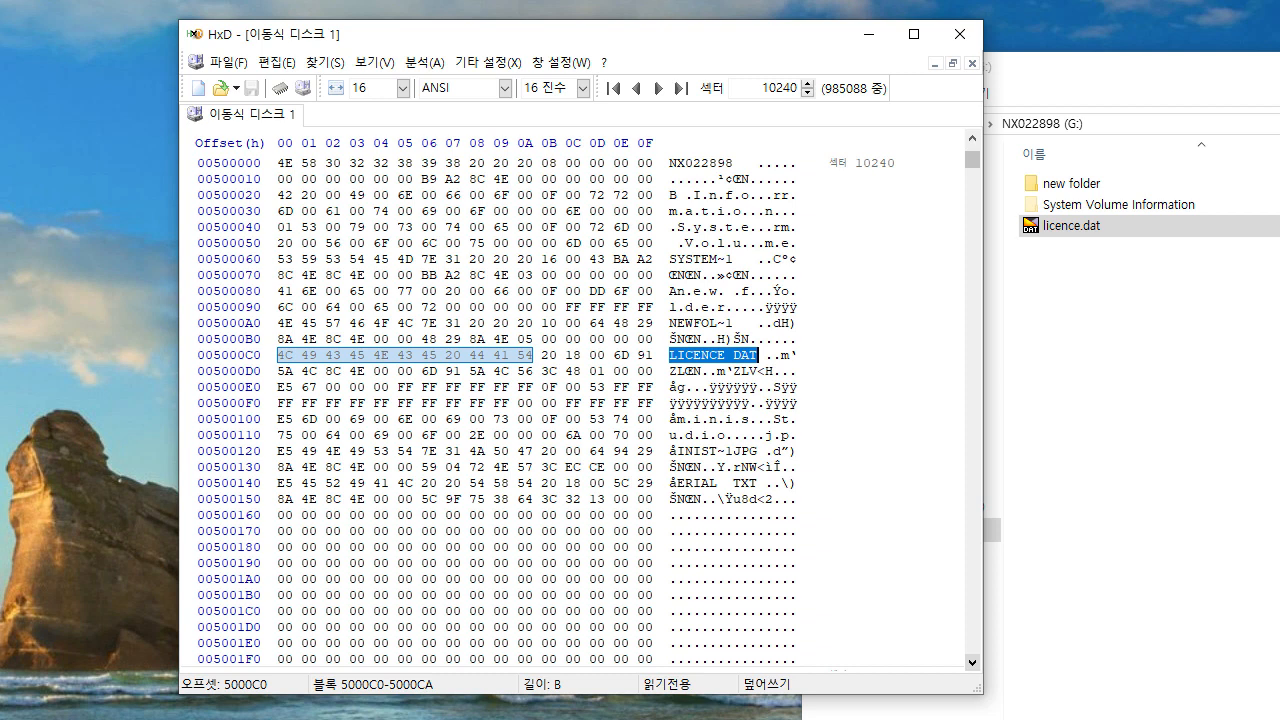
pyautogui.moveTo(677, 483); pyautogui.dragTo(670, 483)
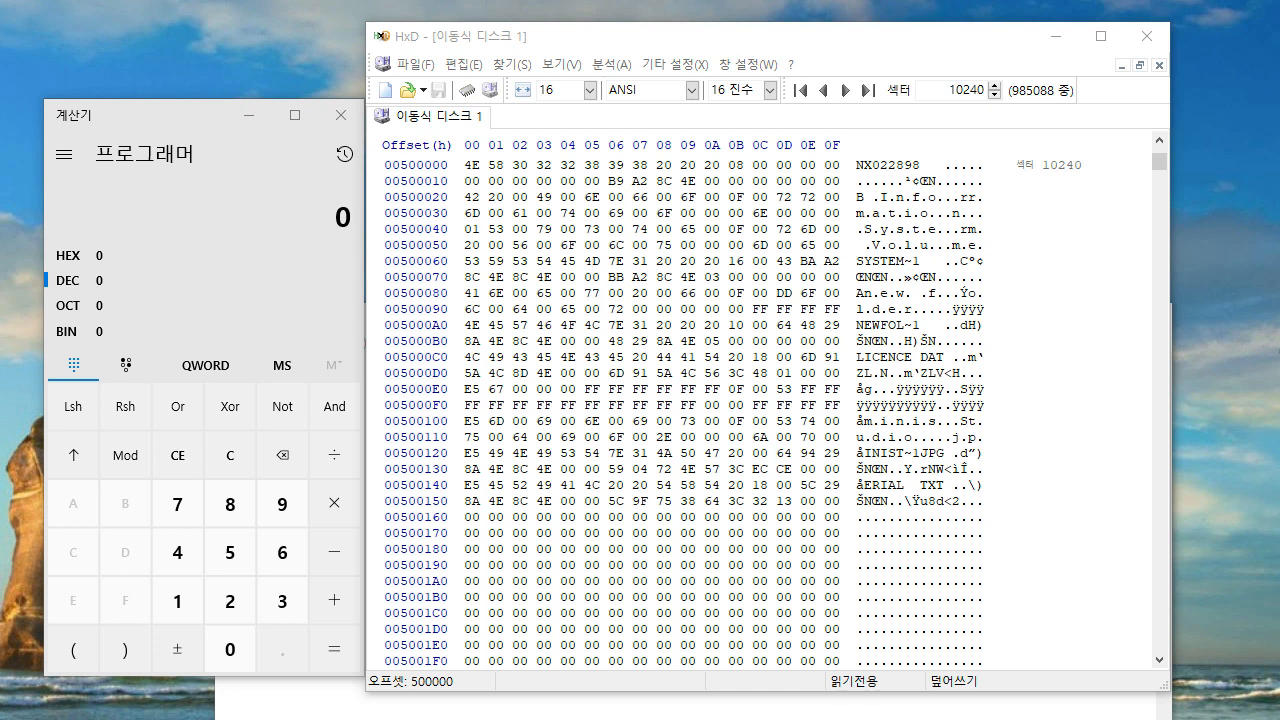
# Step: Select the deleted text file's size bytes 50015C–50015F and convert hexadecimal 1332 to decimal in the calculator
pyautogui.moveTo(762, 500); pyautogui.dragTo(836, 500)
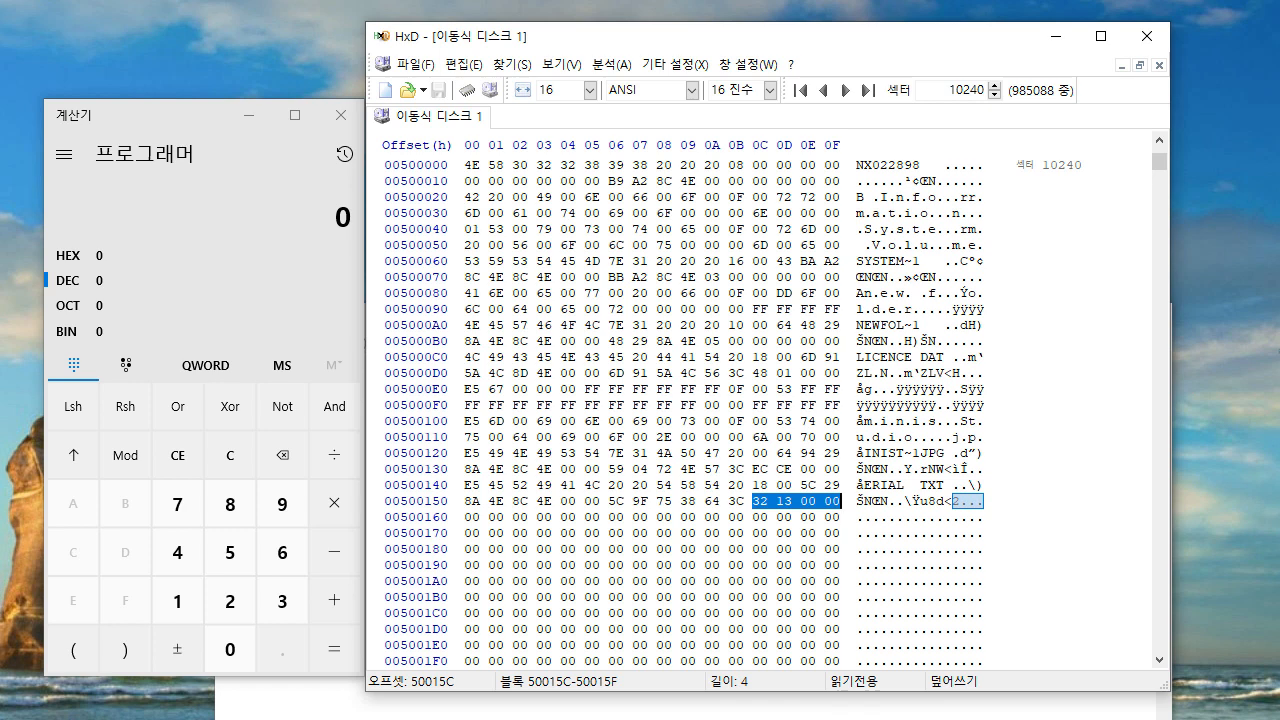
pyautogui.click(70, 255)
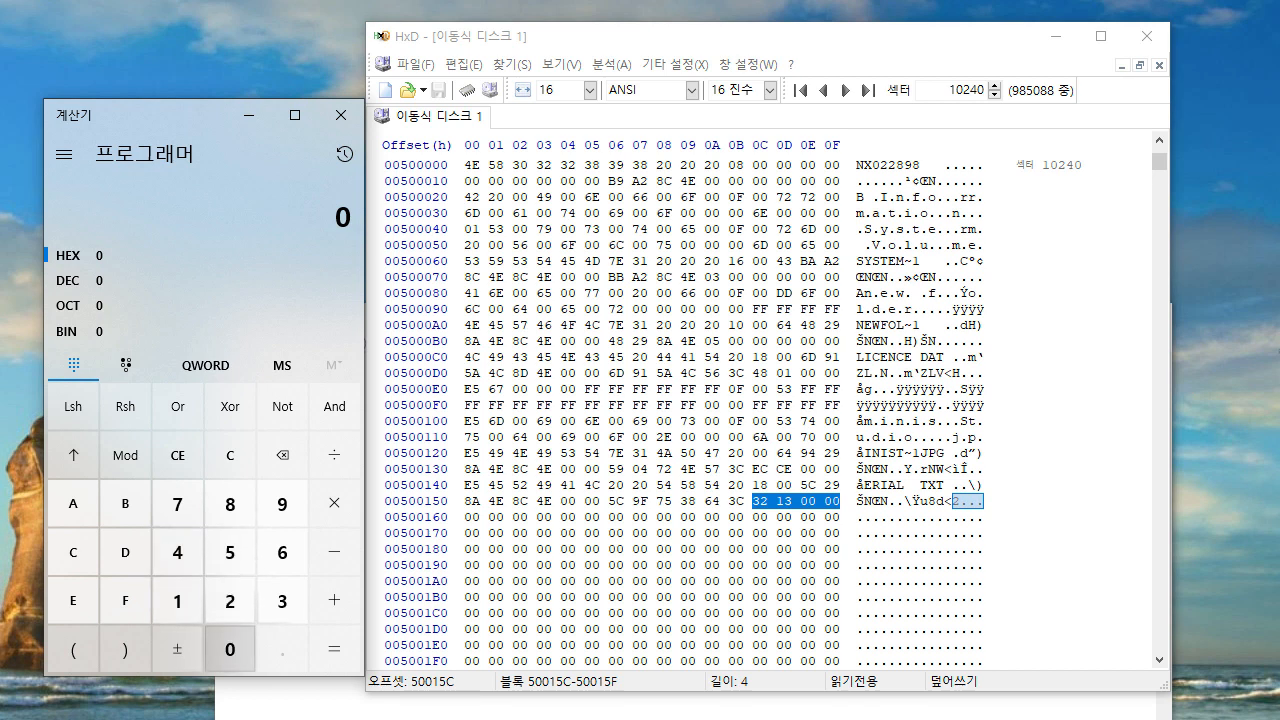
pyautogui.click(178, 601)
pyautogui.press('BackSpace')
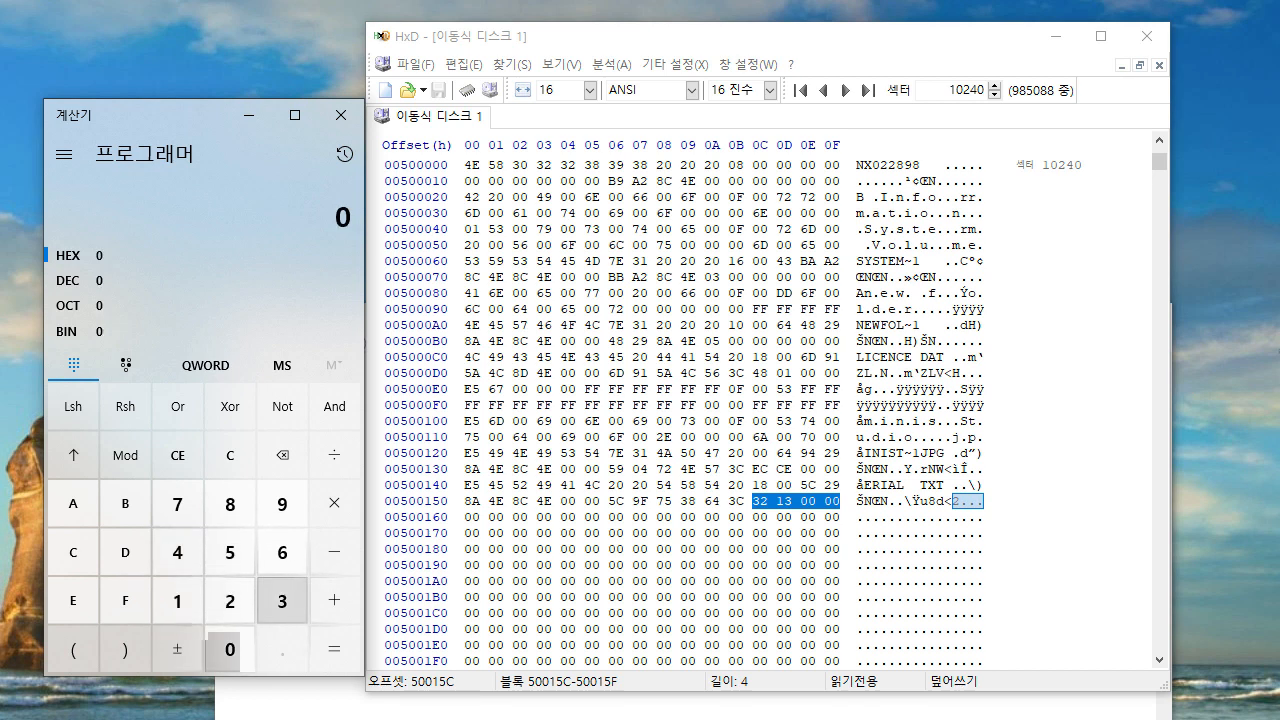
pyautogui.write('1332')
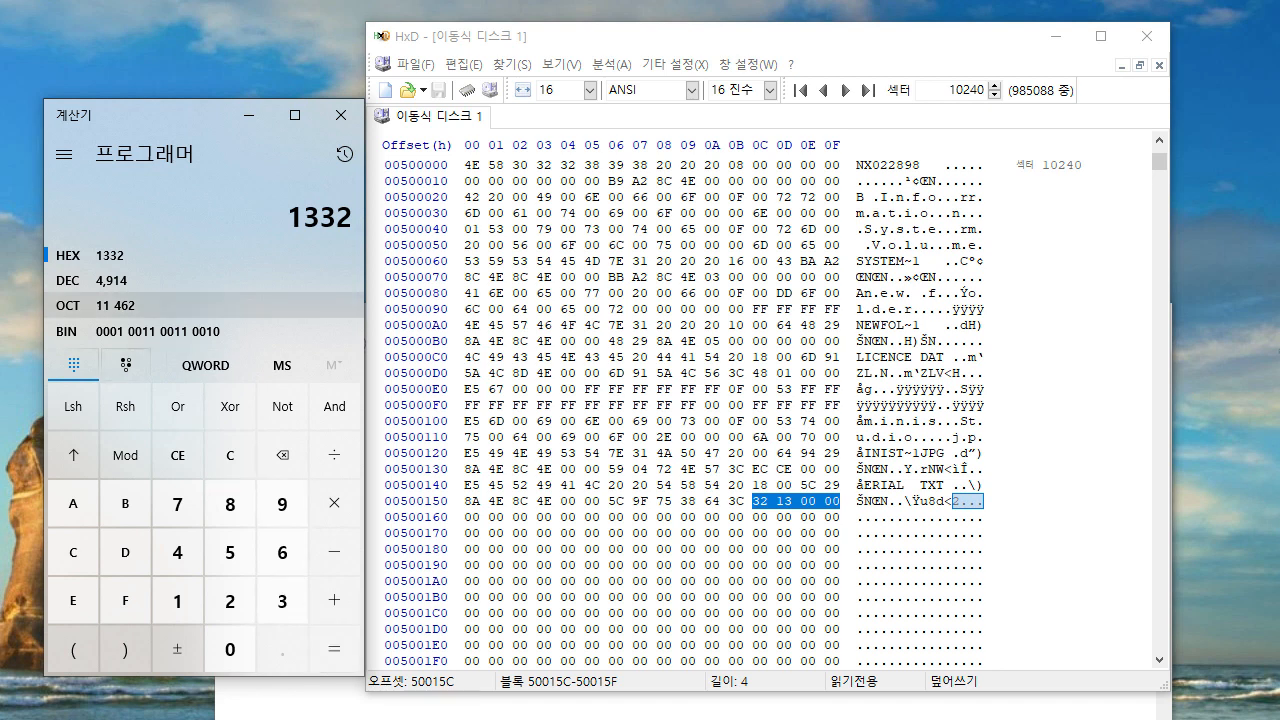
pyautogui.press('F6')
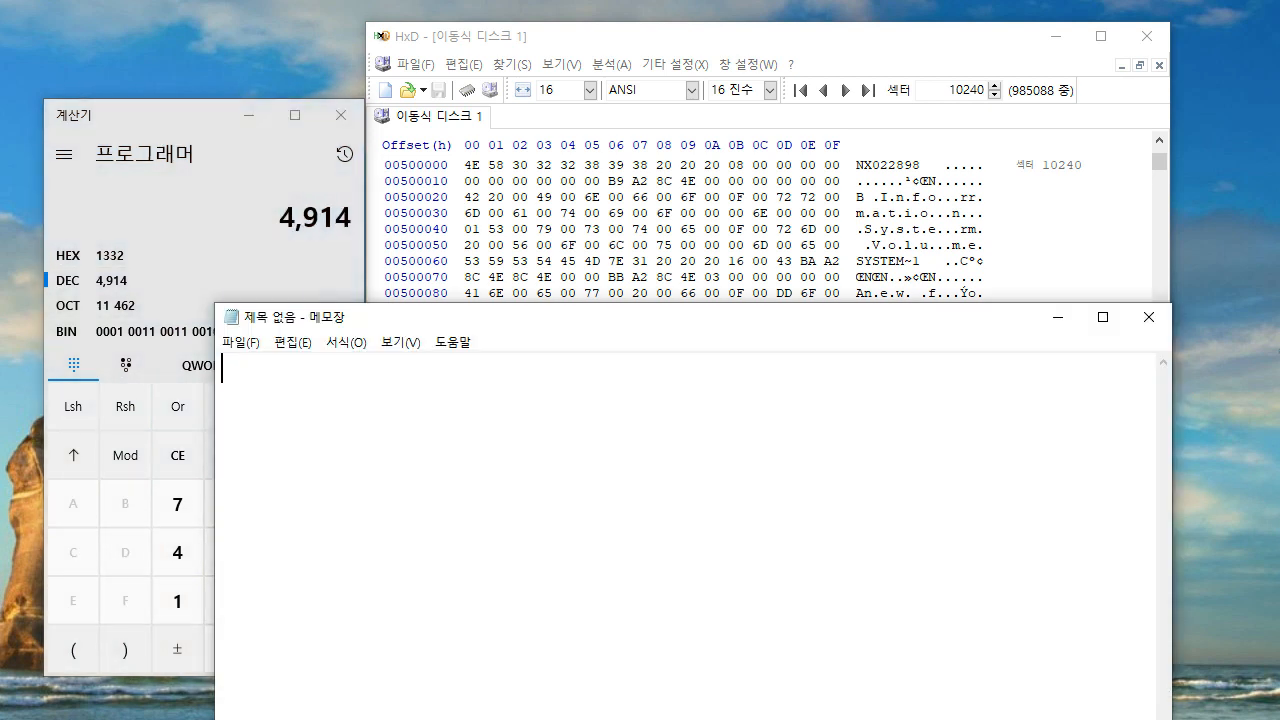
# Step: Record the file size in Notepad as "파일사이즈 4914", followed by a blank line
pyautogui.write('파이ㄹ사이즈 4914')
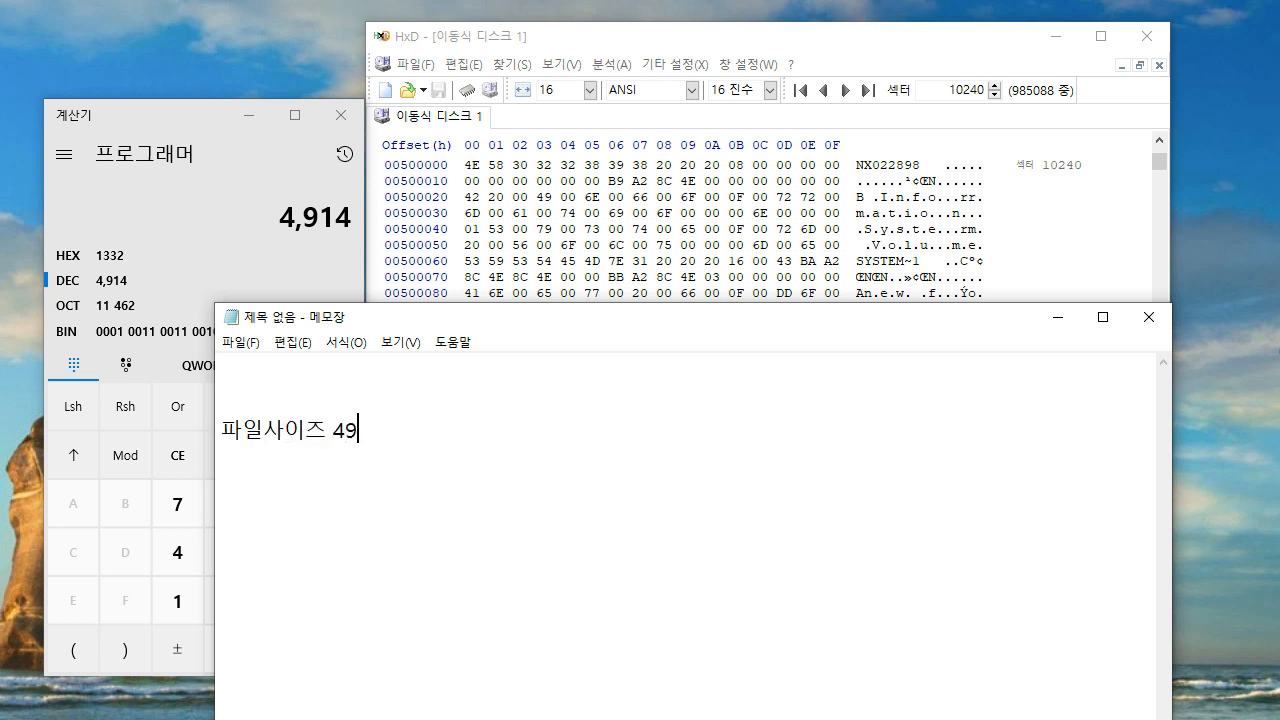
pyautogui.press('Return')
pyautogui.press('Return')
# Step: Return to the hex editor and select the entry's start-cluster fields, first bytes 500154–500155, then 50015A–50015B
pyautogui.hotkey('alt', 'Tab')
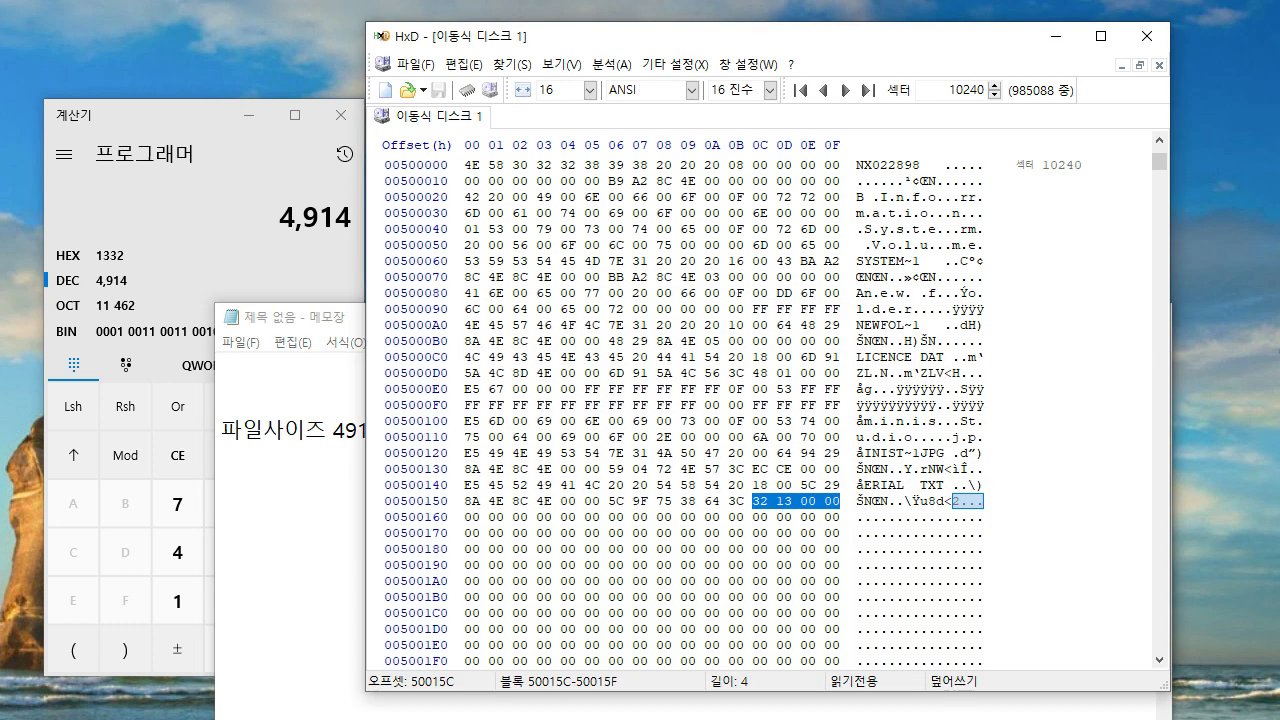
pyautogui.moveTo(563, 501); pyautogui.dragTo(600, 501)
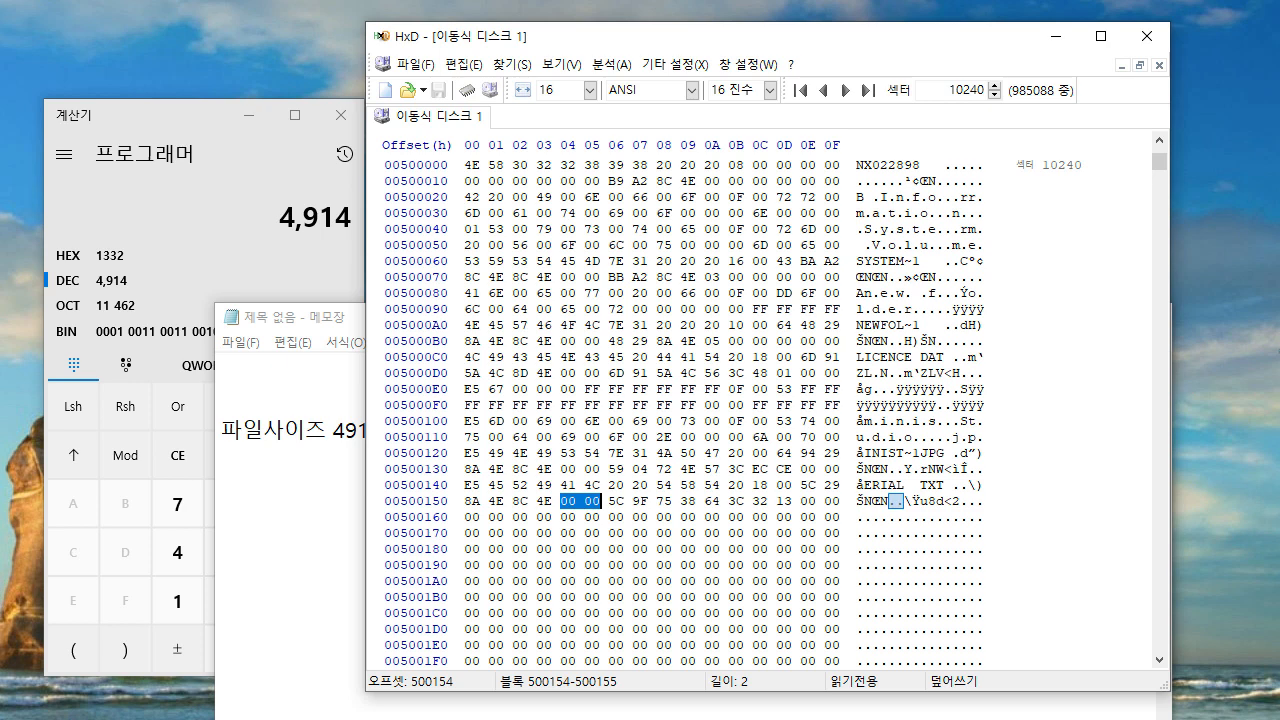
pyautogui.moveTo(707, 501); pyautogui.dragTo(743, 501)
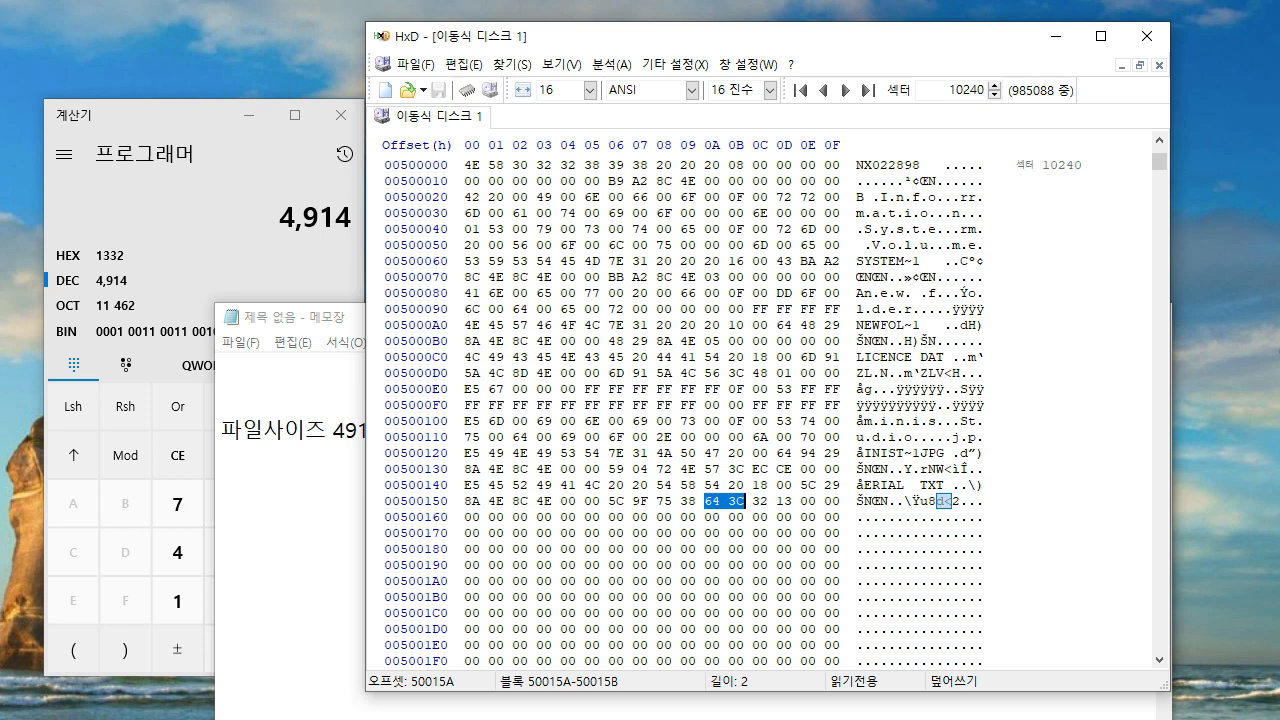
# Step: Convert hexadecimal 3C64, taken from the start-cluster bytes, to decimal in the calculator
pyautogui.click(200, 194)
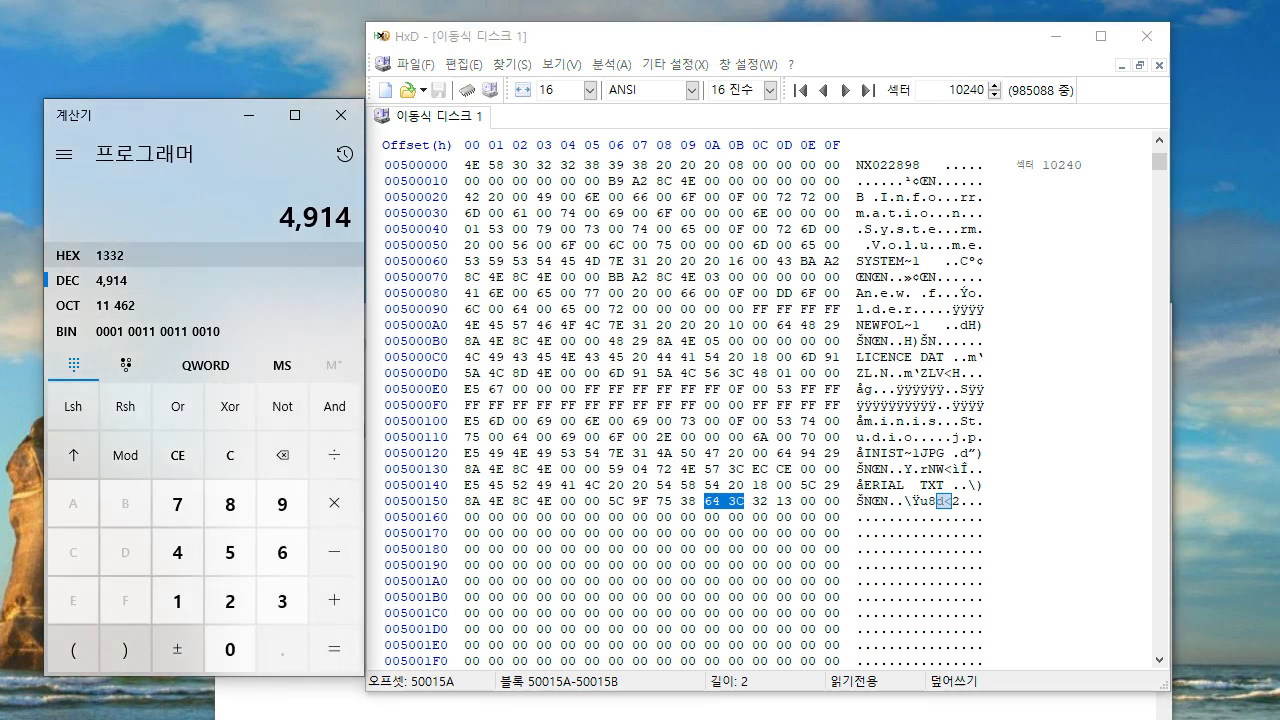
pyautogui.click(200, 256)
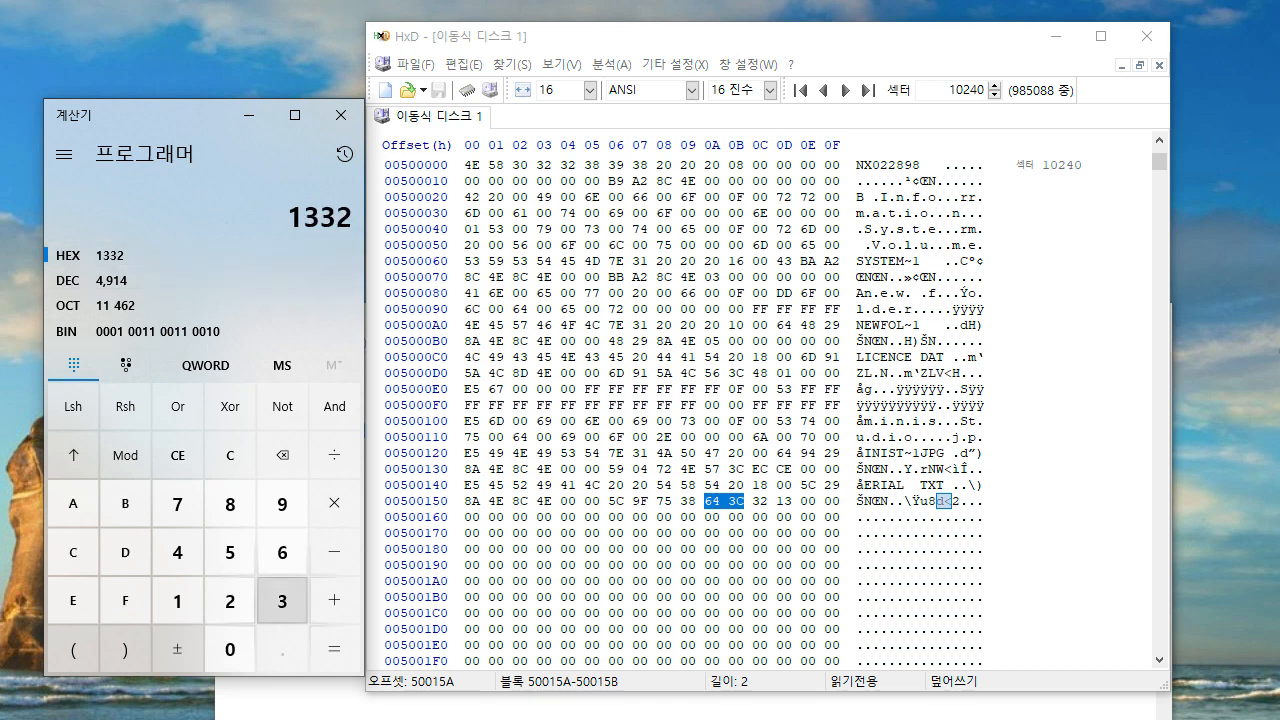
pyautogui.click(282, 601)
pyautogui.click(73, 552)
pyautogui.click(282, 552)
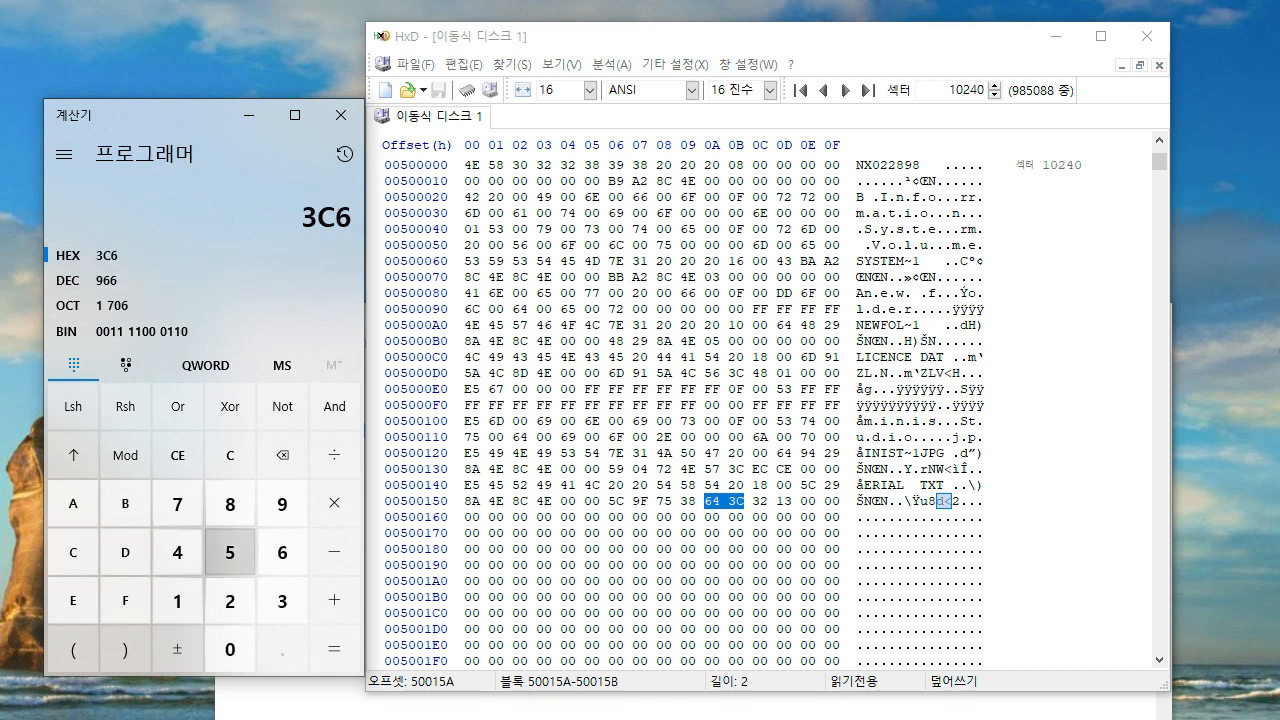
pyautogui.click(177, 552)
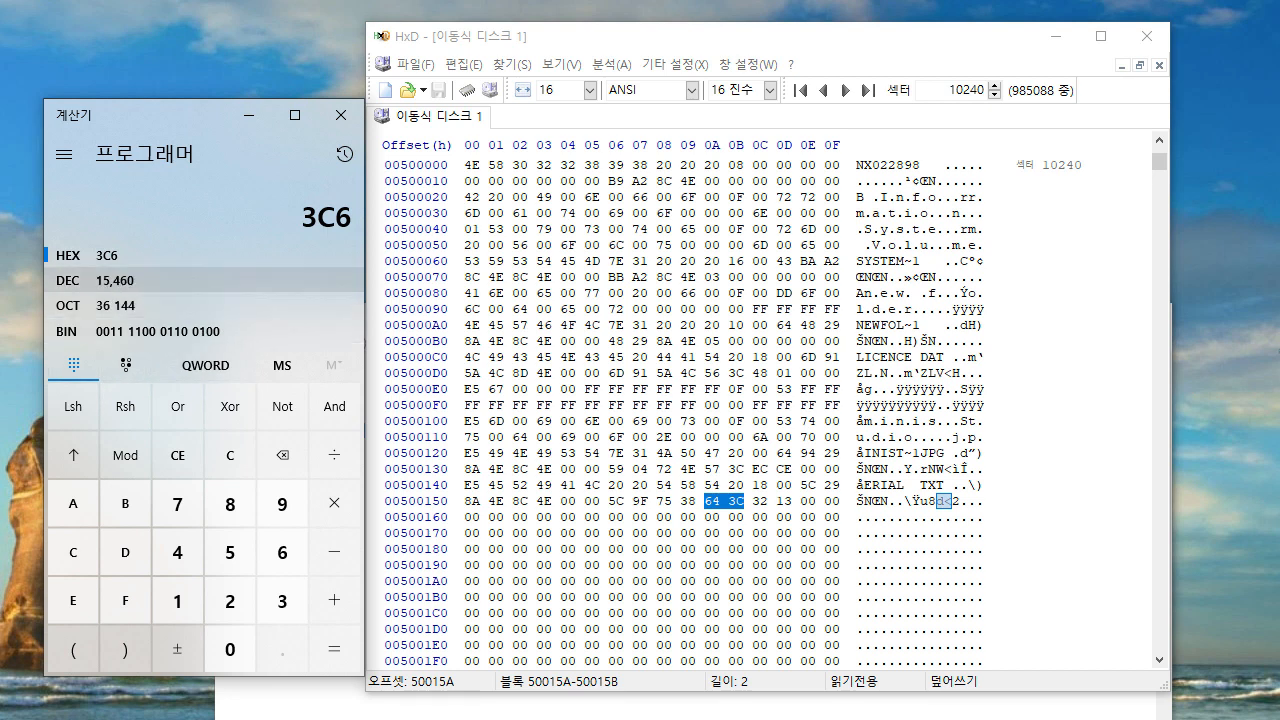
pyautogui.click(96, 280)
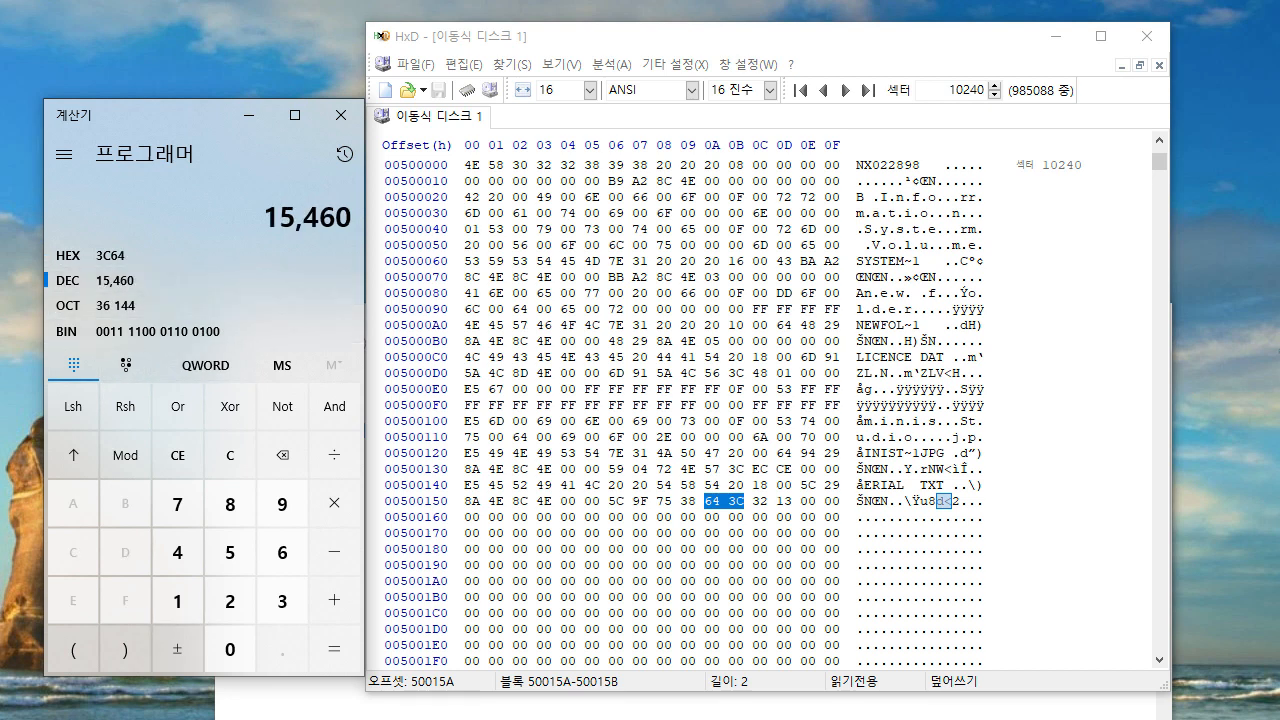
# Step: Record the start cluster in Notepad as "위치 값(클러스터) 15460"
pyautogui.hotkey('alt', 'Tab')
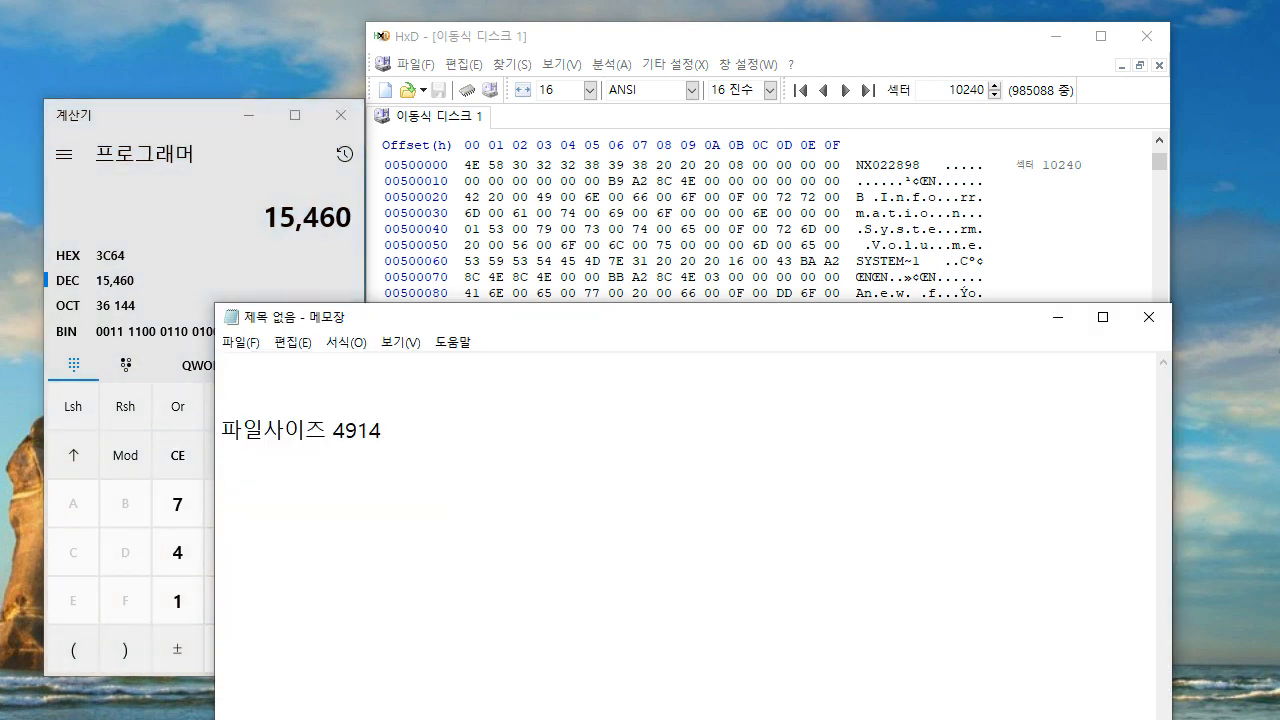
pyautogui.write('위치 값  15460')
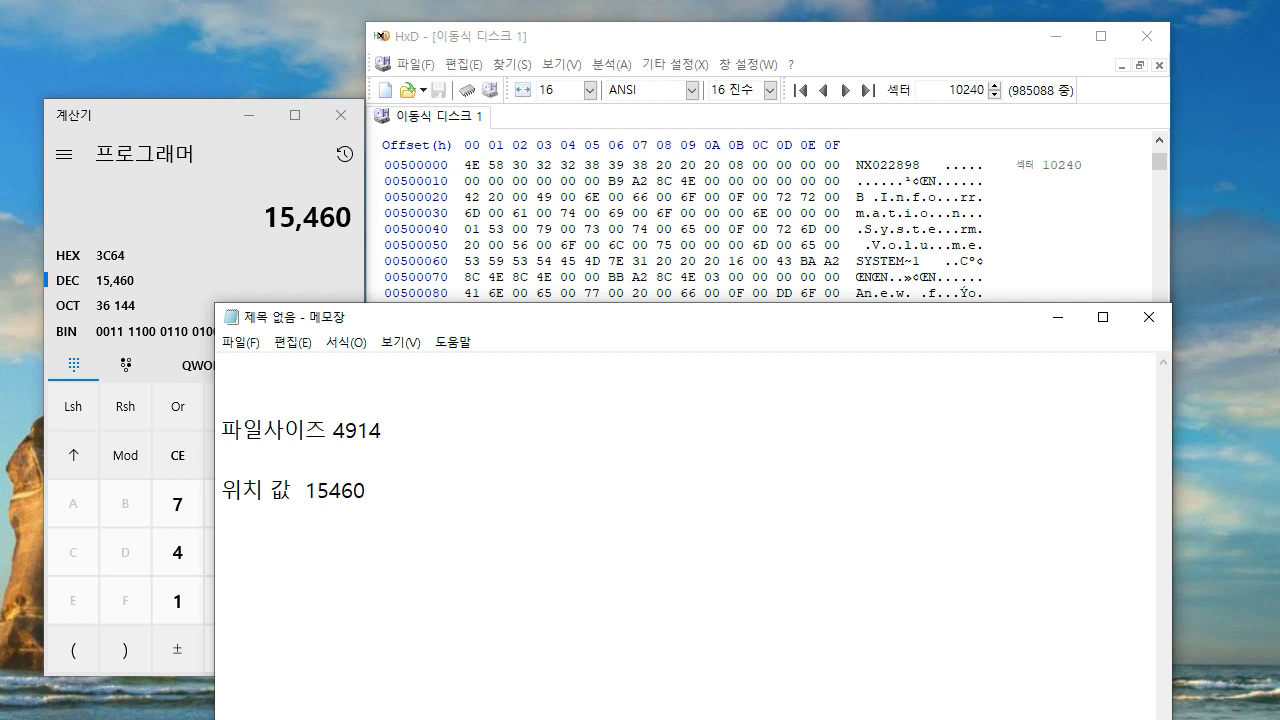
pyautogui.press('Left')
pyautogui.press('Left')
pyautogui.press('Left')
pyautogui.press('Left')
pyautogui.press('Left')
pyautogui.press('Left')
pyautogui.press('Left')
pyautogui.write('(클러스터')
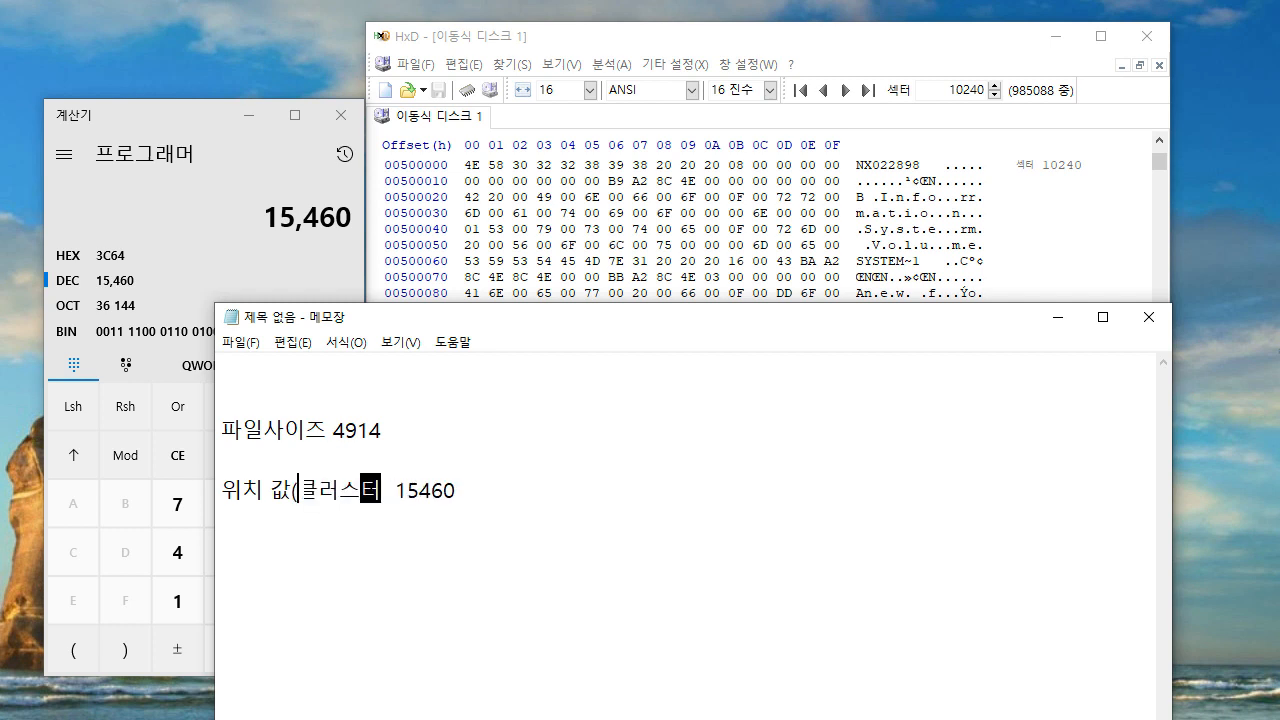
pyautogui.write(')')
pyautogui.press('End')
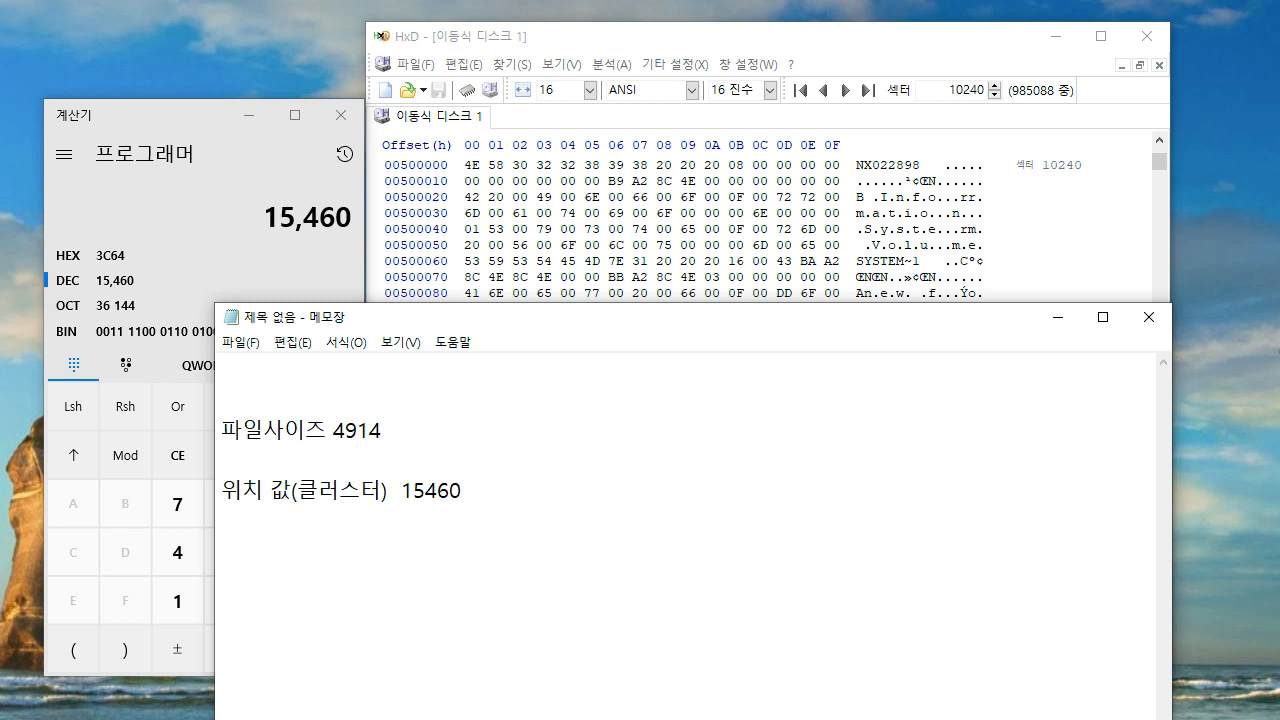
# Step: Append "-2=15458*8=" to the cluster location line
pyautogui.write('-2=15458')
pyautogui.write('*8')
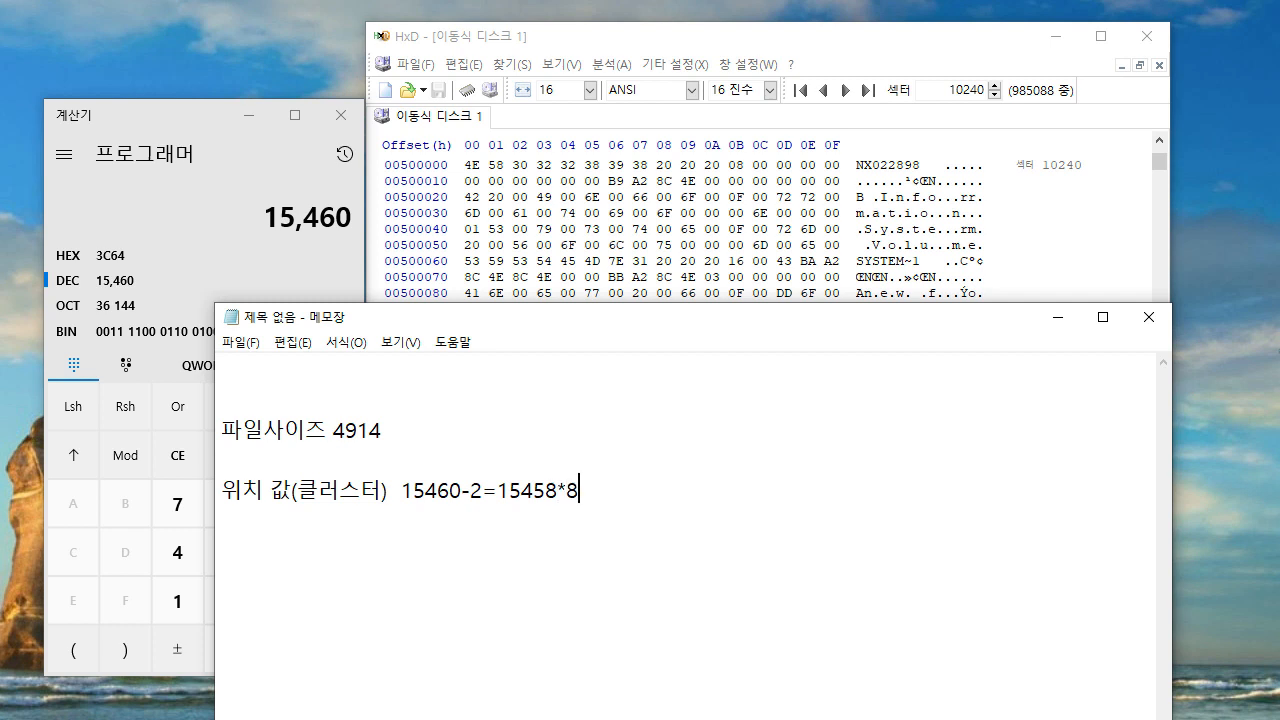
pyautogui.write('=')
# Step: Switch to the calculator, subtract 2 from 15460 and multiply the result by 8
pyautogui.click(262, 256)
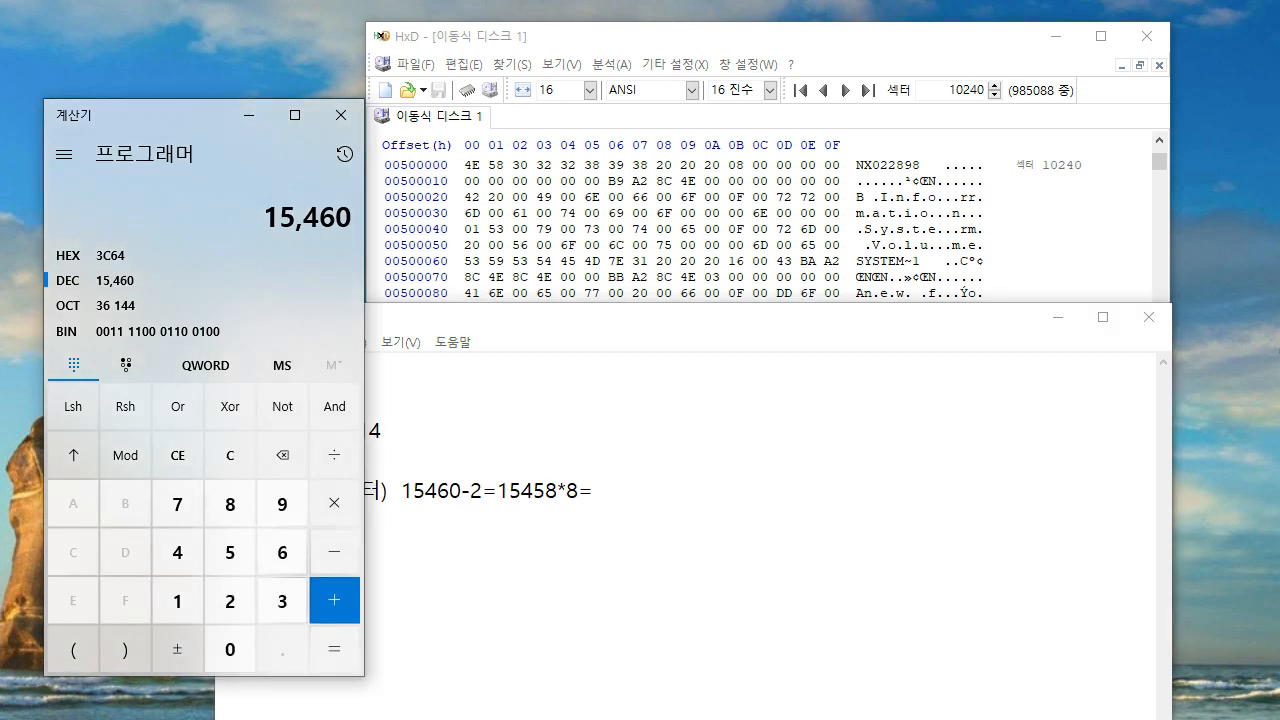
pyautogui.click(334, 551)
pyautogui.click(230, 601)
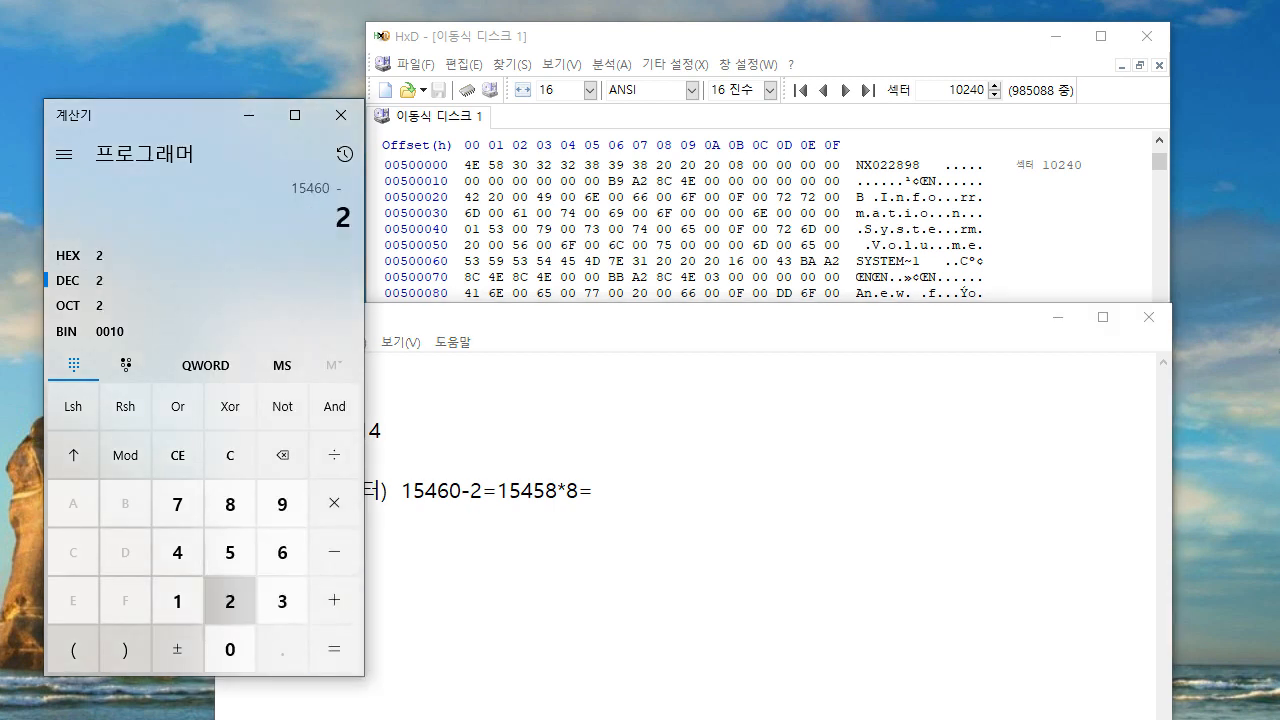
pyautogui.click(334, 503)
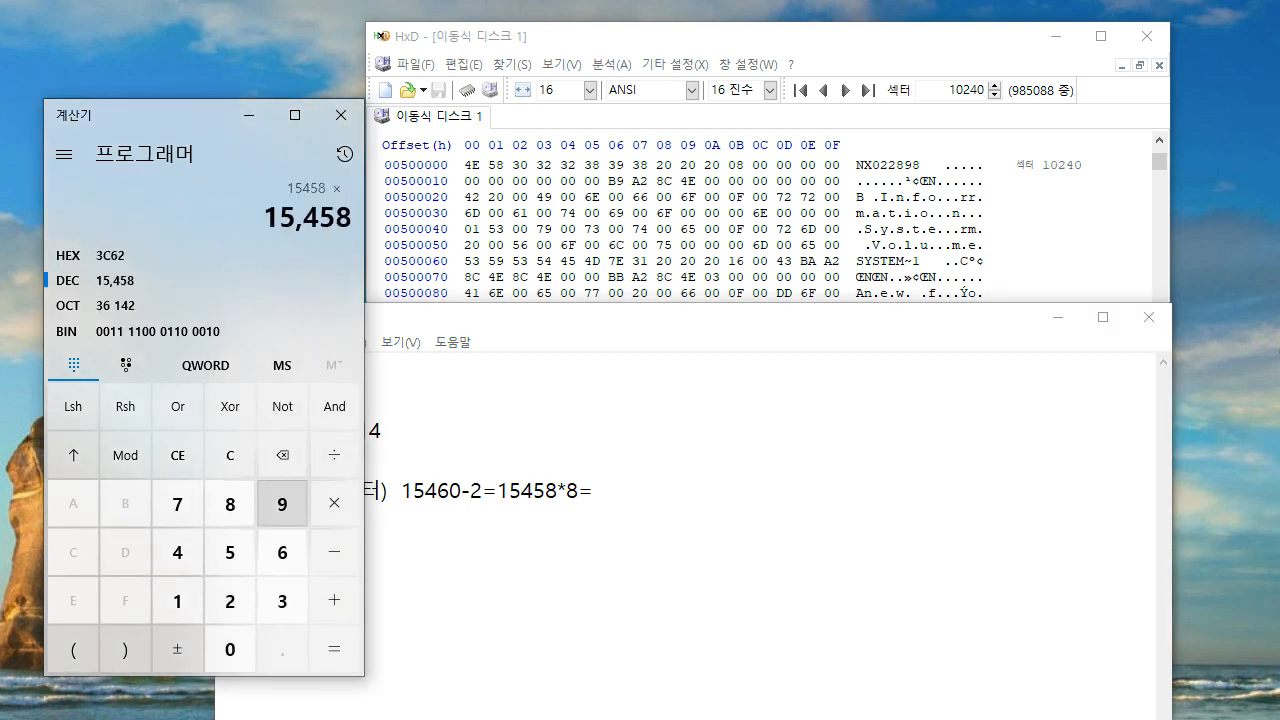
pyautogui.click(230, 503)
pyautogui.click(334, 649)
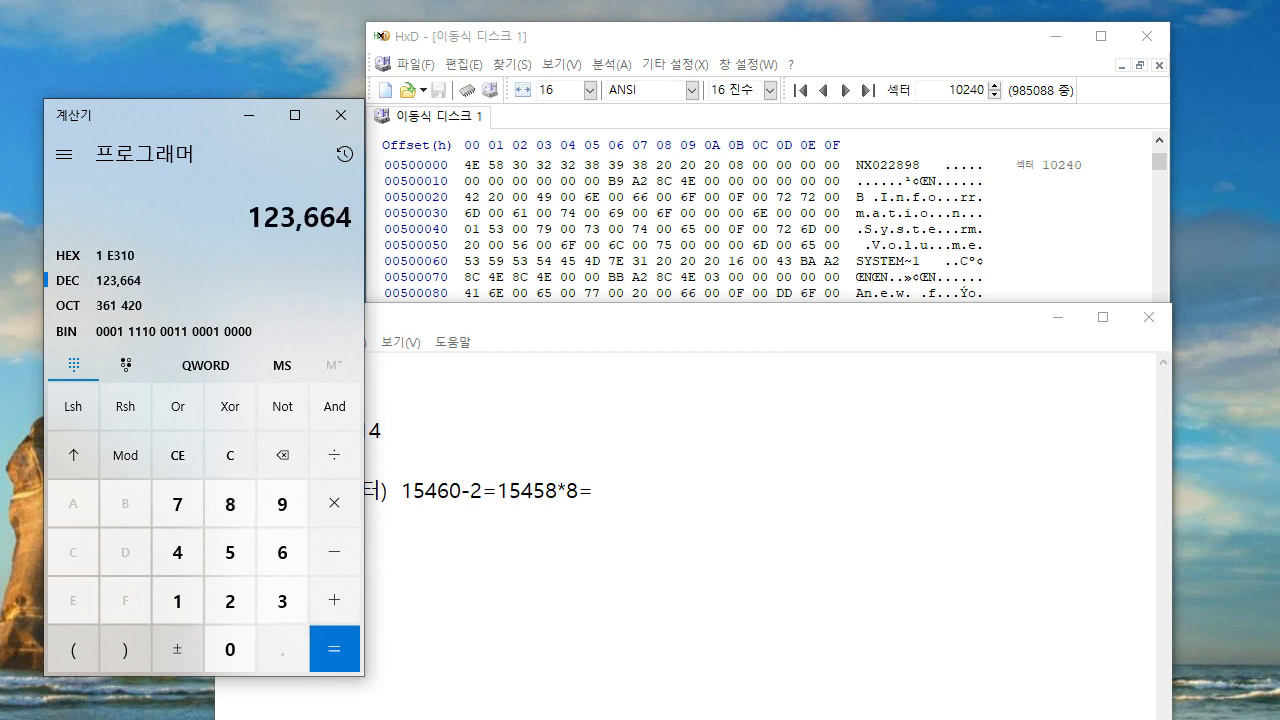
# Step: Return to Notepad and add the result 123664 at the end of the cluster formula
pyautogui.hotkey('alt', 'Tab')
pyautogui.write('1')
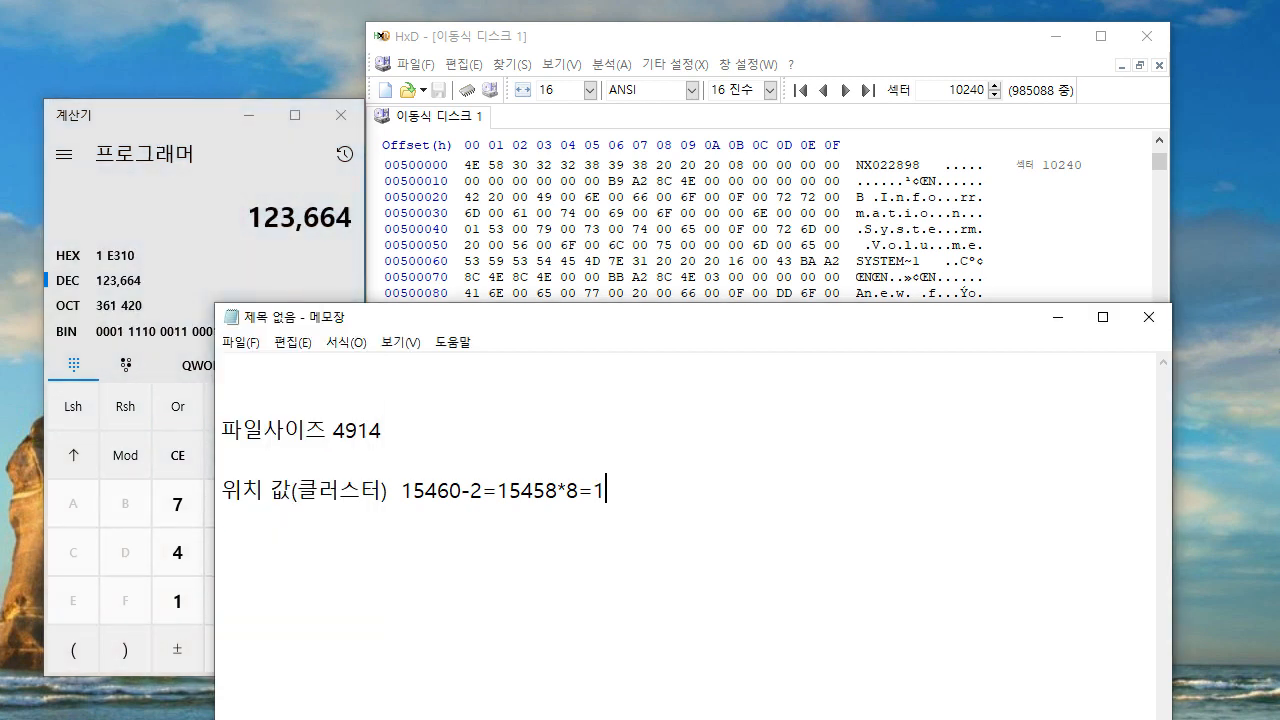
pyautogui.write('23664')
# Step: Rewrite the cluster formula as "(15460-2)*8=123664", adding parentheses and removing the intermediate result 15458
pyautogui.press('Left')
pyautogui.press('Left')
pyautogui.press('Left')
pyautogui.press('Left')
pyautogui.press('Left')
pyautogui.press('Left')
pyautogui.press('Left')
pyautogui.press('Left')
pyautogui.press('Left')
pyautogui.press('Left')
pyautogui.press('Left')
pyautogui.press('Left')
pyautogui.press('Left')
pyautogui.press('Left')
pyautogui.press('Left')
pyautogui.press('Left')
pyautogui.press('Left')
pyautogui.press('Left')
pyautogui.press('Left')
pyautogui.press('Left')
pyautogui.write('(')
pyautogui.press('Right')
pyautogui.press('Right')
pyautogui.press('Right')
pyautogui.press('Right')
pyautogui.press('Right')
pyautogui.press('Right')
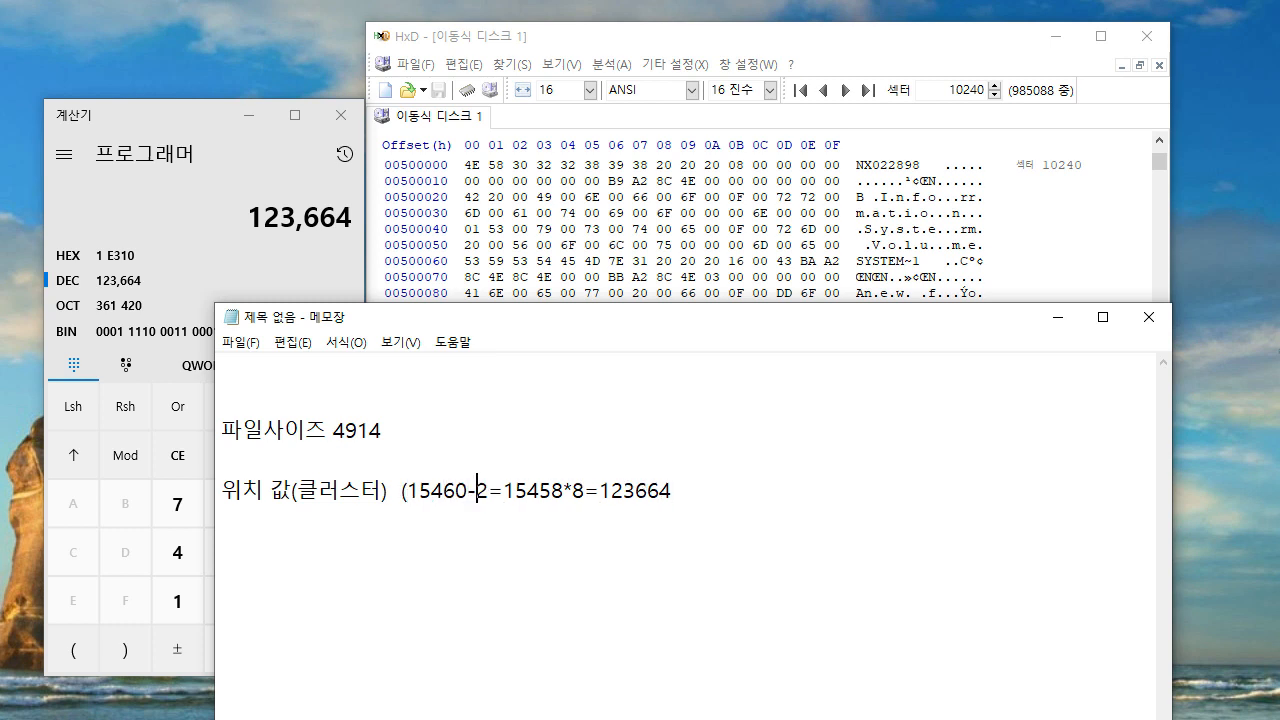
pyautogui.press('Right')
pyautogui.write(')')
pyautogui.press('Delete')
pyautogui.press('Delete')
pyautogui.press('Delete')
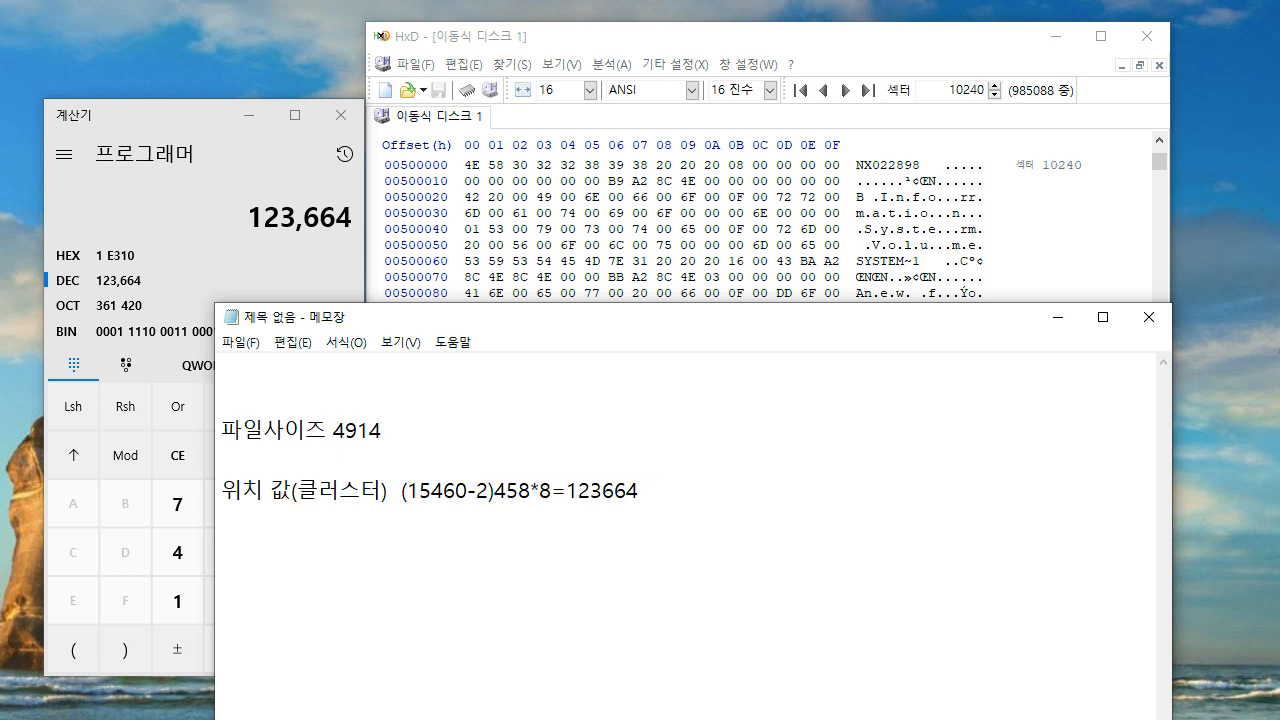
pyautogui.press('Delete')
pyautogui.press('Delete')
pyautogui.press('Delete')
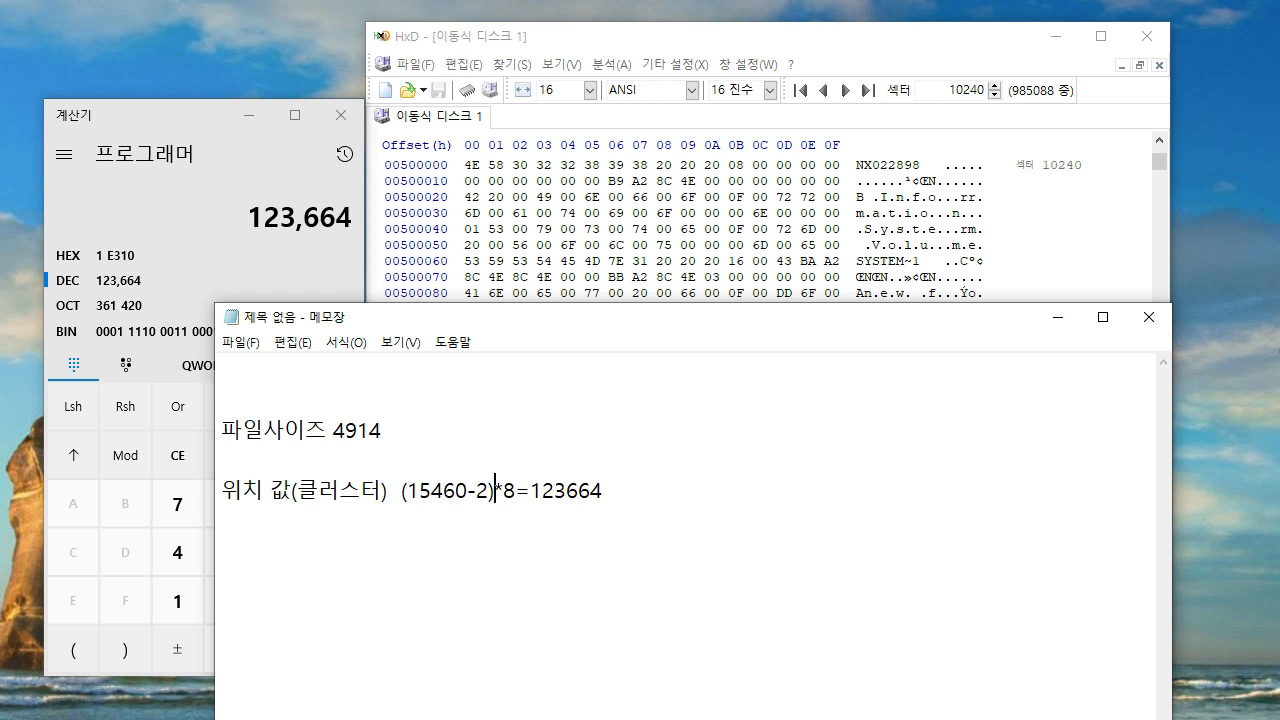
# Step: Switch to HxD, go to sector 123664 and highlight its first bytes through offset 3C620AB to examine the content
pyautogui.click(955, 89)
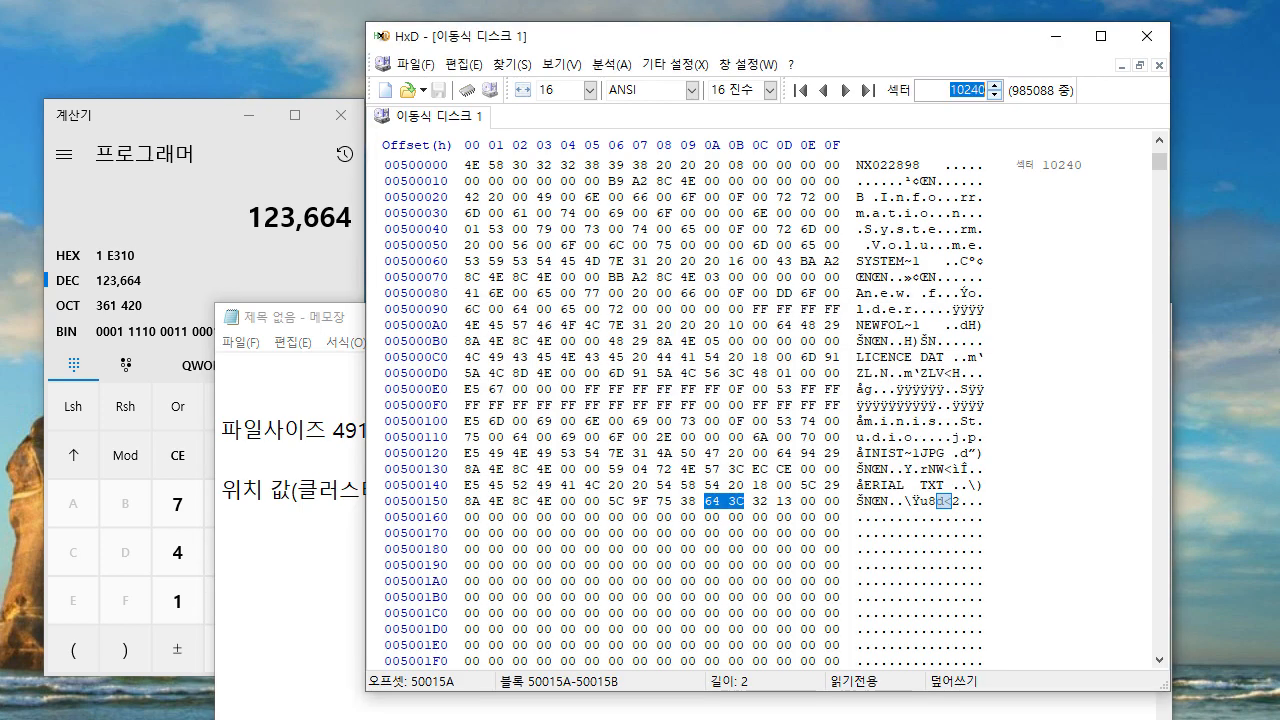
pyautogui.write('123664')
pyautogui.press('Return')
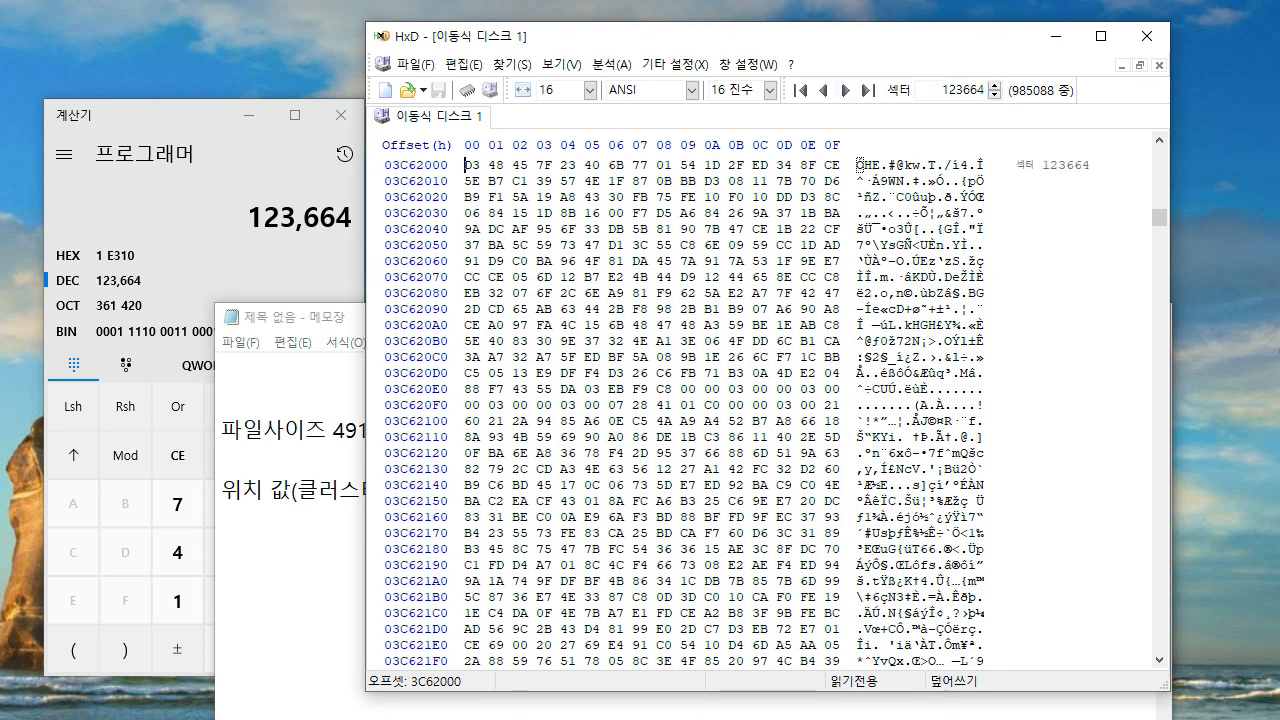
pyautogui.moveTo(472, 164); pyautogui.dragTo(748, 325)
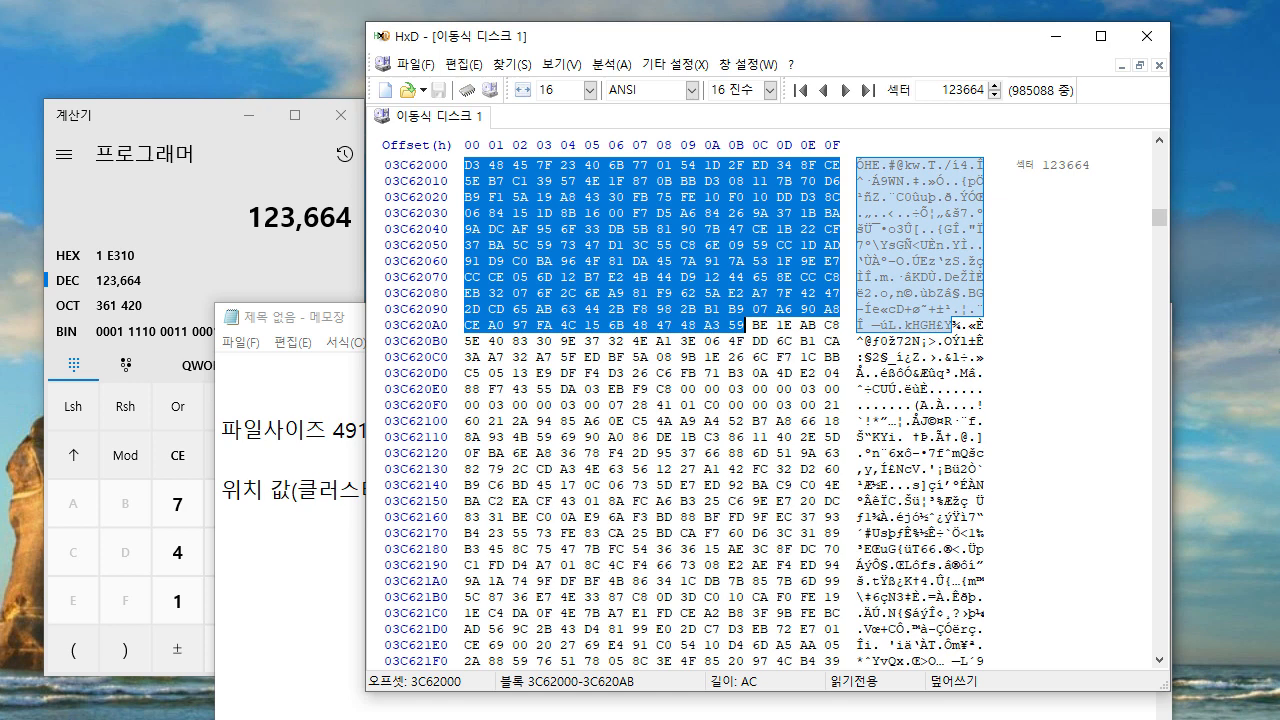
# Step: Add 10240 to 123664 in the calculator and append "+ 10240 = 133904" to the Notepad formula
pyautogui.click(340, 489)
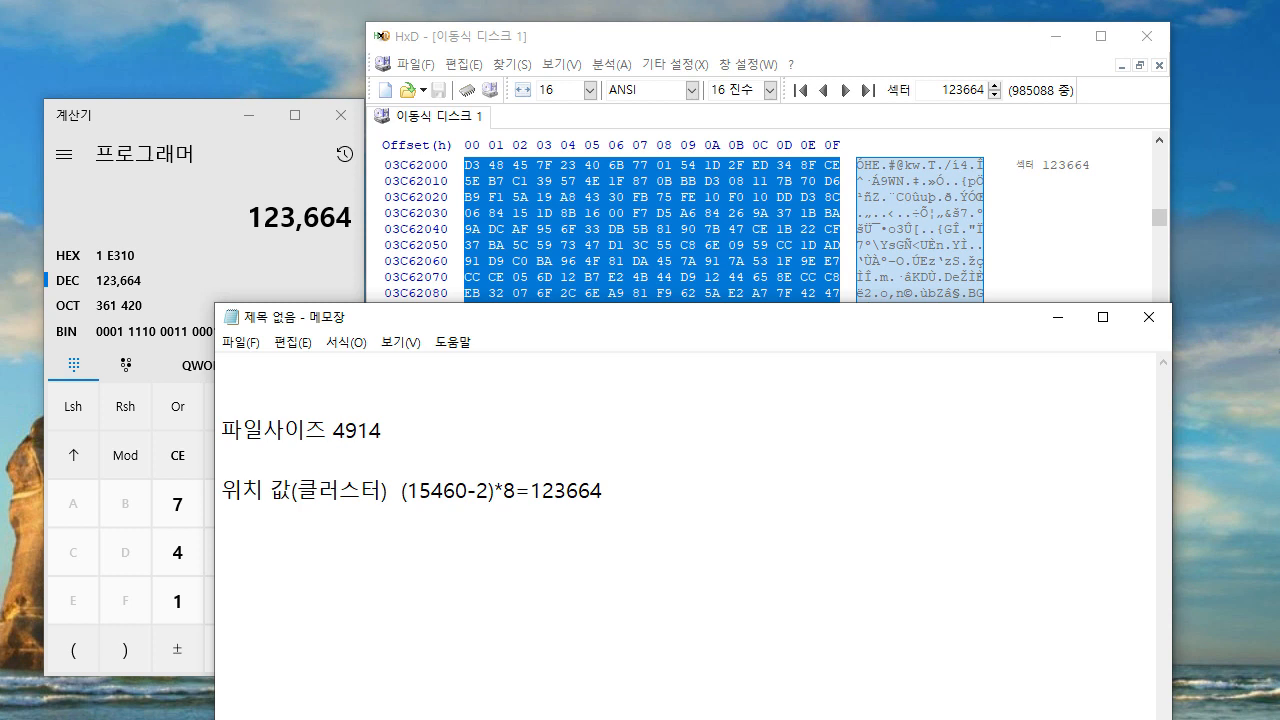
pyautogui.click(190, 116)
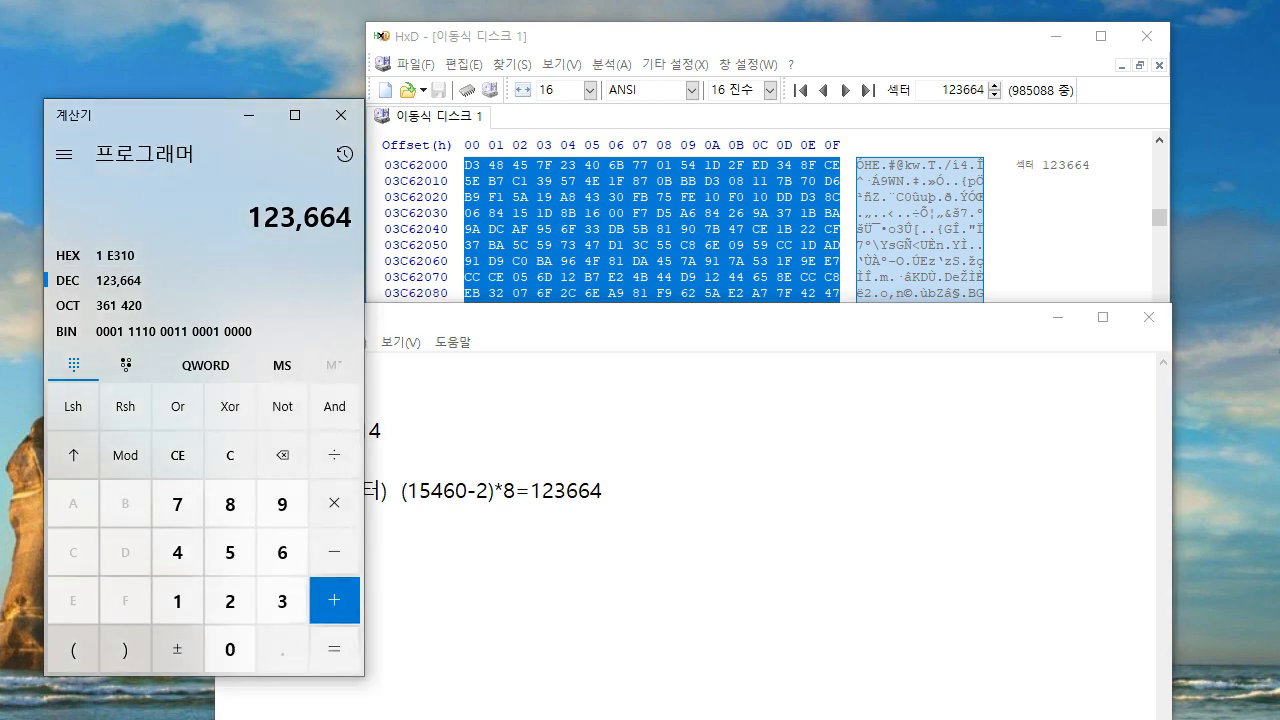
pyautogui.press('+')
pyautogui.write('102')
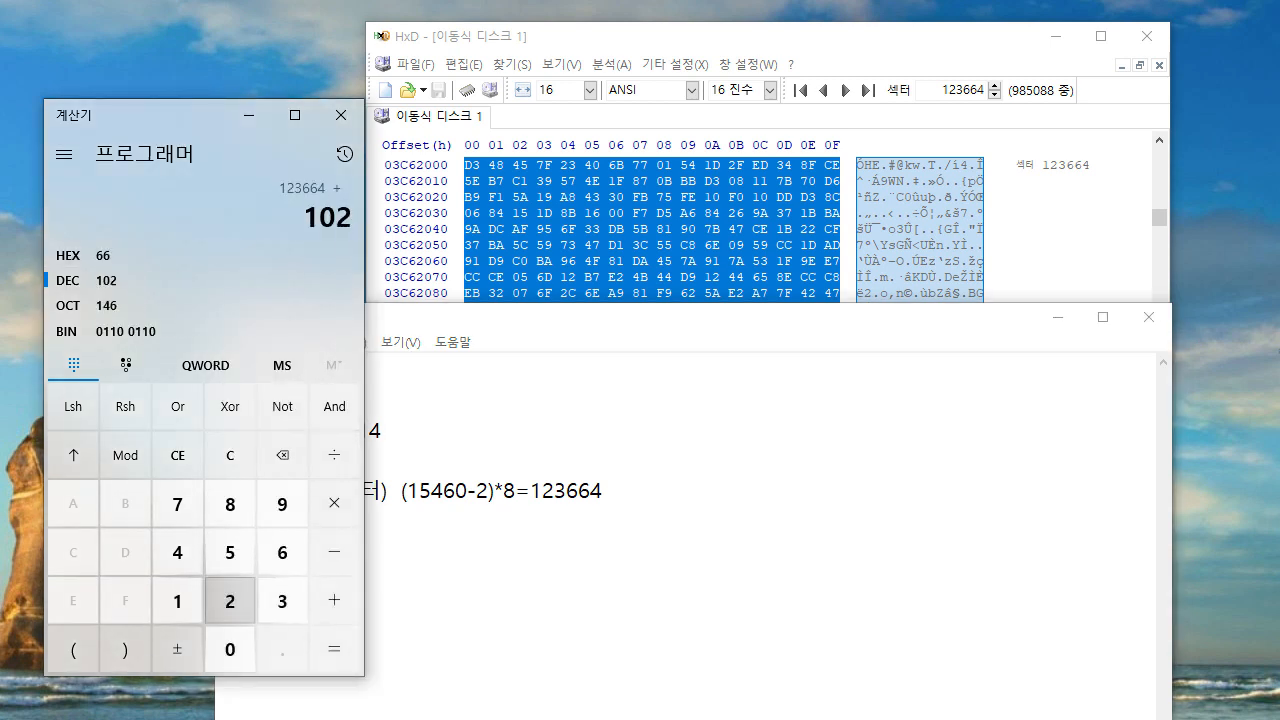
pyautogui.write('40')
pyautogui.press('Return')
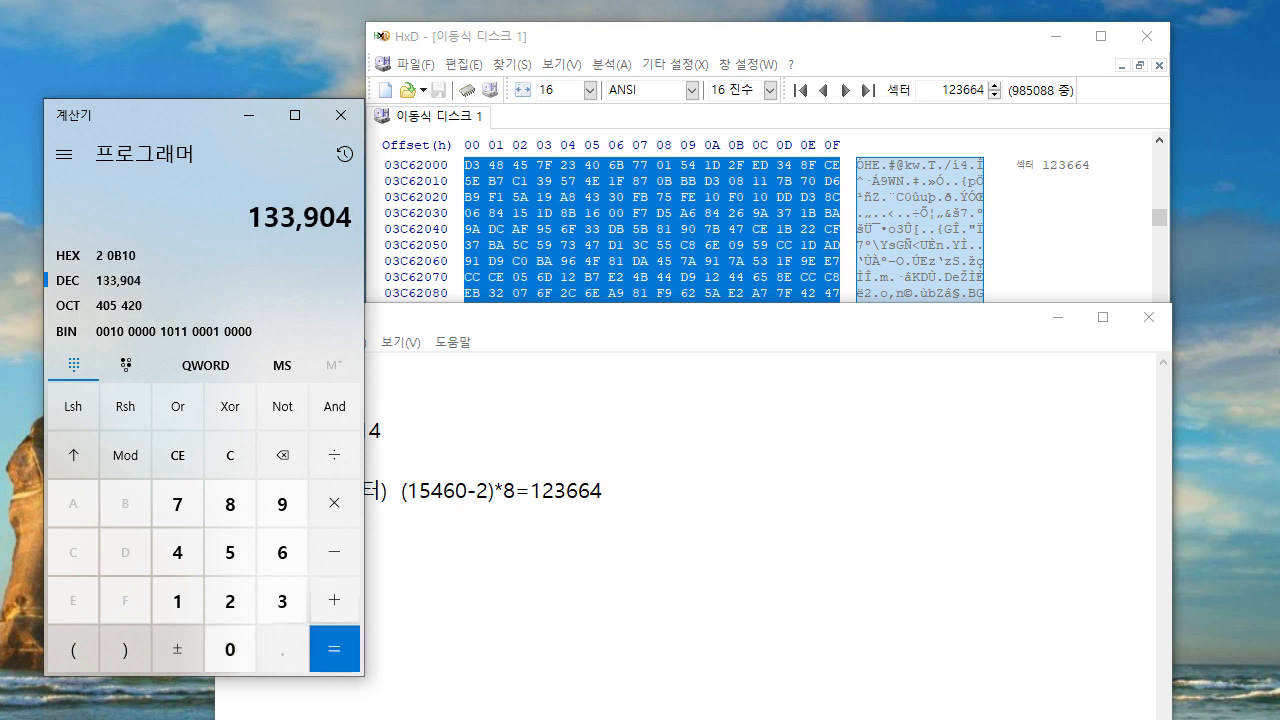
pyautogui.click(606, 490)
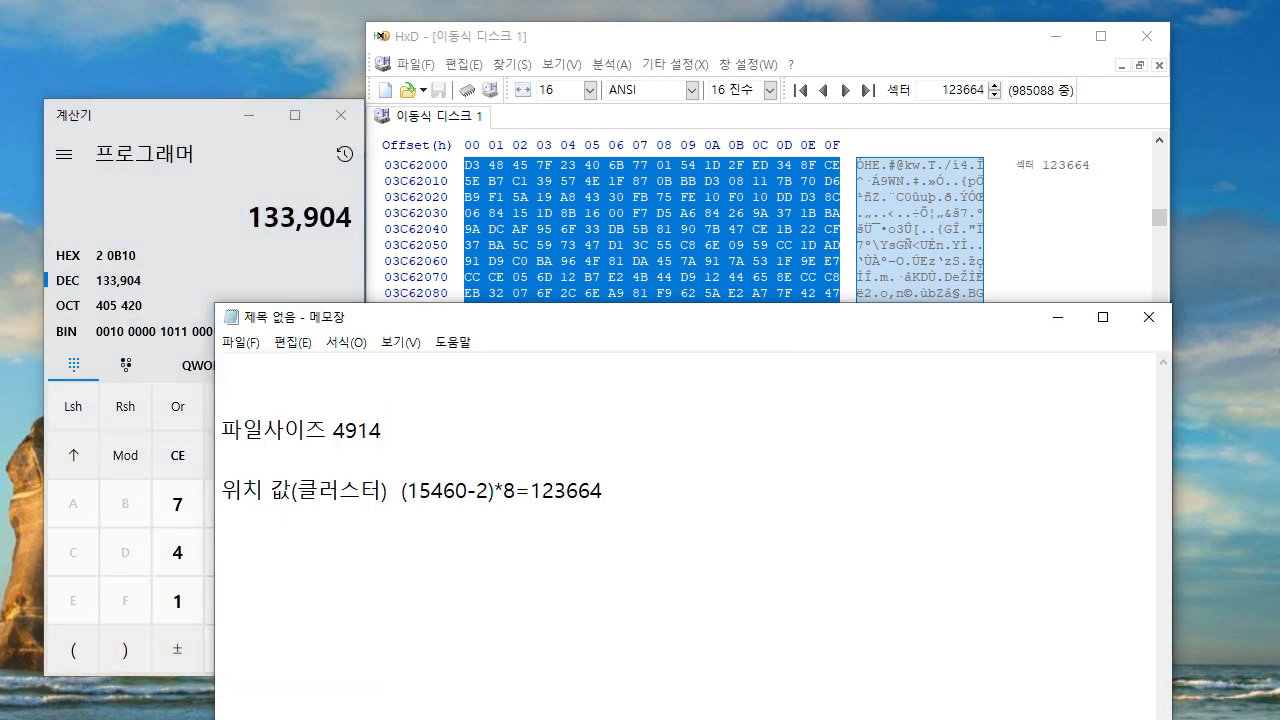
pyautogui.write('+ 10240 = 133904')
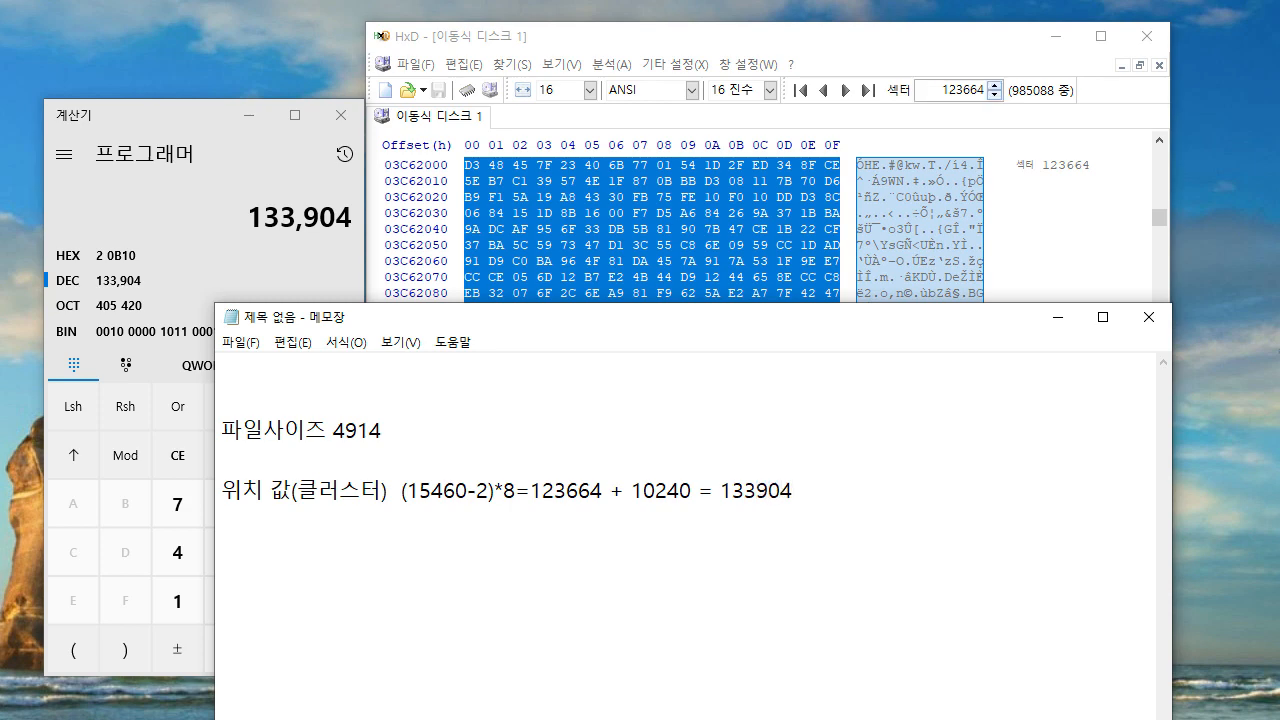
# Step: In HxD, go to sector 133904 and highlight the text file's data from offset 4162024 to 416215F
pyautogui.click(950, 90)
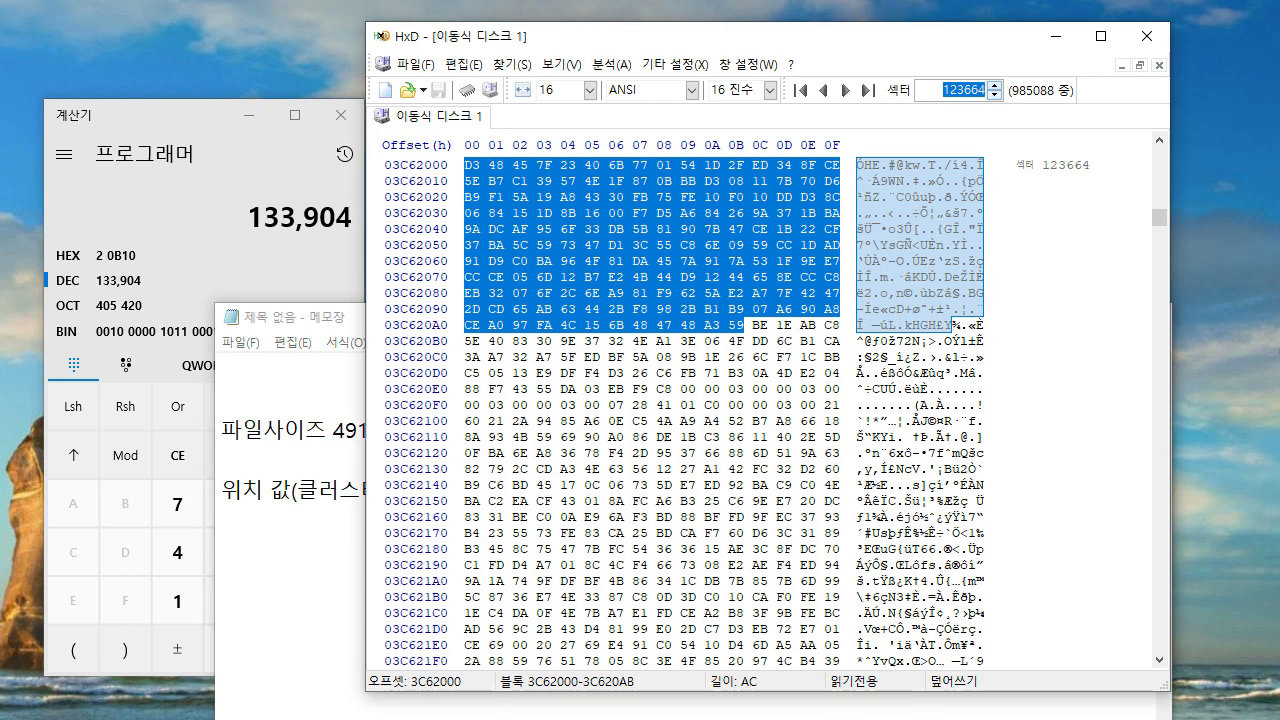
pyautogui.write('133904')
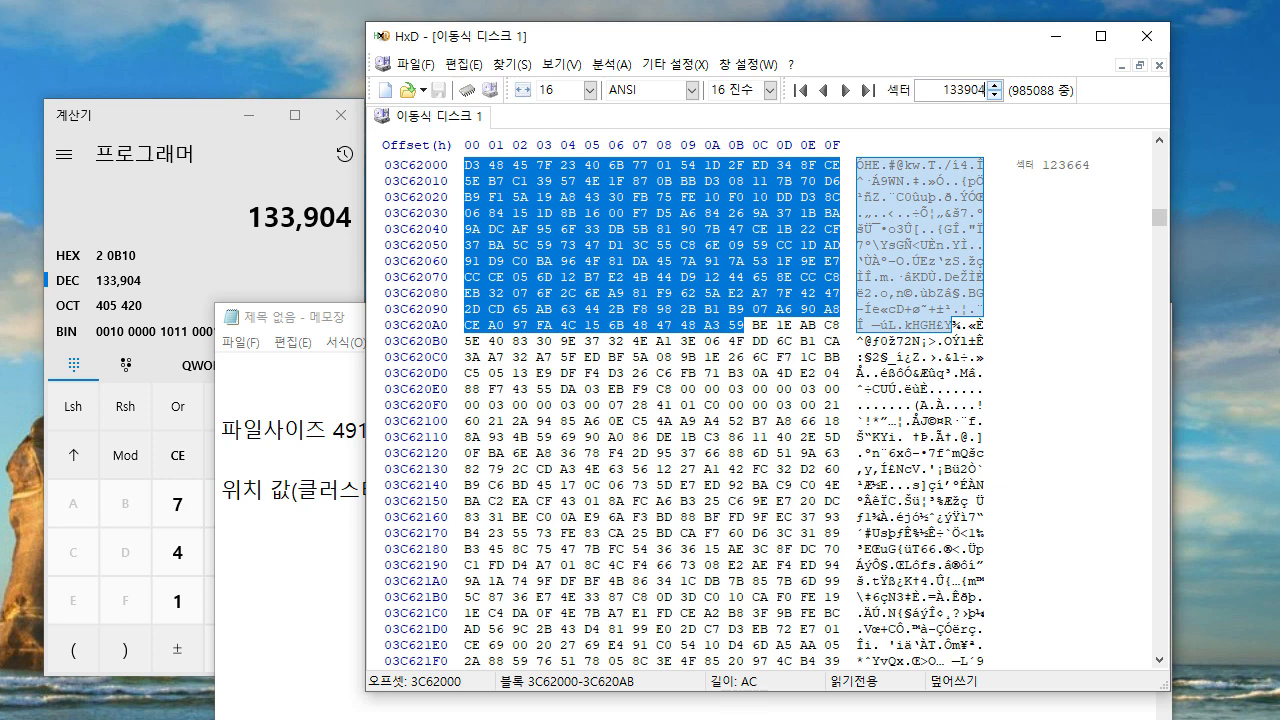
pyautogui.press('Return')
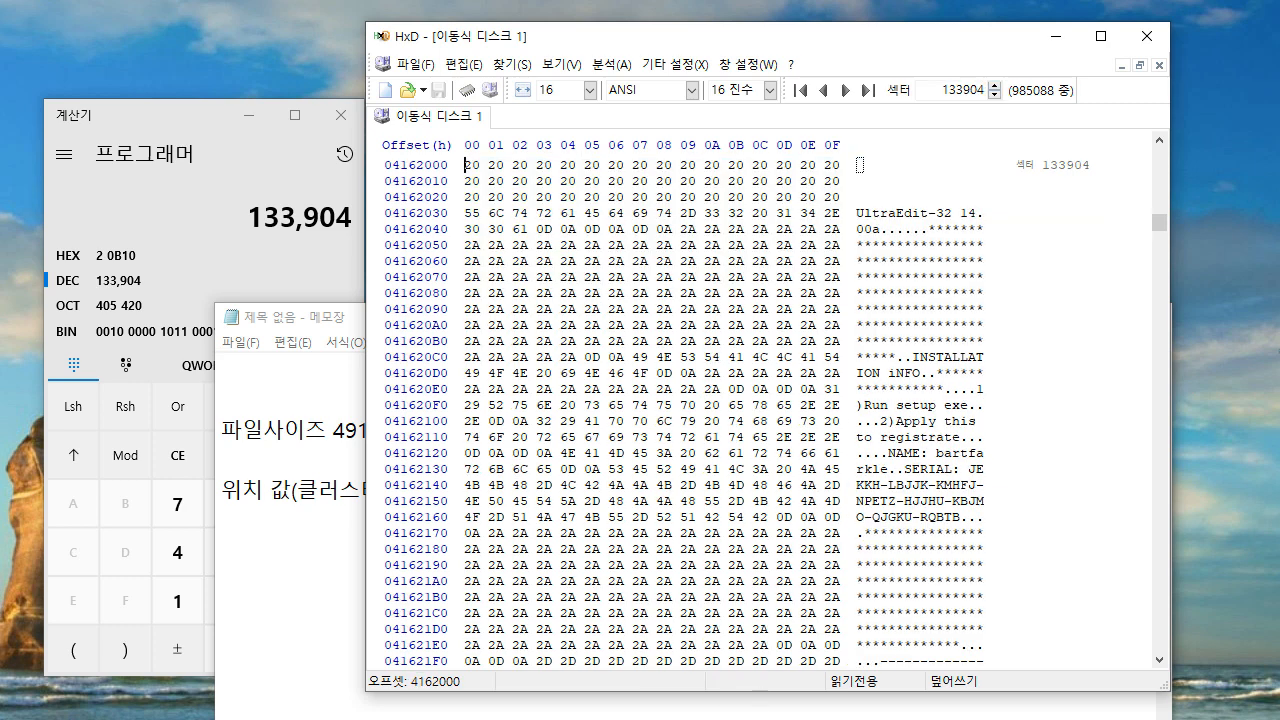
pyautogui.moveTo(563, 197); pyautogui.dragTo(842, 501)
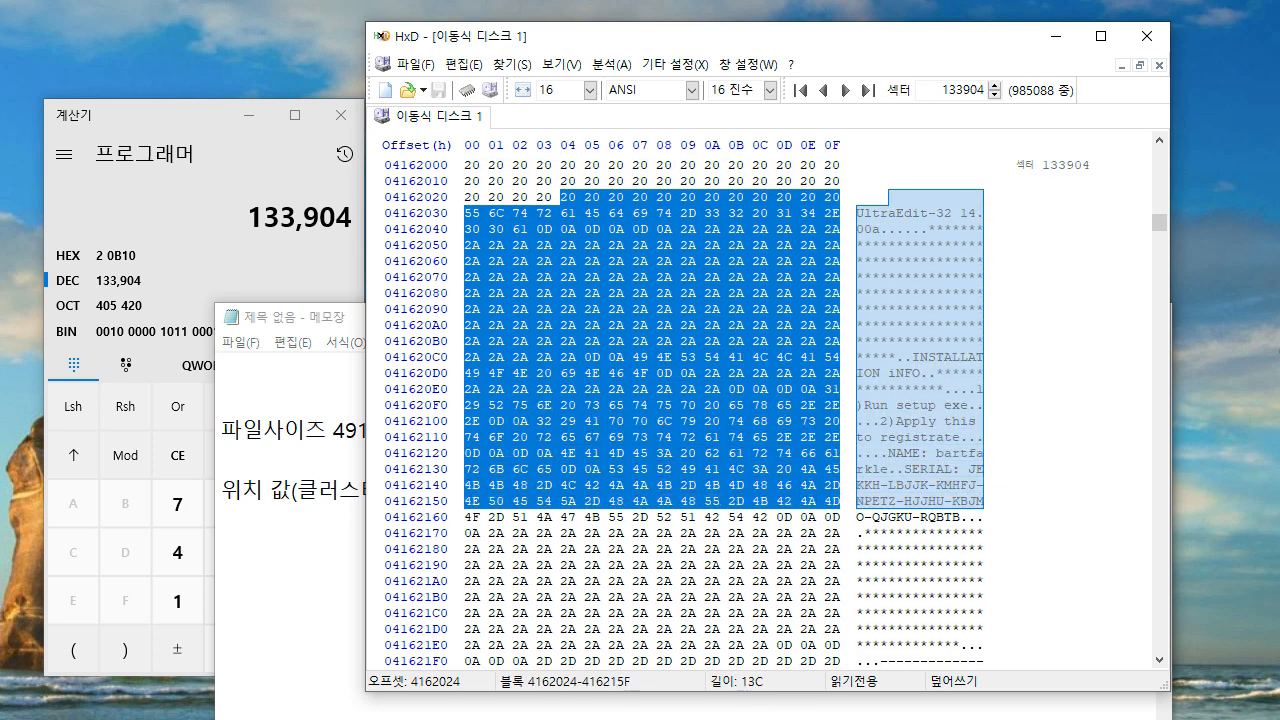
# Step: Return to Notepad and rewrite the location formula as "((15460-2)*8) + 10240 = 133904"
pyautogui.hotkey('alt', 'Tab')
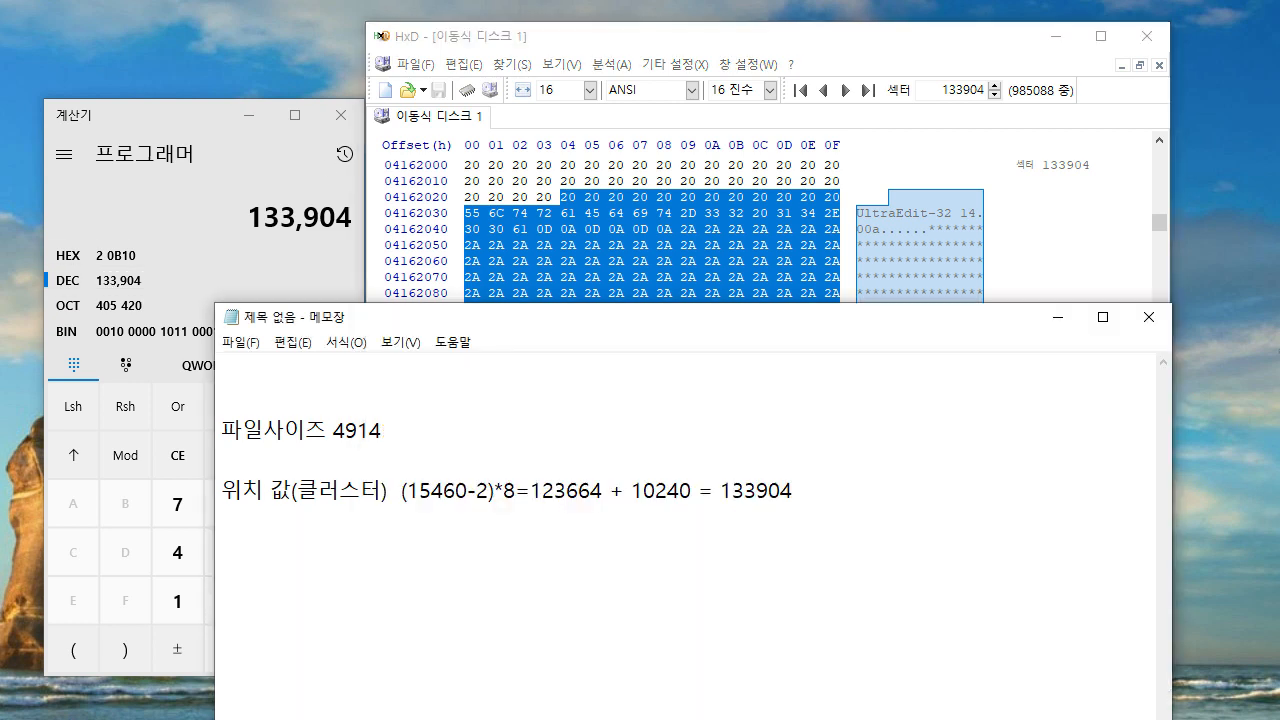
pyautogui.click(489, 490)
pyautogui.press('Right')
pyautogui.press('Right')
pyautogui.press('Right')
pyautogui.press('Delete')
pyautogui.press('Delete')
pyautogui.press('Delete')
pyautogui.press('Delete')
pyautogui.press('Delete')
pyautogui.press('Delete')
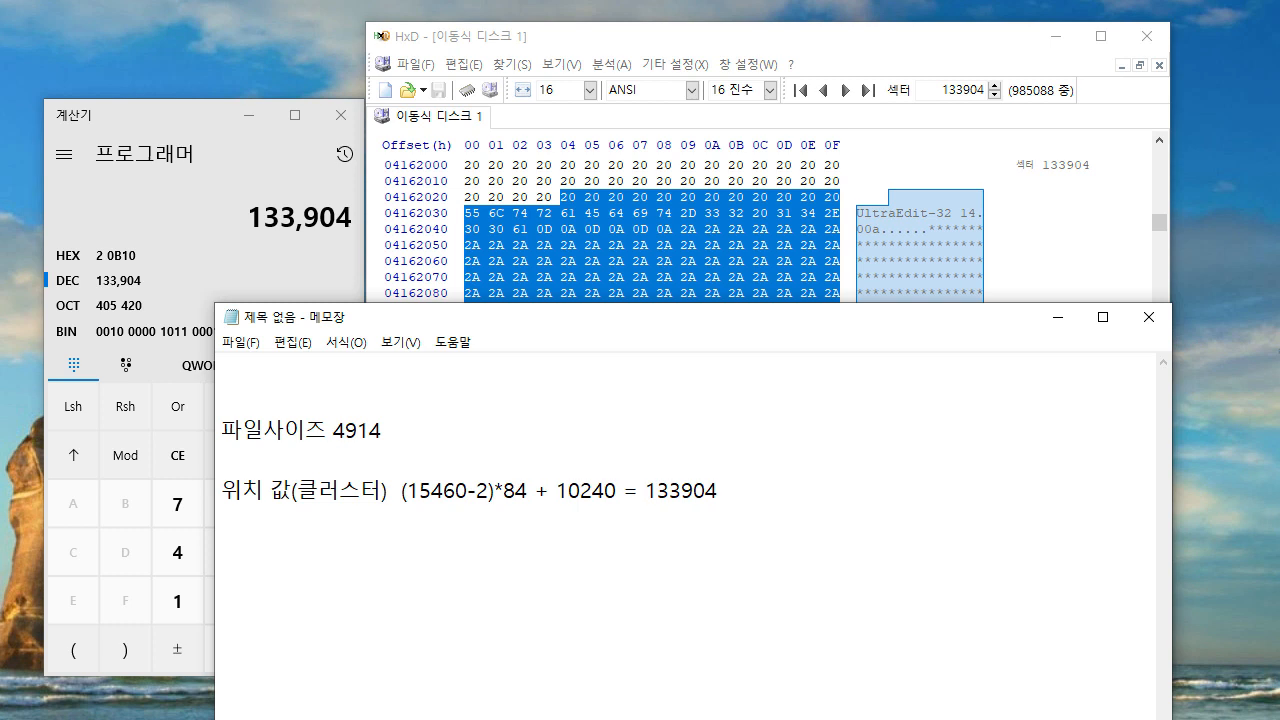
pyautogui.press('Delete')
pyautogui.write(')')
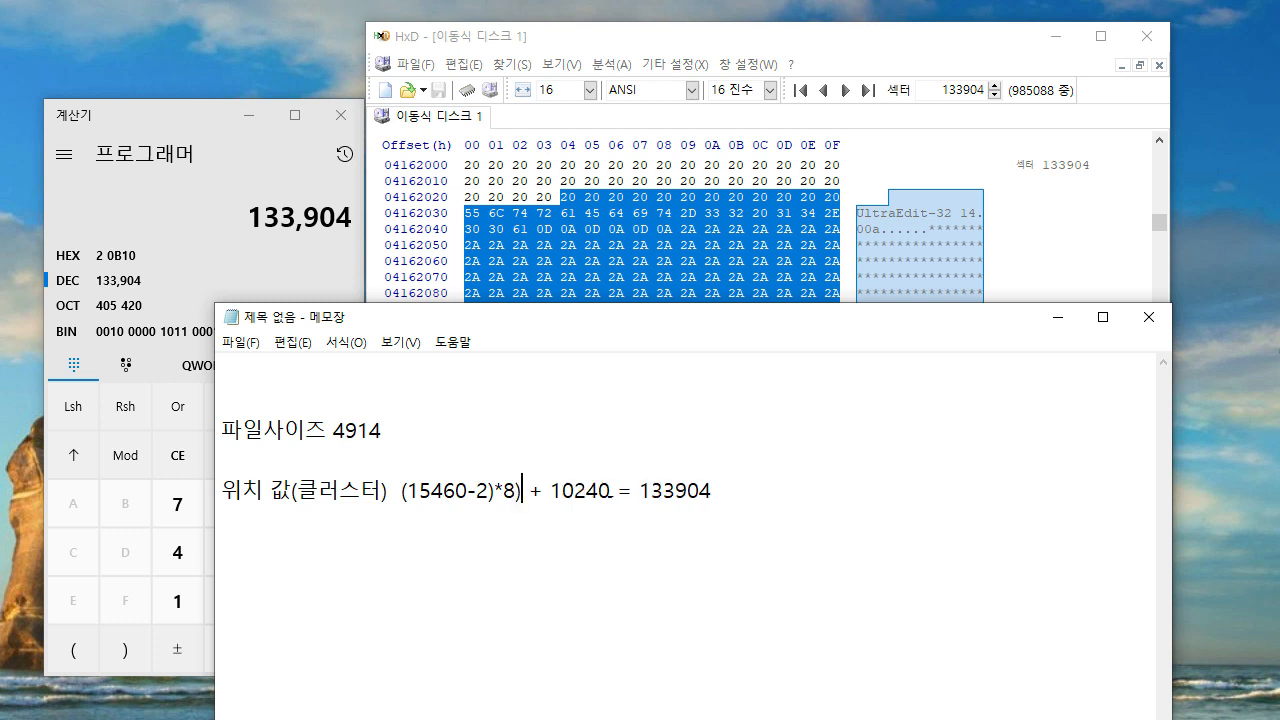
pyautogui.press('Left')
pyautogui.press('Left')
pyautogui.press('Left')
pyautogui.press('Left')
pyautogui.press('Left')
pyautogui.press('Left')
pyautogui.press('Left')
pyautogui.press('Left')
pyautogui.press('Left')
pyautogui.press('Left')
pyautogui.press('Left')
pyautogui.press('Left')
pyautogui.write('(')
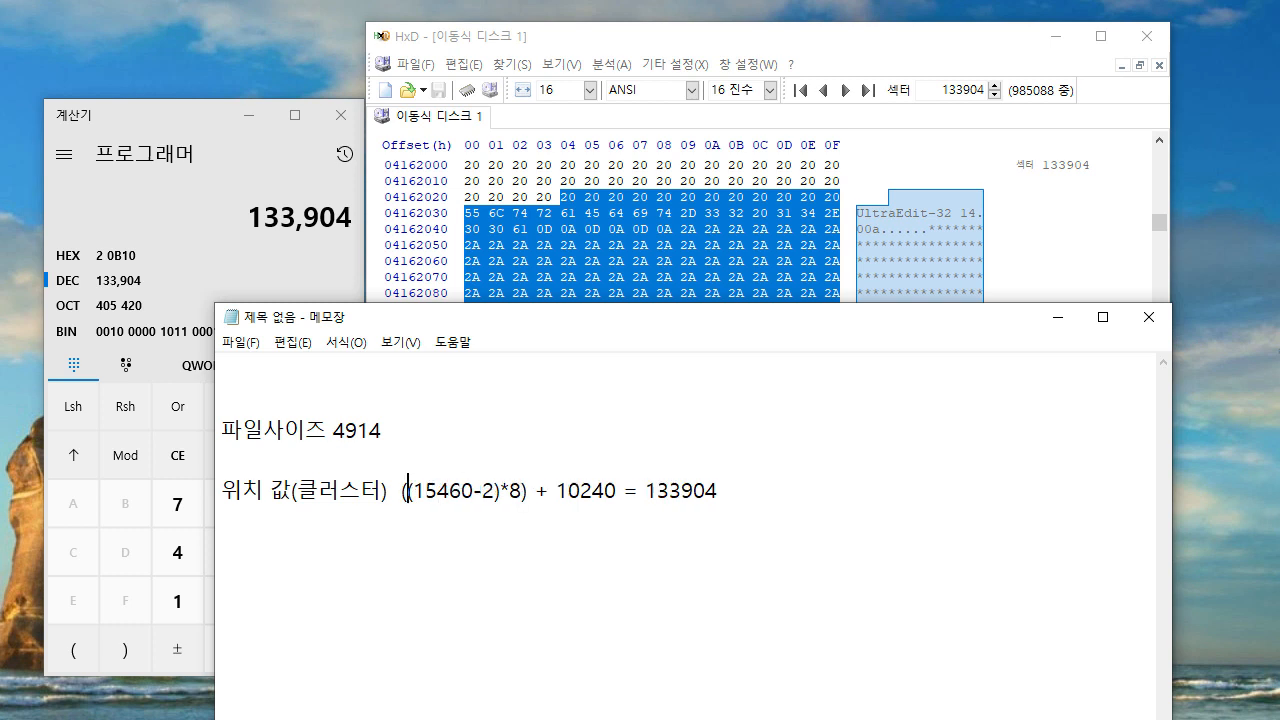
# Step: Highlight the final sector number 133904 at the end of the Notepad formula
pyautogui.press('Right')
pyautogui.press('Right')
pyautogui.press('Right')
pyautogui.press('Right')
pyautogui.press('Right')
pyautogui.press('Right')
pyautogui.press('Right')
pyautogui.press('Right')
pyautogui.press('Right')
pyautogui.press('Right')
pyautogui.press('Right')
pyautogui.press('Right')
pyautogui.press('Right')
pyautogui.press('Right')
pyautogui.click(646, 490)
pyautogui.hotkey('shift', 'Right')
pyautogui.hotkey('shift', 'Right')
pyautogui.hotkey('shift', 'Right')
pyautogui.hotkey('shift', 'Right')
pyautogui.hotkey('shift', 'Right')
pyautogui.hotkey('shift', 'Right')
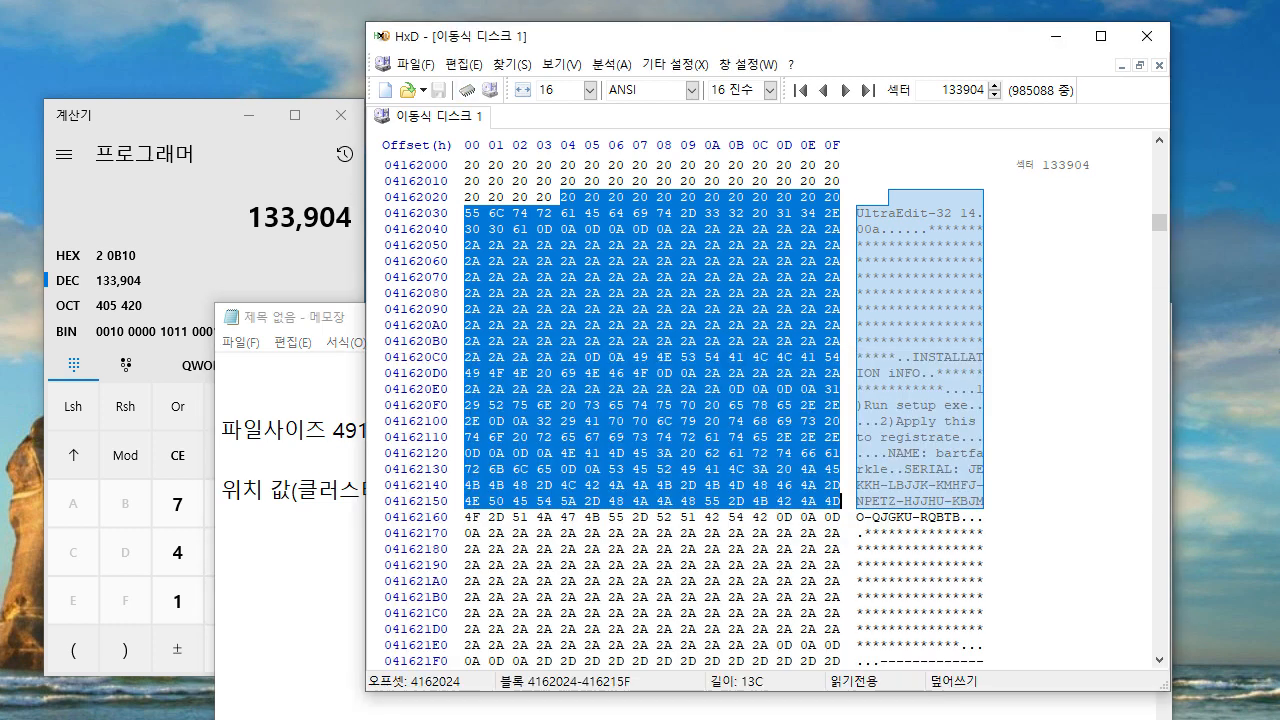
# Step: Switch back to HxD and place the cursor on the first byte of sector 133904, at offset 4162000
pyautogui.hotkey('alt', 'Tab')
pyautogui.click(466, 165)
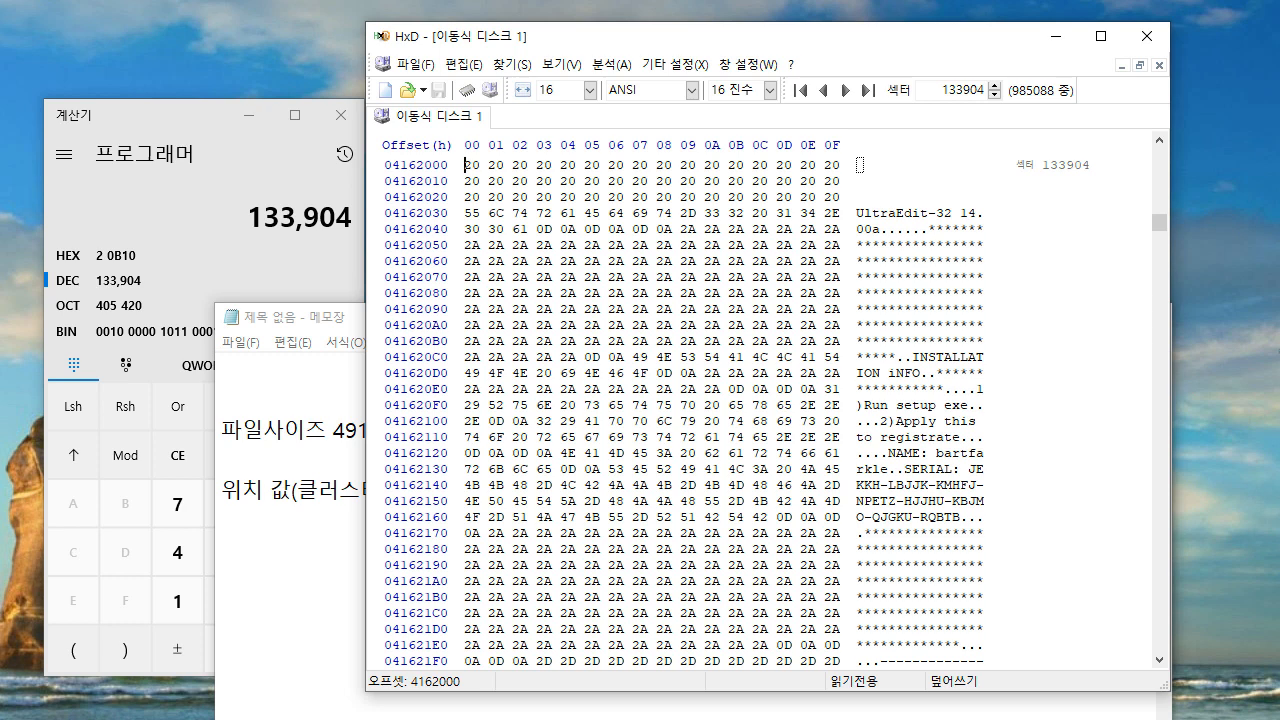
pyautogui.rightClick(466, 167)
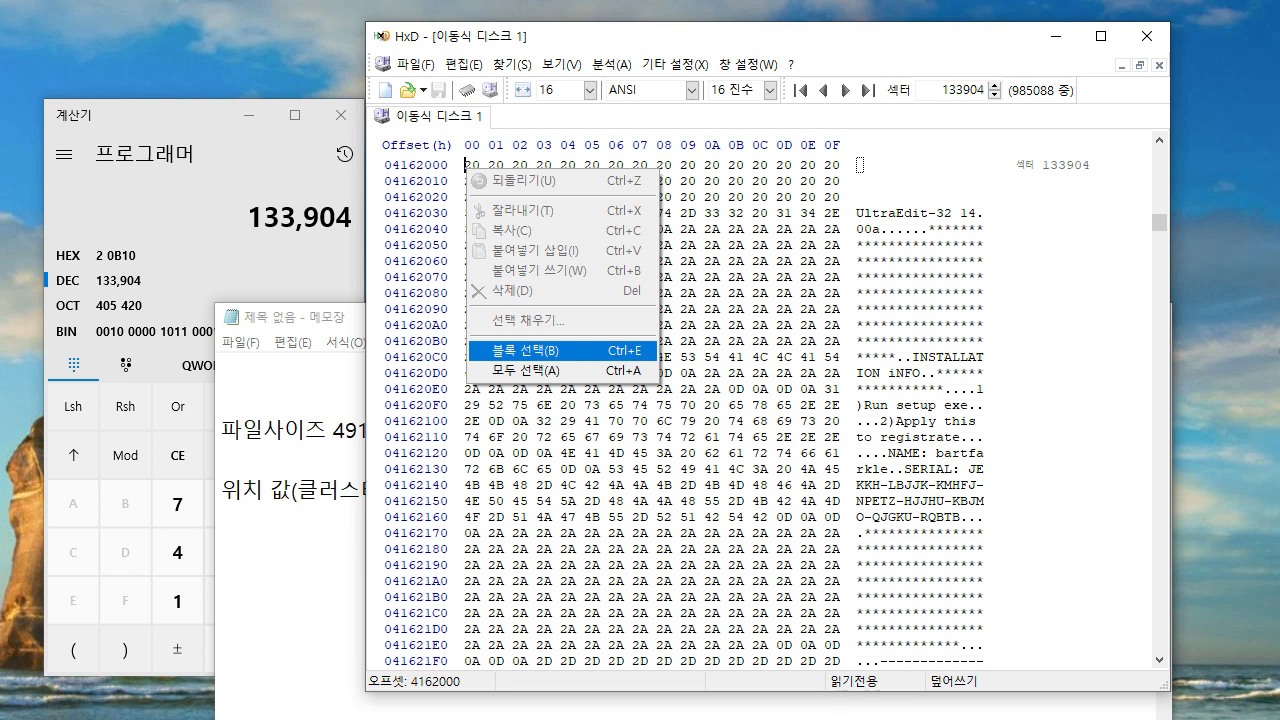
# Step: Enter the file size 4914 in the calculator and convert it to hexadecimal
pyautogui.click(177, 552)
pyautogui.click(282, 503)
pyautogui.click(177, 601)
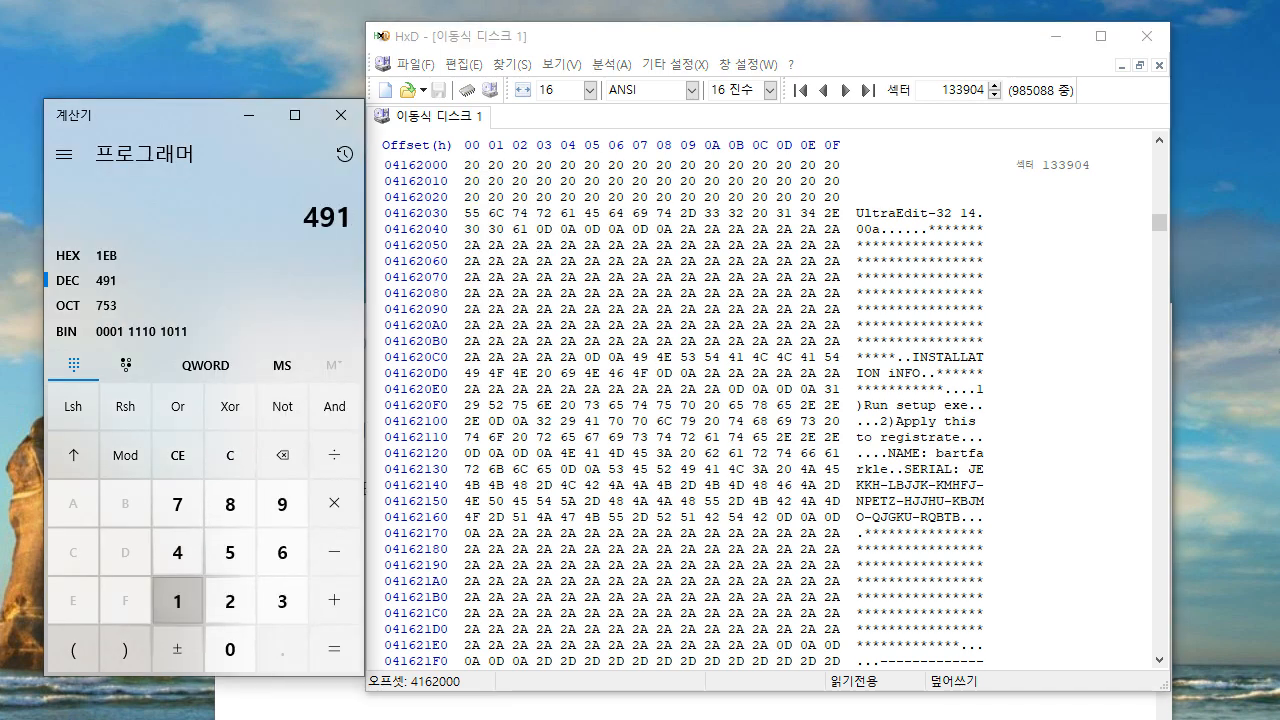
pyautogui.click(177, 552)
pyautogui.click(100, 255)
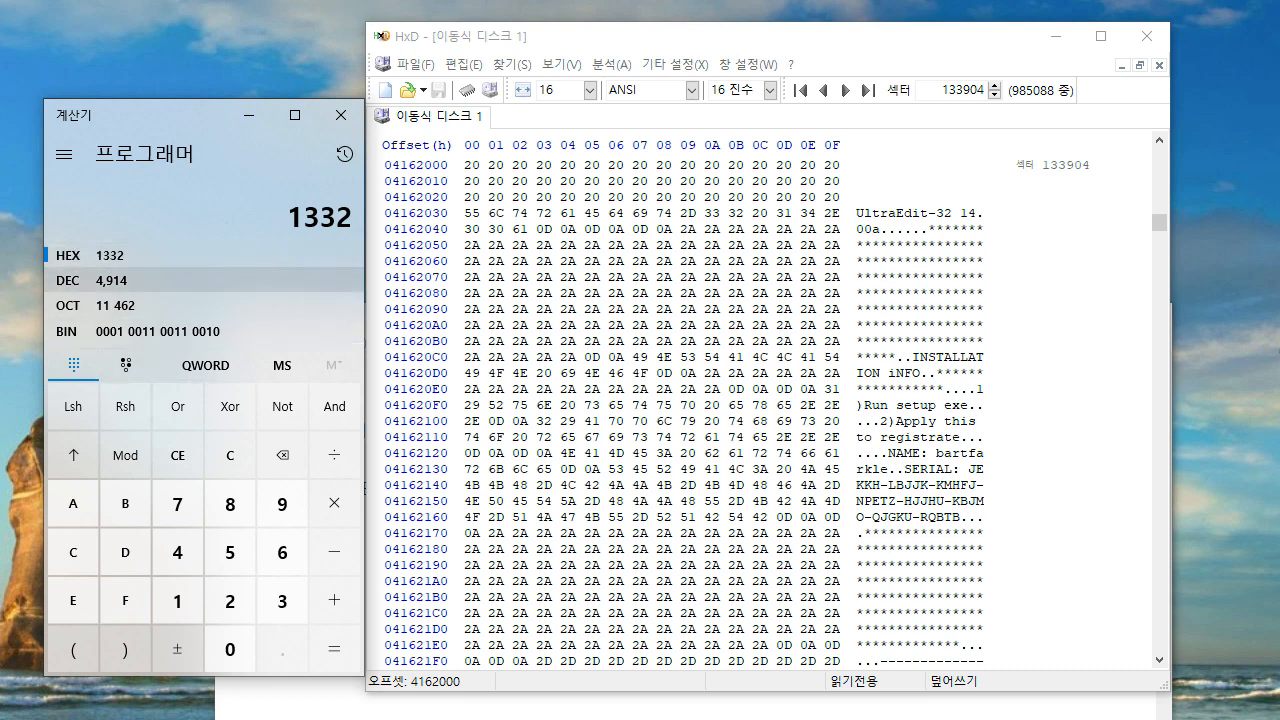
# Step: In HxD, select a block starting at offset 4162000 with a hexadecimal length of 1332
pyautogui.rightClick(462, 172)
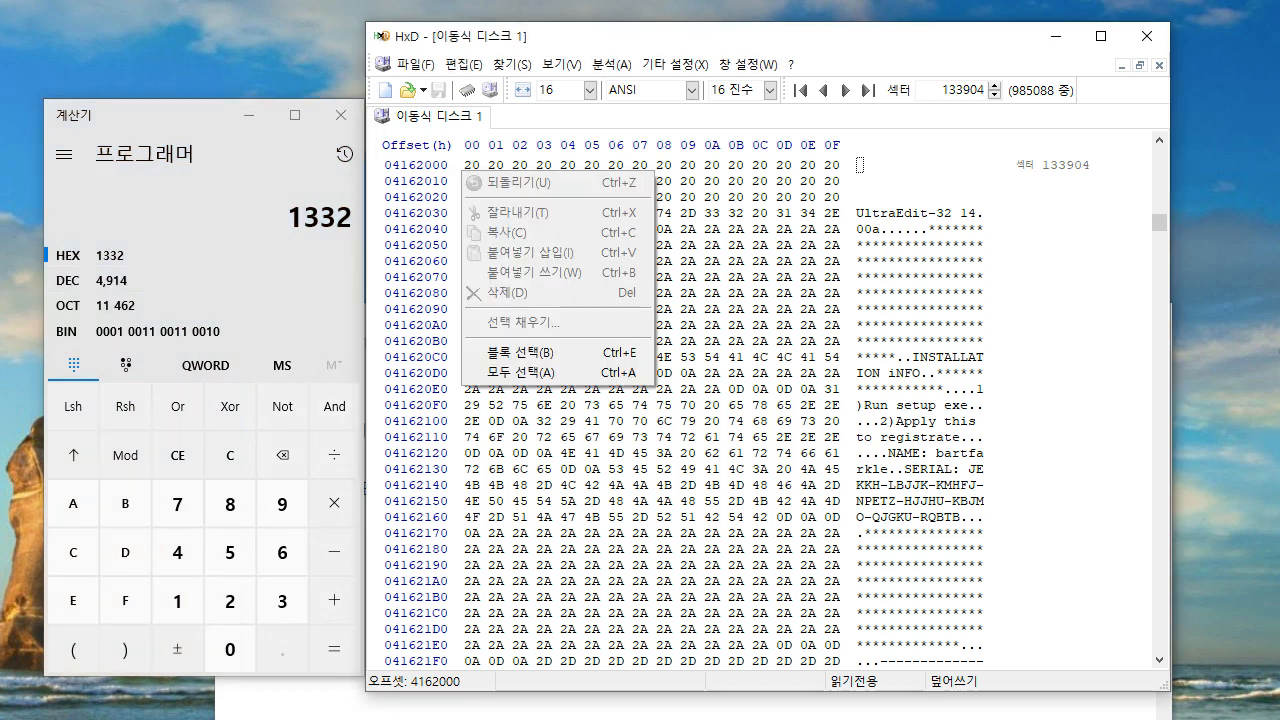
pyautogui.click(520, 352)
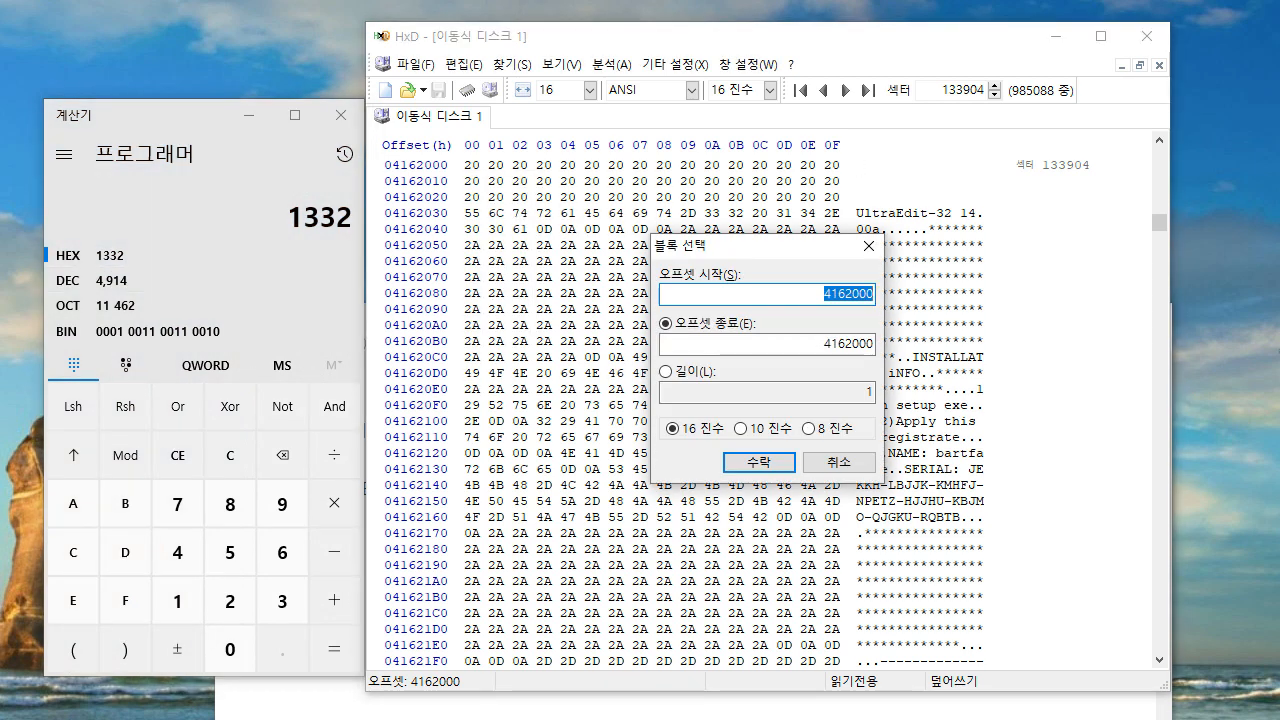
pyautogui.hotkey('alt', 'l')
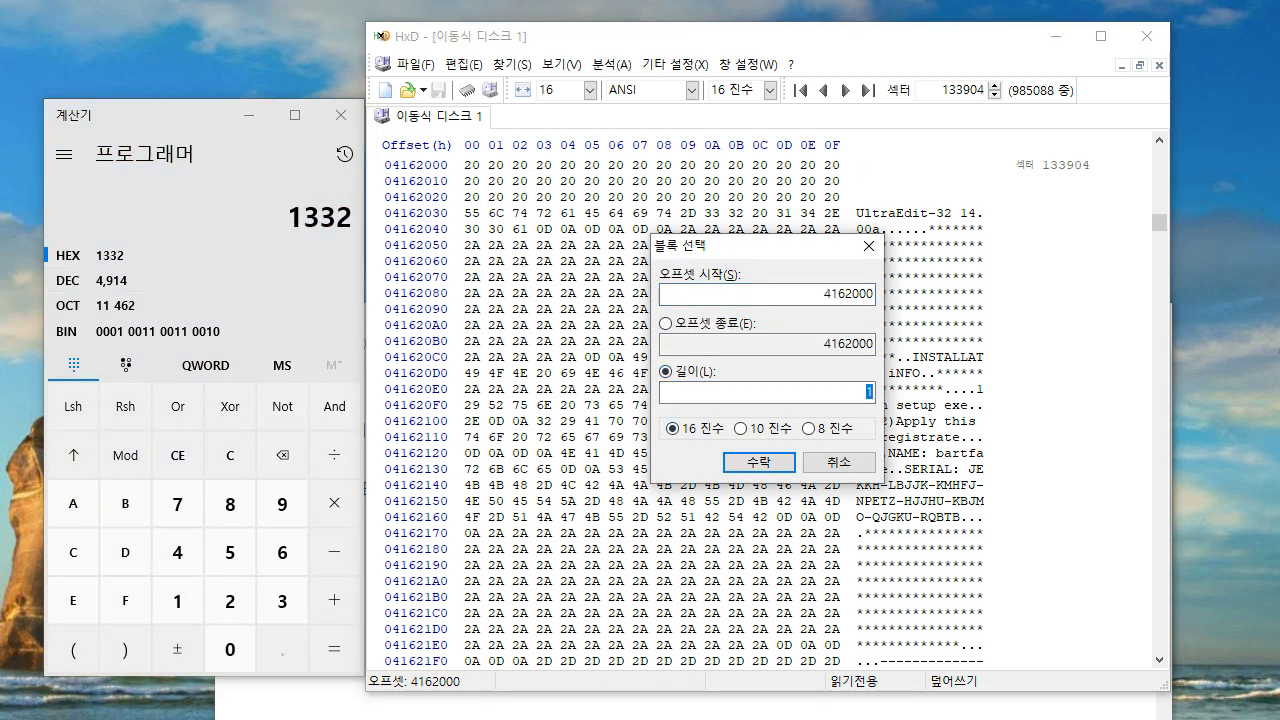
pyautogui.write('133')
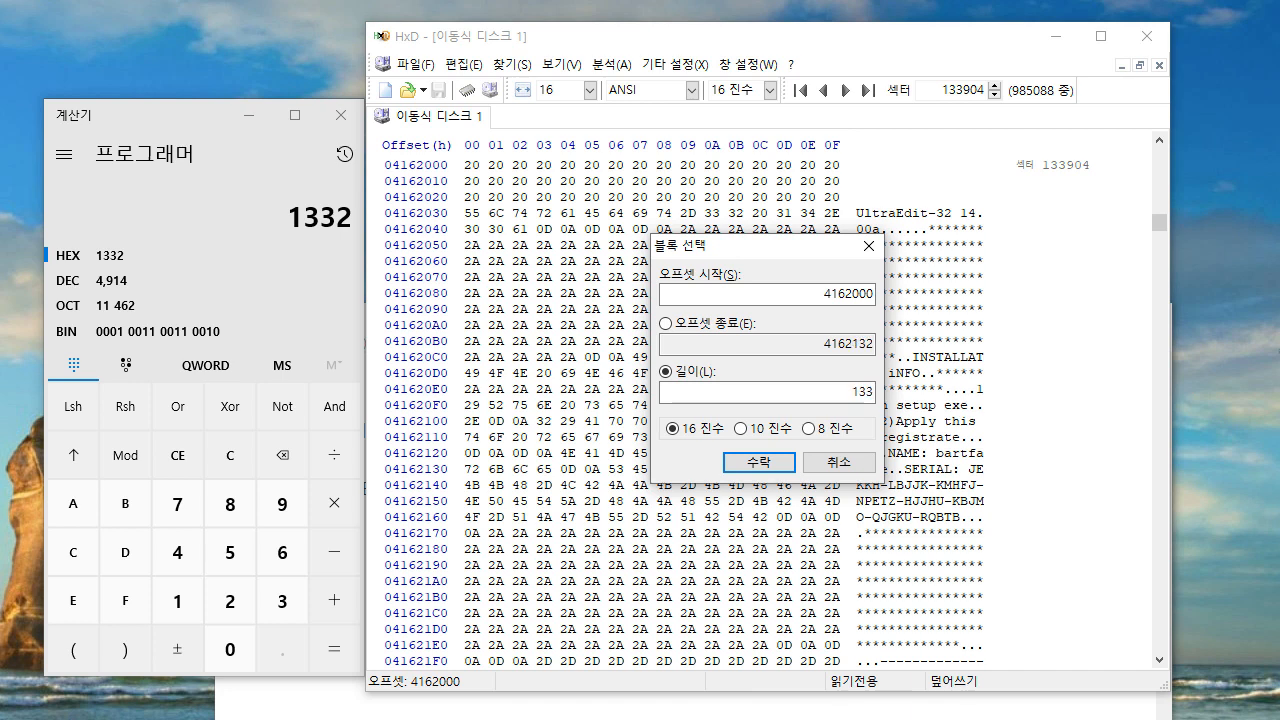
pyautogui.write('2')
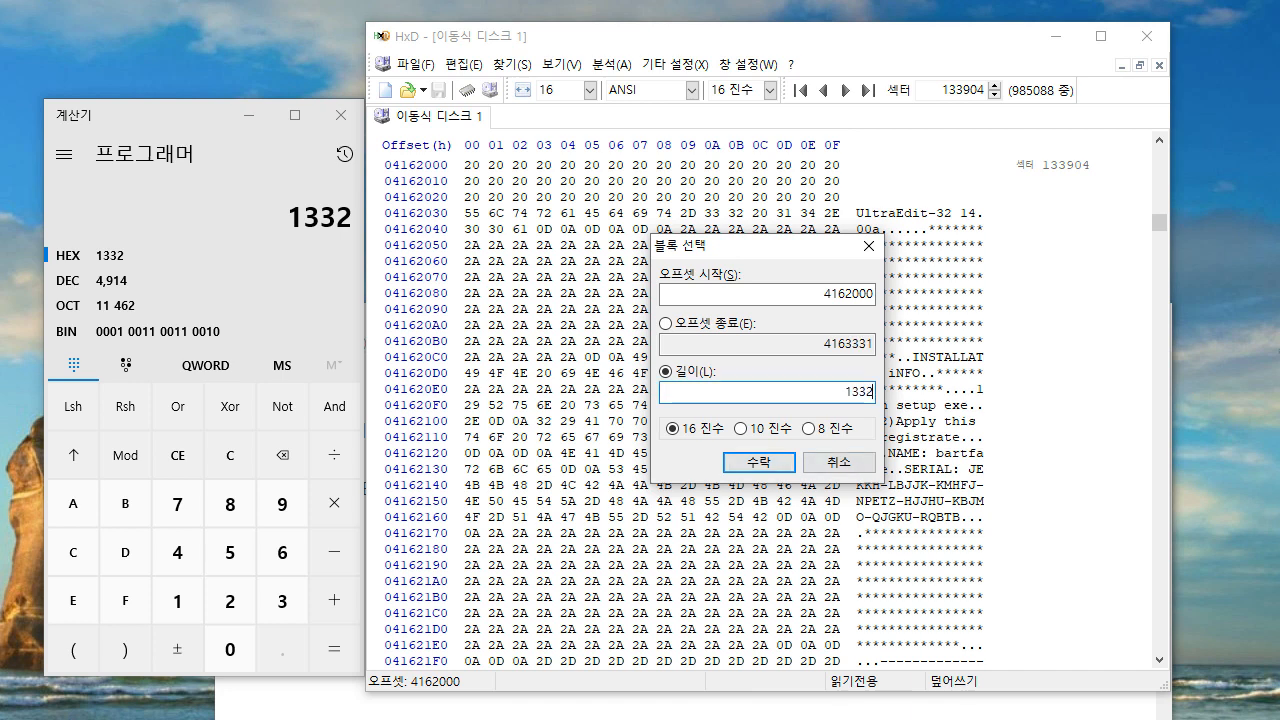
pyautogui.press('Return')
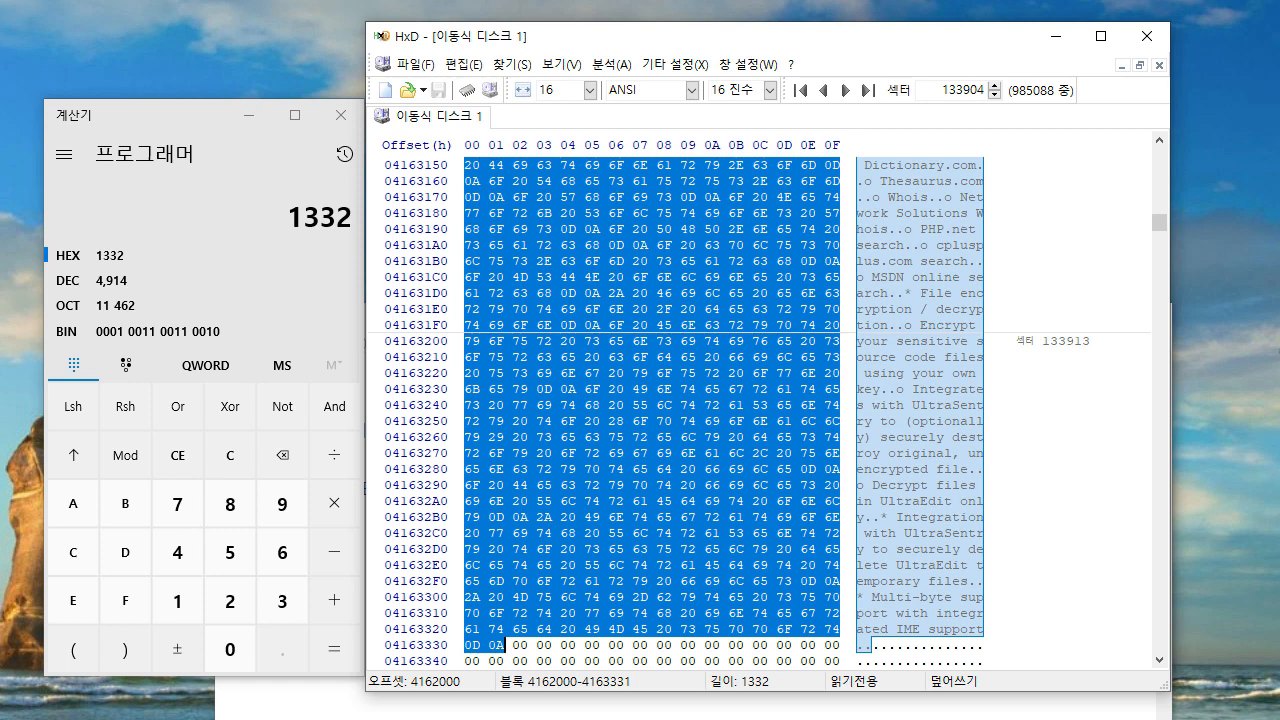
# Step: Copy the selected block of file data and create a new empty file in HxD
pyautogui.rightClick(555, 383)
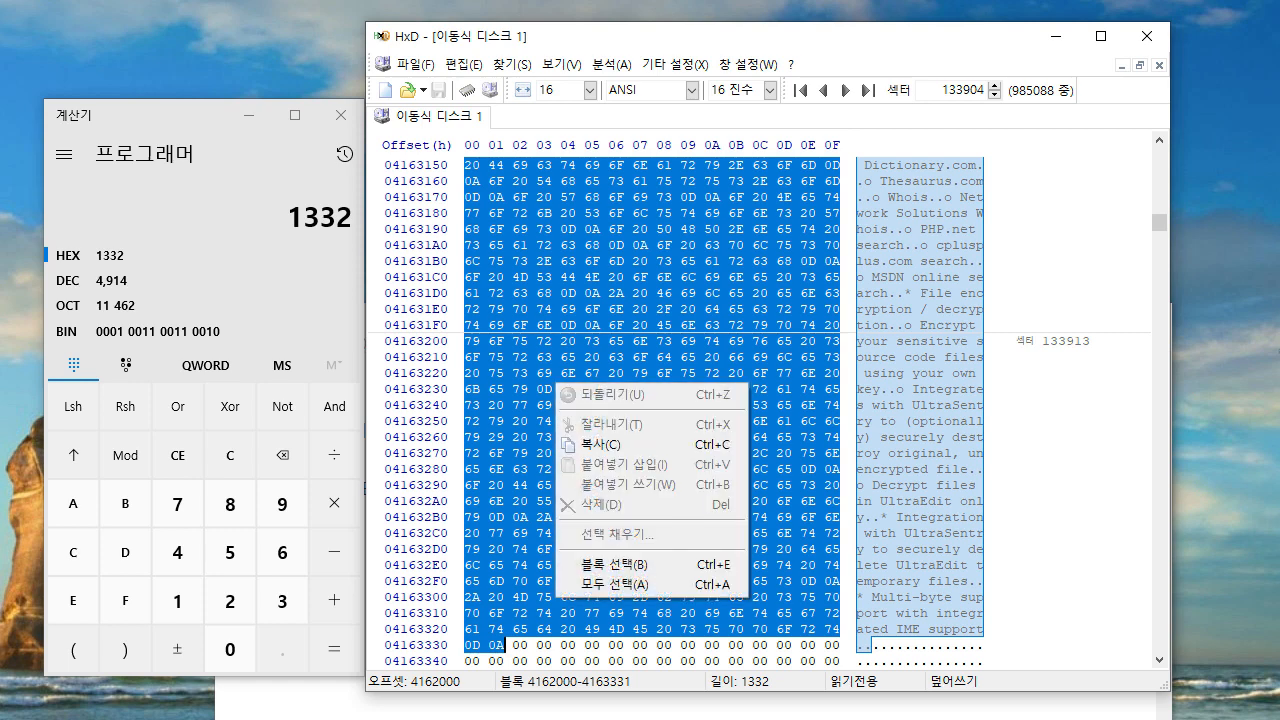
pyautogui.click(602, 445)
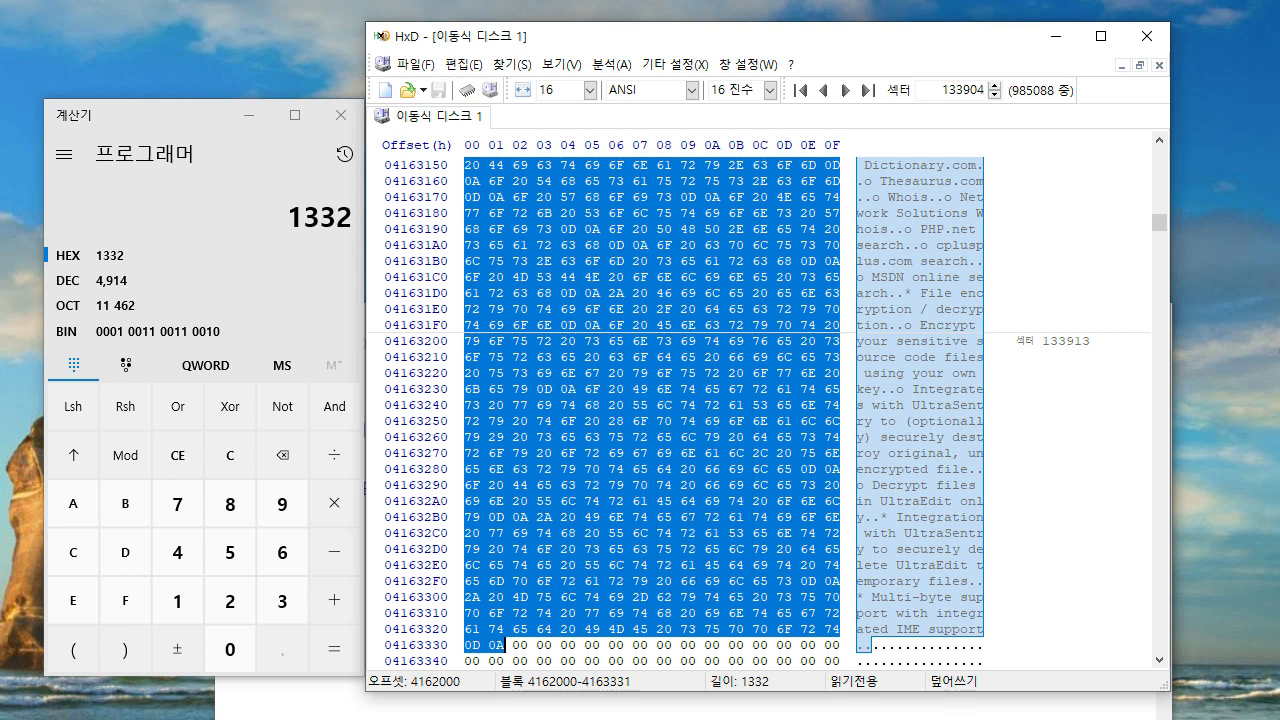
pyautogui.click(415, 64)
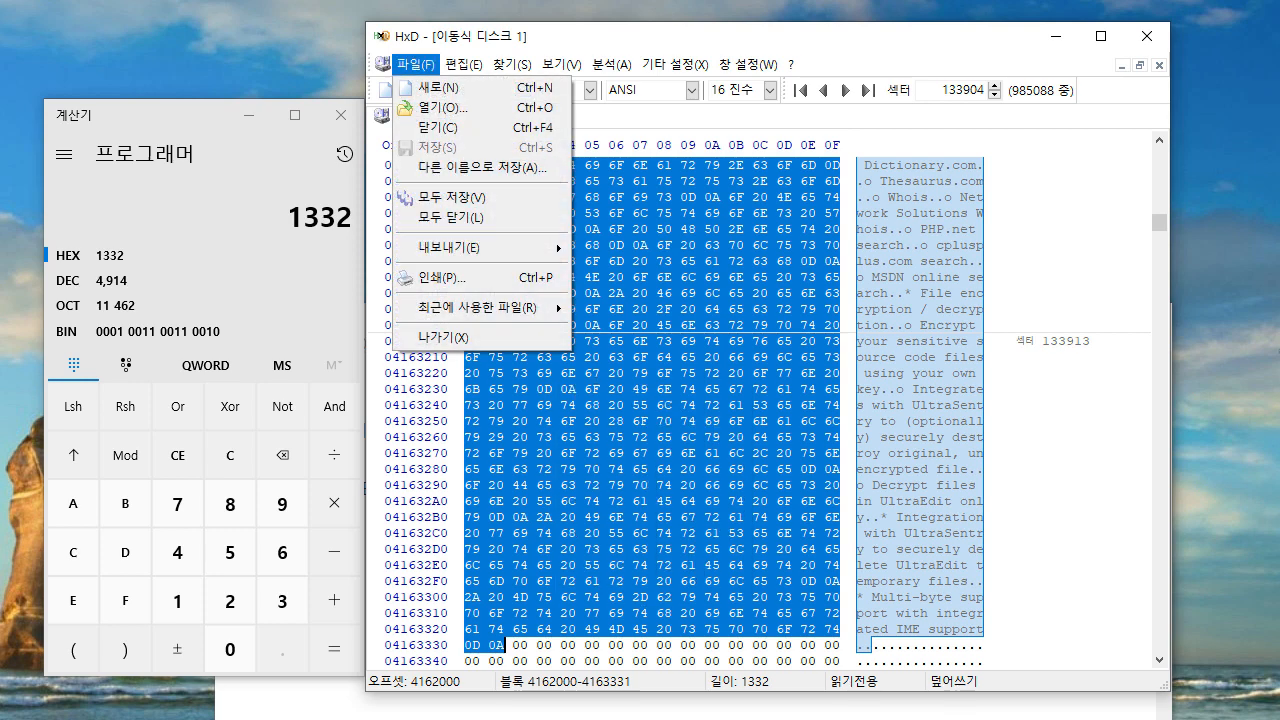
pyautogui.click(418, 87)
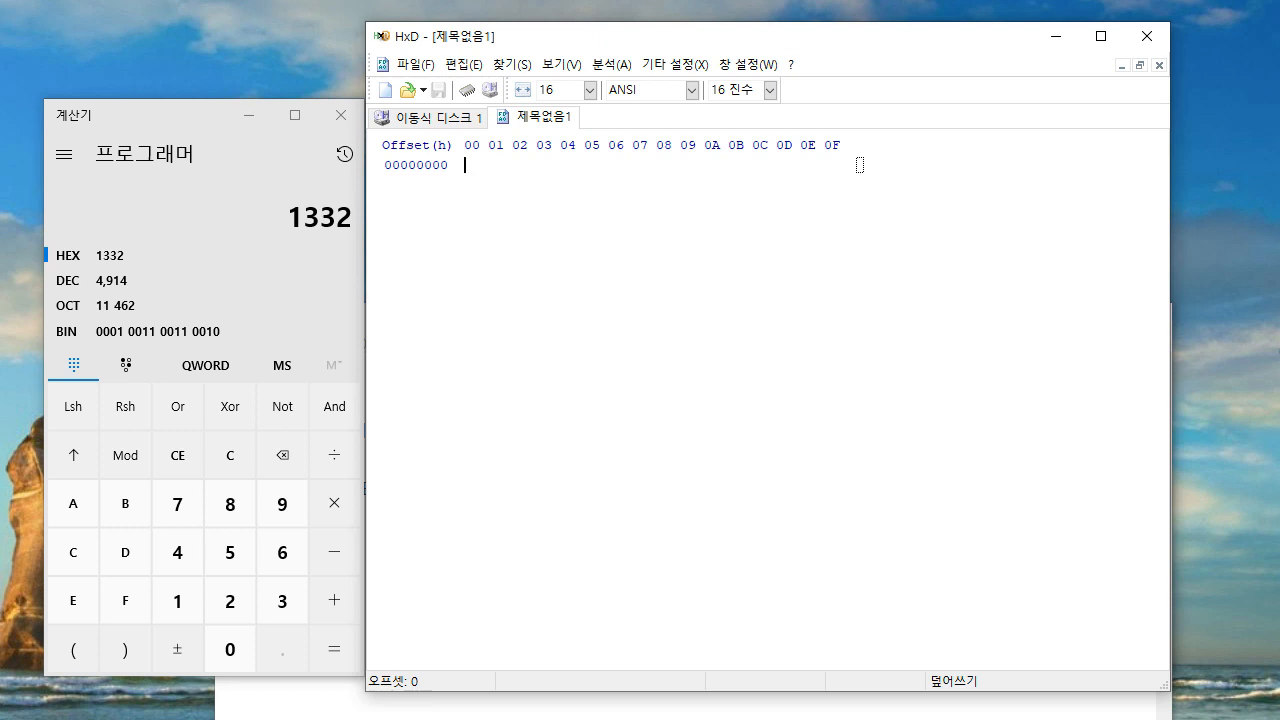
# Step: Paste-write the copied bytes into the new empty file and accept the file-size change
pyautogui.press('Menu')
pyautogui.press('Down')
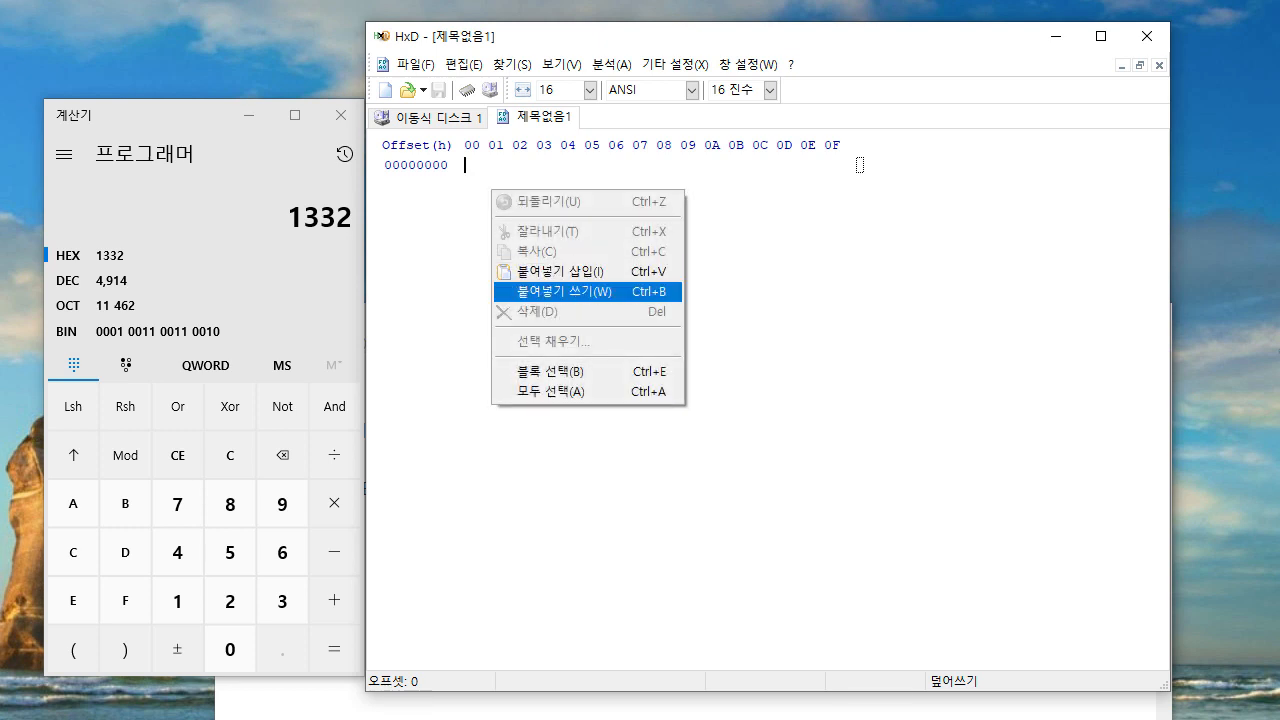
pyautogui.press('Return')
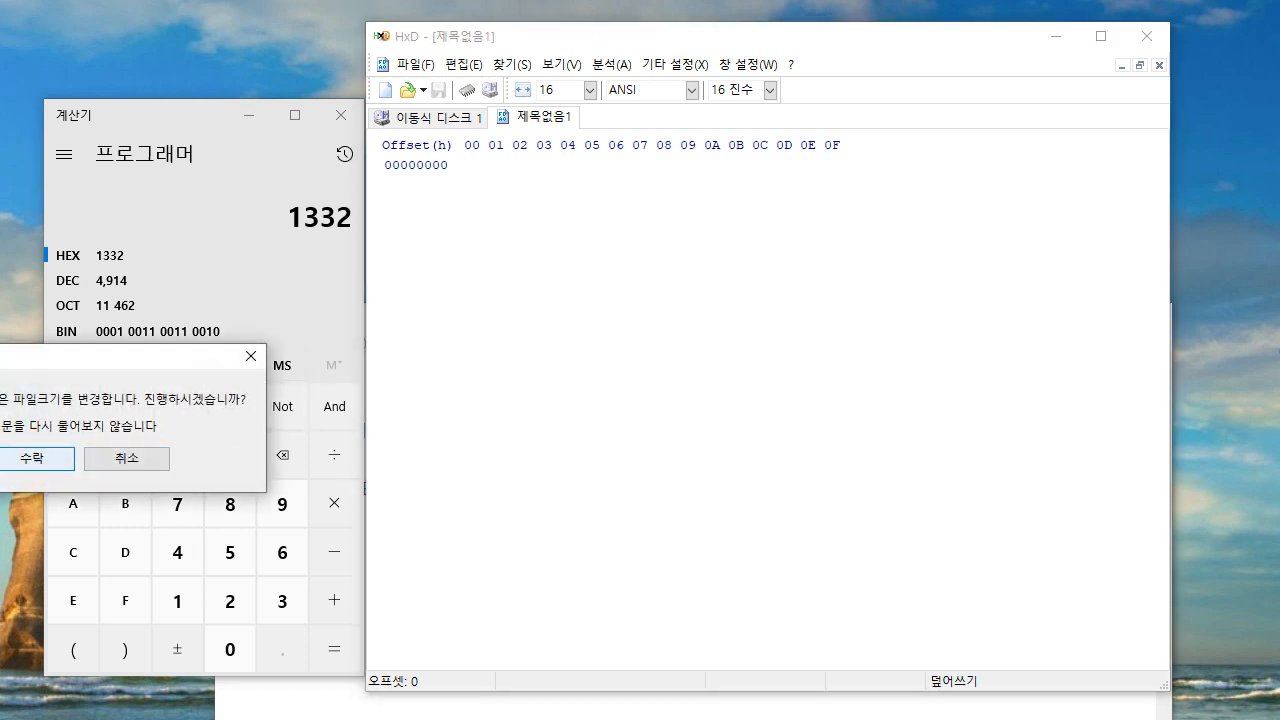
pyautogui.press('Return')
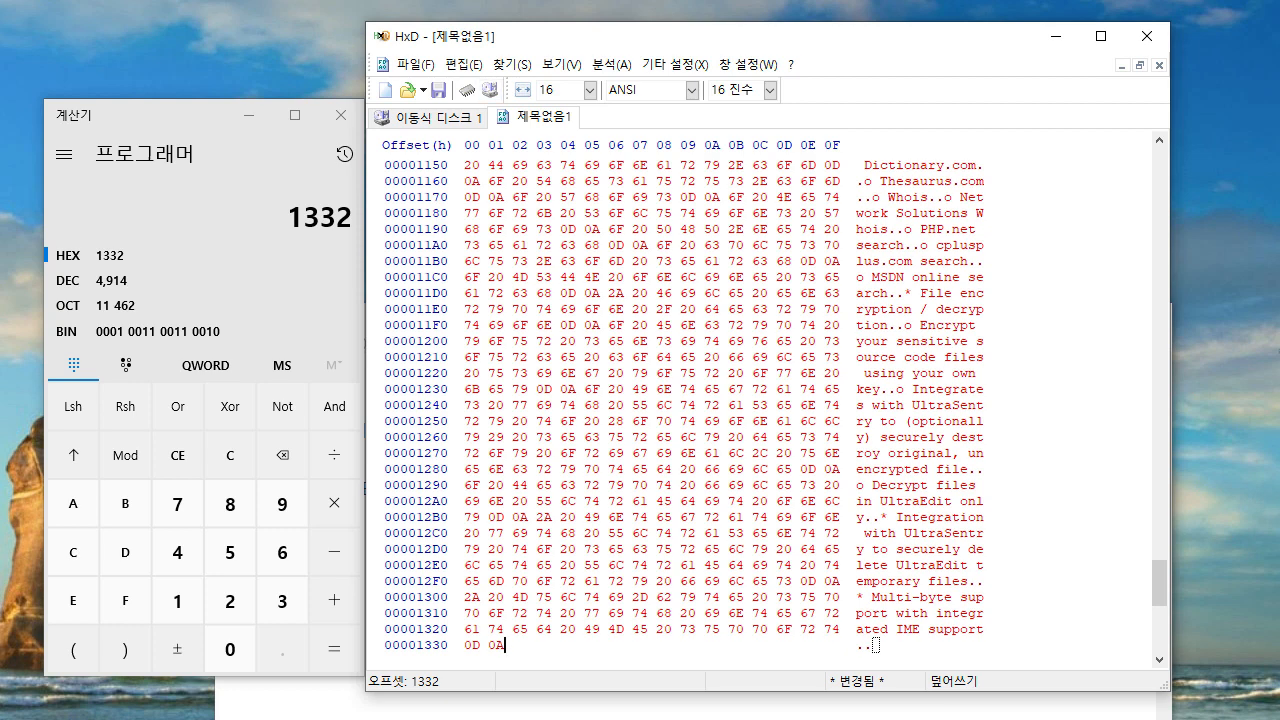
# Step: Save the new file to the desktop under the name serial.txt
pyautogui.hotkey('alt', 'f')
pyautogui.press('Down')
pyautogui.press('Down')
pyautogui.press('Down')
pyautogui.press('Down')
pyautogui.press('Return')
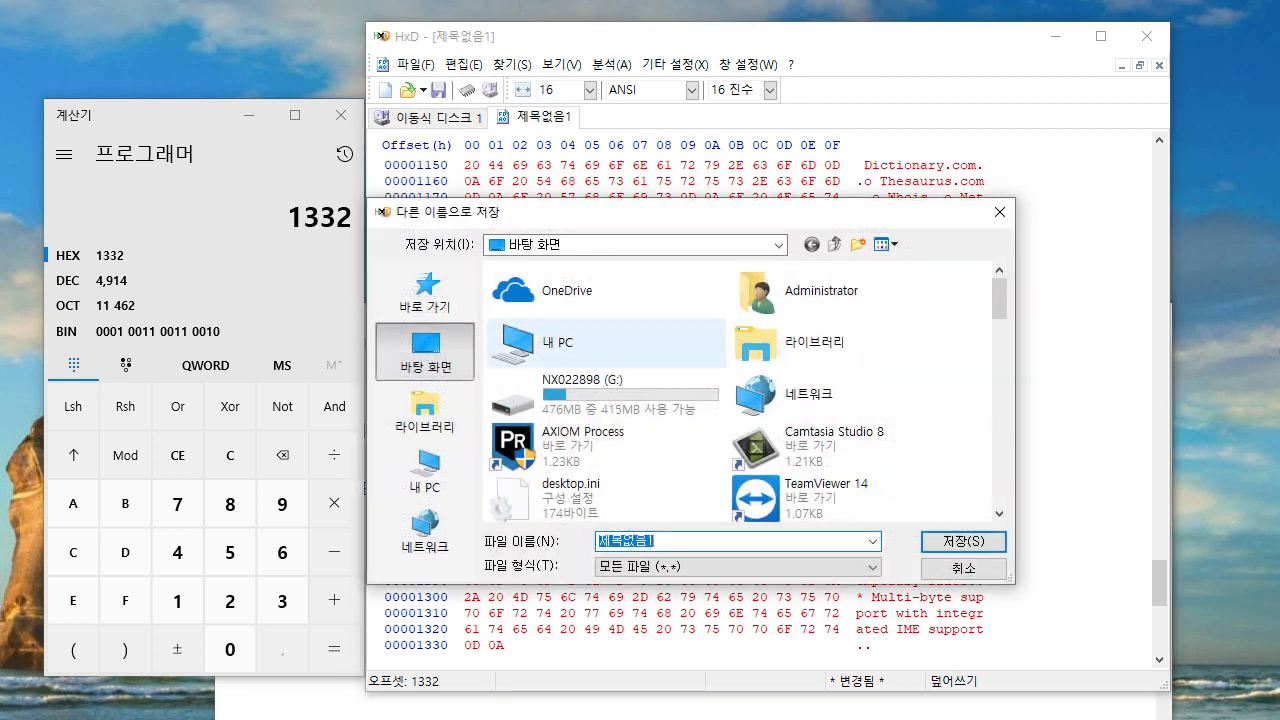
pyautogui.write('se')
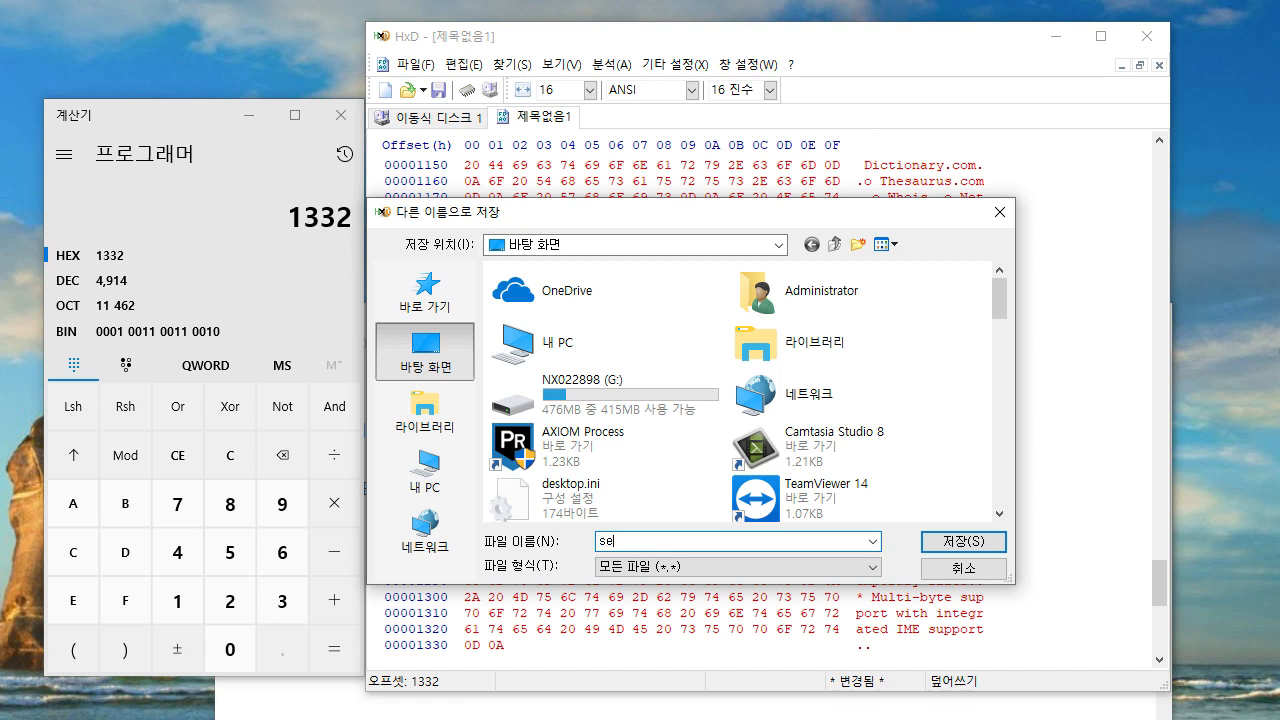
pyautogui.write('rail')
pyautogui.press('BackSpace')
pyautogui.press('BackSpace')
pyautogui.press('BackSpace')
pyautogui.press('BackSpace')
pyautogui.write('ial.txt')
pyautogui.click(963, 542)
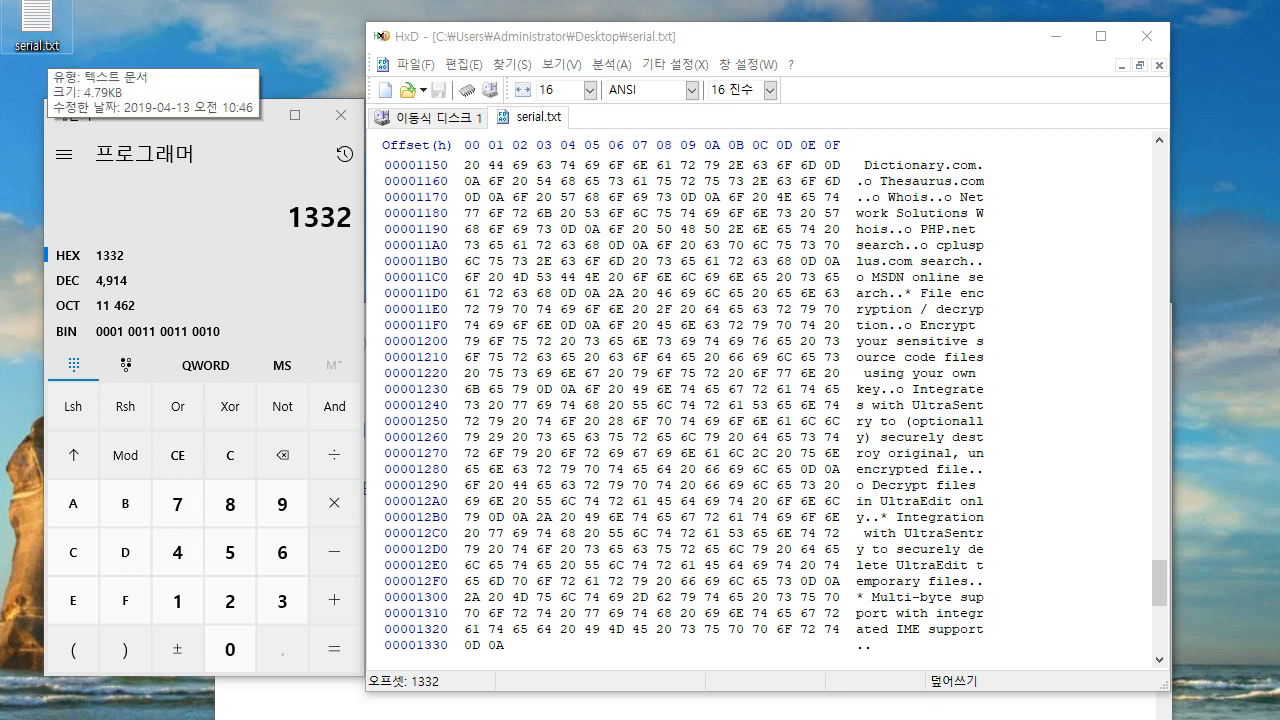
# Step: Move serial.txt slightly on the desktop, open it in Notepad to check the recovered text, and close it
pyautogui.moveTo(44, 40); pyautogui.dragTo(115, 42)
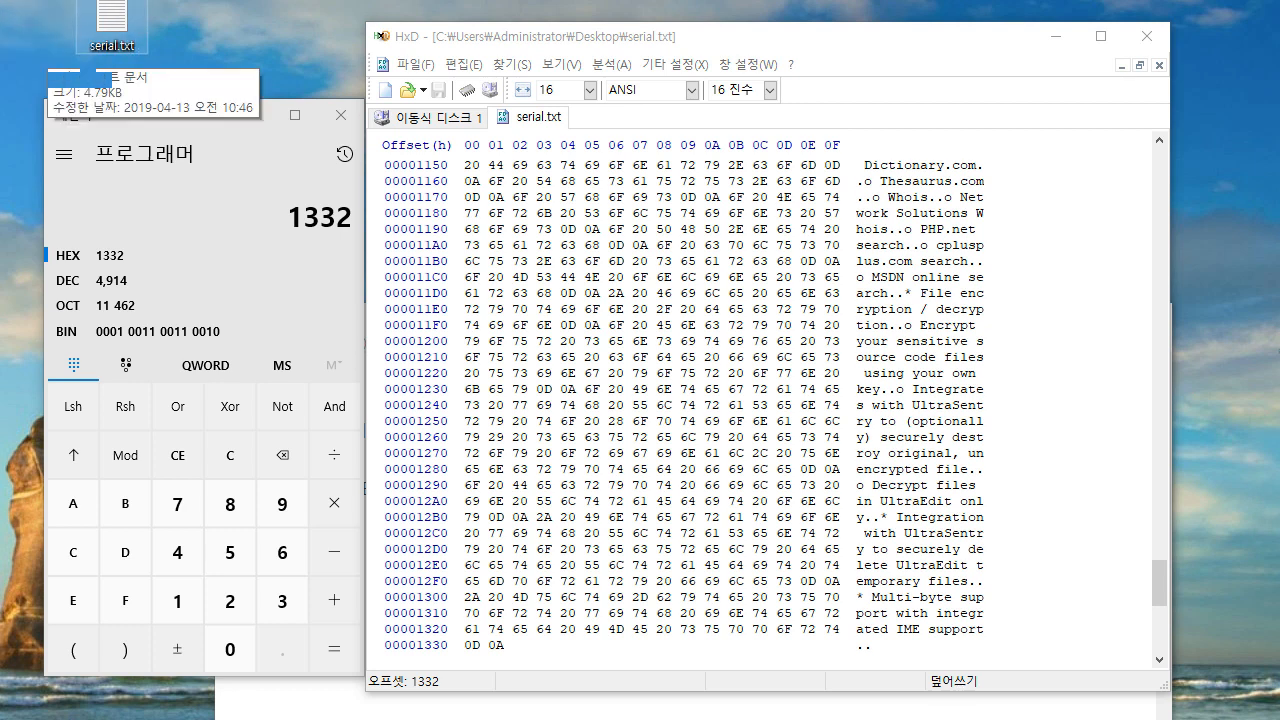
pyautogui.doubleClick(112, 25)
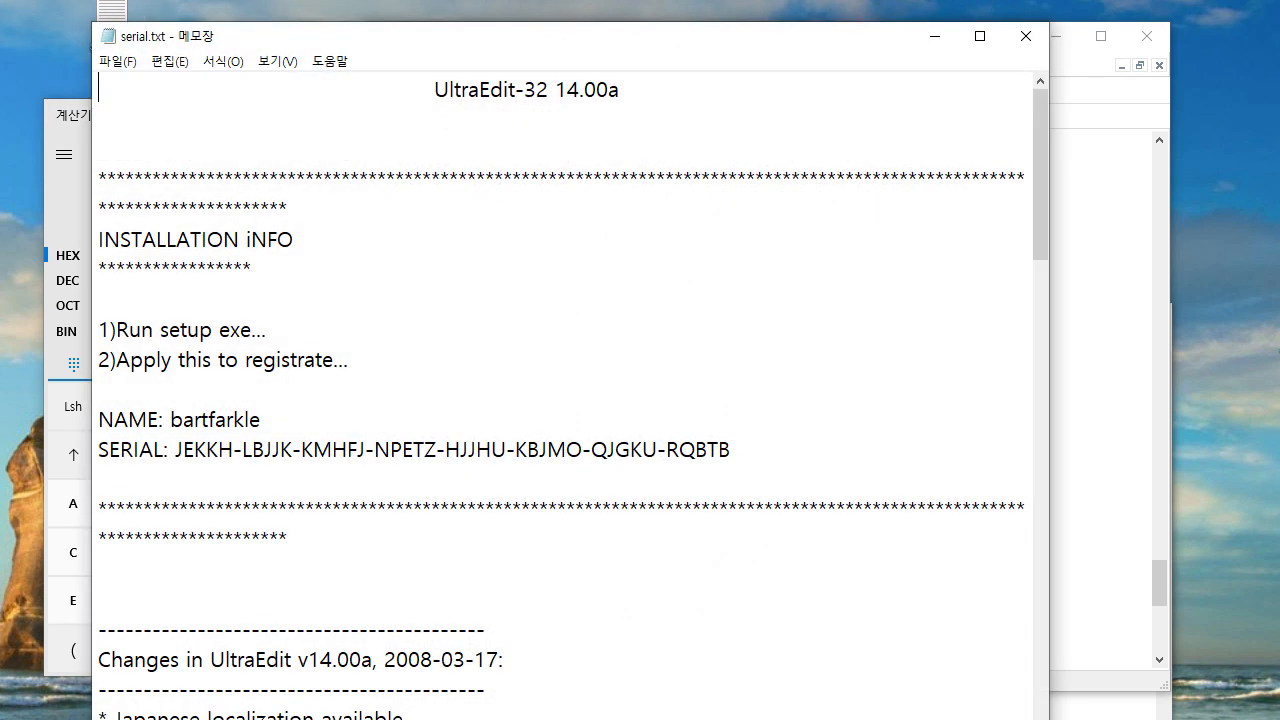
pyautogui.moveTo(434, 90); pyautogui.dragTo(488, 629)
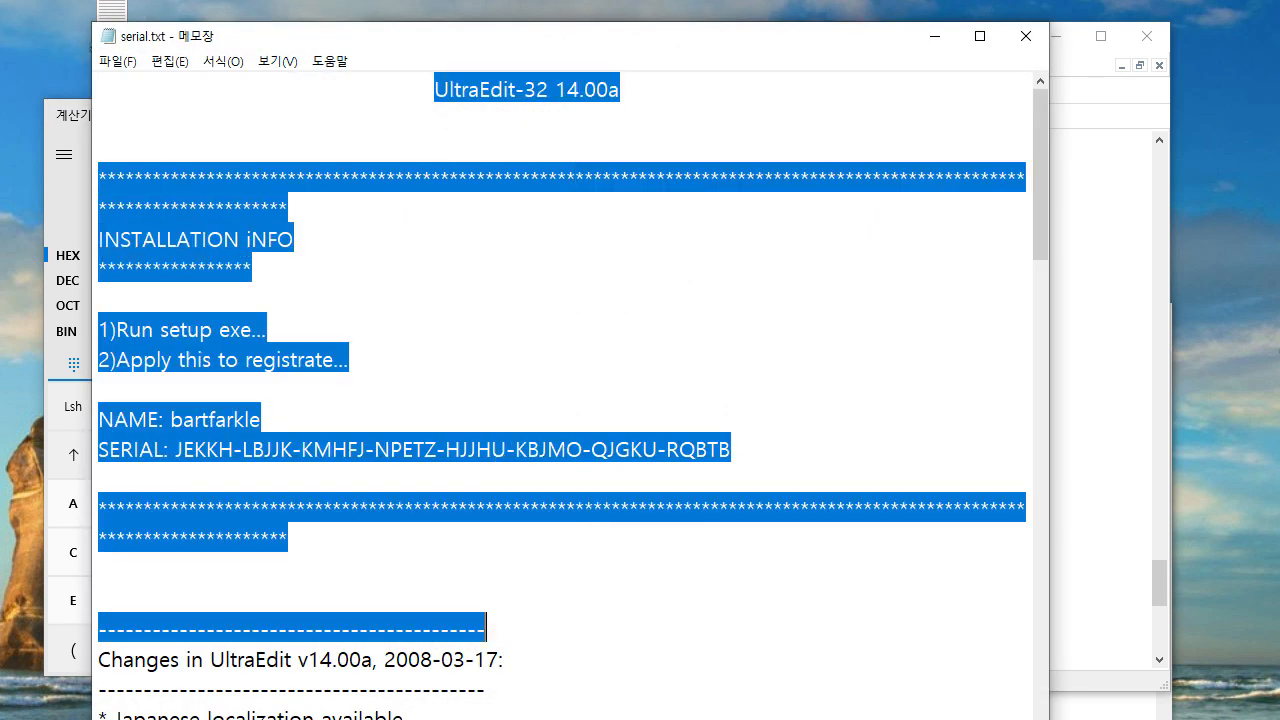
pyautogui.click(488, 629)
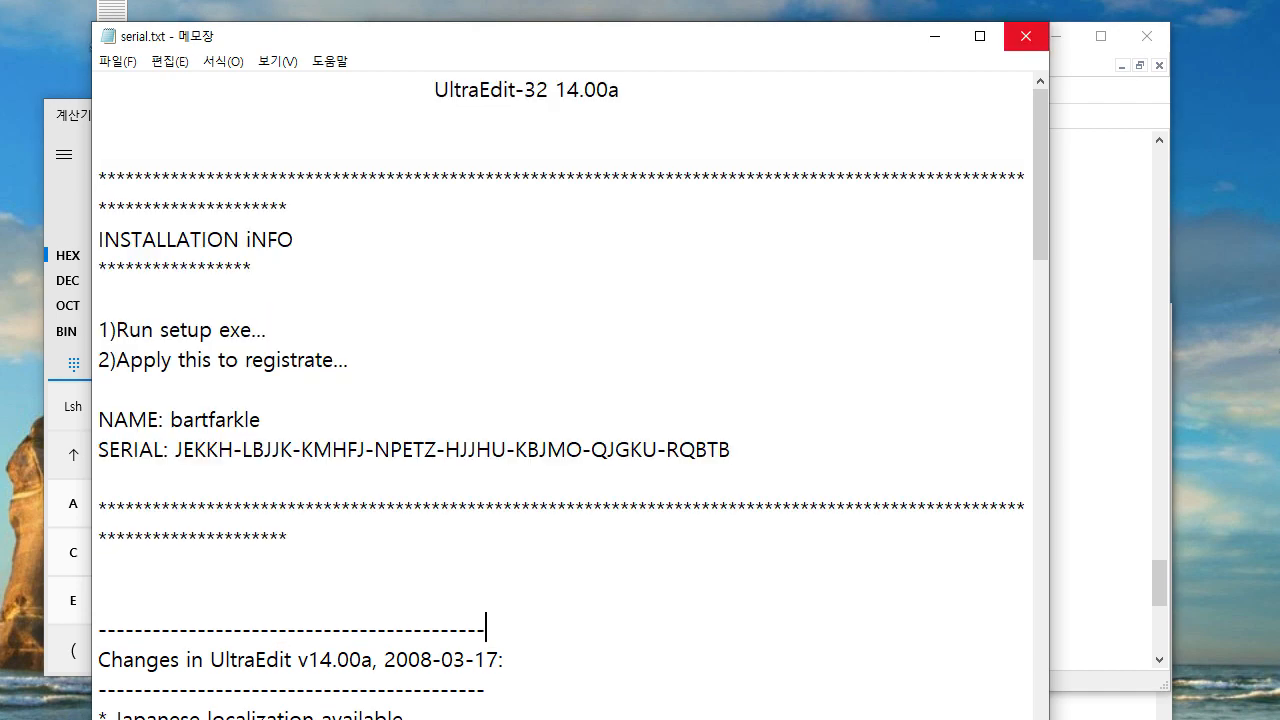
pyautogui.click(1026, 36)
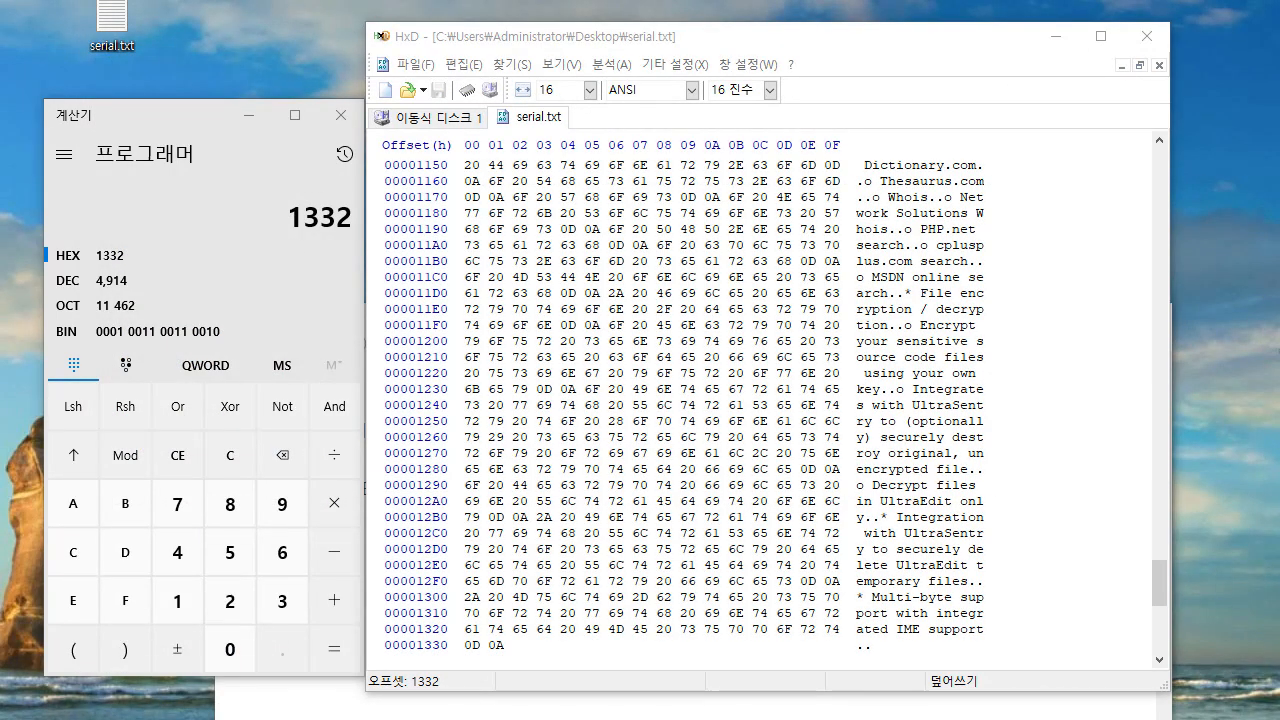
# Step: Examine the beginning of serial.txt in HxD to compare its bytes with the recovered text
pyautogui.moveTo(1159, 583); pyautogui.dragTo(1159, 172)
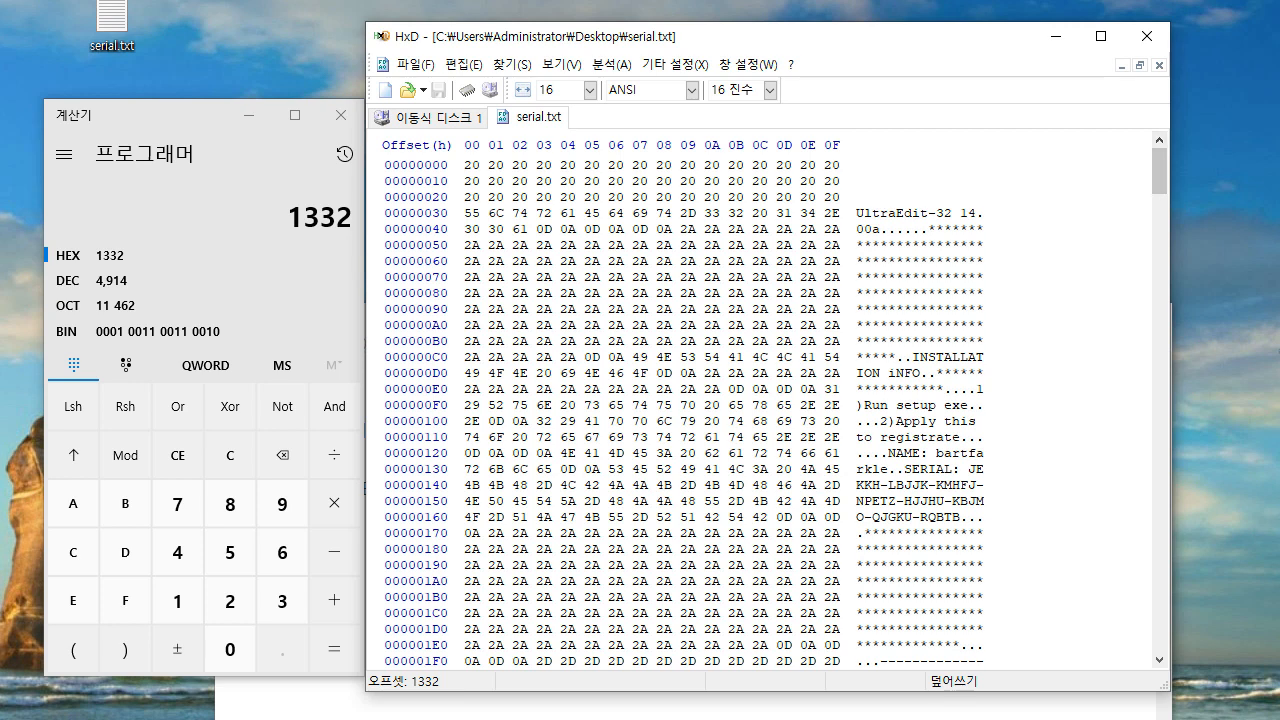
pyautogui.moveTo(857, 213); pyautogui.dragTo(968, 455)
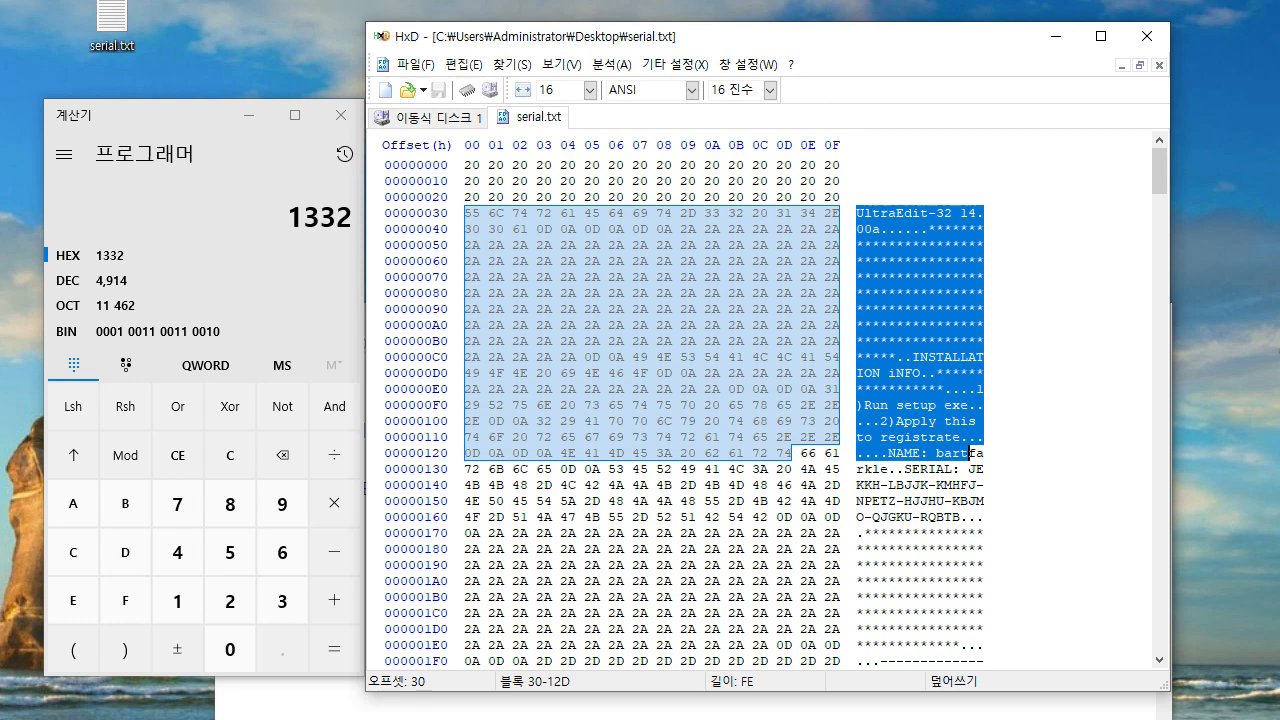
pyautogui.click(963, 421)
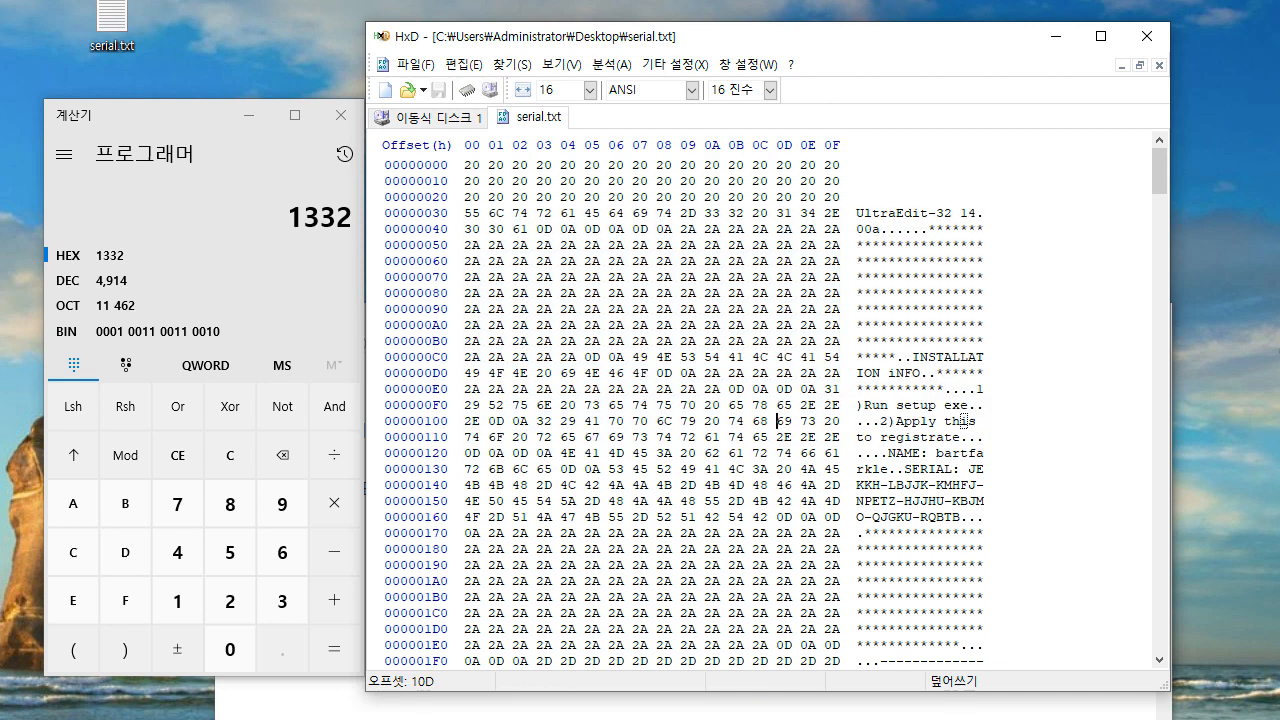
# Step: Return to the disk view in HxD, inspect the deleted JPG's directory entry and select its four file-size bytes at offset 50013C
pyautogui.hotkey('alt', 'Tab')
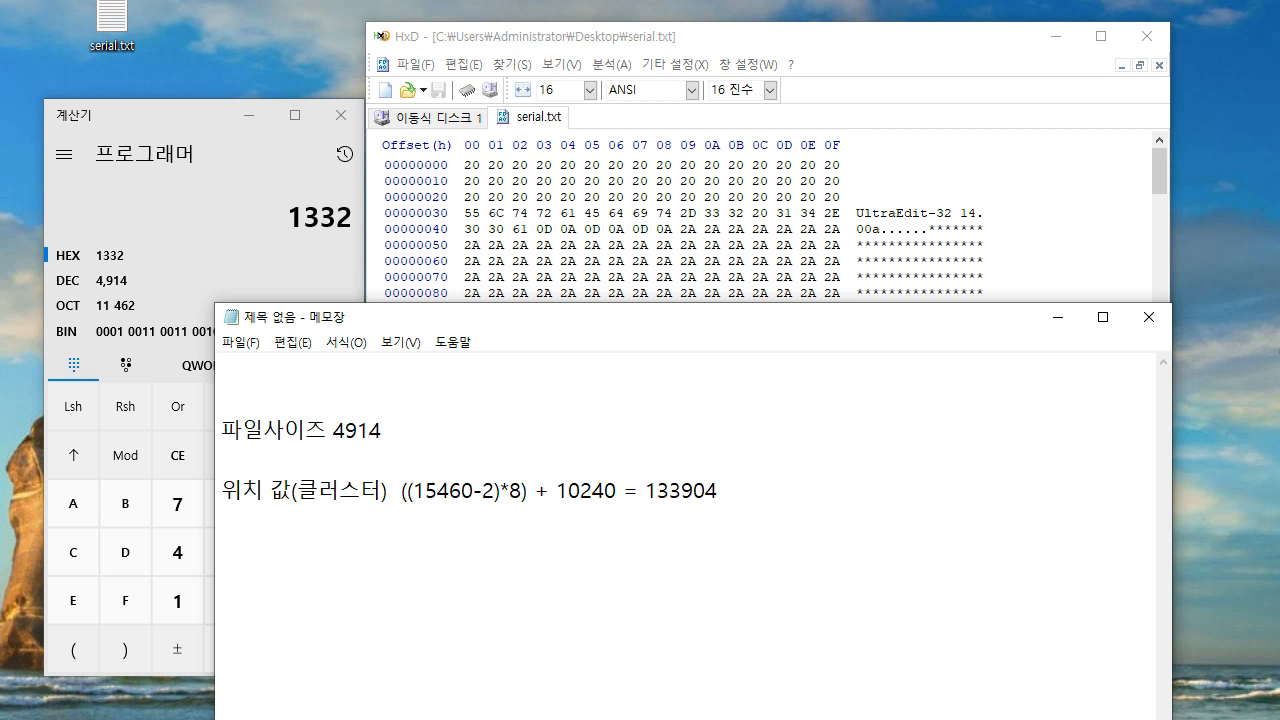
pyautogui.hotkey('alt', 'Tab')
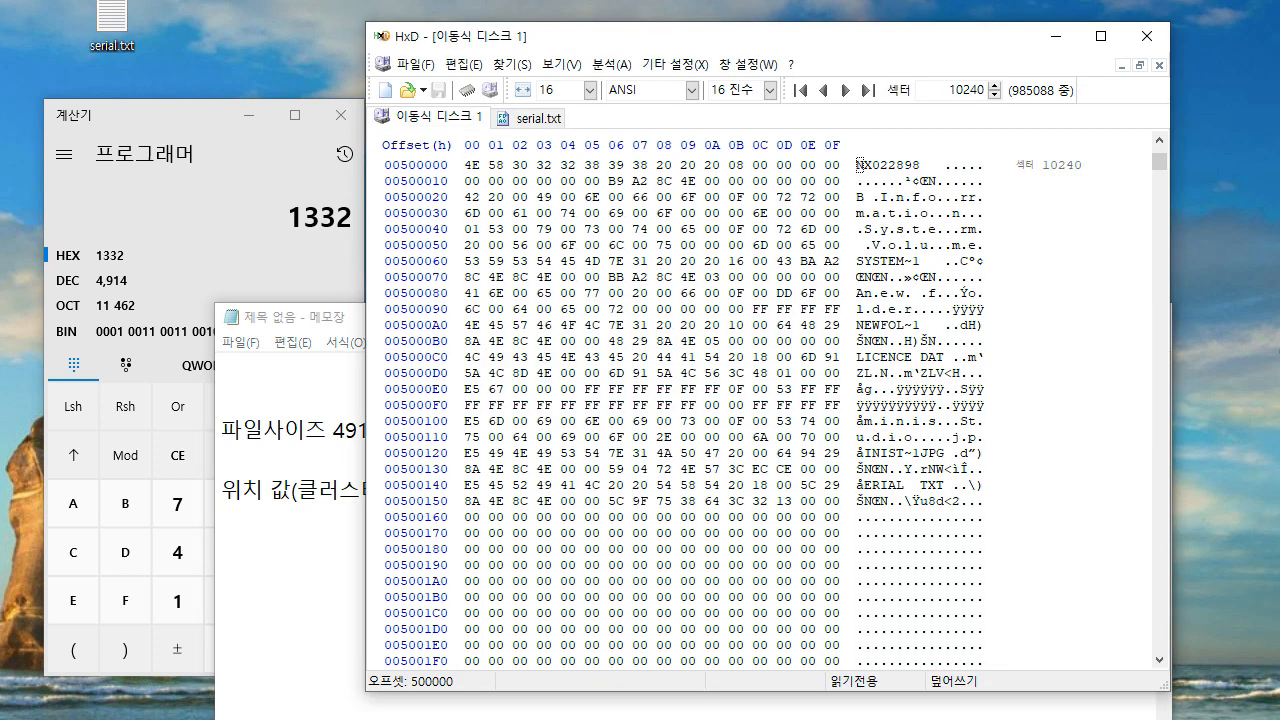
pyautogui.moveTo(857, 454); pyautogui.dragTo(944, 454)
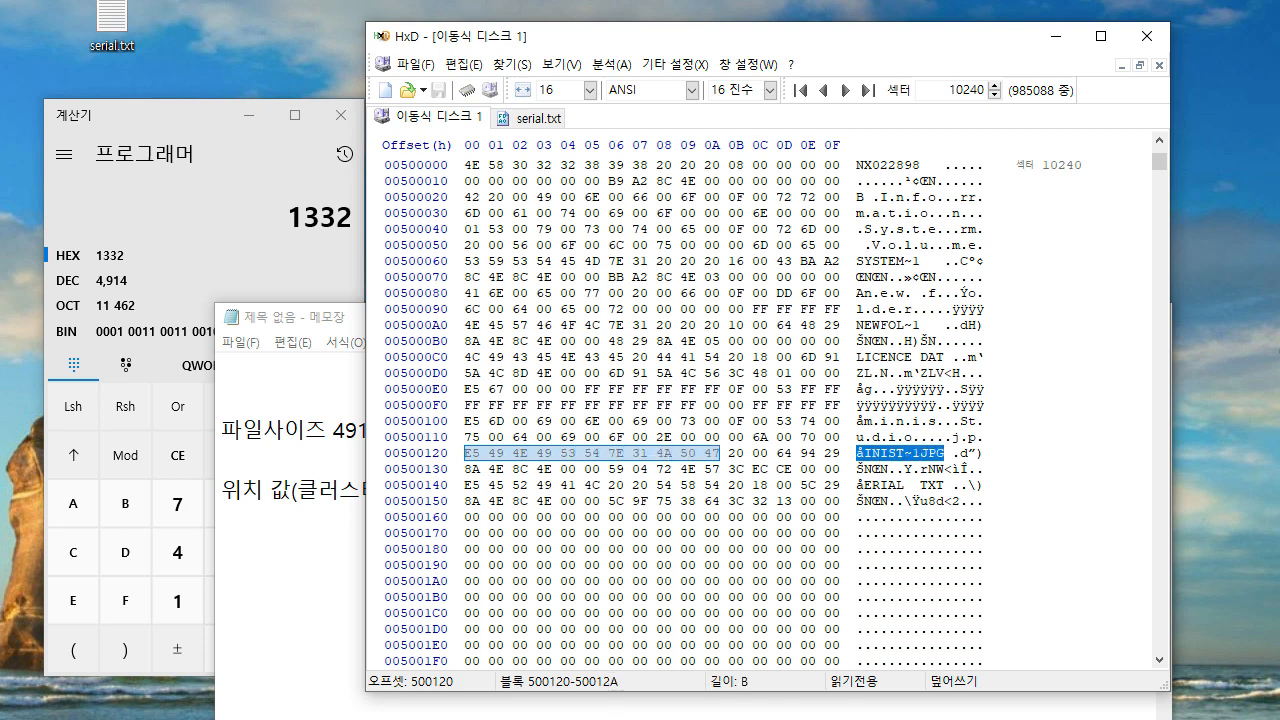
pyautogui.moveTo(484, 454); pyautogui.dragTo(467, 454)
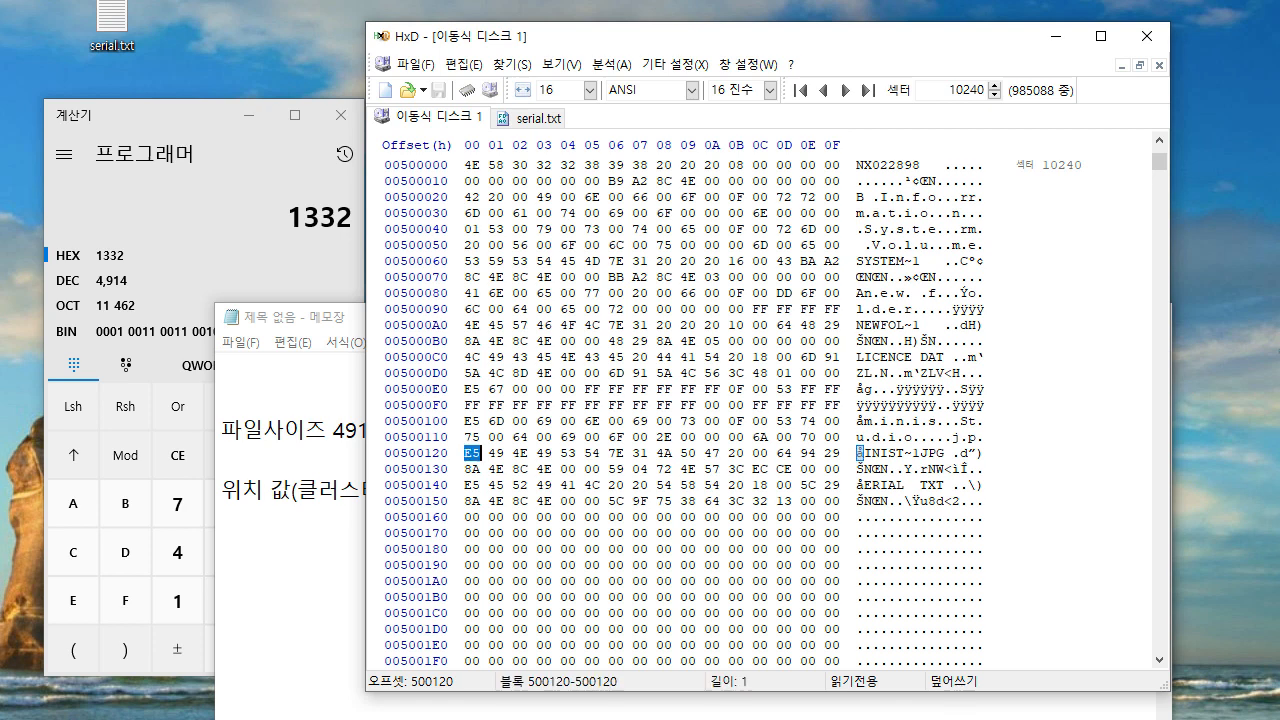
pyautogui.moveTo(860, 452); pyautogui.dragTo(985, 468)
pyautogui.click(842, 469)
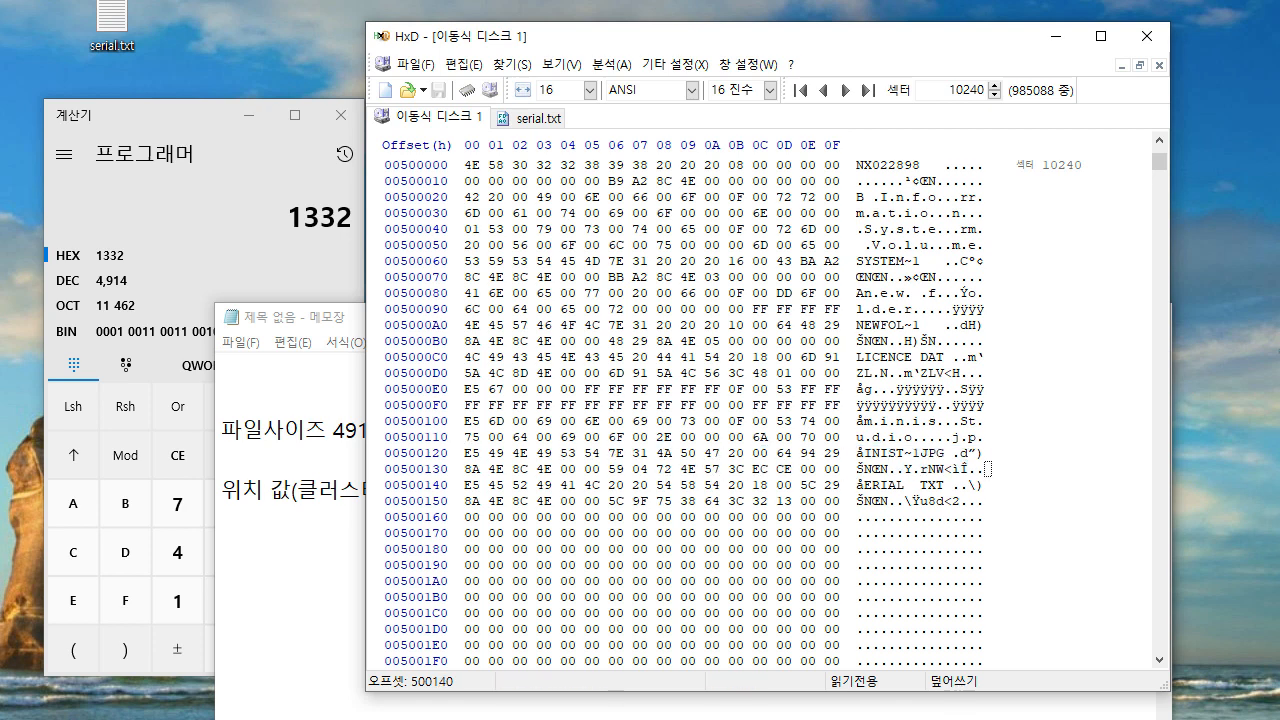
pyautogui.moveTo(786, 468); pyautogui.dragTo(840, 468)
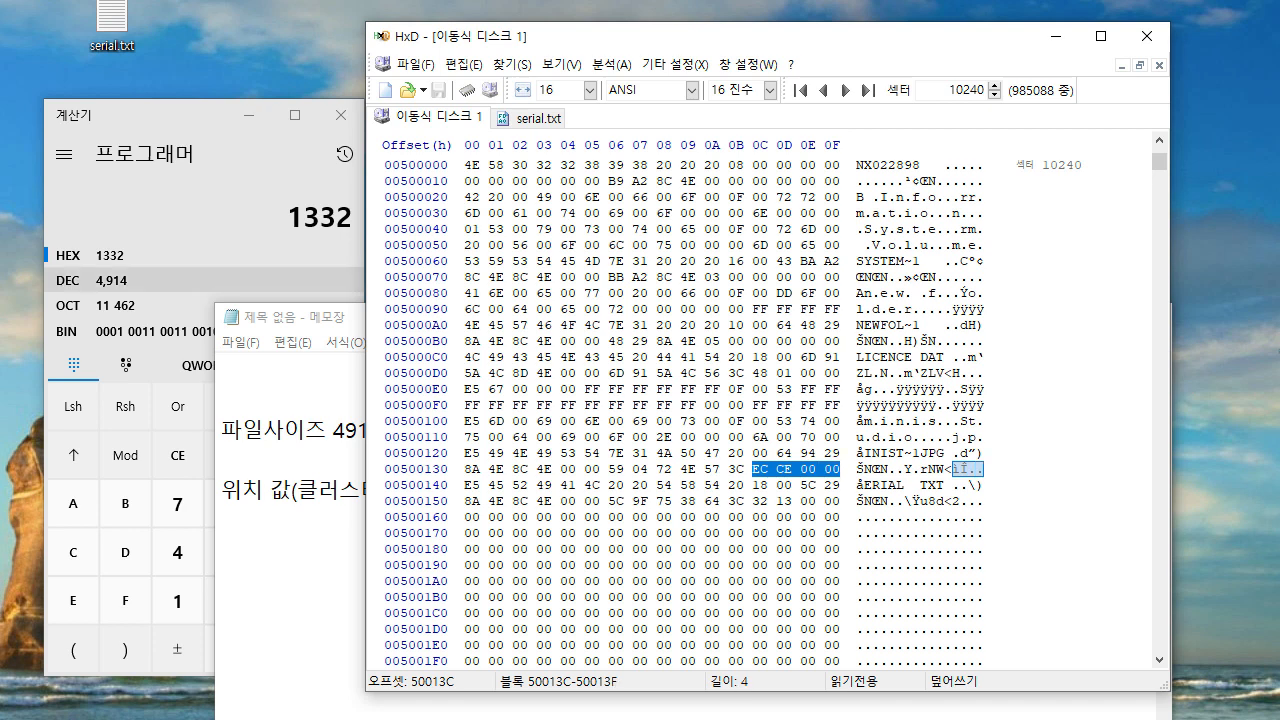
# Step: Enter the JPG's file size CEEC as hexadecimal in the calculator and convert it to decimal
pyautogui.click(218, 178)
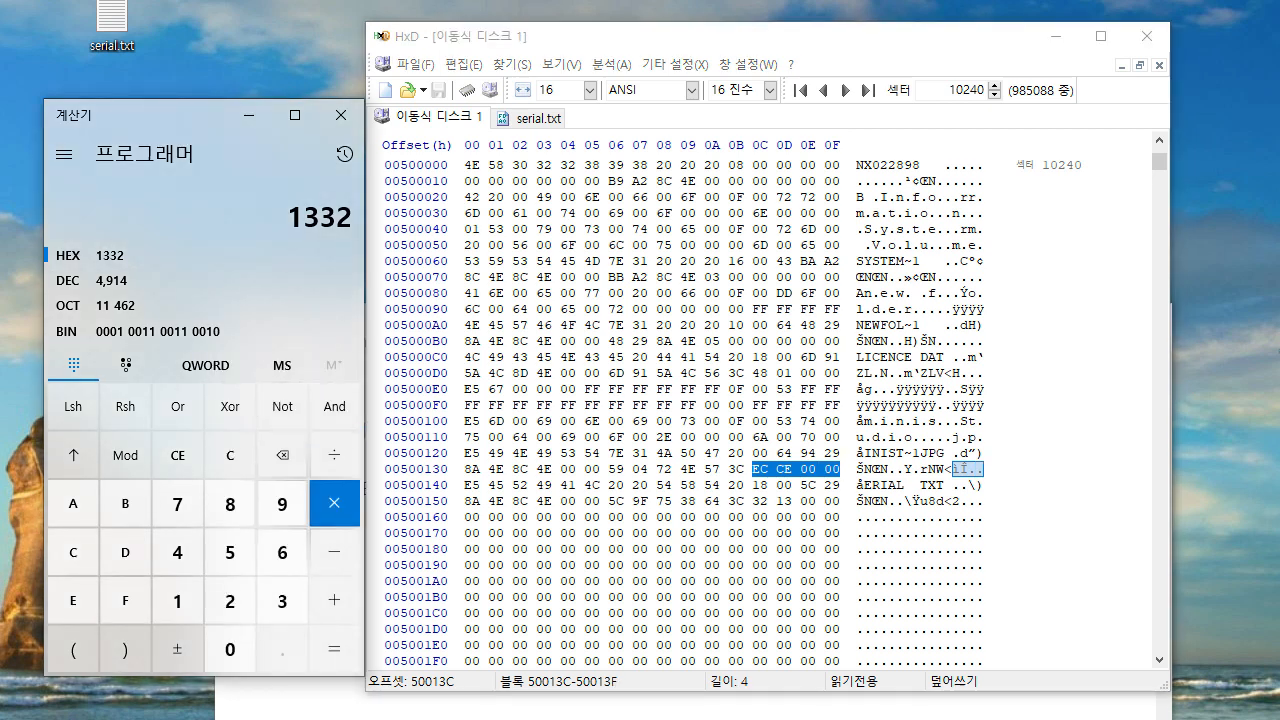
pyautogui.click(230, 455)
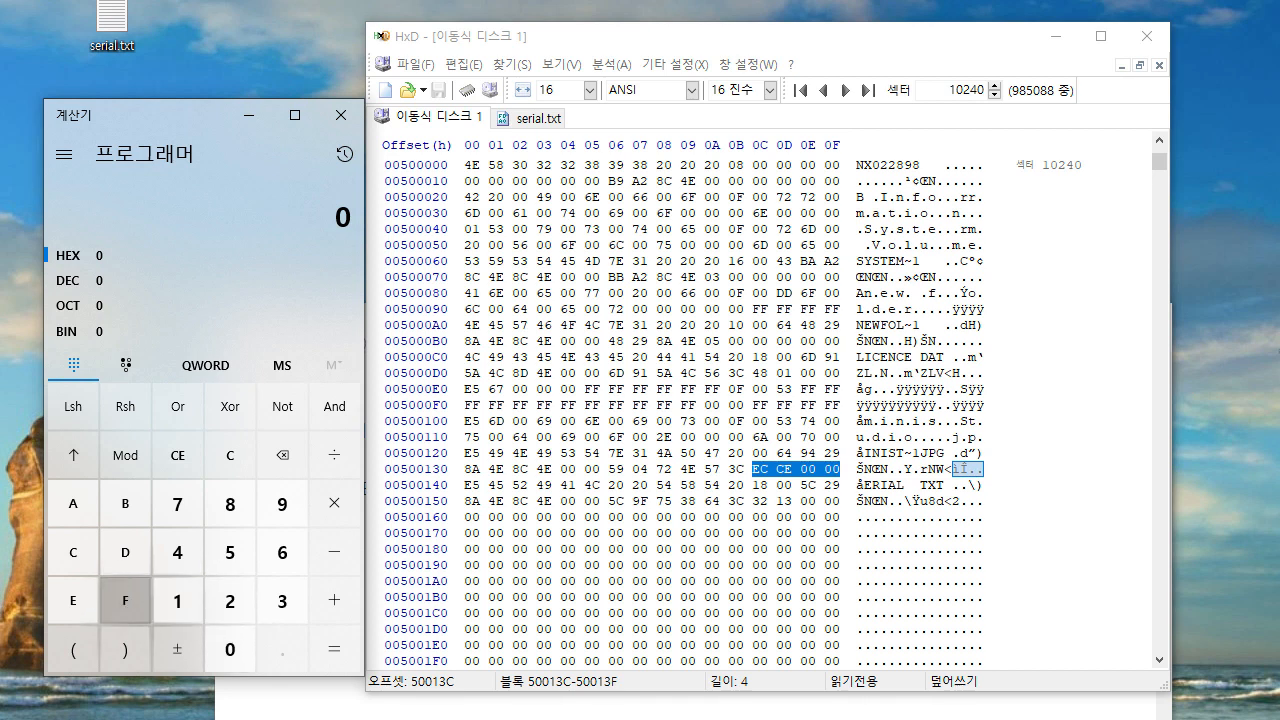
pyautogui.click(73, 553)
pyautogui.click(73, 601)
pyautogui.click(73, 601)
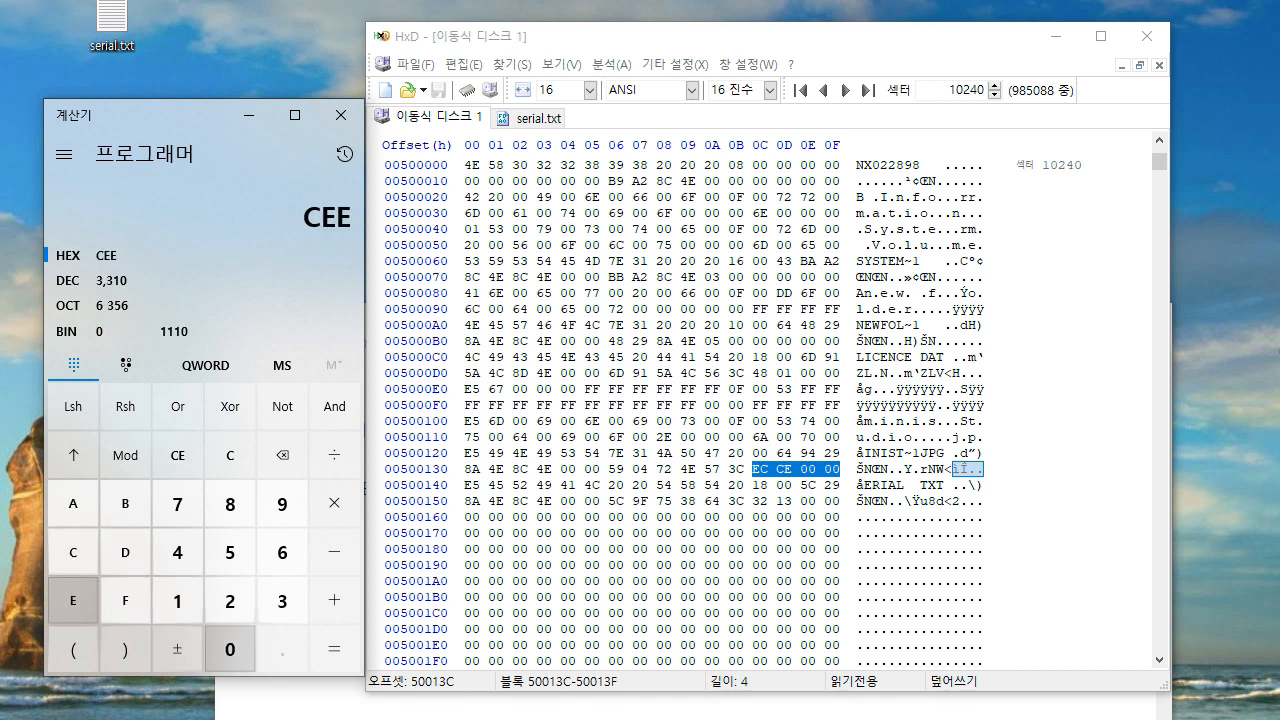
pyautogui.click(73, 553)
pyautogui.click(100, 280)
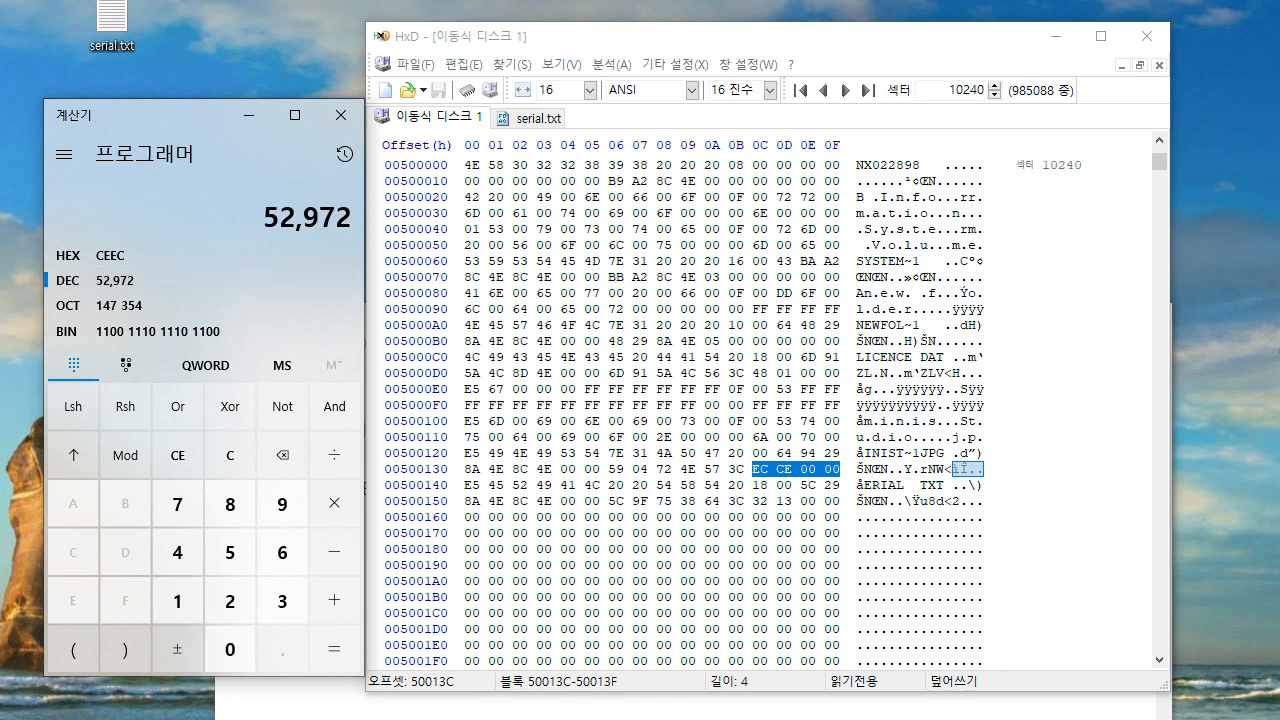
# Step: In the Notepad notes, replace the recorded file size with 52972
pyautogui.click(382, 706)
pyautogui.click(334, 430)
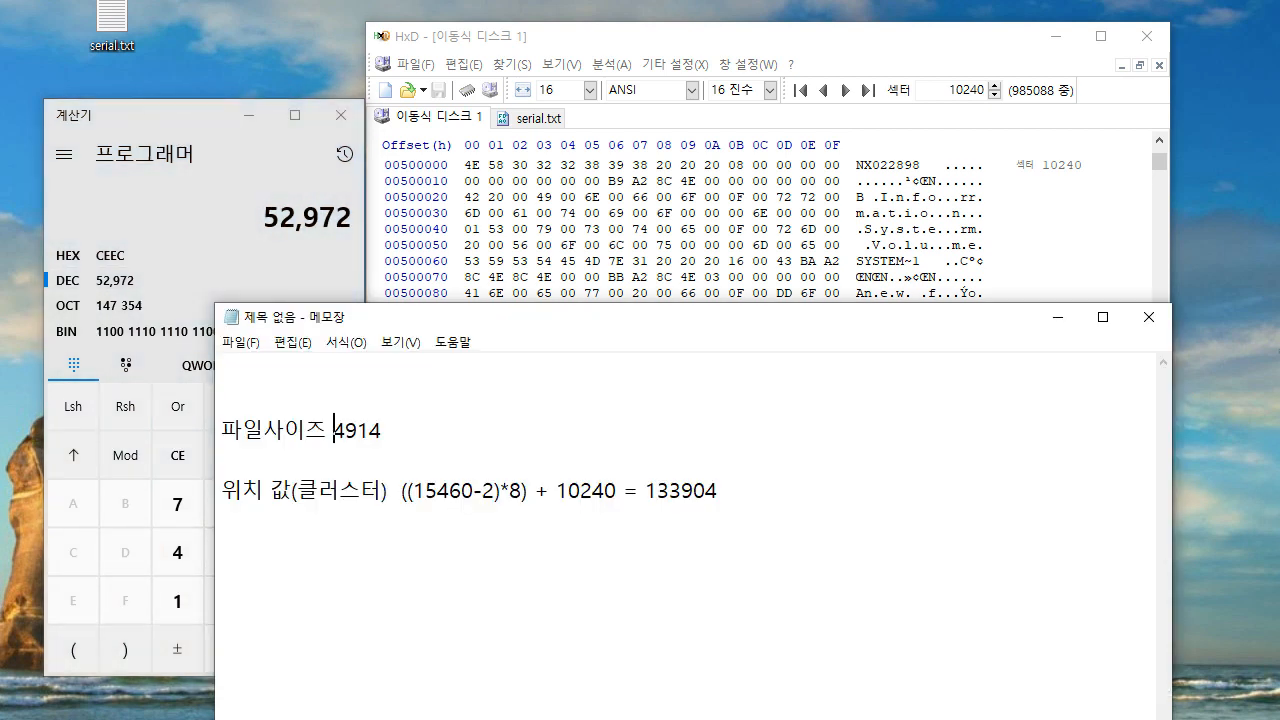
pyautogui.write('52972')
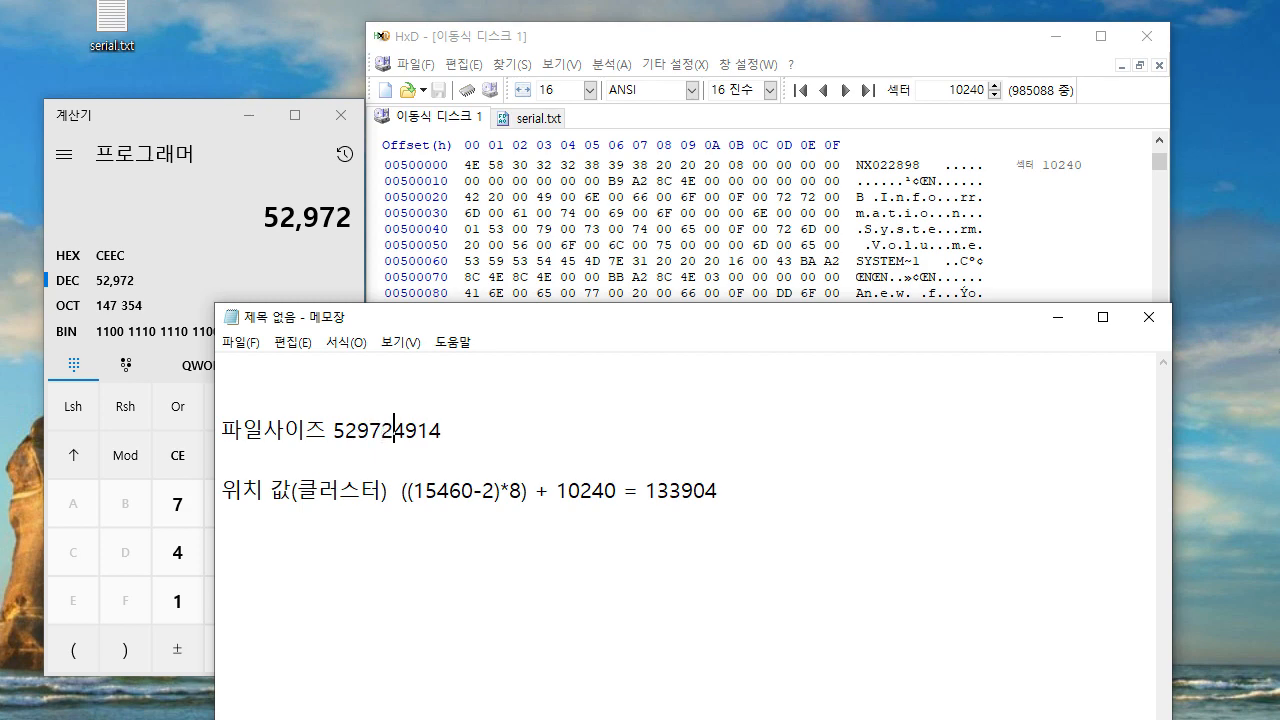
pyautogui.press('Delete')
pyautogui.press('Delete')
pyautogui.press('Delete')
pyautogui.press('Delete')
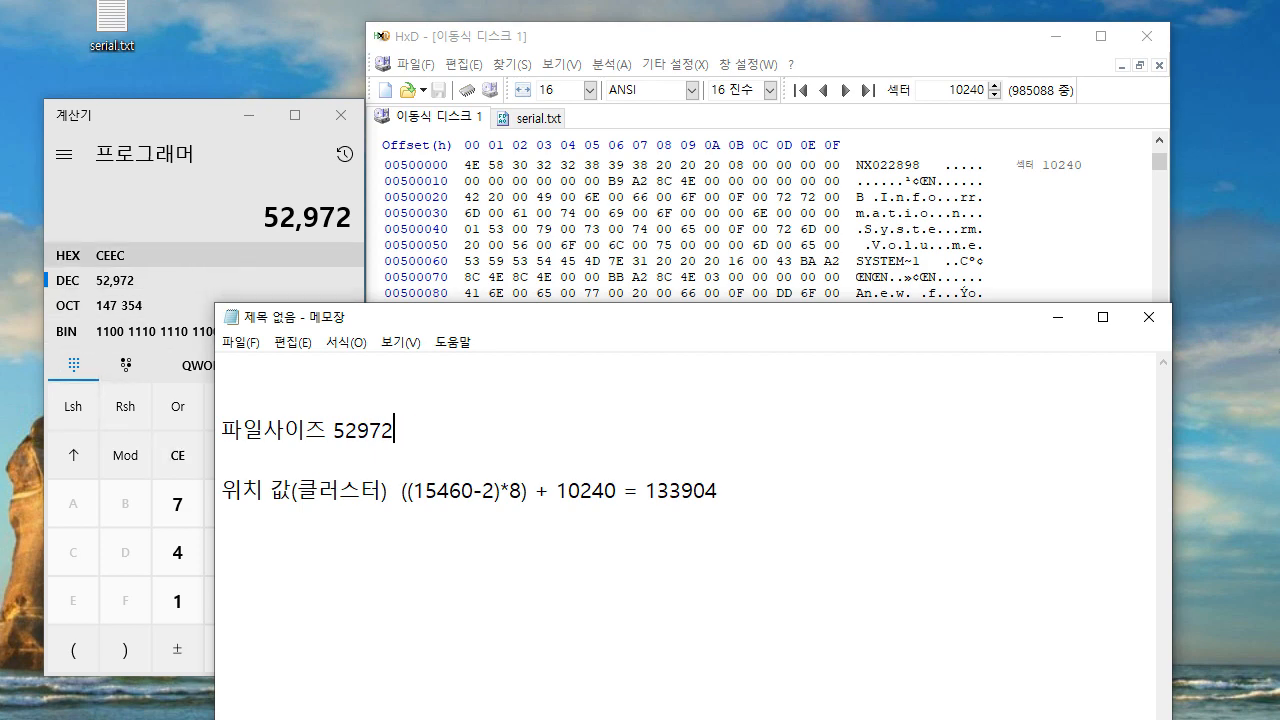
# Step: Switch the calculator back to hexadecimal and add 0xceec after the file size in the Notepad notes
pyautogui.click(110, 255)
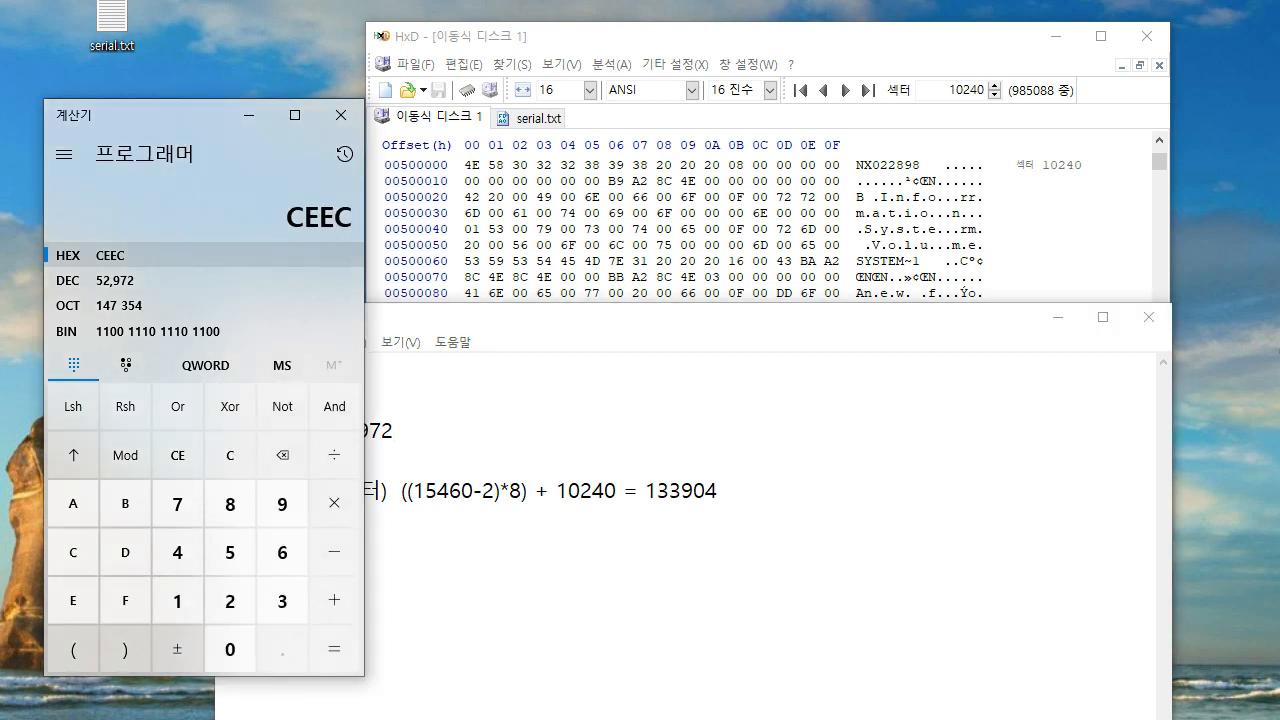
pyautogui.click(408, 430)
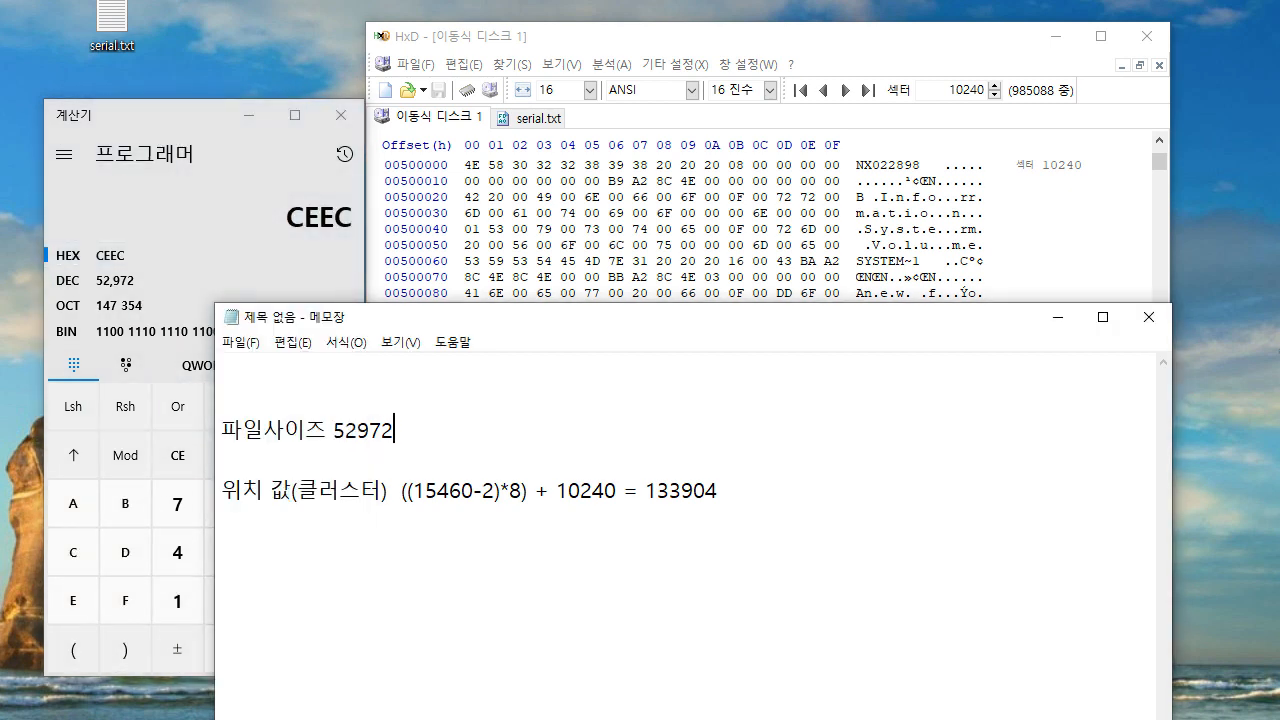
pyautogui.write('ㅊㄷㄷ')
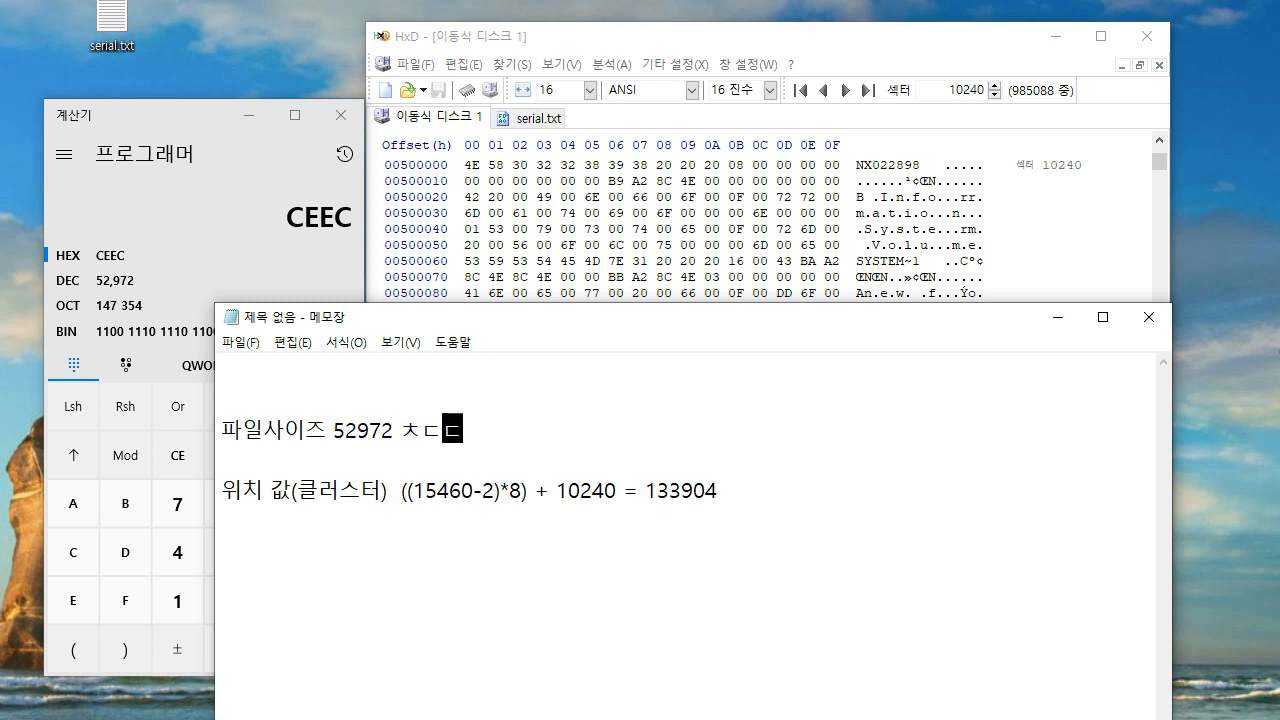
pyautogui.write('ㄷ')
pyautogui.press('BackSpace')
pyautogui.press('BackSpace')
pyautogui.press('BackSpace')
pyautogui.press('BackSpace')
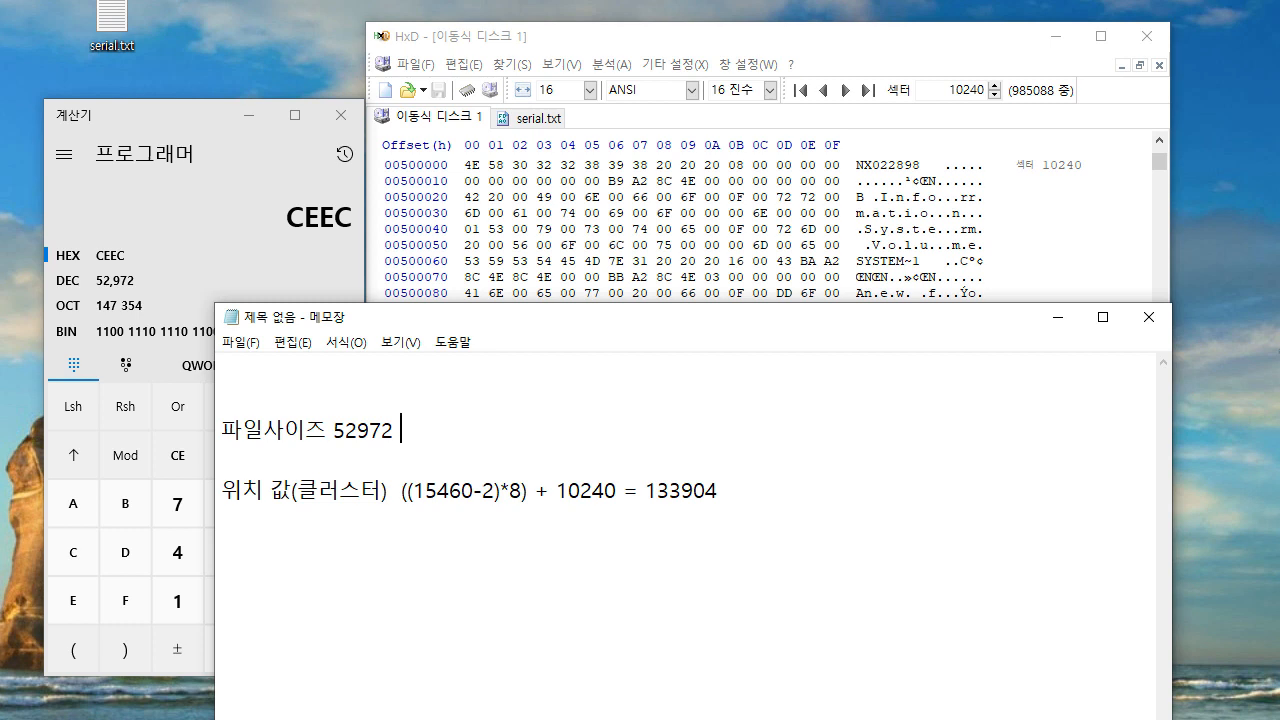
pyautogui.write('ceec')
pyautogui.press('Left')
pyautogui.press('Left')
pyautogui.press('Left')
pyautogui.press('Left')
pyautogui.write('0x')
# Step: In HxD, examine the high and low starting-cluster bytes of the JPG entry at offsets 500134 and 50013A
pyautogui.click(680, 37)
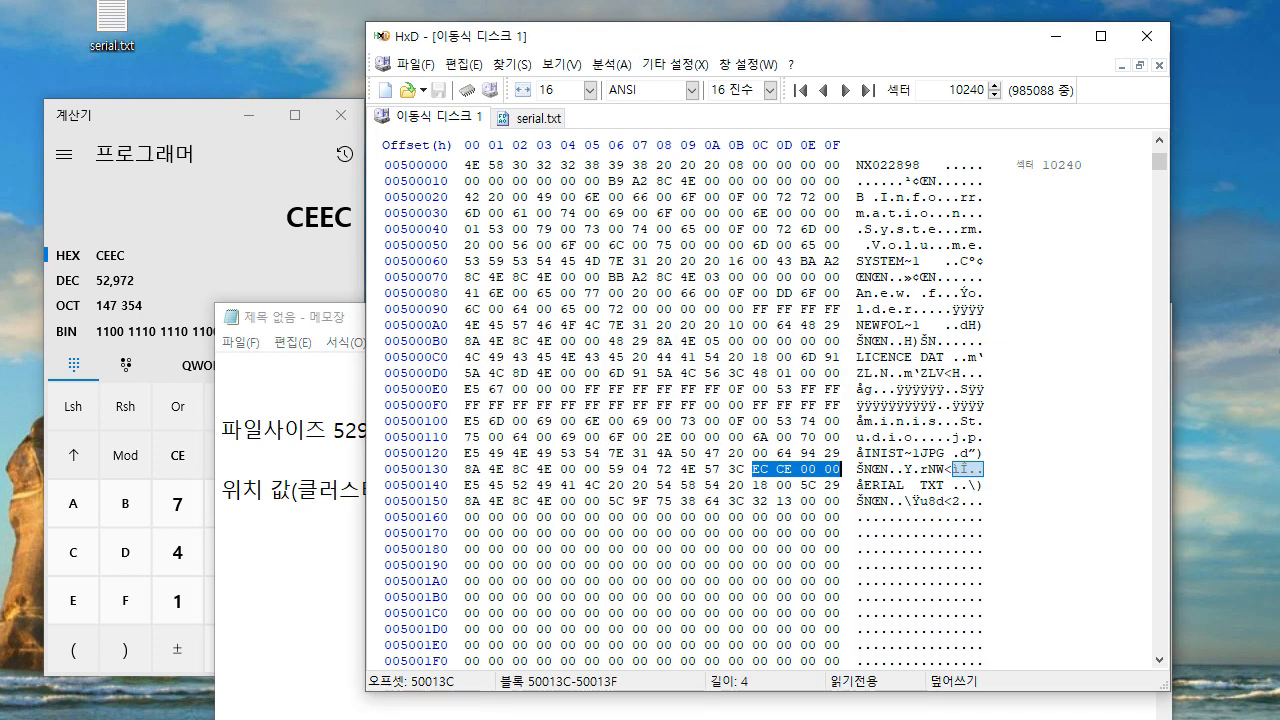
pyautogui.moveTo(564, 469); pyautogui.dragTo(599, 469)
pyautogui.moveTo(755, 469); pyautogui.dragTo(838, 469)
pyautogui.moveTo(564, 469); pyautogui.dragTo(597, 469)
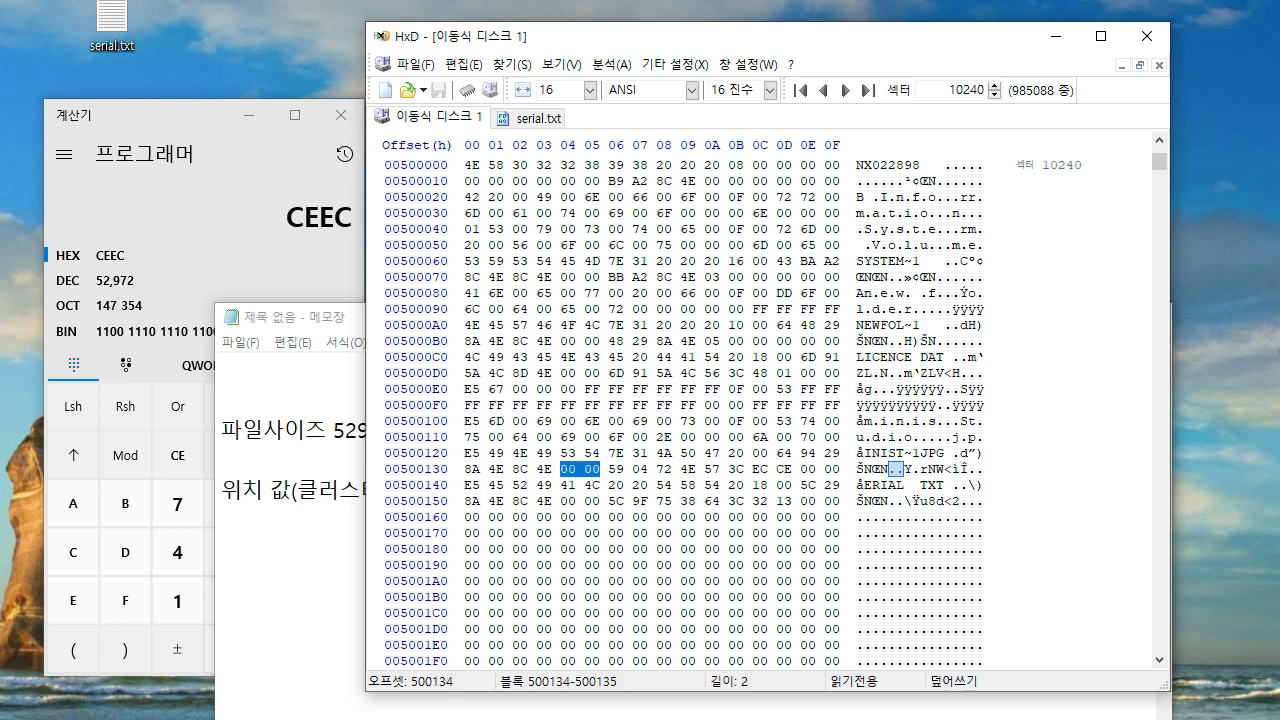
pyautogui.moveTo(707, 469); pyautogui.dragTo(742, 469)
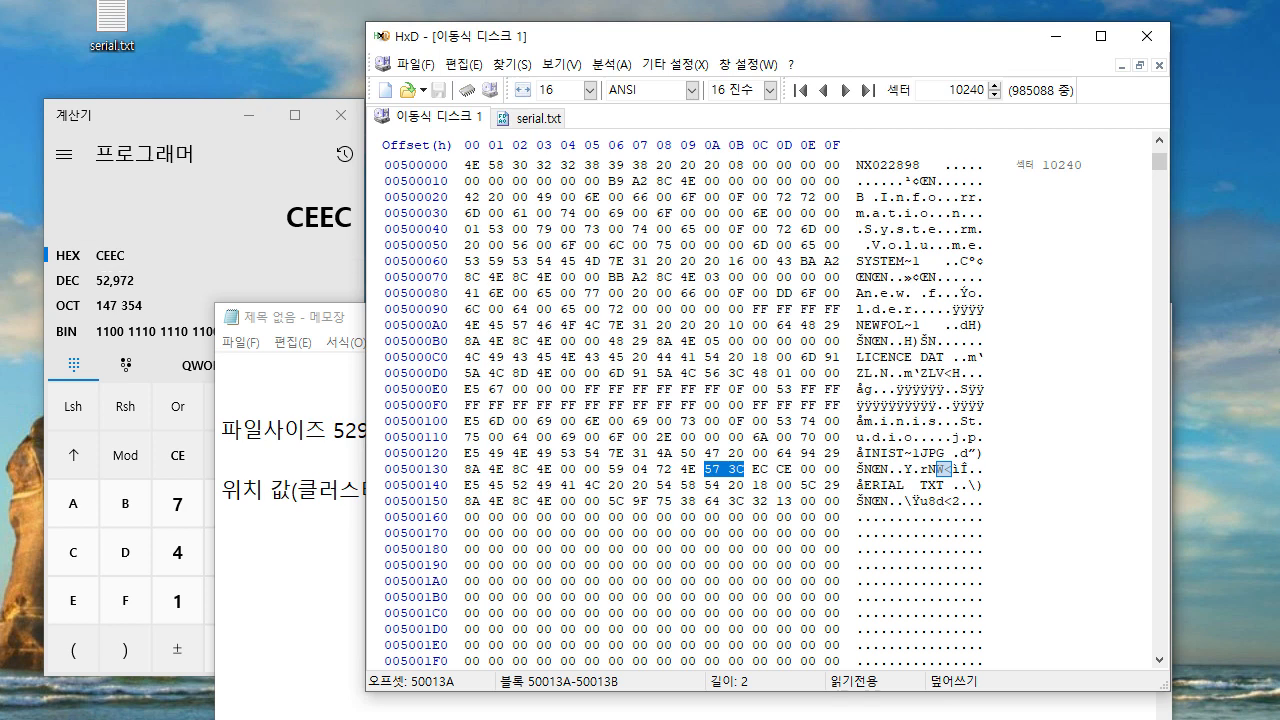
# Step: Clear the calculator, enter the JPG's starting cluster 3C57 as hexadecimal and convert it to decimal
pyautogui.click(228, 200)
pyautogui.click(230, 455)
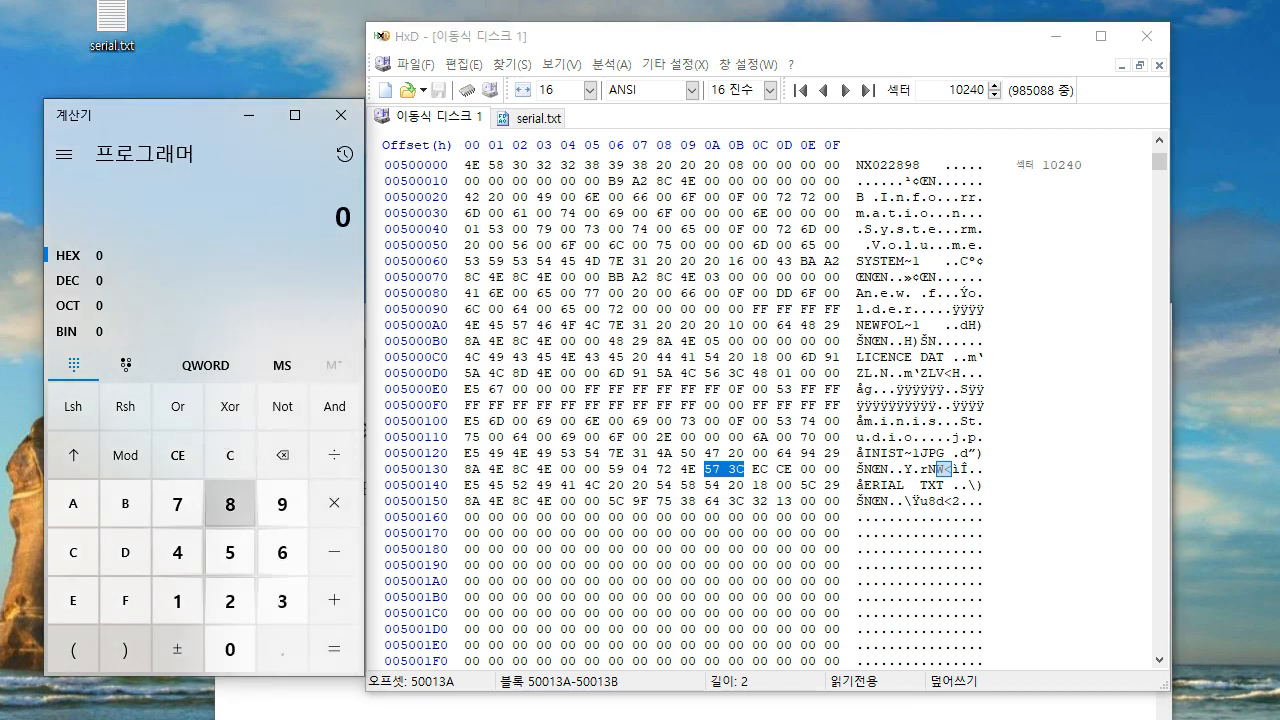
pyautogui.click(282, 601)
pyautogui.click(73, 552)
pyautogui.click(230, 552)
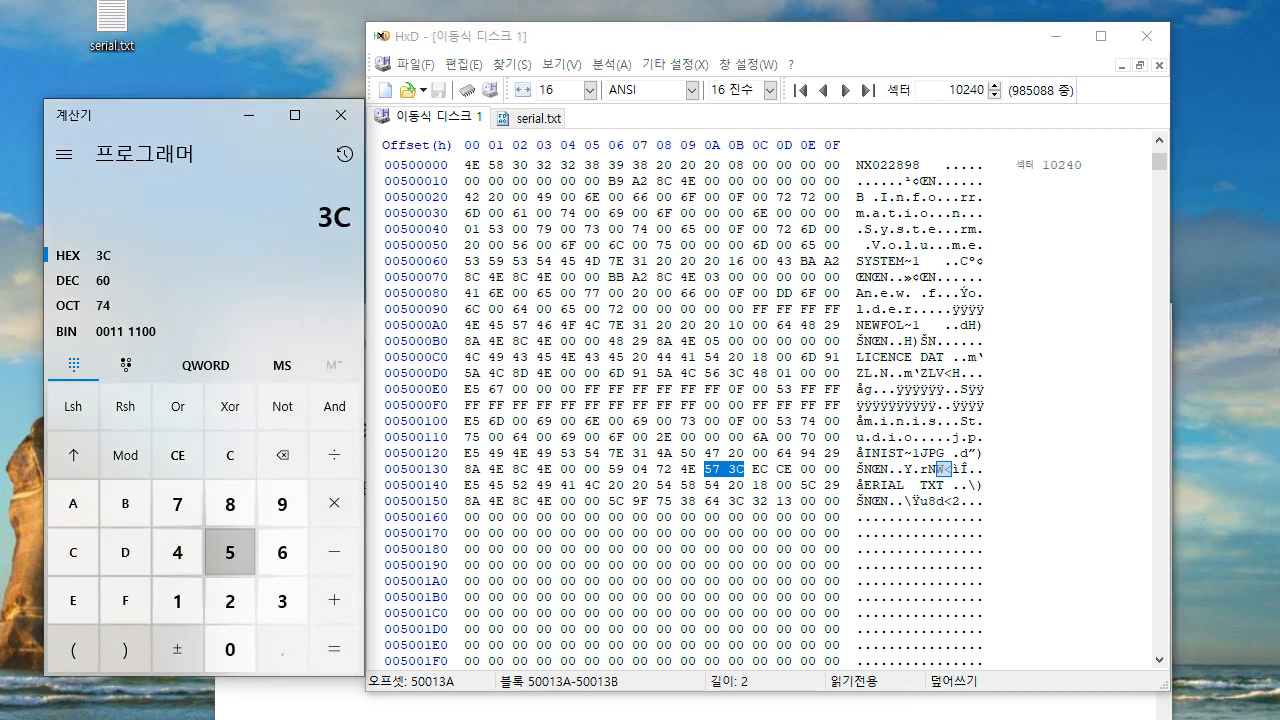
pyautogui.click(178, 504)
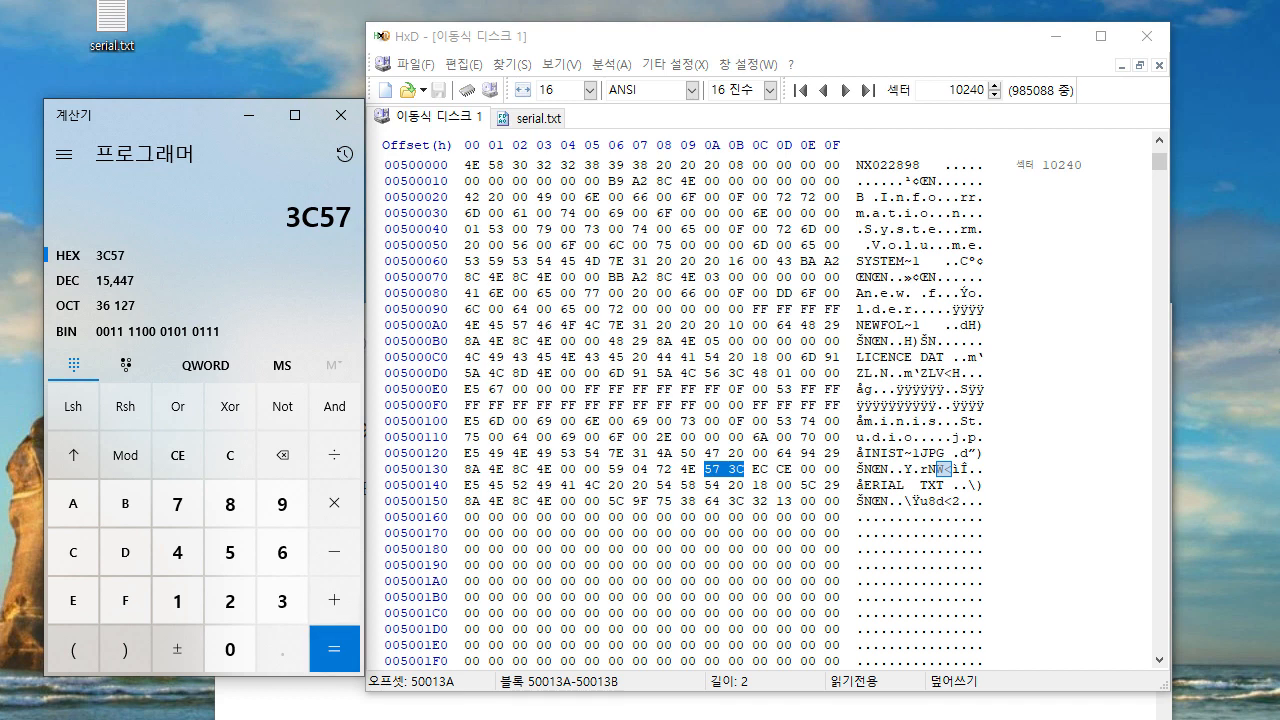
pyautogui.click(95, 280)
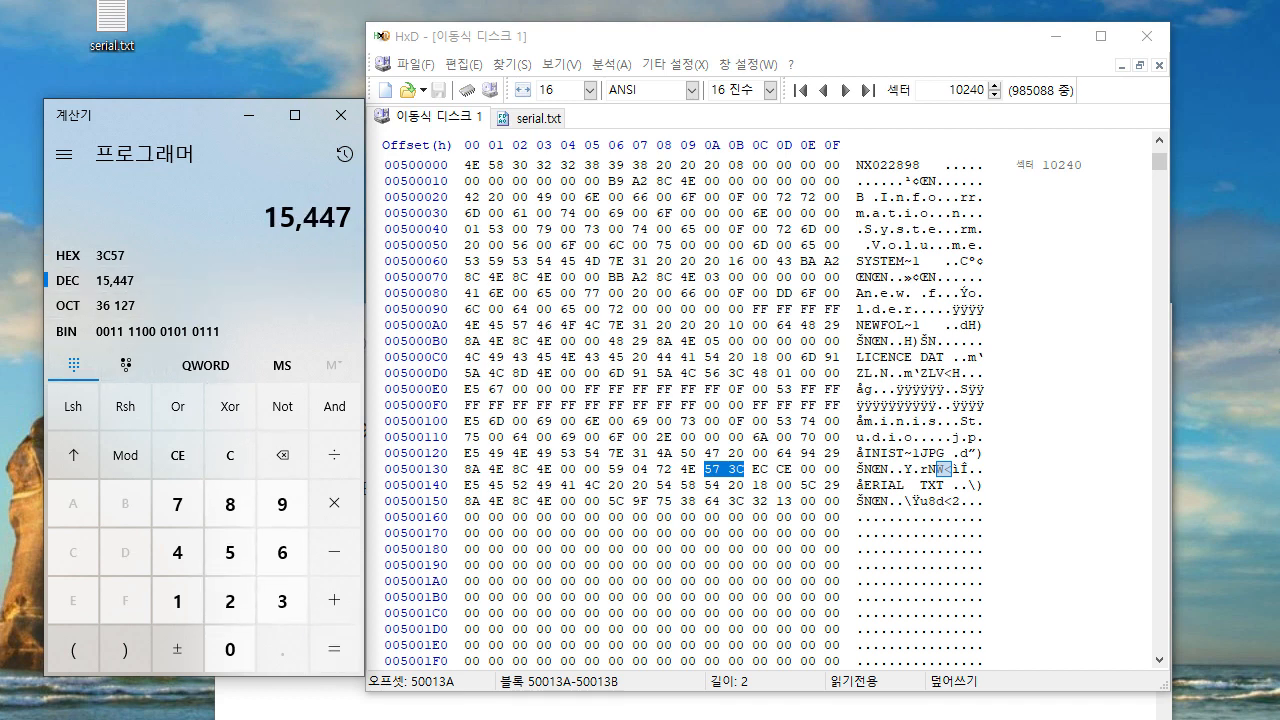
# Step: In the Notepad notes, replace the whole old cluster location formula with 15447
pyautogui.click(382, 706)
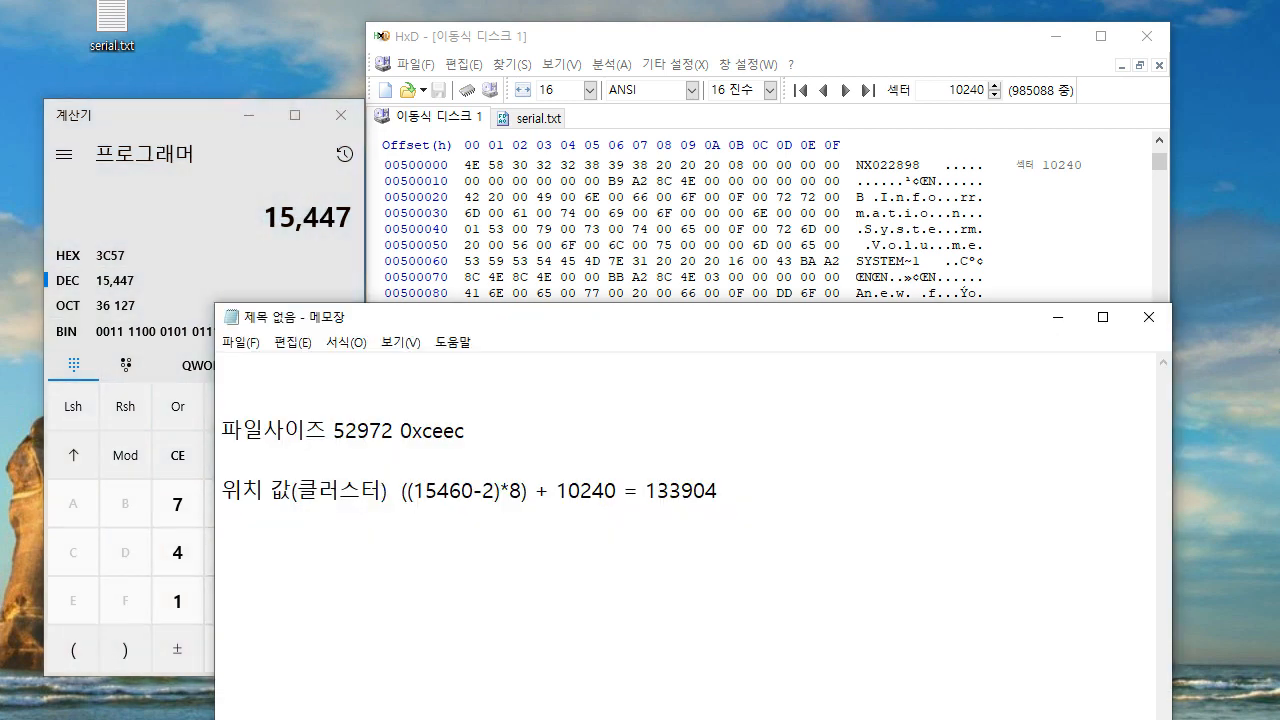
pyautogui.click(414, 490)
pyautogui.write('15447')
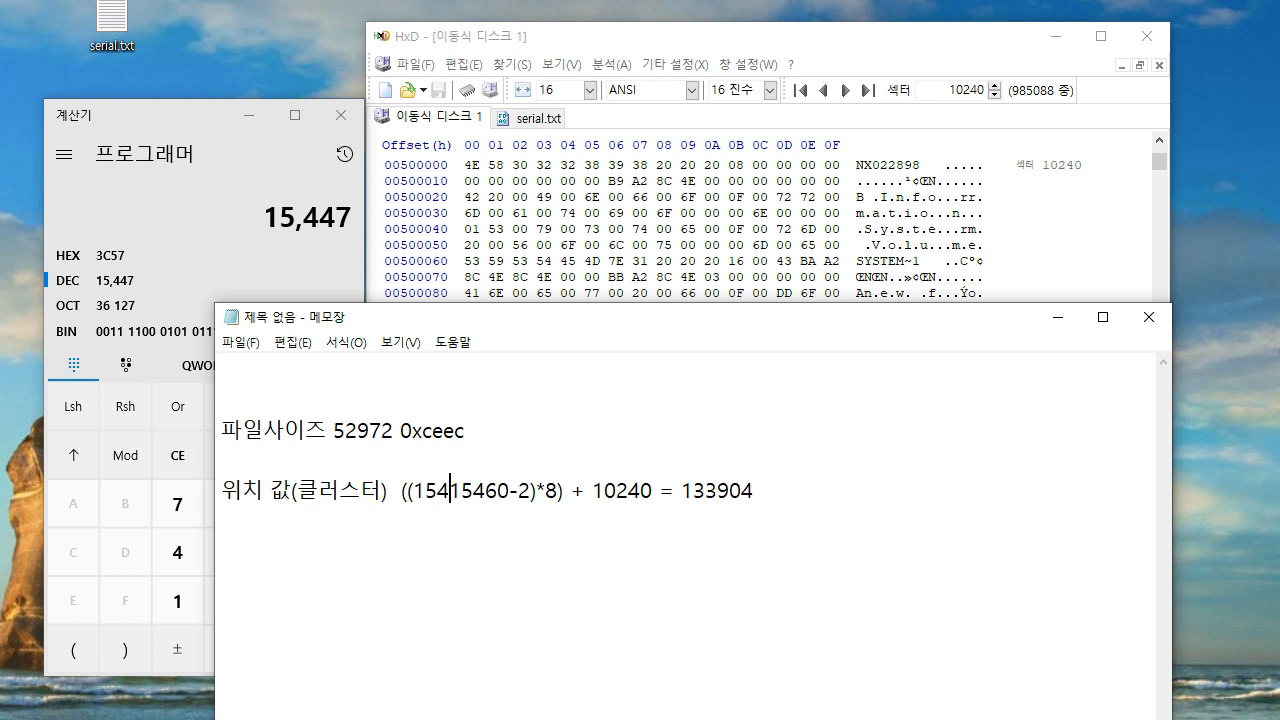
pyautogui.press('Delete')
pyautogui.press('Delete')
pyautogui.press('Delete')
pyautogui.press('Delete')
pyautogui.press('Delete')
pyautogui.press('Delete')
pyautogui.press('Delete')
pyautogui.press('Delete')
pyautogui.press('Delete')
pyautogui.press('Delete')
pyautogui.press('Delete')
pyautogui.press('Delete')
pyautogui.press('Delete')
pyautogui.press('Delete')
pyautogui.press('Delete')
pyautogui.press('Delete')
pyautogui.press('Delete')
pyautogui.press('Delete')
pyautogui.press('Delete')
pyautogui.press('Delete')
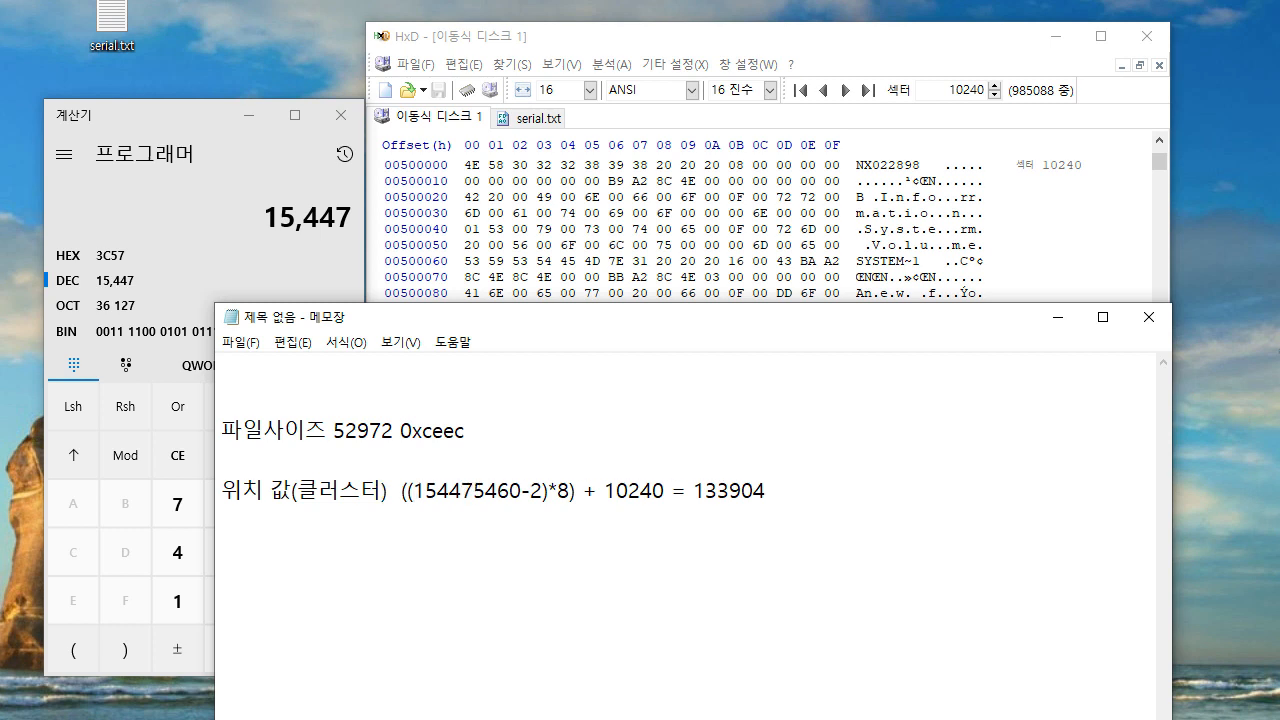
pyautogui.press('Delete')
pyautogui.press('Delete')
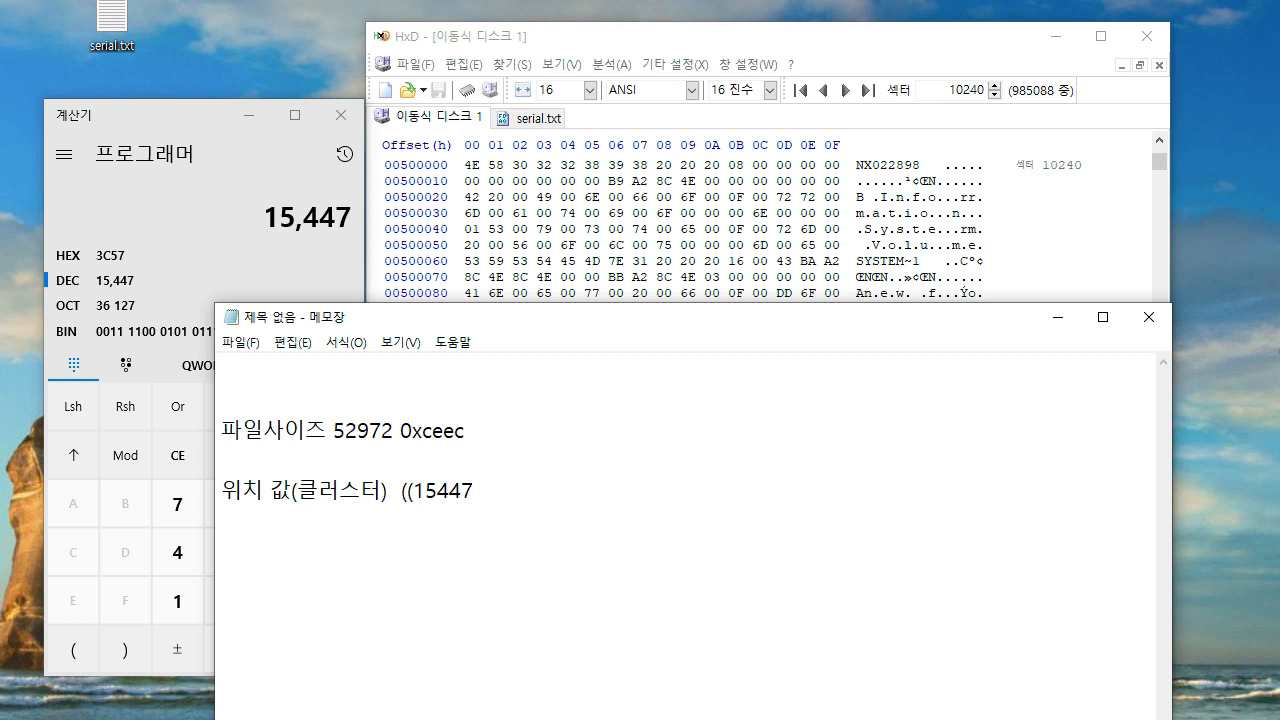
pyautogui.press('Left')
pyautogui.press('Left')
pyautogui.press('Left')
pyautogui.press('Left')
pyautogui.press('Left')
pyautogui.press('Left')
pyautogui.press('Left')
pyautogui.press('Delete')
pyautogui.press('Delete')
# Step: Continue the cluster location calculation in the notes with -2=15445*8 after 15447
pyautogui.click(461, 490)
pyautogui.write('-2=15445')
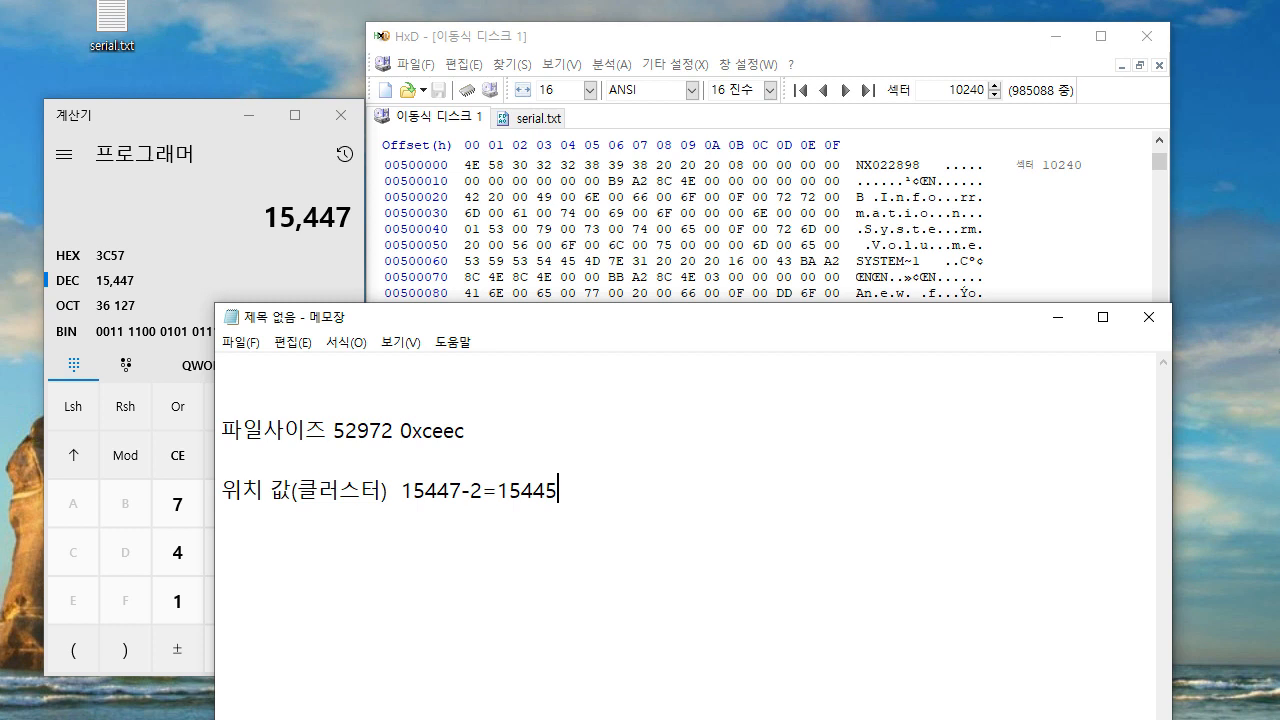
pyautogui.write('*8')
pyautogui.press('Left')
pyautogui.press('Left')
pyautogui.press('Left')
pyautogui.press('Left')
pyautogui.press('Left')
pyautogui.press('Left')
pyautogui.press('Left')
pyautogui.press('Left')
# Step: In the calculator, subtract 2 from the decimal cluster number and multiply the result by 8
pyautogui.click(270, 170)
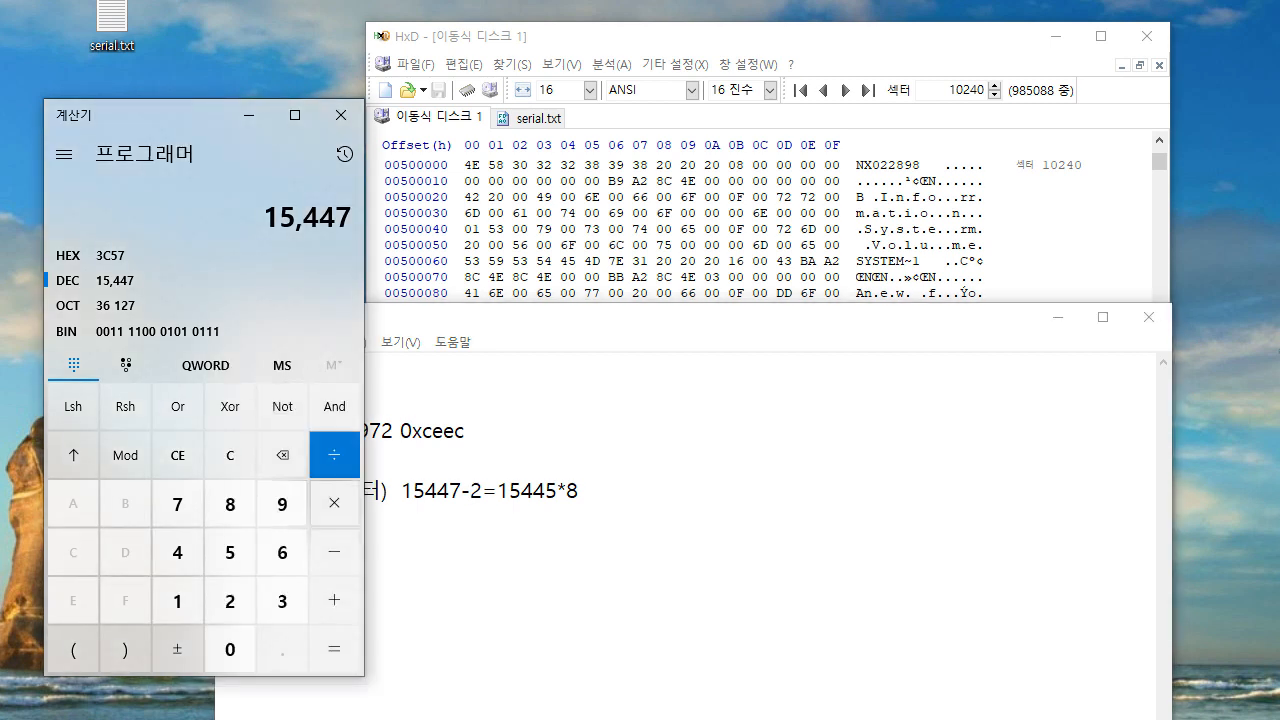
pyautogui.click(334, 552)
pyautogui.click(230, 601)
pyautogui.click(334, 649)
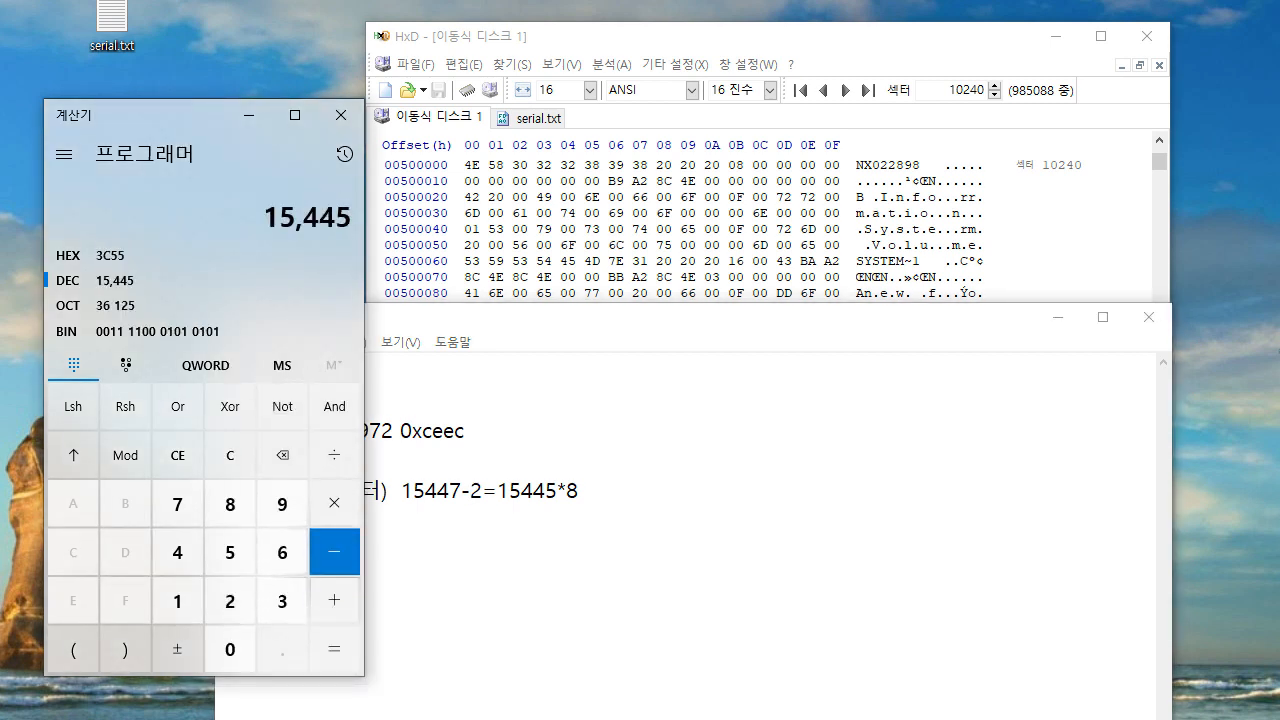
pyautogui.click(334, 503)
pyautogui.click(230, 504)
pyautogui.click(334, 649)
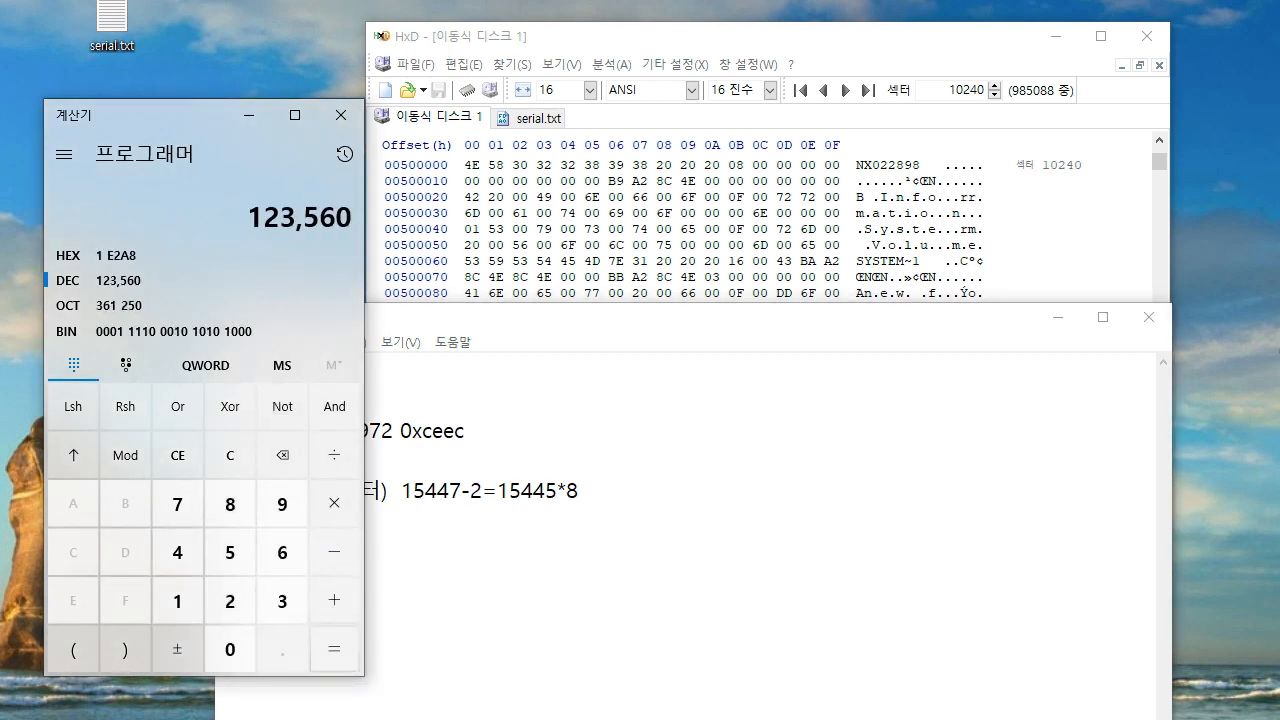
# Step: Append =123560 to the cluster location line in the Notepad notes
pyautogui.click(584, 490)
pyautogui.write('=')
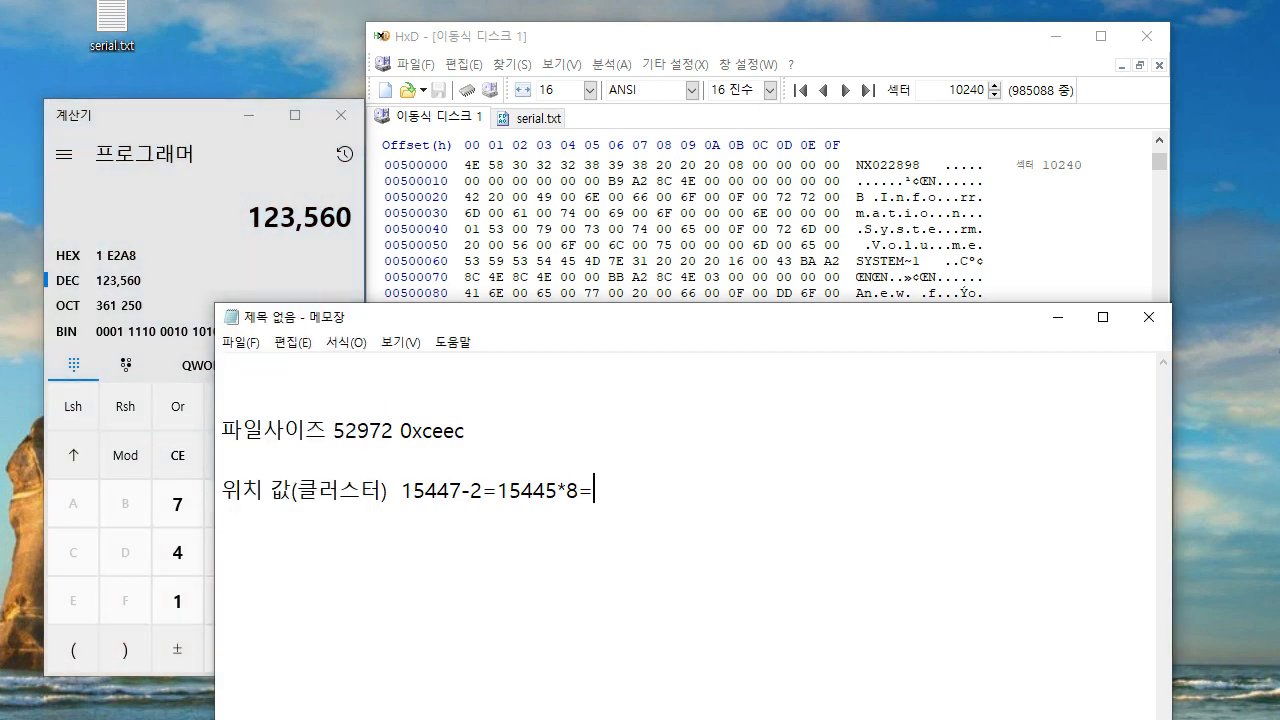
pyautogui.write('123560')
# Step: Put parentheses around 15447-2 in the notes and delete the intermediate =15445 behind it
pyautogui.press('Left')
pyautogui.press('Left')
pyautogui.press('Left')
pyautogui.press('Left')
pyautogui.press('Left')
pyautogui.press('Left')
pyautogui.press('Left')
pyautogui.press('Left')
pyautogui.press('Left')
pyautogui.press('Left')
pyautogui.press('Left')
pyautogui.press('Left')
pyautogui.press('Left')
pyautogui.press('Left')
pyautogui.press('Left')
pyautogui.press('Left')
pyautogui.press('Left')
pyautogui.press('Left')
pyautogui.press('Left')
pyautogui.press('Left')
pyautogui.press('Left')
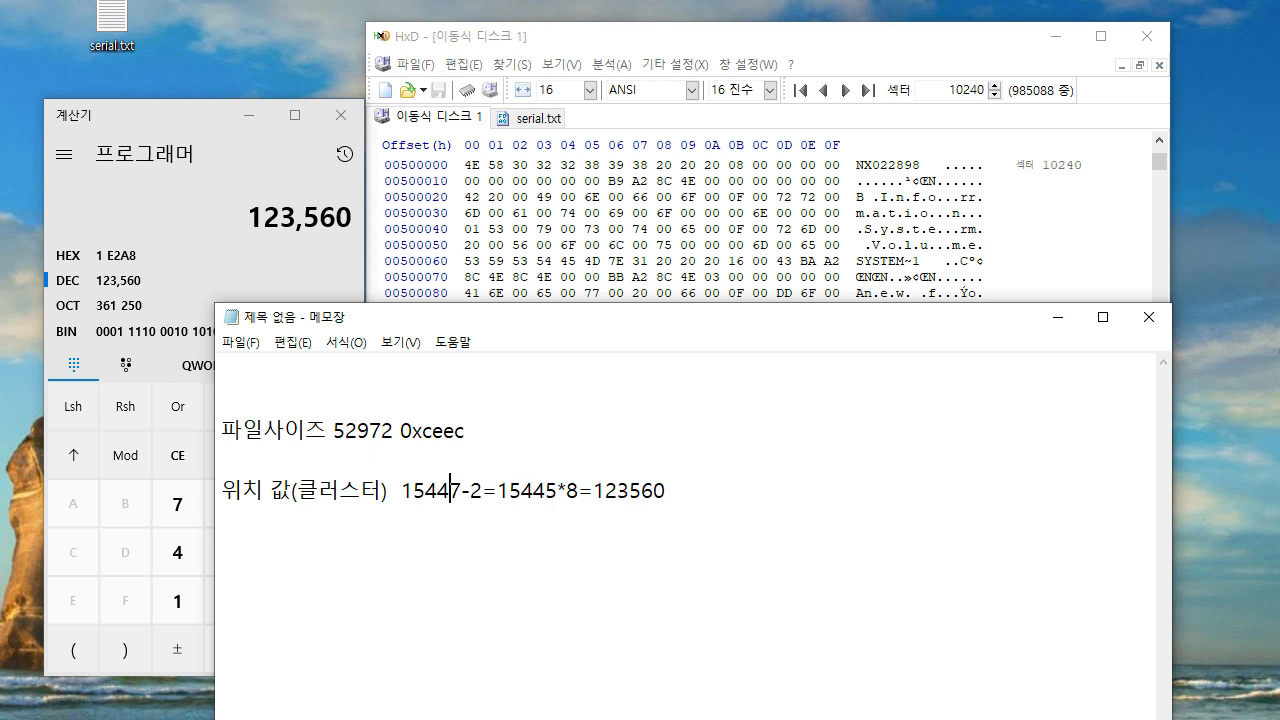
pyautogui.write('(')
pyautogui.press('Right')
pyautogui.press('Right')
pyautogui.press('Right')
pyautogui.press('Right')
pyautogui.press('Right')
pyautogui.press('Right')
pyautogui.press('Right')
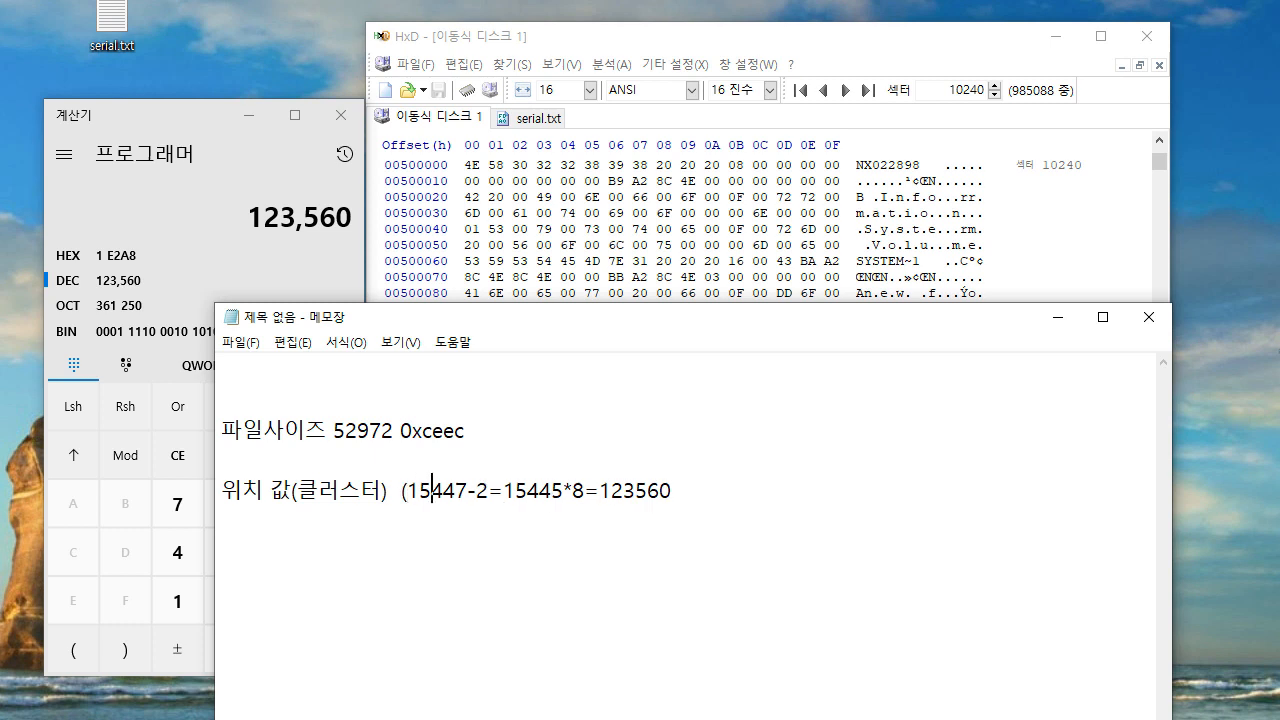
pyautogui.write(')')
pyautogui.press('Delete')
pyautogui.press('Delete')
pyautogui.press('Delete')
pyautogui.press('Delete')
pyautogui.press('Delete')
pyautogui.press('Delete')
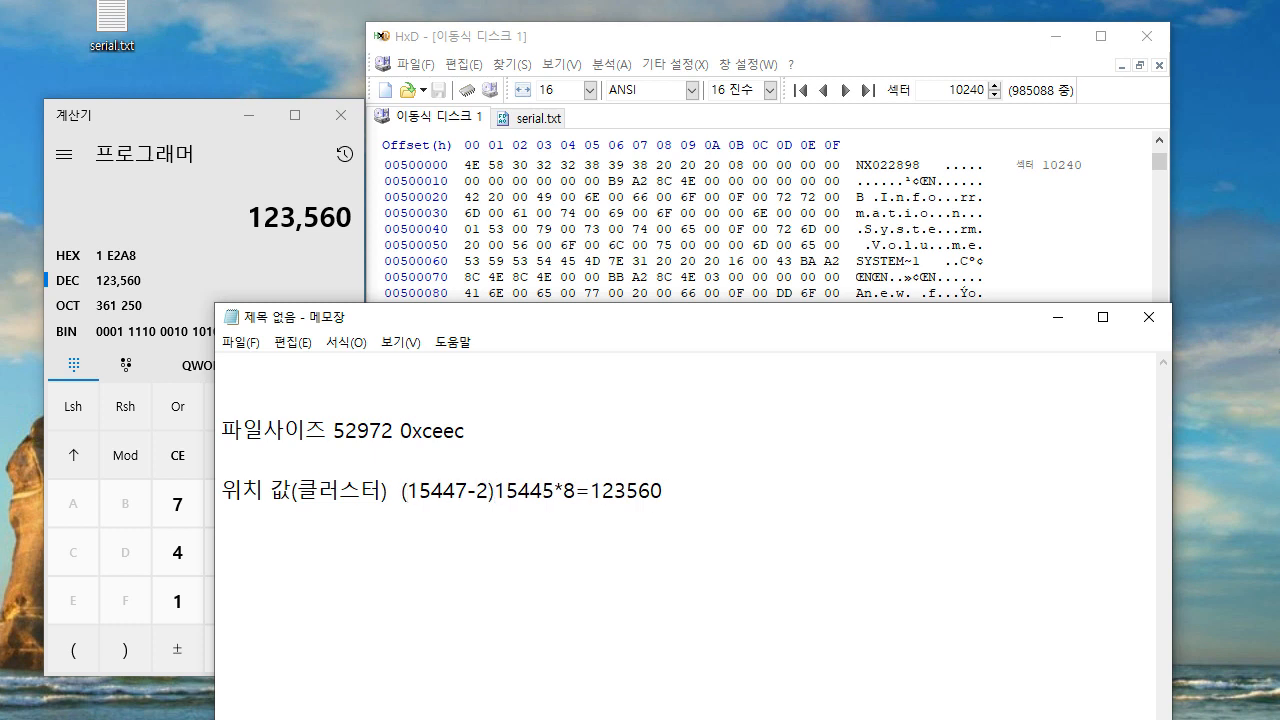
# Step: Append +10240= to the end of the cluster location calculation in the notes
pyautogui.press('Right')
pyautogui.press('Right')
pyautogui.press('End')
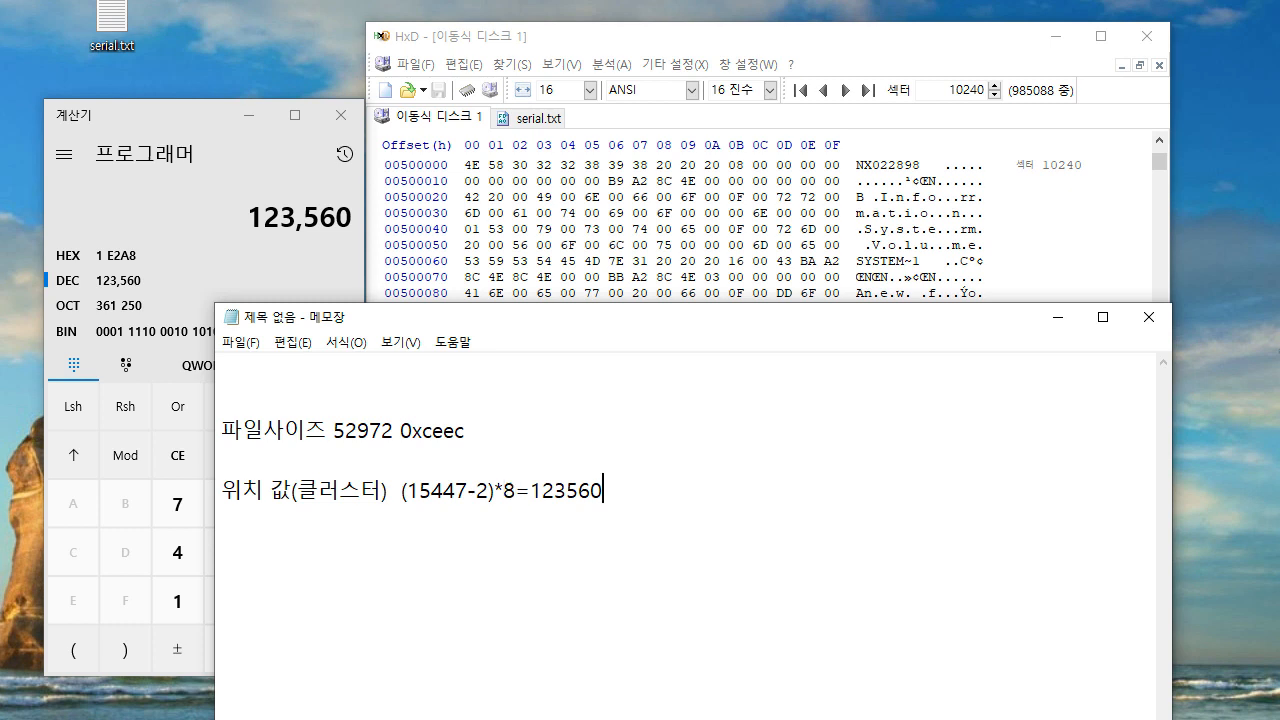
pyautogui.write('+10240=')
# Step: In the calculator, add 10240 to the multiplied cluster value
pyautogui.click(296, 184)
pyautogui.click(334, 601)
pyautogui.click(177, 601)
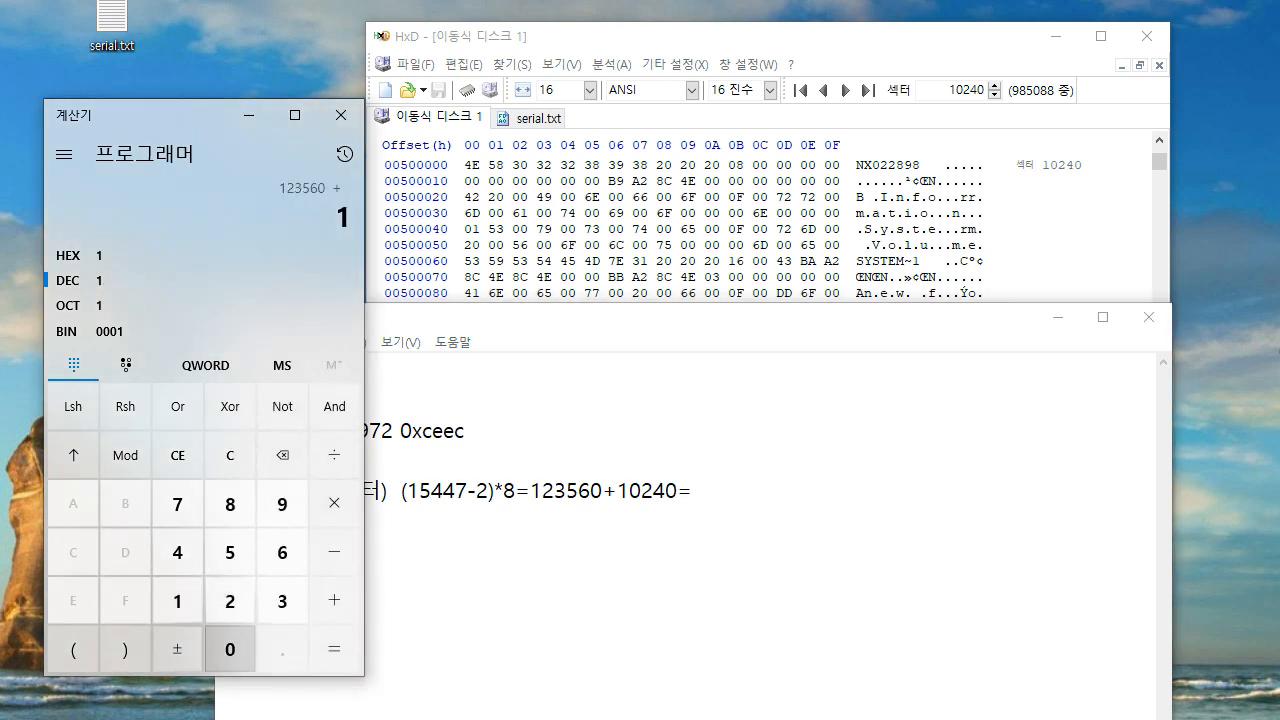
pyautogui.click(229, 649)
pyautogui.click(229, 601)
pyautogui.click(177, 552)
pyautogui.click(229, 649)
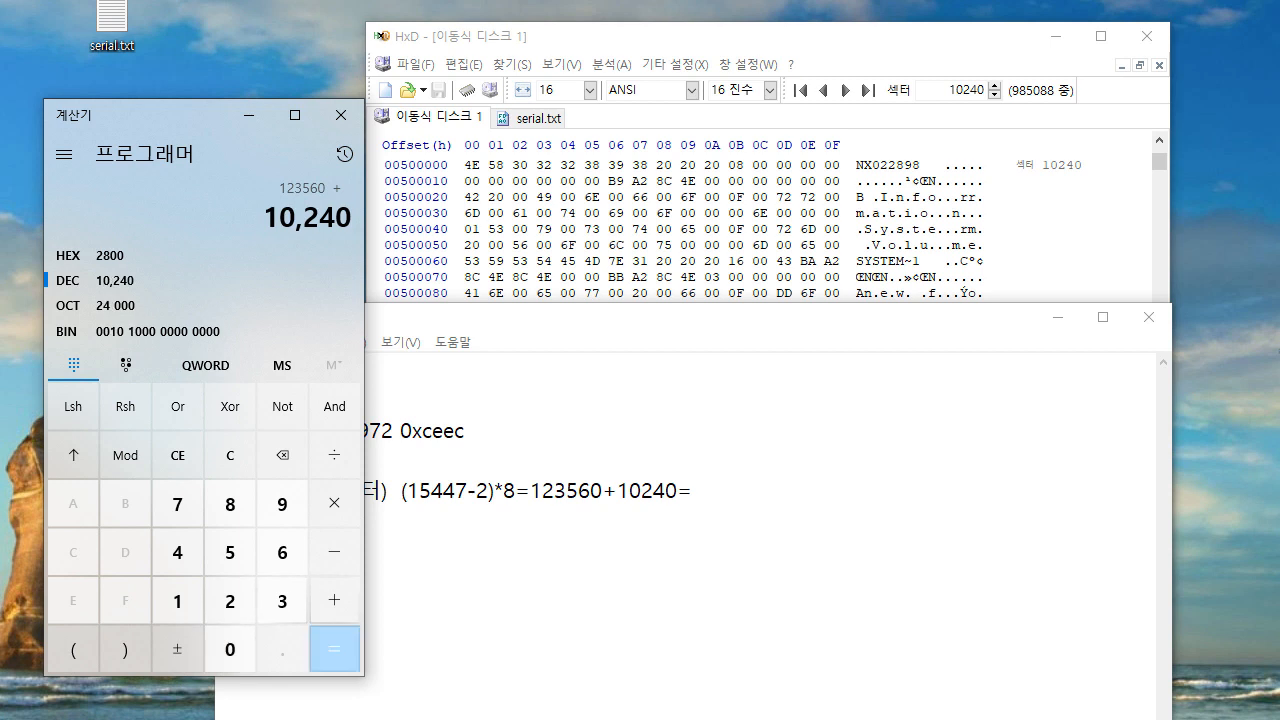
pyautogui.click(334, 649)
# Step: Complete the cluster location calculation in the Notepad notes with the sector number 133800
pyautogui.click(720, 490)
pyautogui.write('133800')
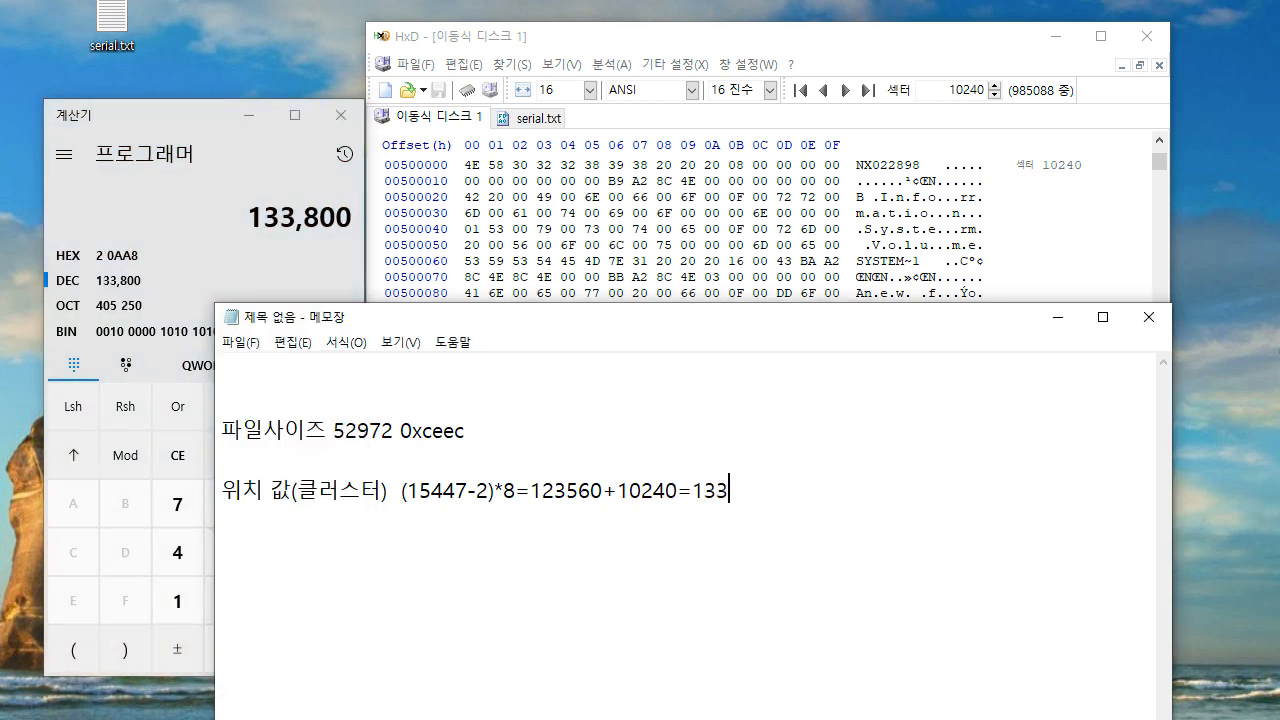
pyautogui.press('Left')
pyautogui.press('Left')
pyautogui.press('Left')
pyautogui.press('Left')
pyautogui.press('Left')
pyautogui.press('Left')
pyautogui.press('Left')
pyautogui.press('Left')
pyautogui.press('Left')
pyautogui.press('Left')
pyautogui.press('Left')
pyautogui.press('Left')
pyautogui.press('Left')
pyautogui.press('Left')
pyautogui.press('Left')
pyautogui.press('Left')
pyautogui.press('Left')
pyautogui.press('Left')
pyautogui.press('Left')
pyautogui.press('Left')
# Step: In HxD, go to sector 133800 of the removable disk and select its first two bytes, FF D8
pyautogui.doubleClick(952, 90)
pyautogui.write('133800')
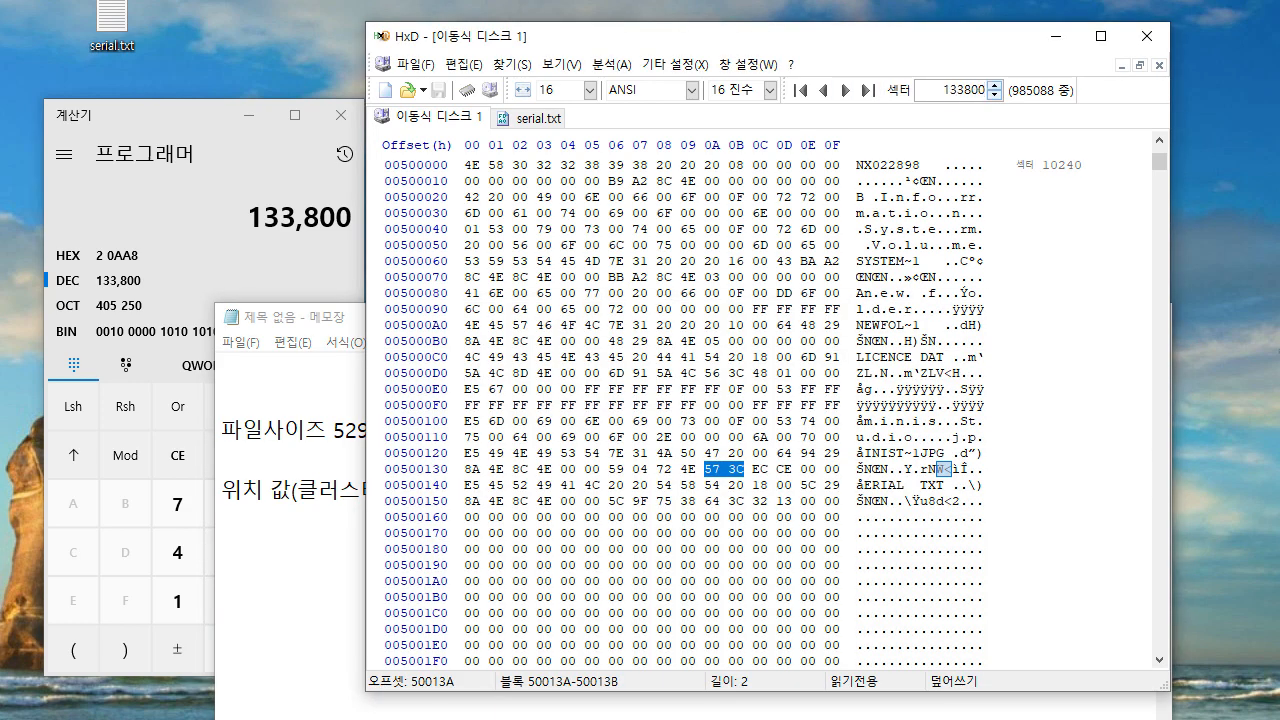
pyautogui.press('Return')
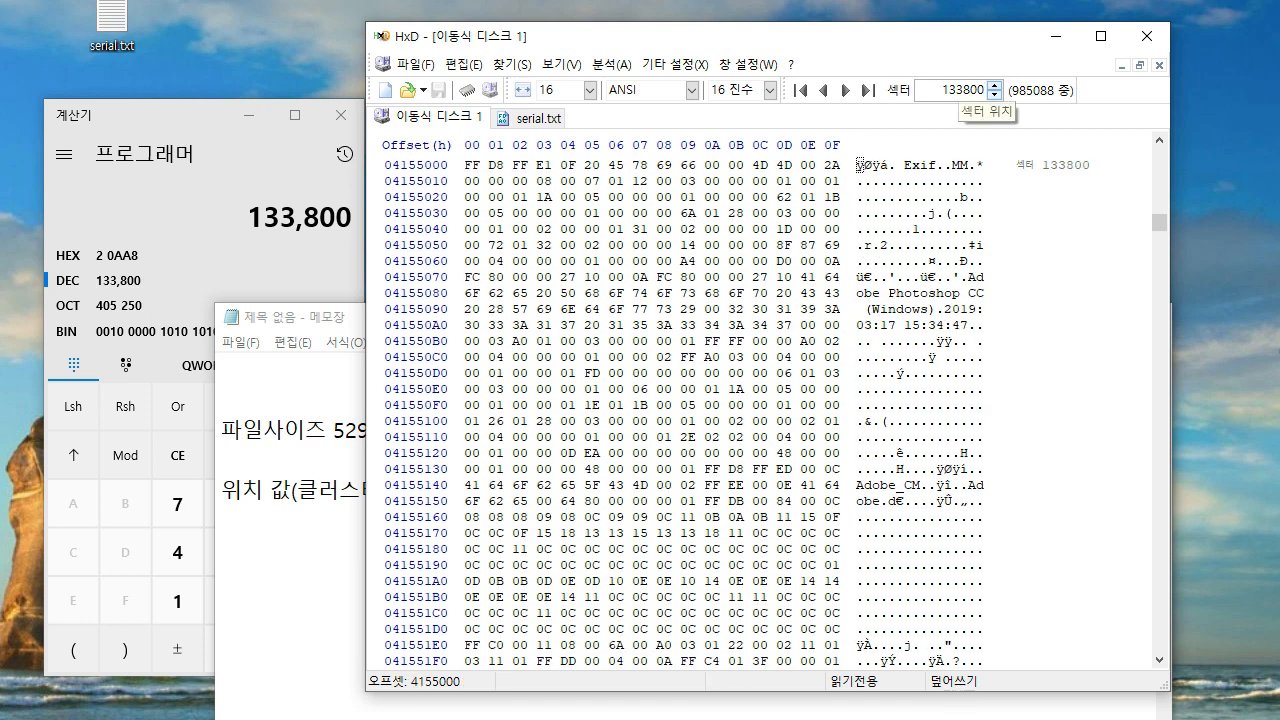
pyautogui.hotkey('shift', 'Right')
pyautogui.hotkey('shift', 'Right')
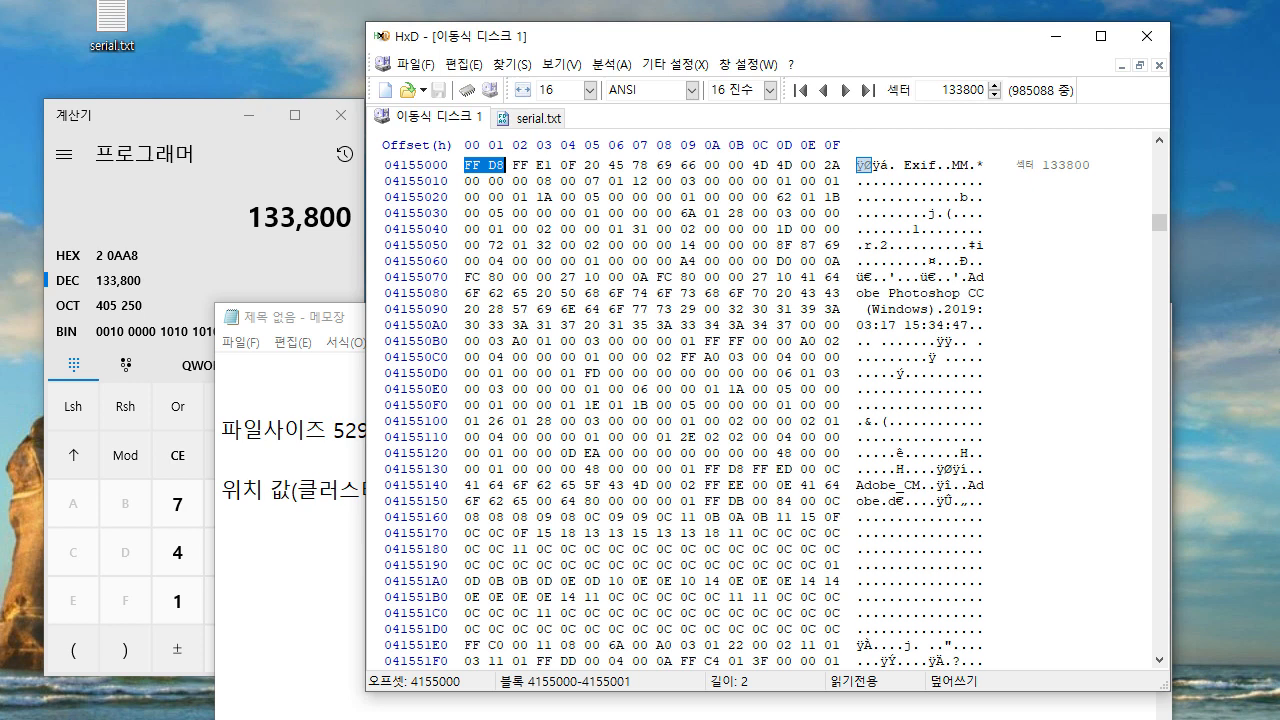
# Step: Select a block starting at offset 4155000 with the hexadecimal length CEEC
pyautogui.click(465, 165)
pyautogui.rightClick(466, 164)
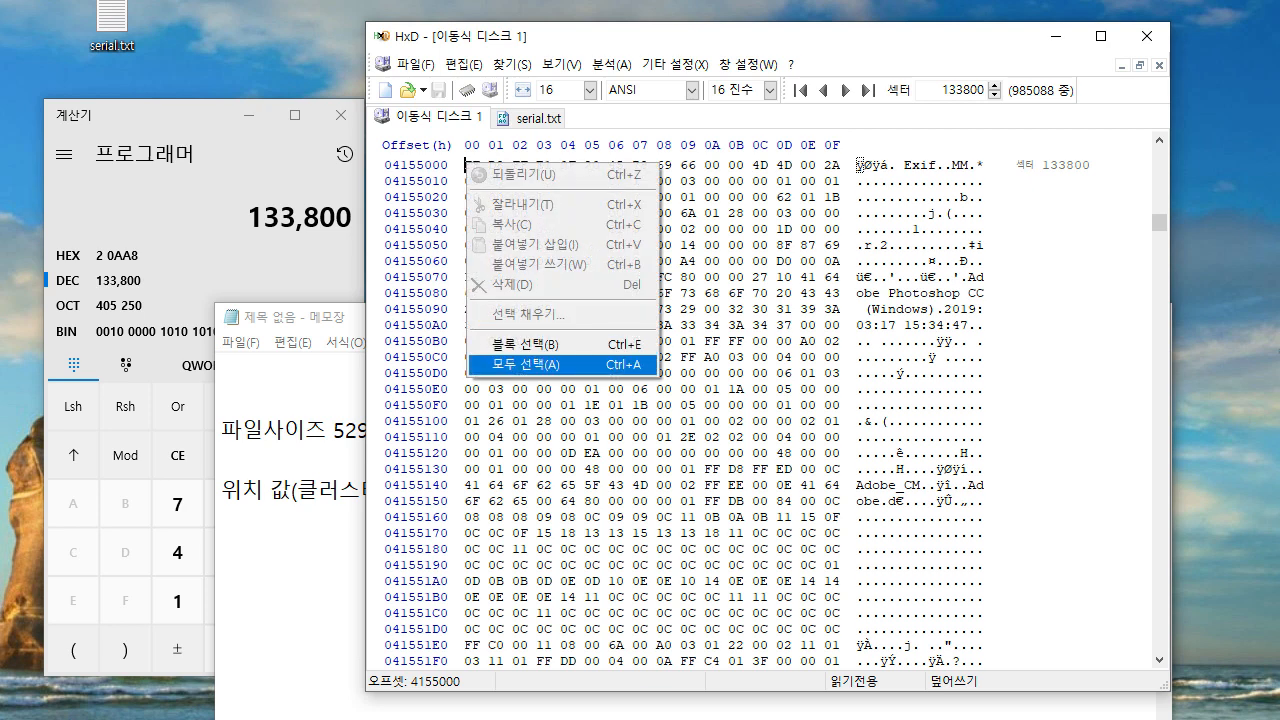
pyautogui.click(540, 344)
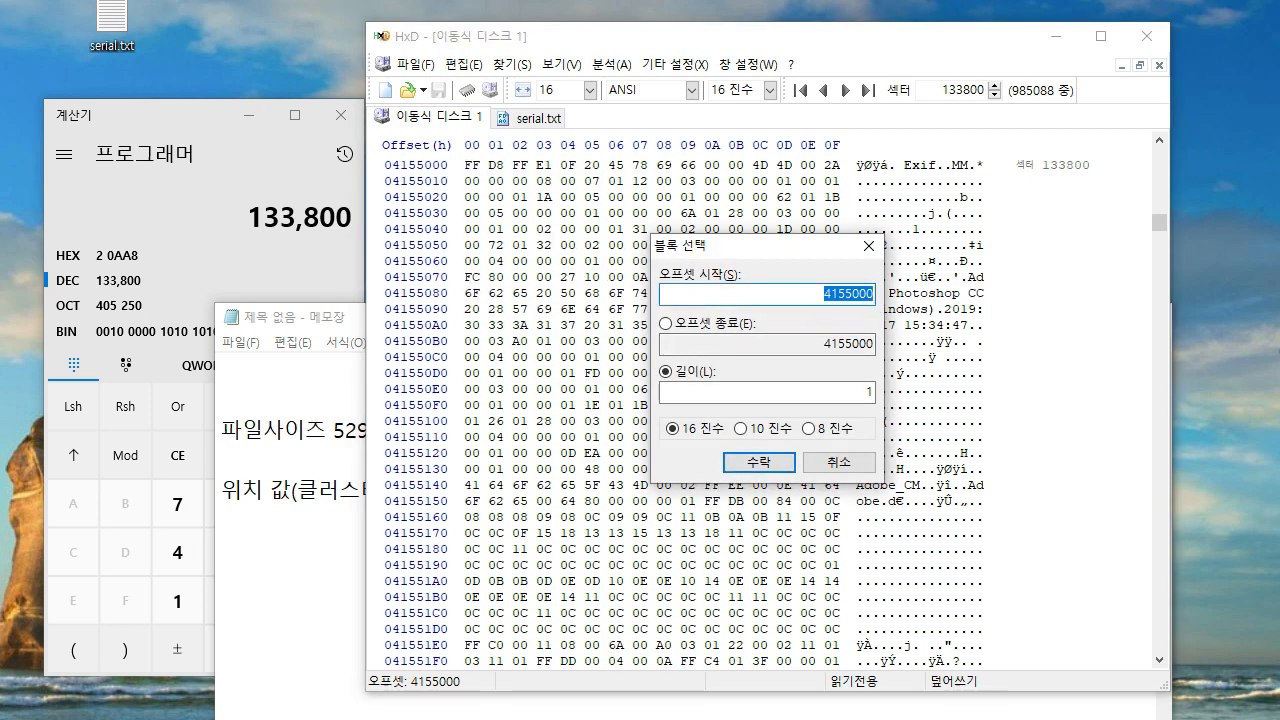
pyautogui.click(290, 398)
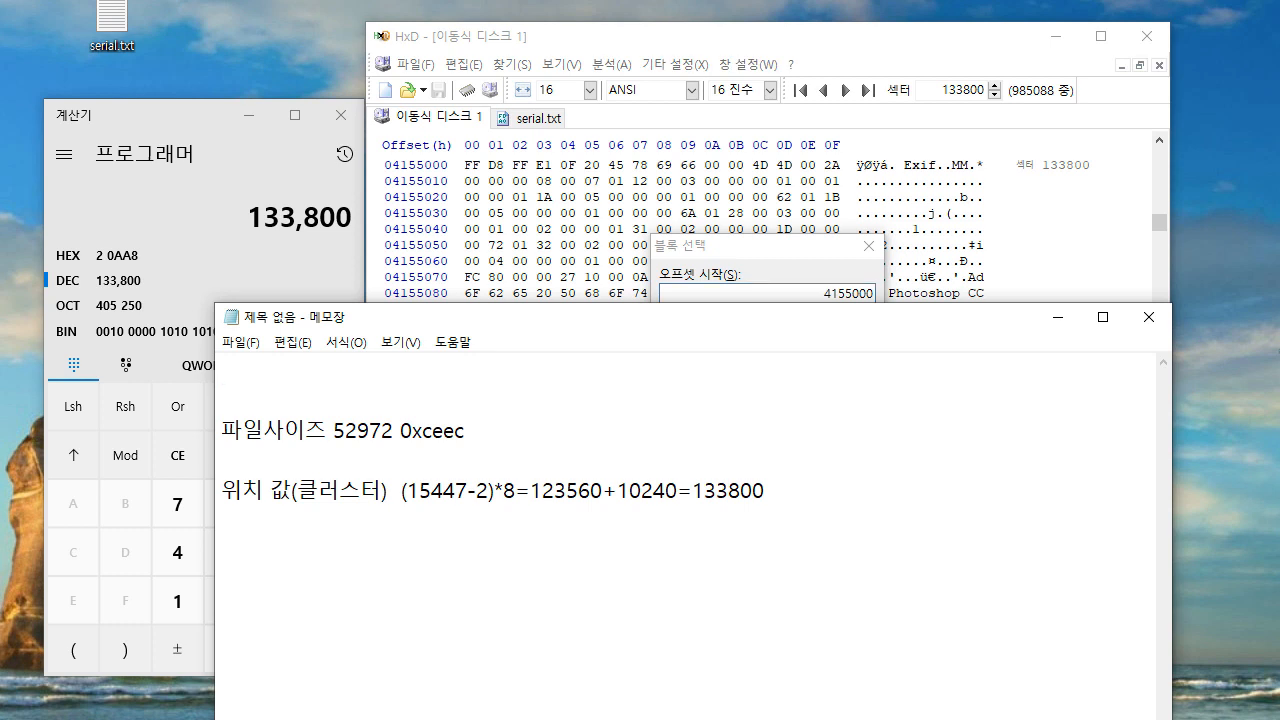
pyautogui.click(762, 246)
pyautogui.doubleClick(868, 393)
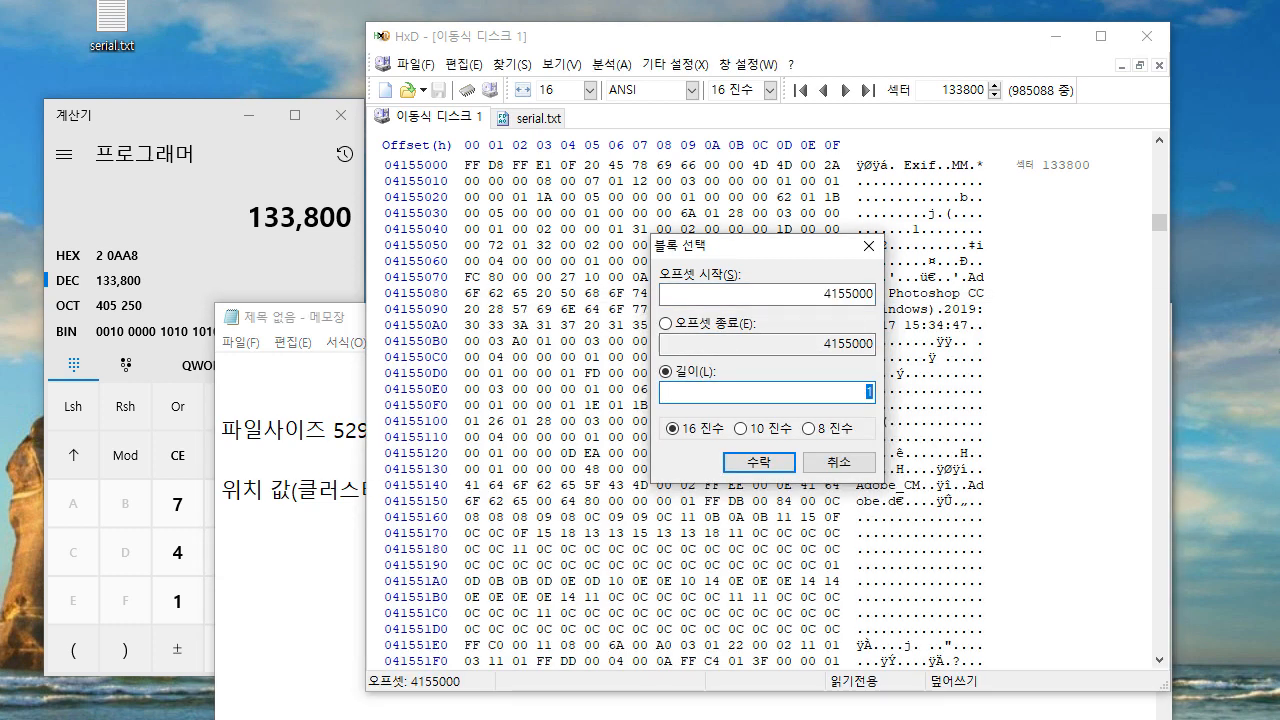
pyautogui.write('CEEC')
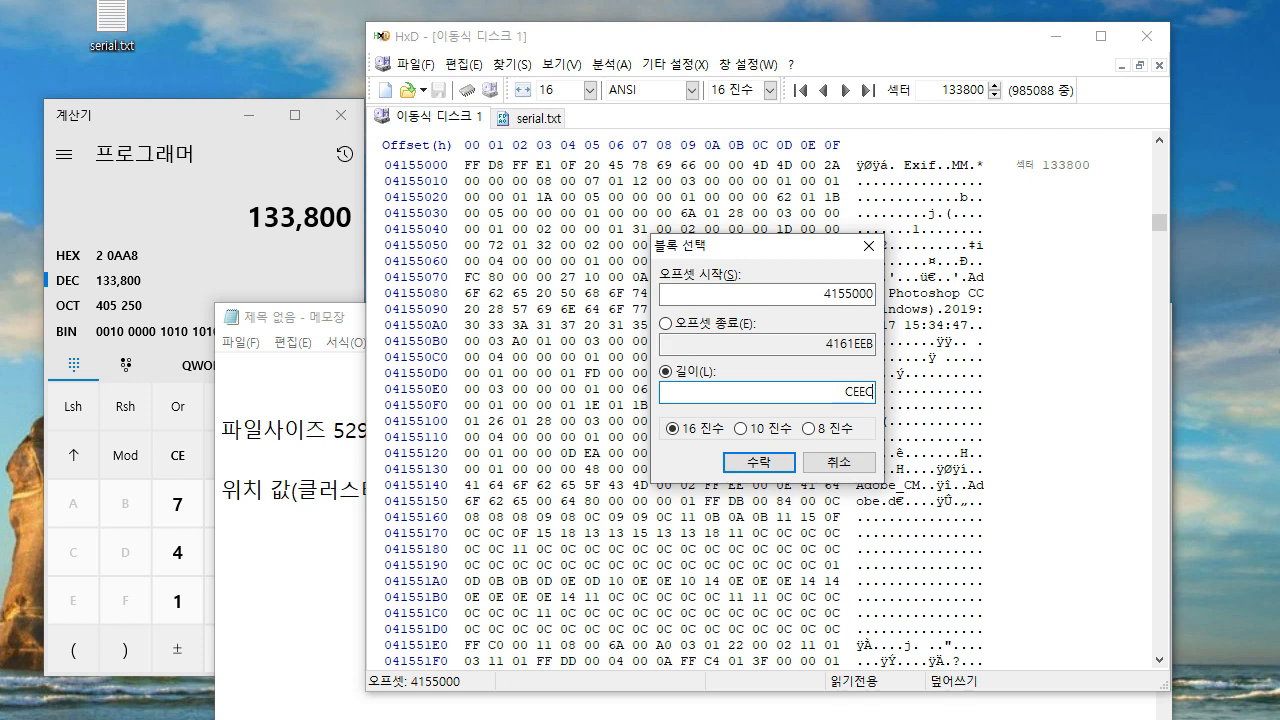
pyautogui.press('Return')
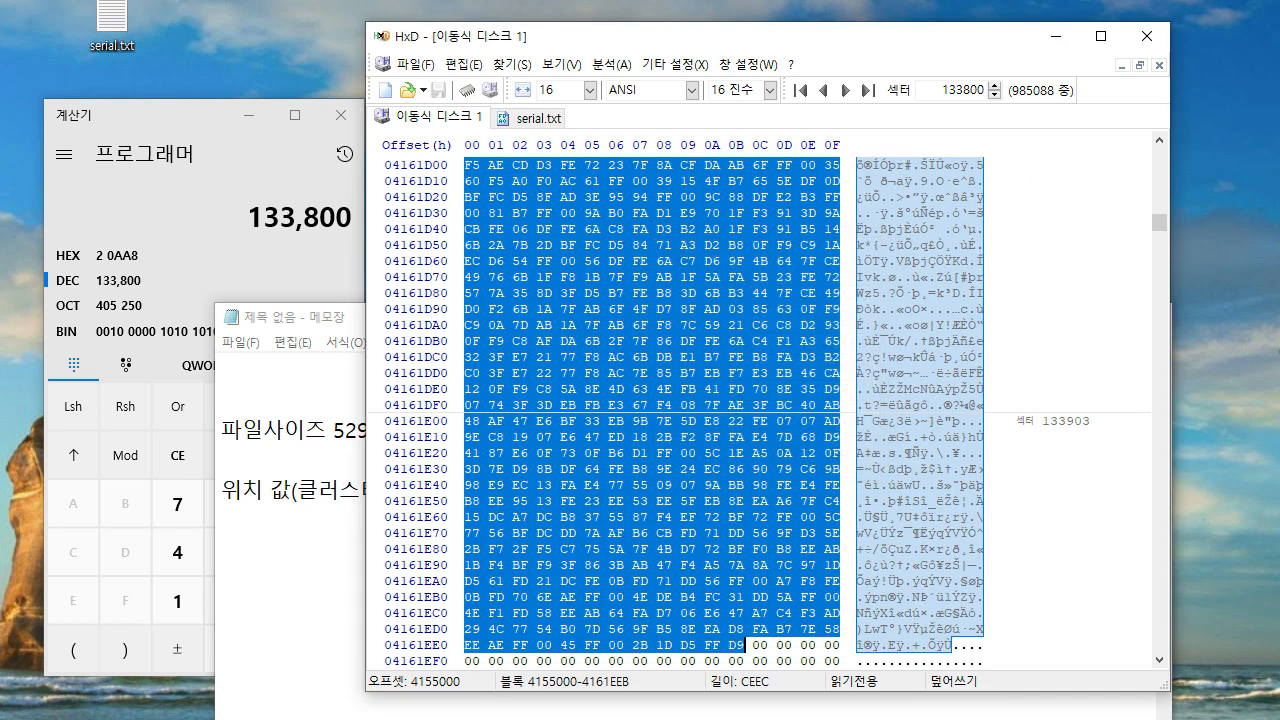
# Step: Copy the selected JPG data block from the removable disk
pyautogui.rightClick(590, 423)
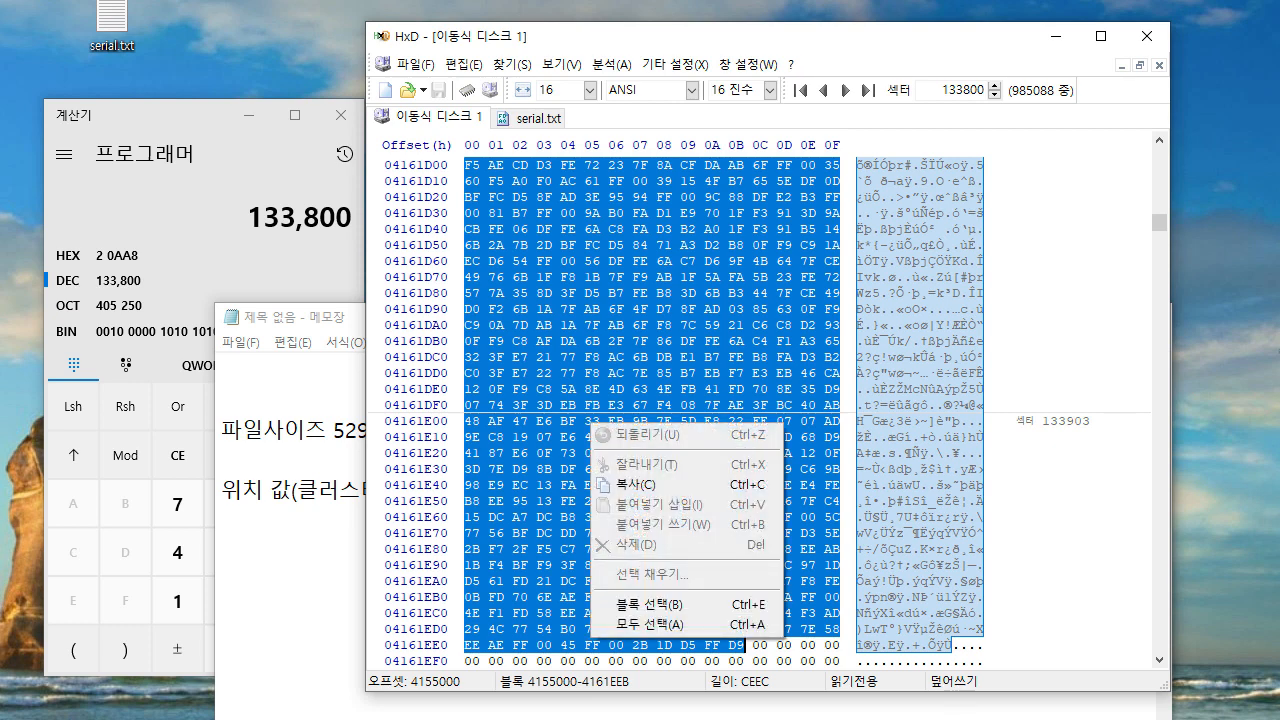
pyautogui.rightClick(552, 264)
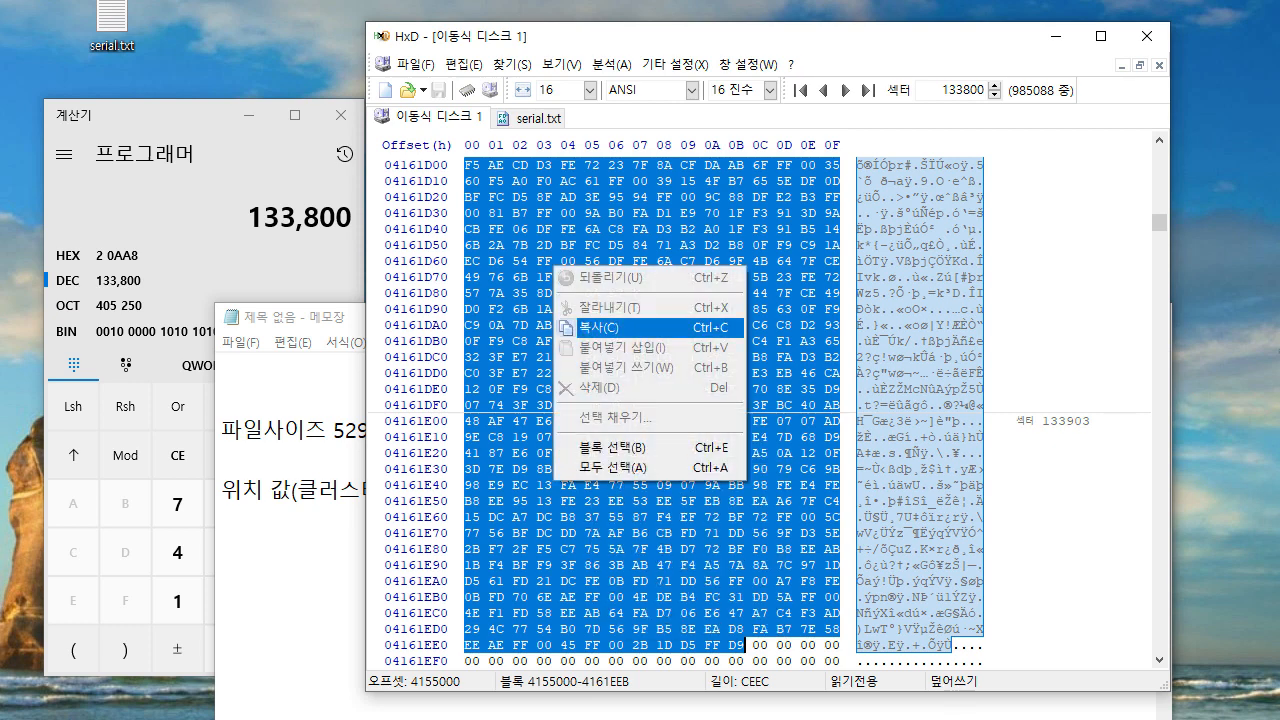
pyautogui.click(605, 330)
# Step: Create a new empty file in HxD and paste-write the copied JPG data into it, accepting the file size change
pyautogui.click(410, 64)
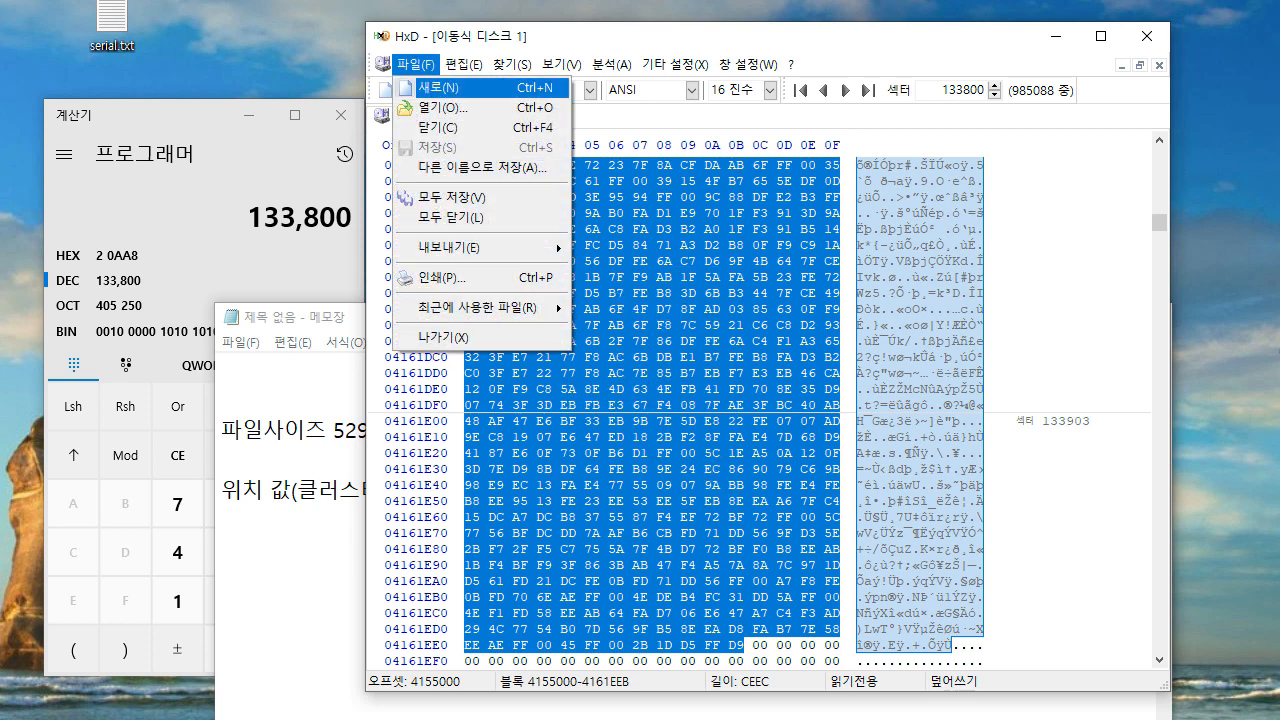
pyautogui.click(455, 86)
pyautogui.rightClick(467, 177)
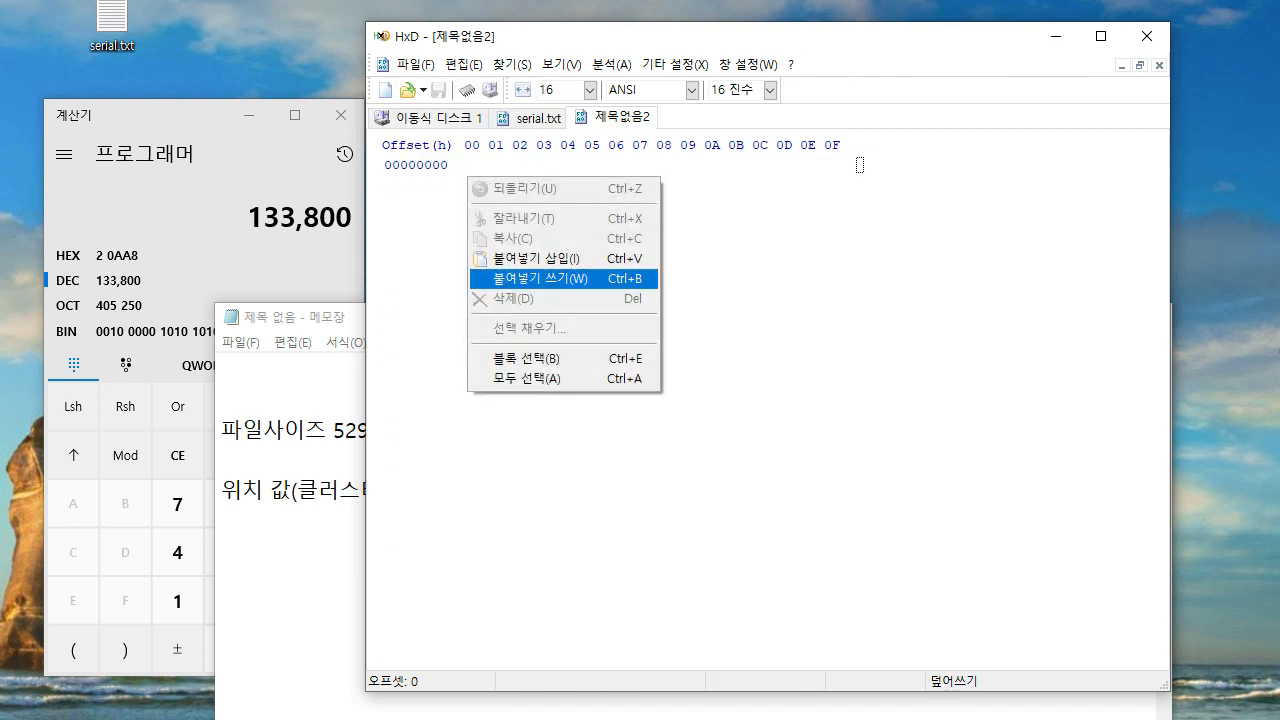
pyautogui.click(530, 279)
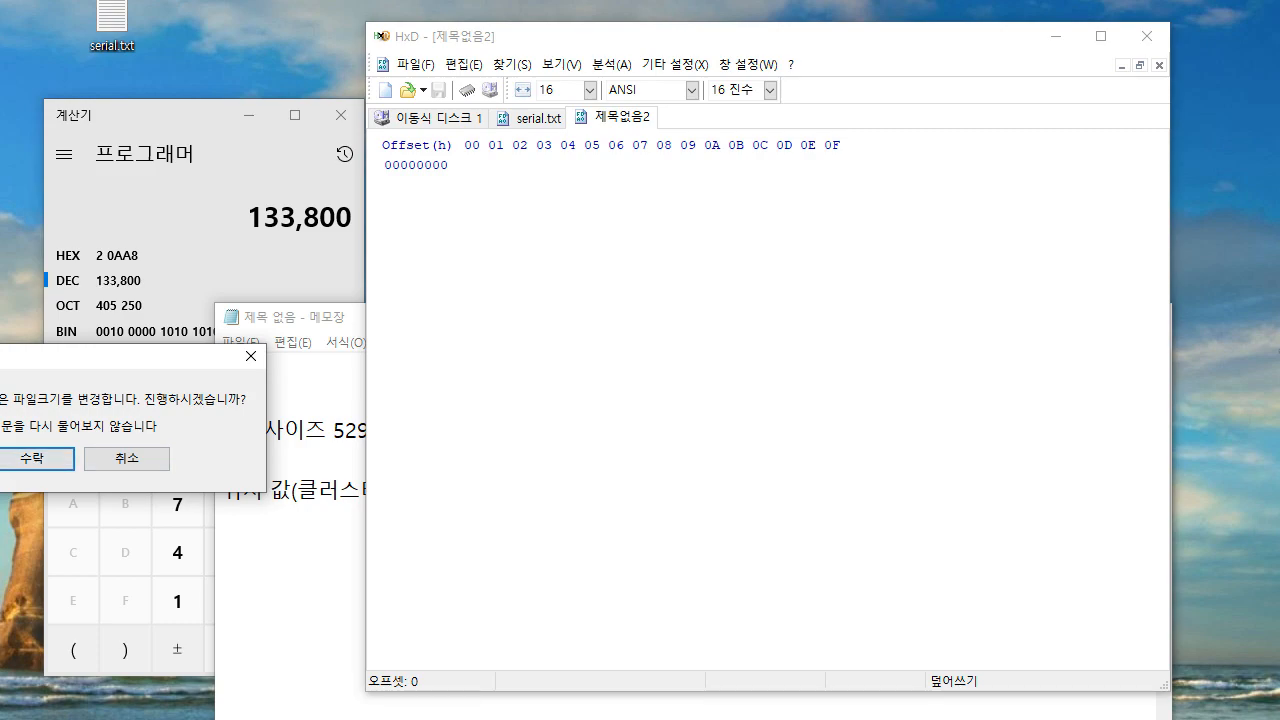
pyautogui.click(545, 488)
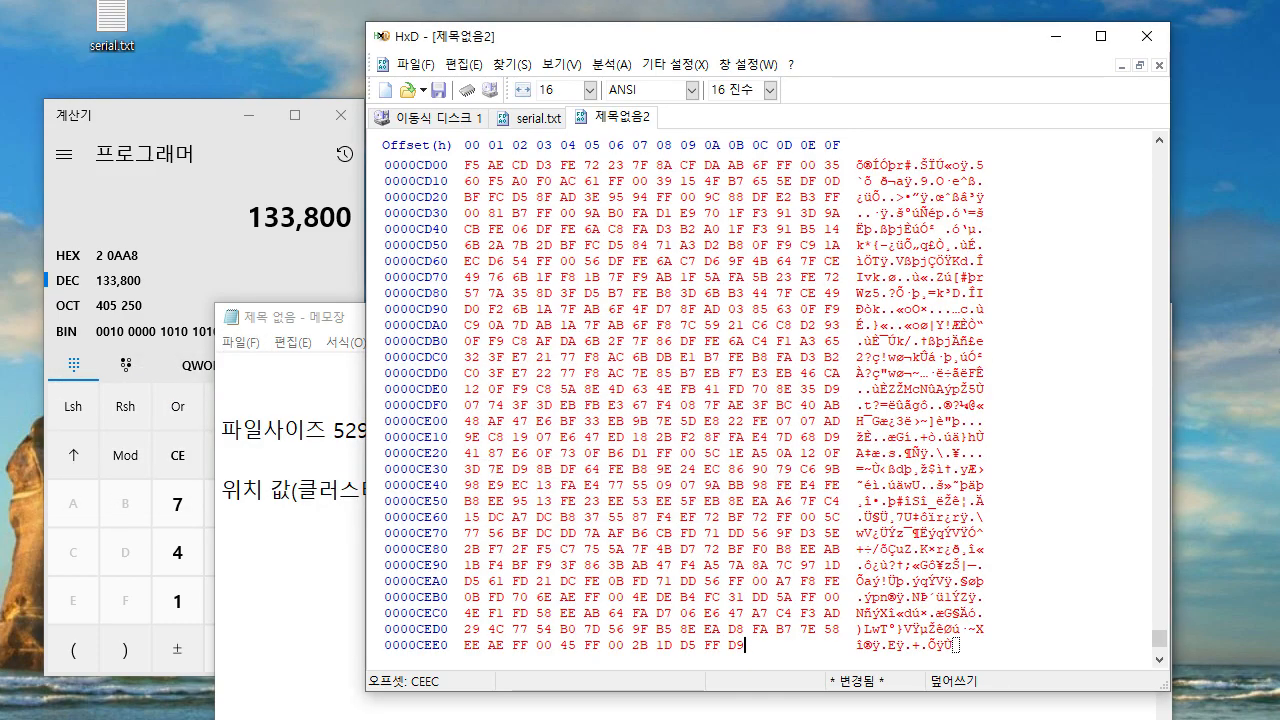
# Step: Save the new file as image.jpg on the desktop, and view the recovered picture in the photo viewer
pyautogui.moveTo(516, 229); pyautogui.dragTo(573, 469)
pyautogui.scroll(12, 573, 469)
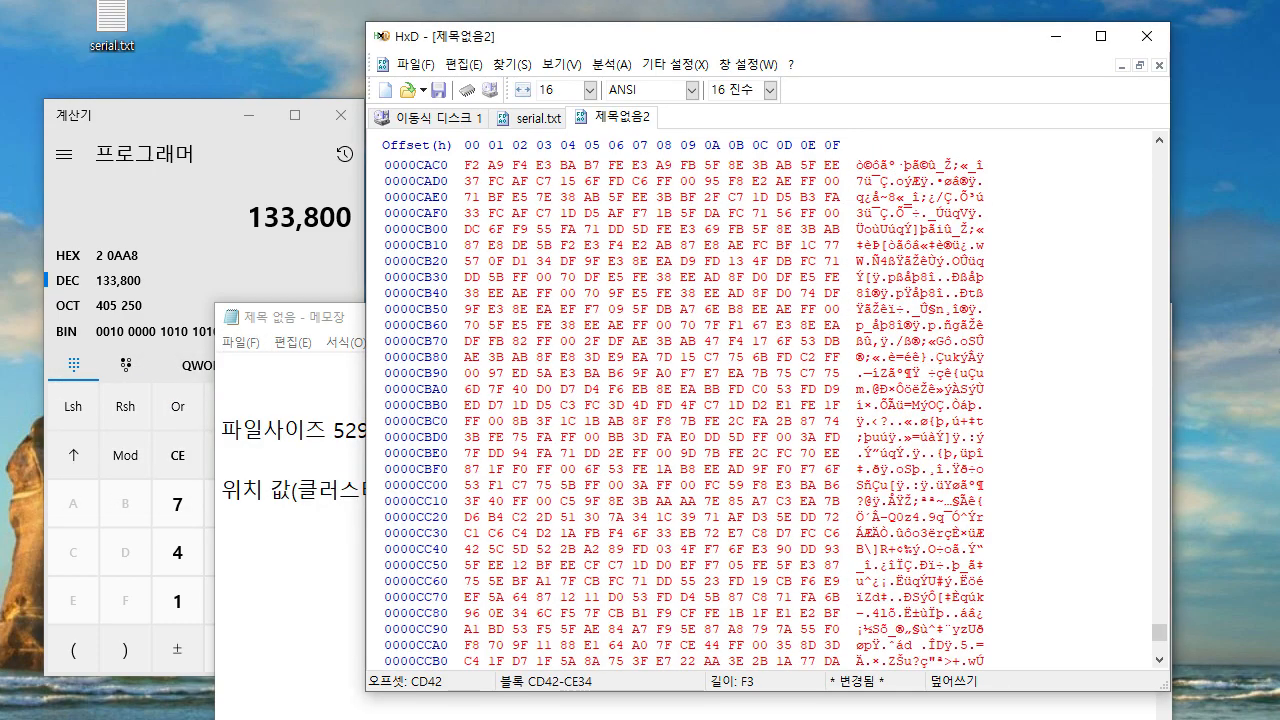
pyautogui.moveTo(1159, 632); pyautogui.dragTo(1159, 155)
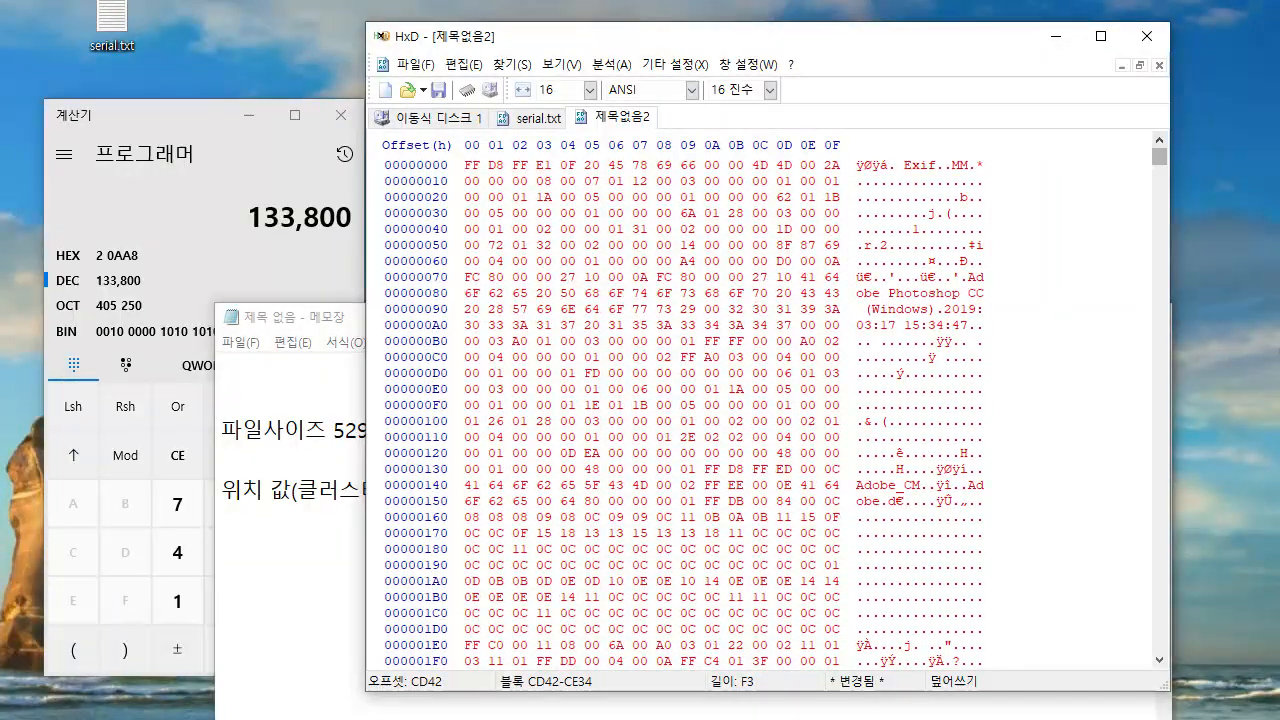
pyautogui.click(489, 197)
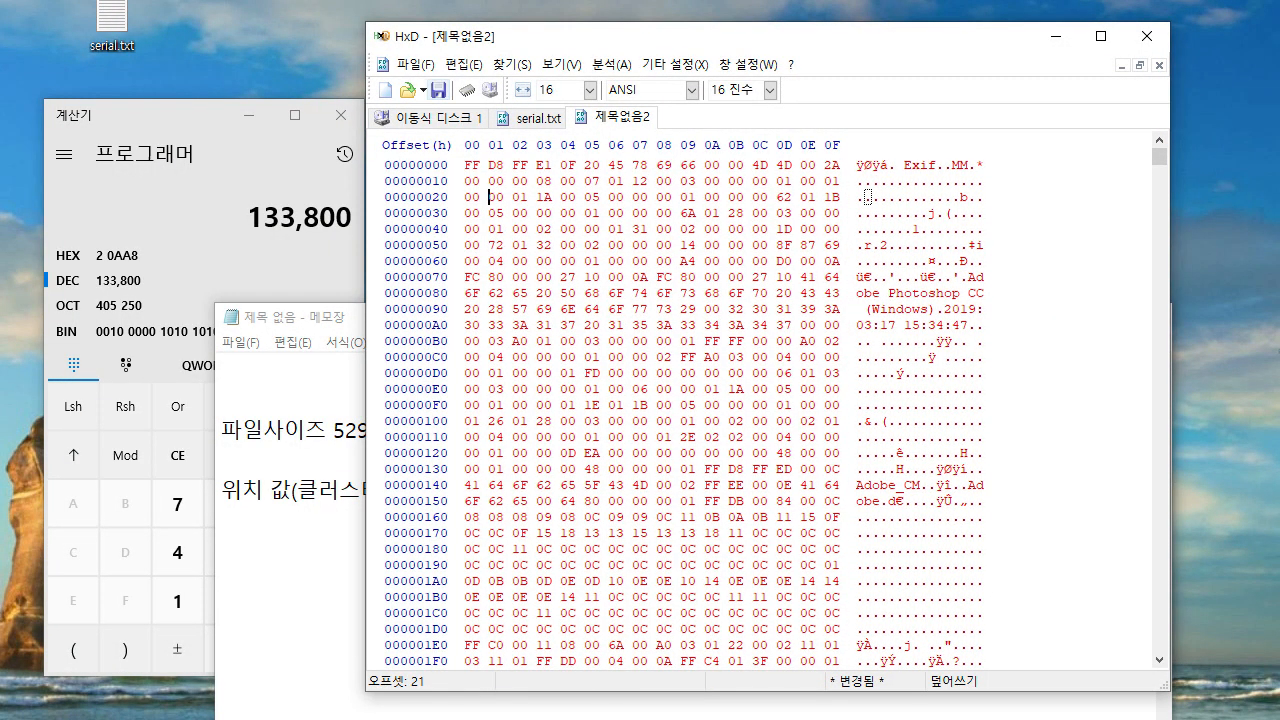
pyautogui.click(415, 64)
pyautogui.click(450, 163)
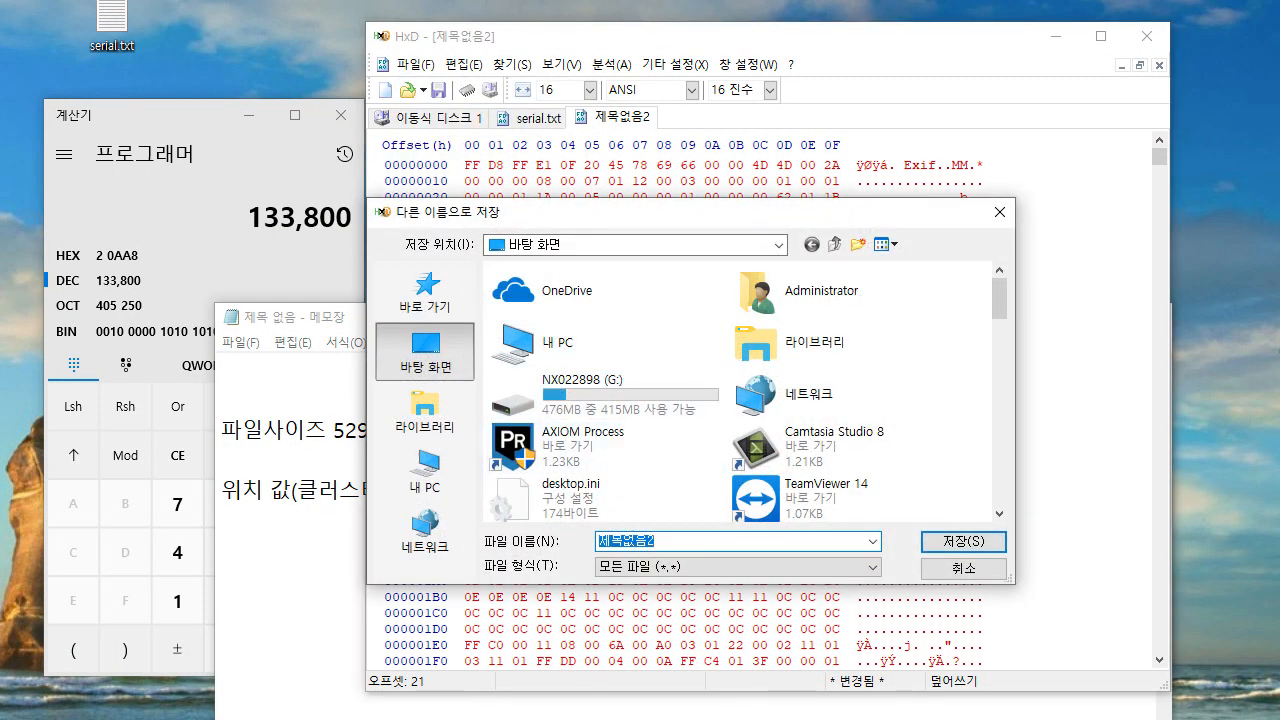
pyautogui.write('i')
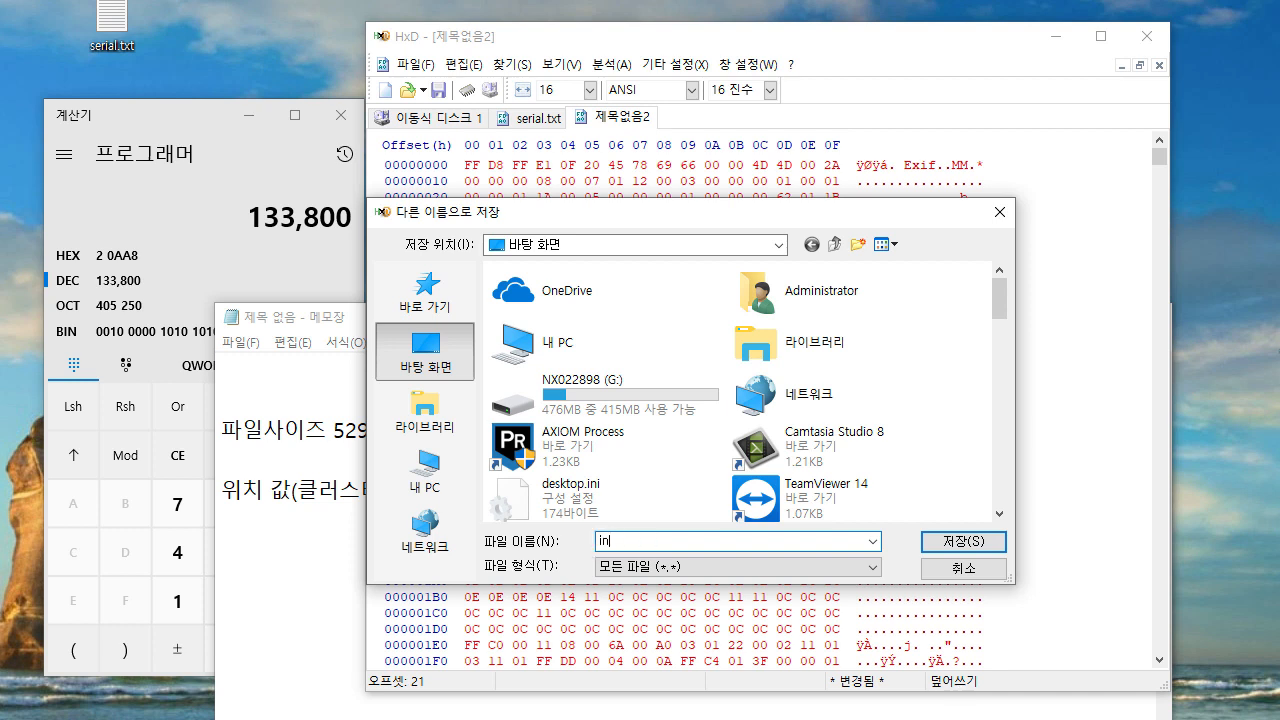
pyautogui.write('mage.jpg')
pyautogui.press('Return')
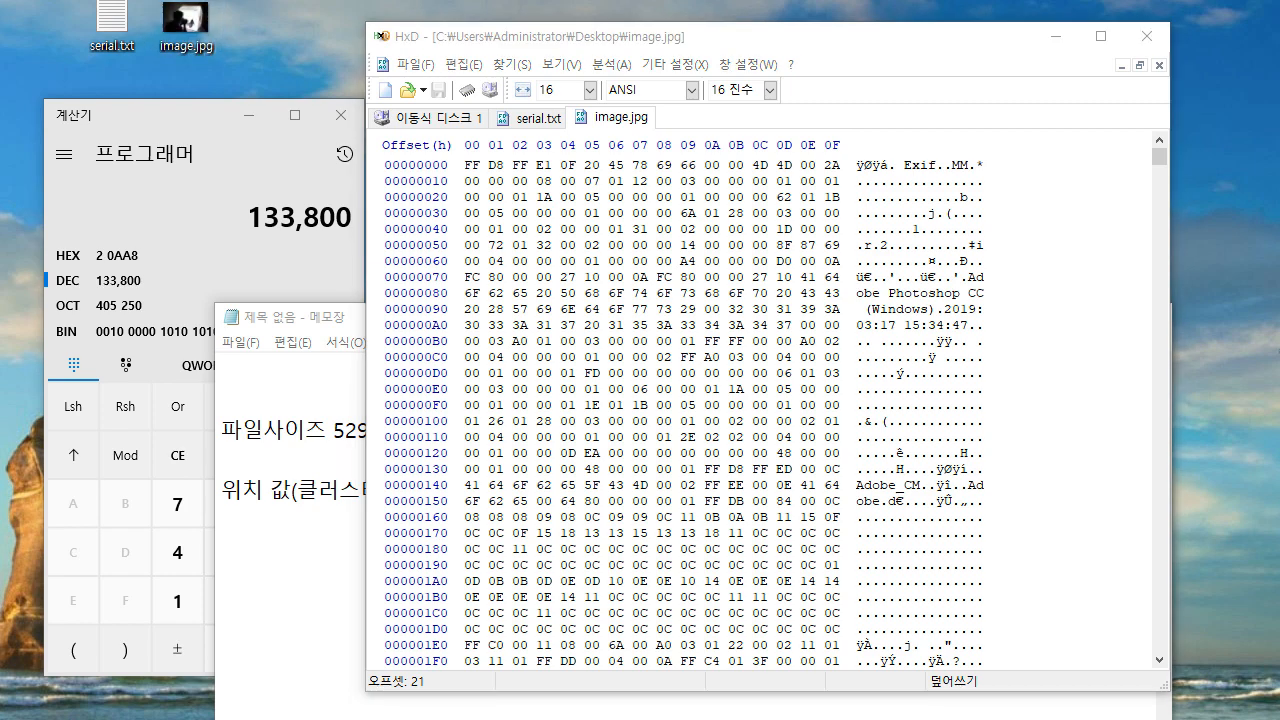
pyautogui.doubleClick(186, 26)
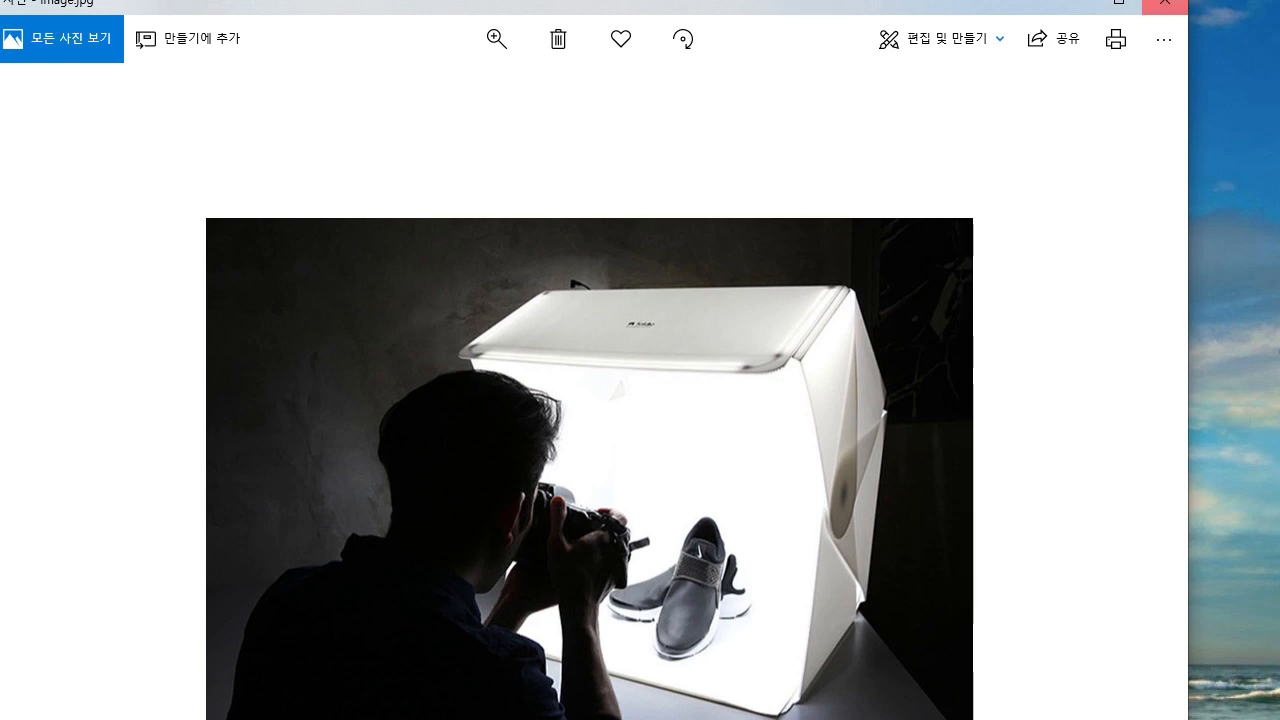
pyautogui.click(1164, 3)
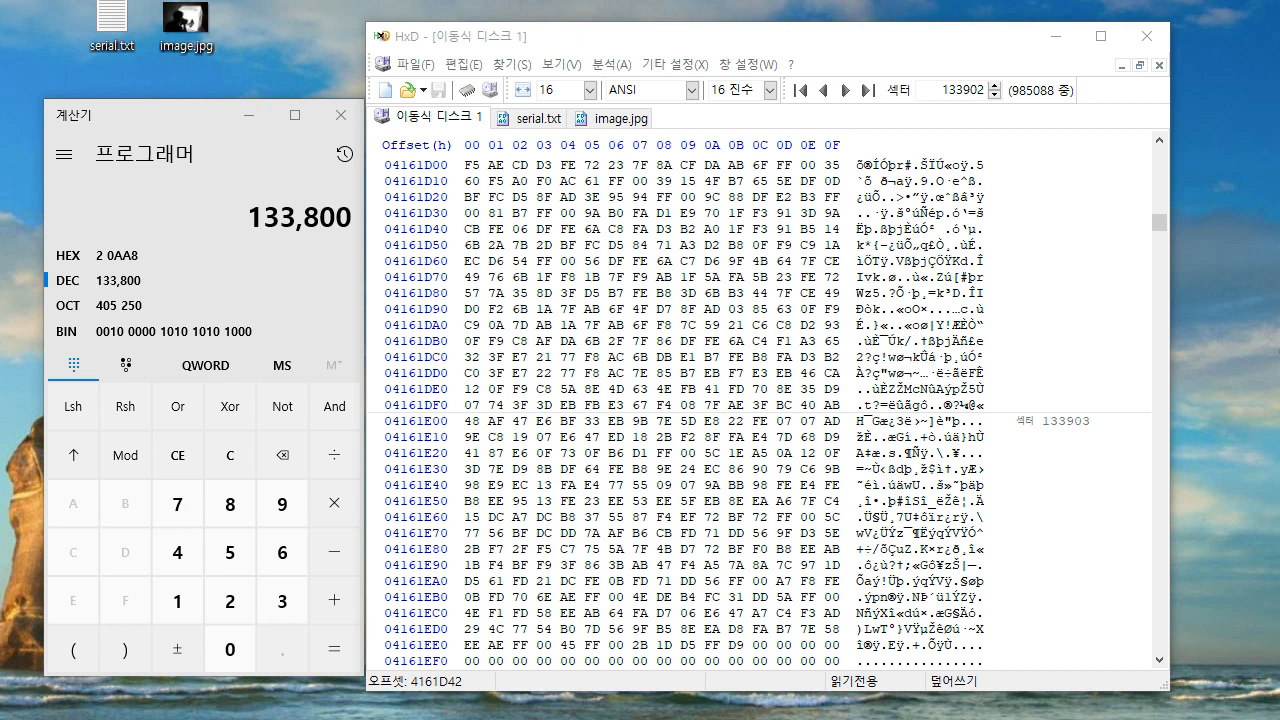
# Step: Compare the JPG header signature FF D8 in the Notepad notes with the first two bytes of image.jpg in HxD
pyautogui.hotkey('alt', 'Tab')
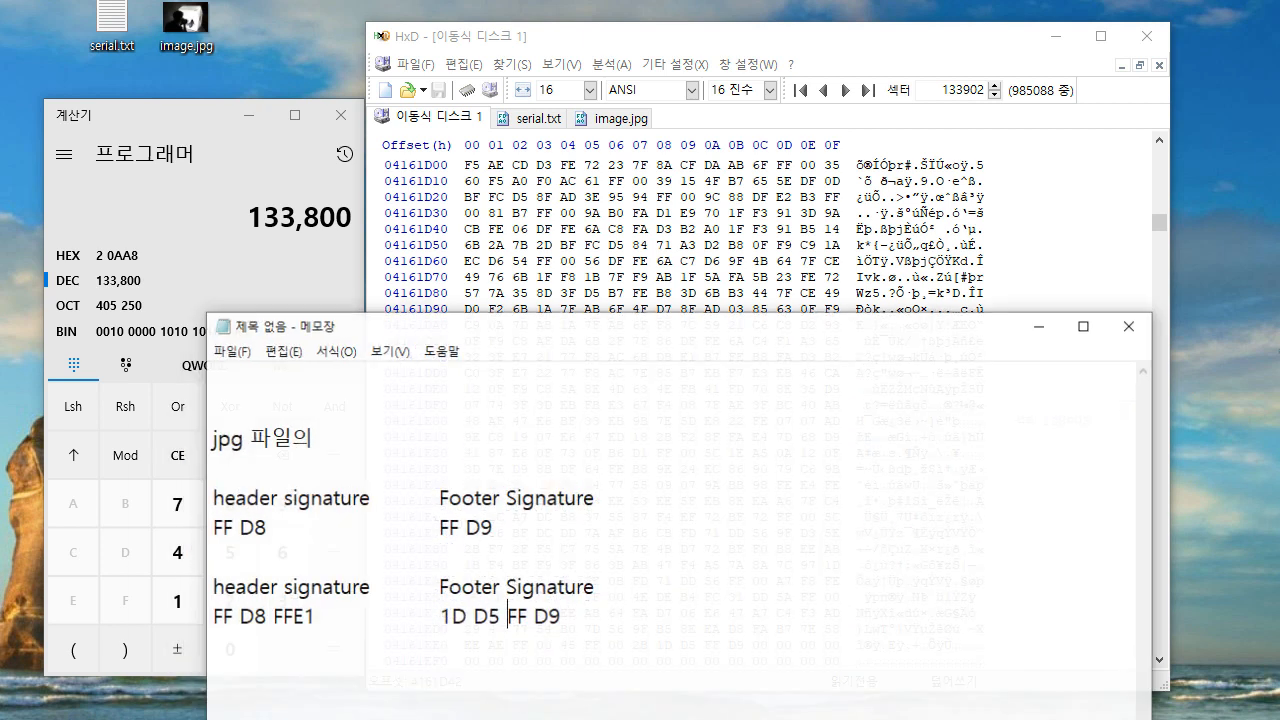
pyautogui.moveTo(640, 317); pyautogui.dragTo(670, 189)
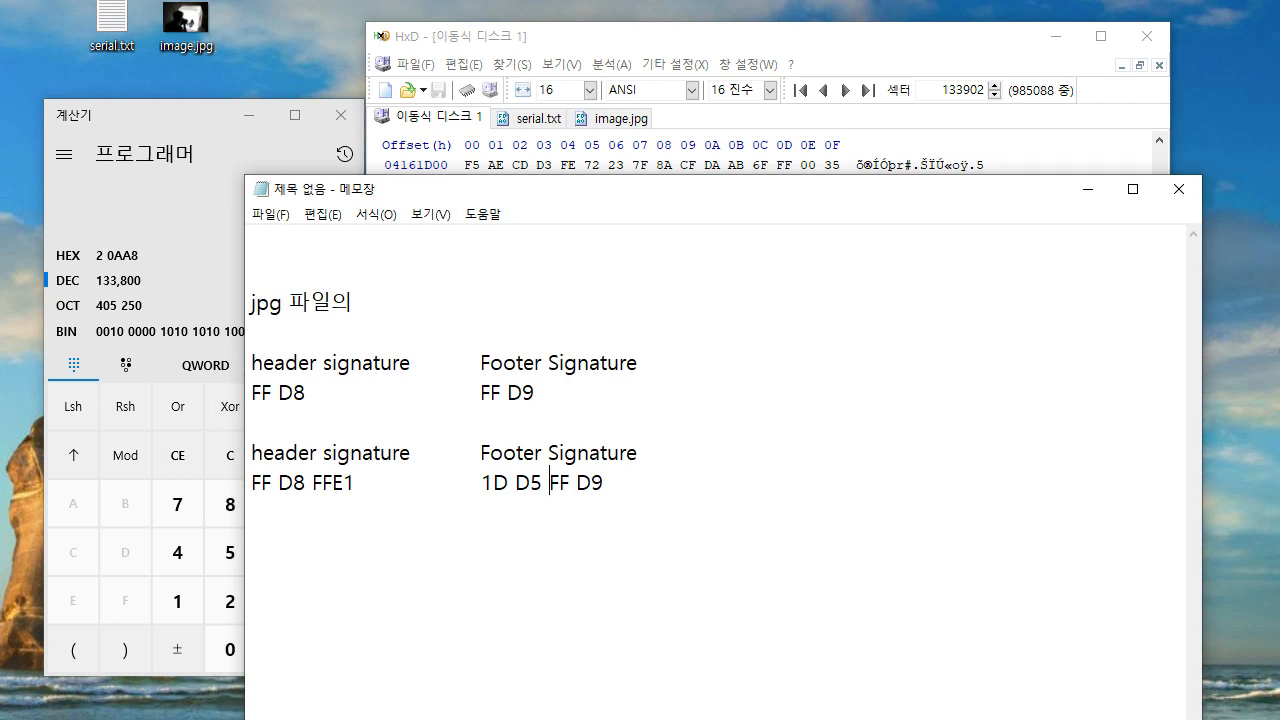
pyautogui.moveTo(306, 393); pyautogui.dragTo(251, 393)
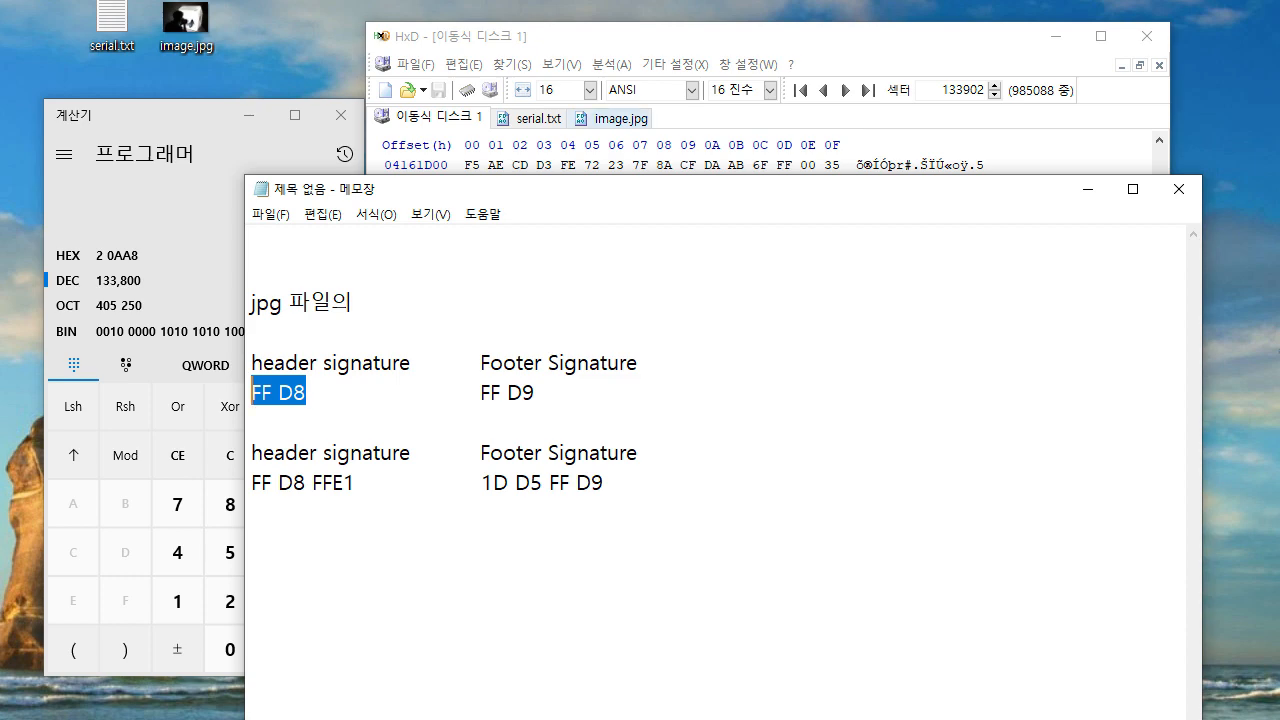
pyautogui.click(620, 118)
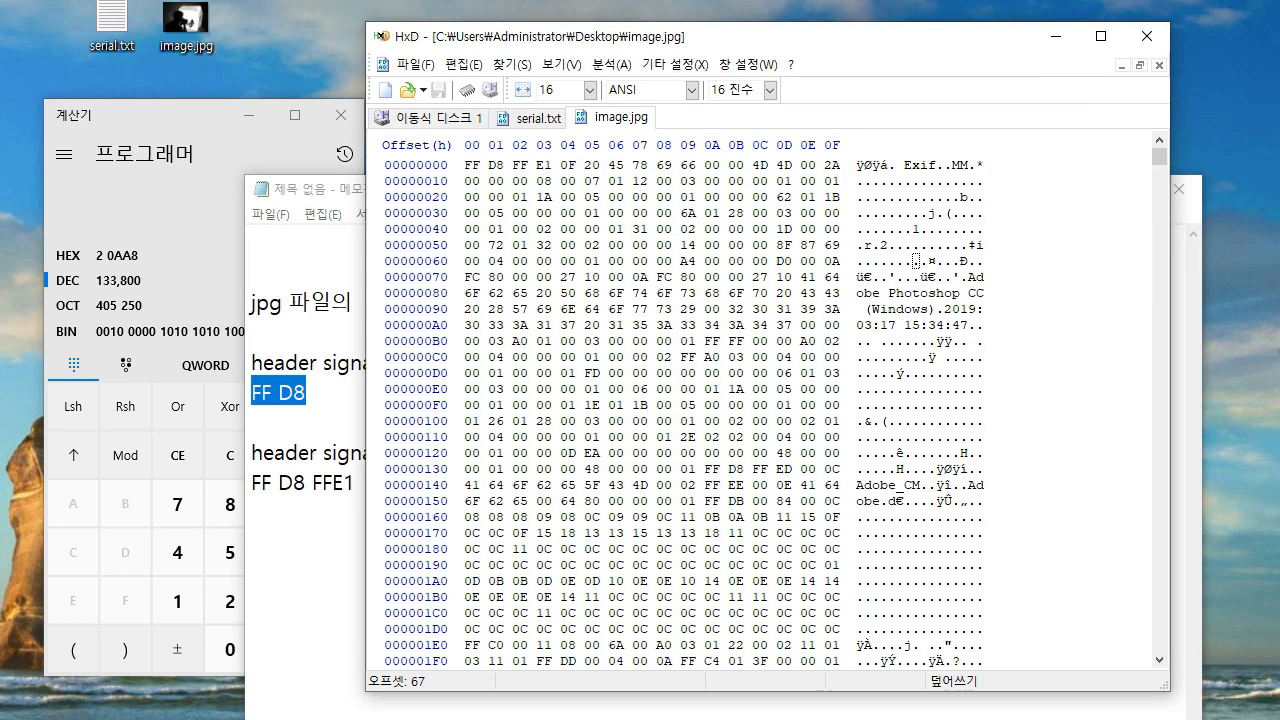
pyautogui.moveTo(466, 164); pyautogui.dragTo(505, 164)
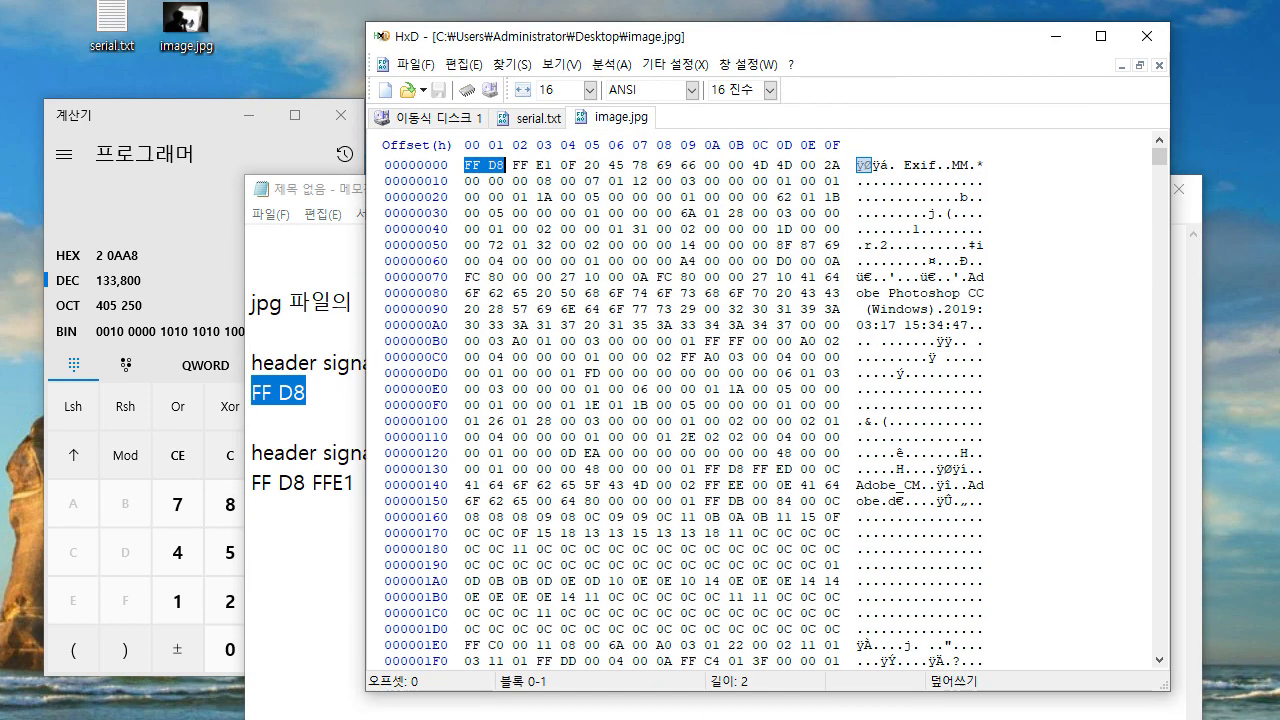
# Step: Compare the noted JPG footer signature FF D9 with the last two bytes of image.jpg
pyautogui.click(254, 268)
pyautogui.moveTo(491, 392); pyautogui.dragTo(536, 392)
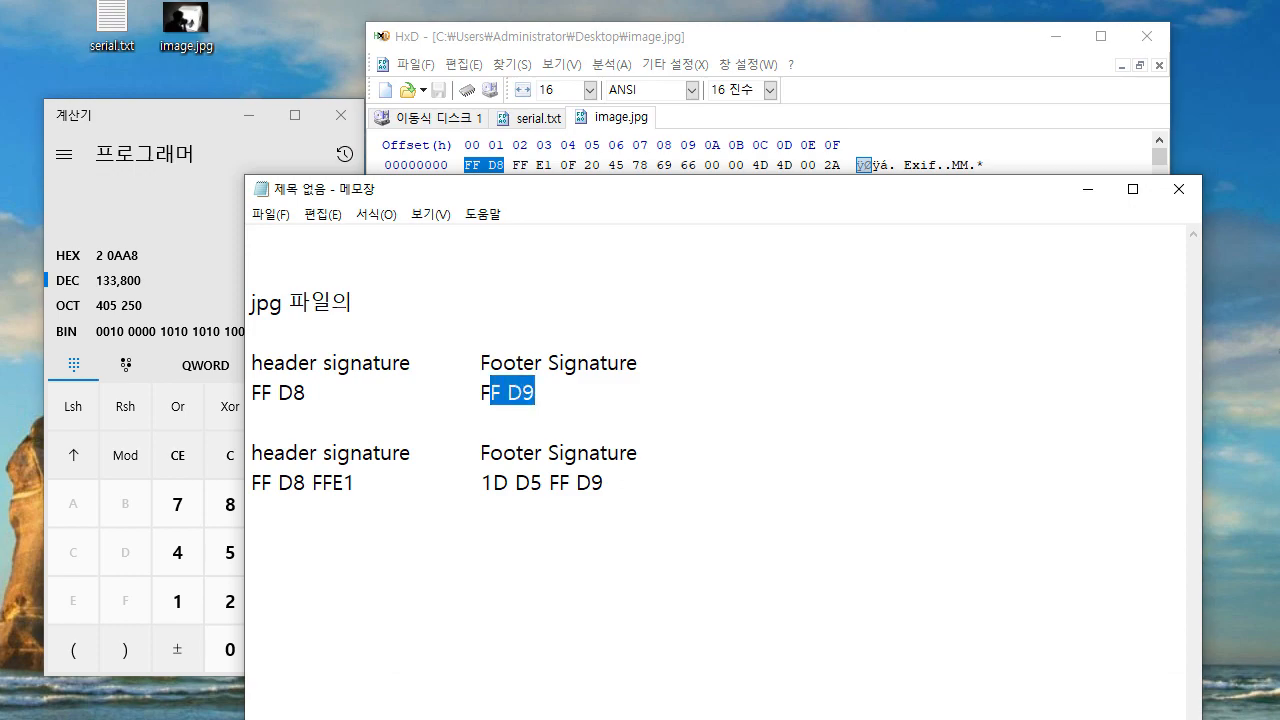
pyautogui.hotkey('alt', 'Tab')
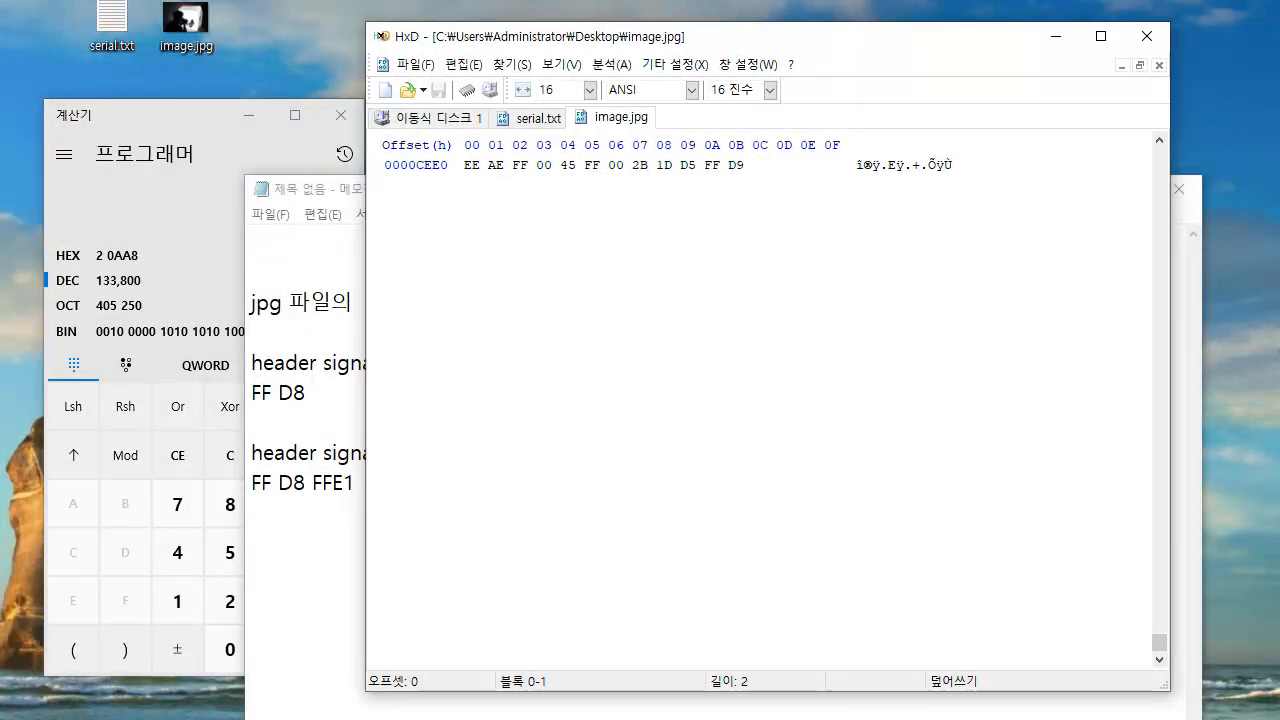
pyautogui.moveTo(707, 165); pyautogui.dragTo(744, 165)
pyautogui.scroll(4, 760, 400)
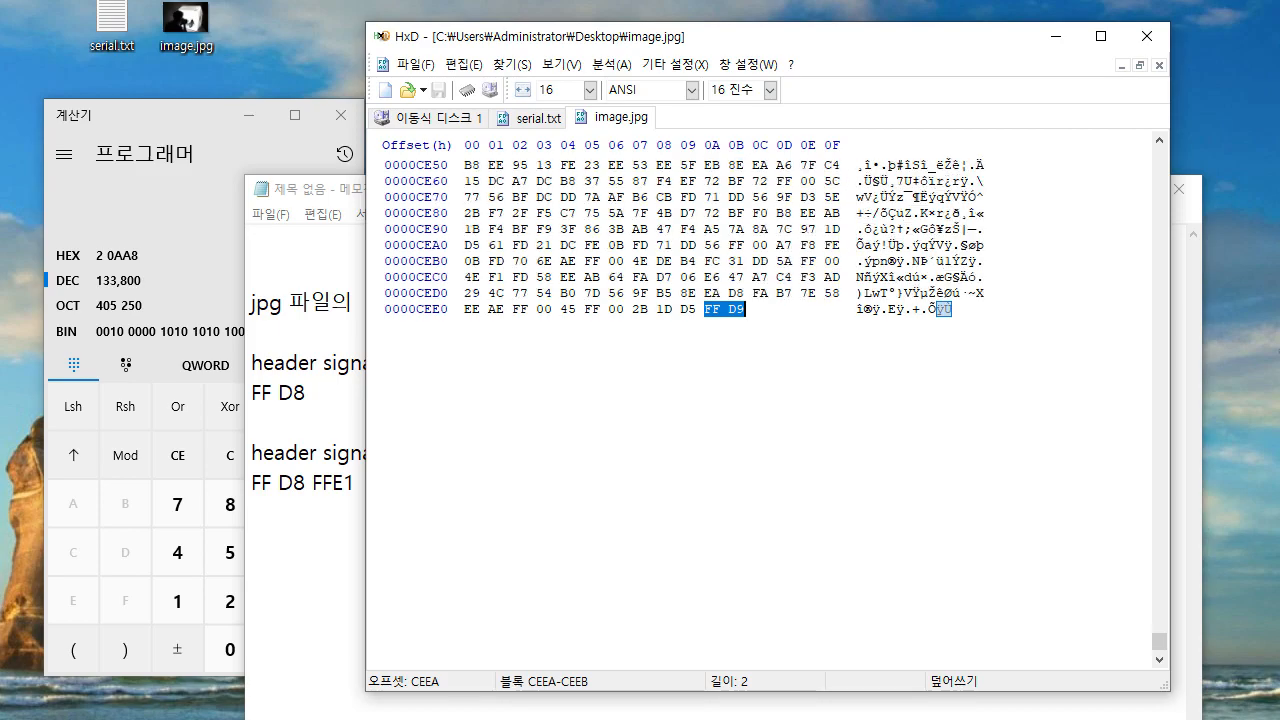
pyautogui.moveTo(1159, 641); pyautogui.dragTo(1159, 156)
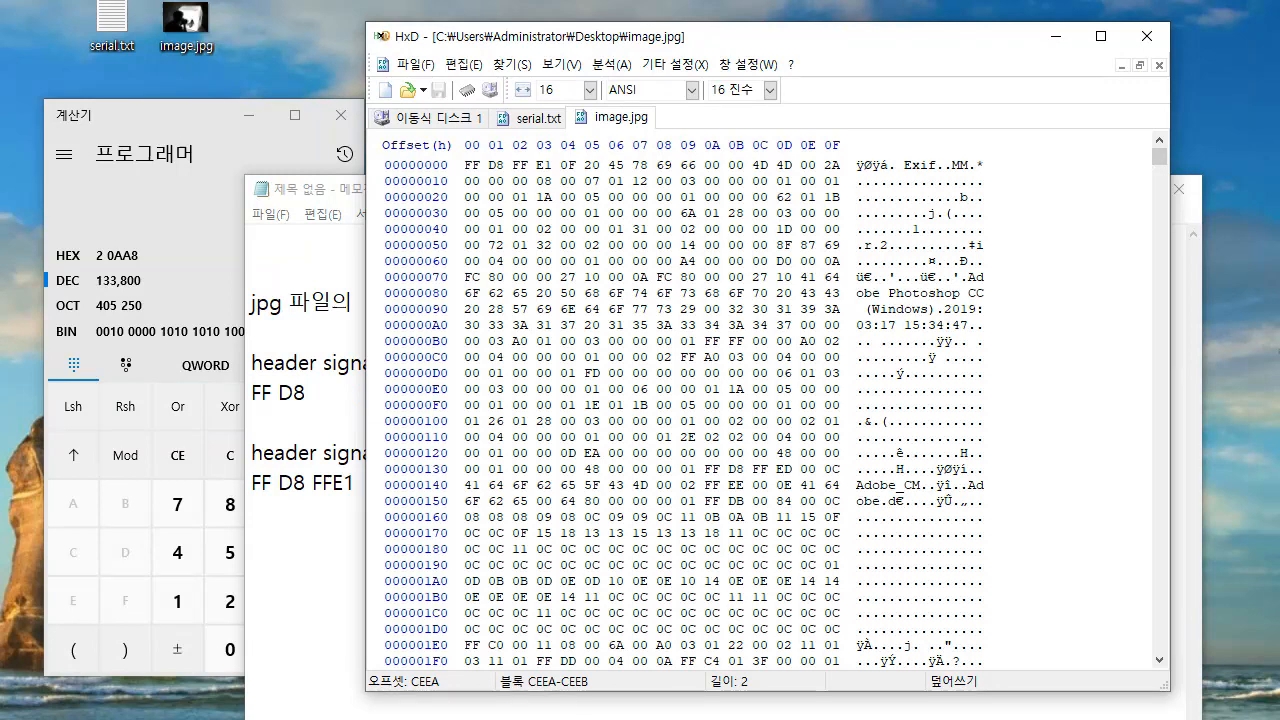
# Step: Select the first four bytes of image.jpg and correct the longer header signature in the Notepad notes to FF D8 FF E1
pyautogui.click(322, 189)
pyautogui.moveTo(322, 189); pyautogui.dragTo(323, 229)
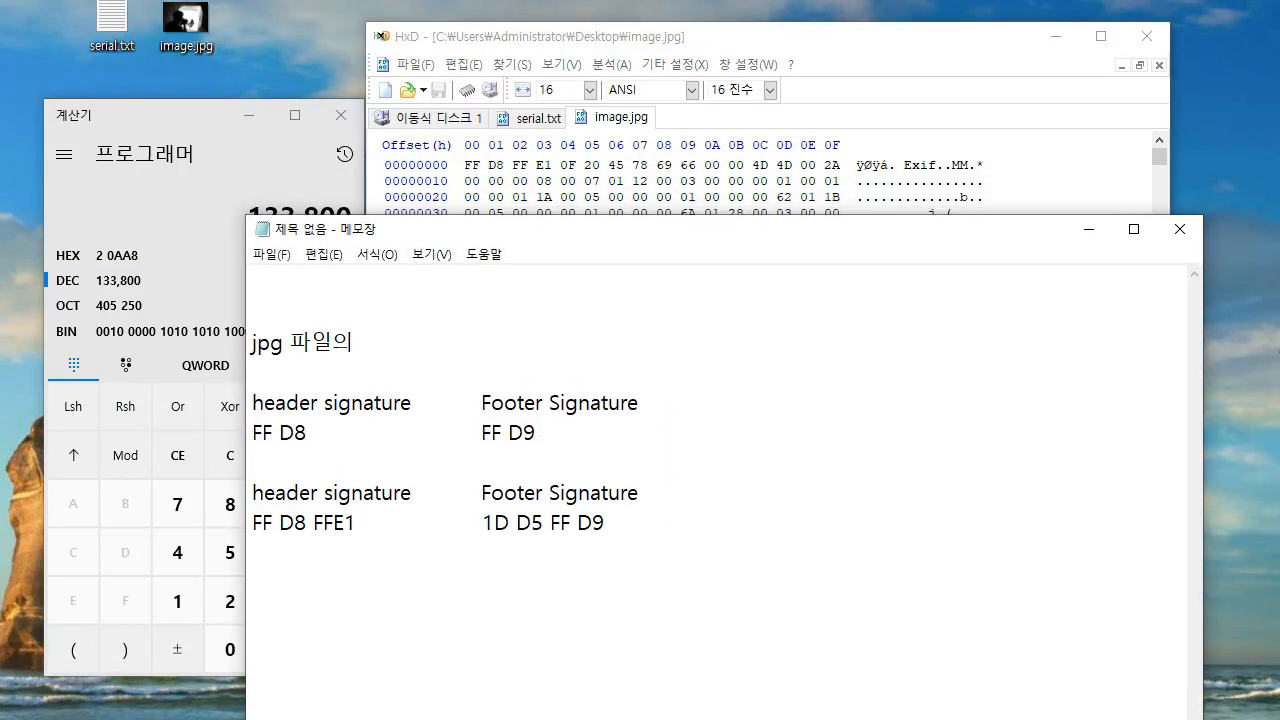
pyautogui.moveTo(466, 165); pyautogui.dragTo(552, 165)
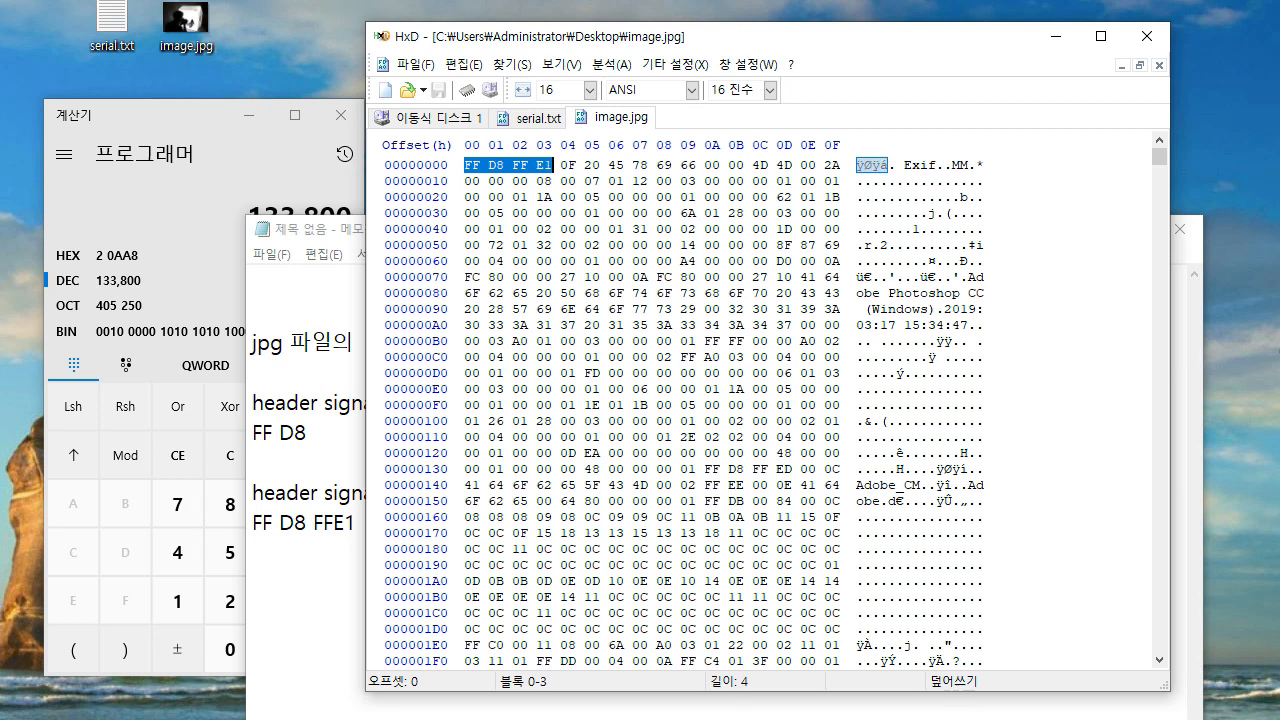
pyautogui.click(295, 522)
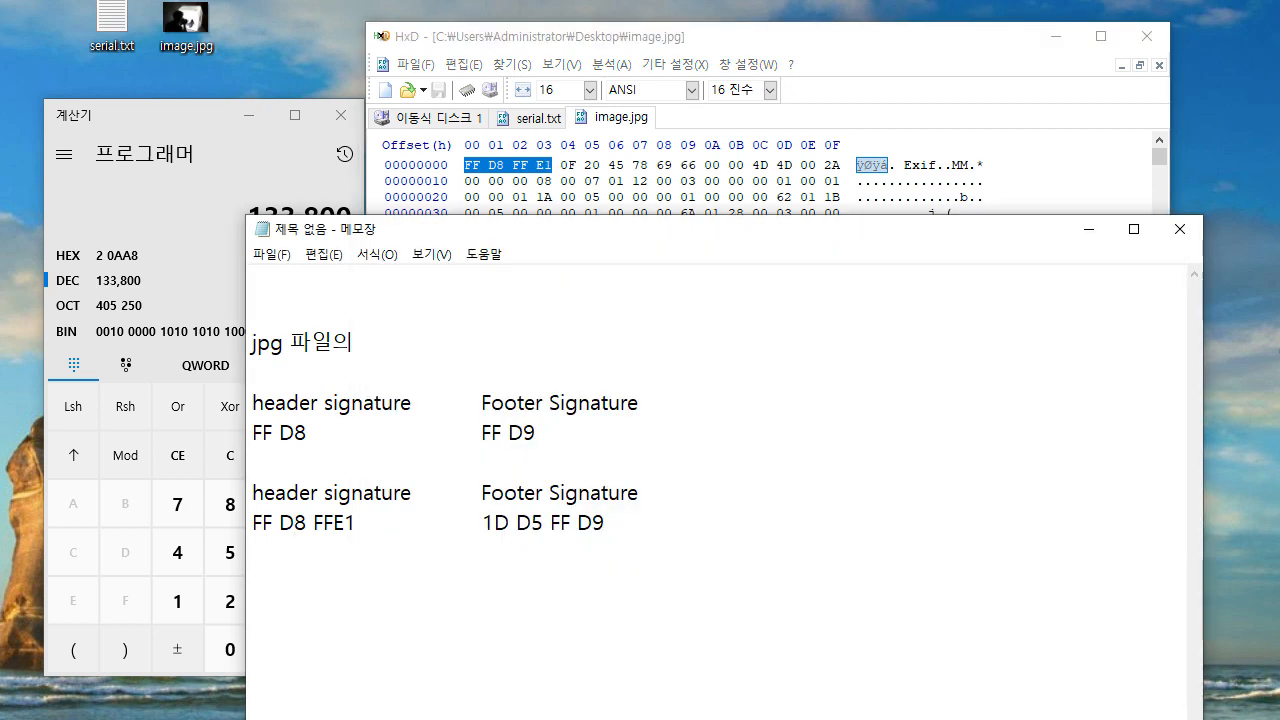
pyautogui.click(334, 522)
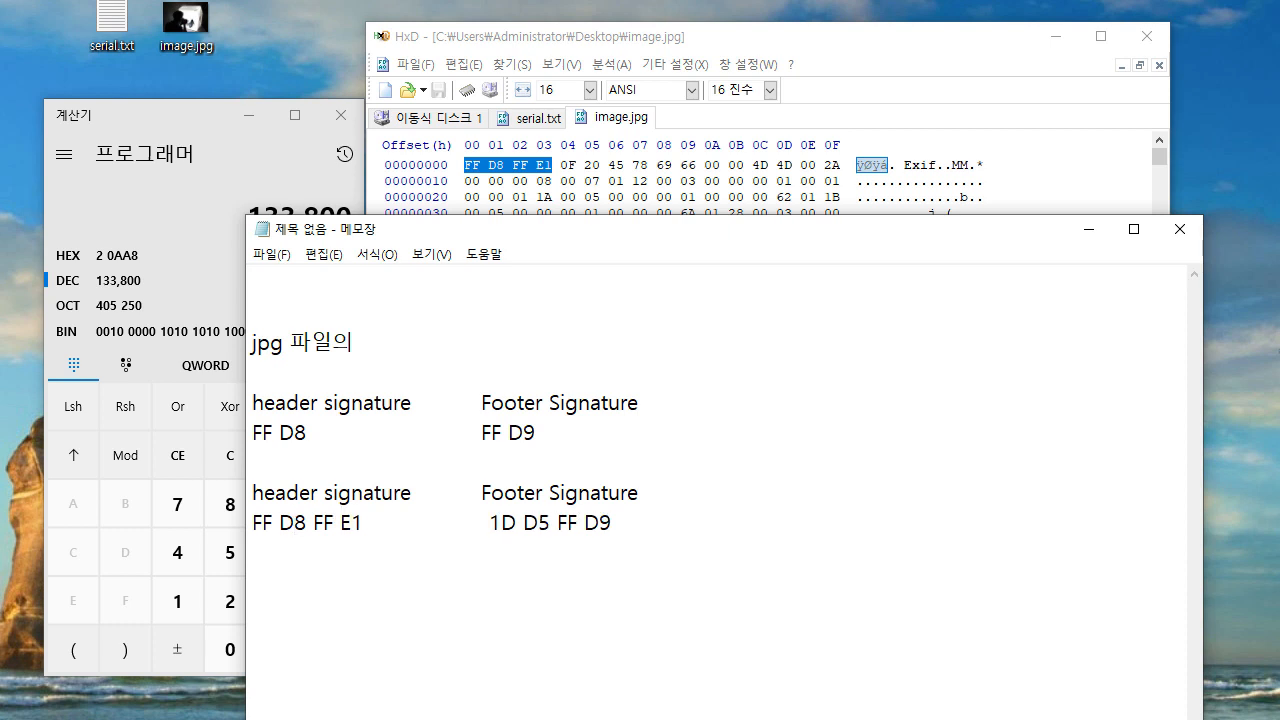
pyautogui.moveTo(392, 522); pyautogui.dragTo(252, 522)
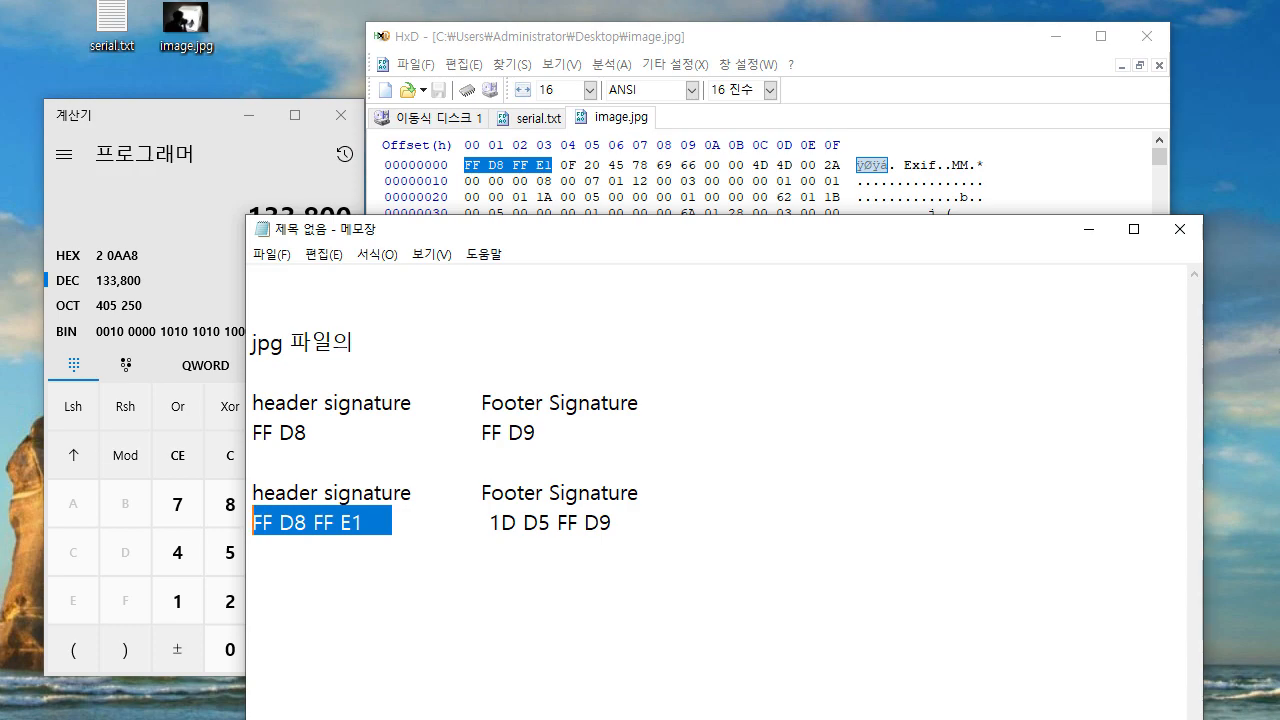
pyautogui.click(342, 522)
# Step: Compare the last four bytes of image.jpg with the noted longer footer signature 1D D5 FF D9
pyautogui.click(923, 181)
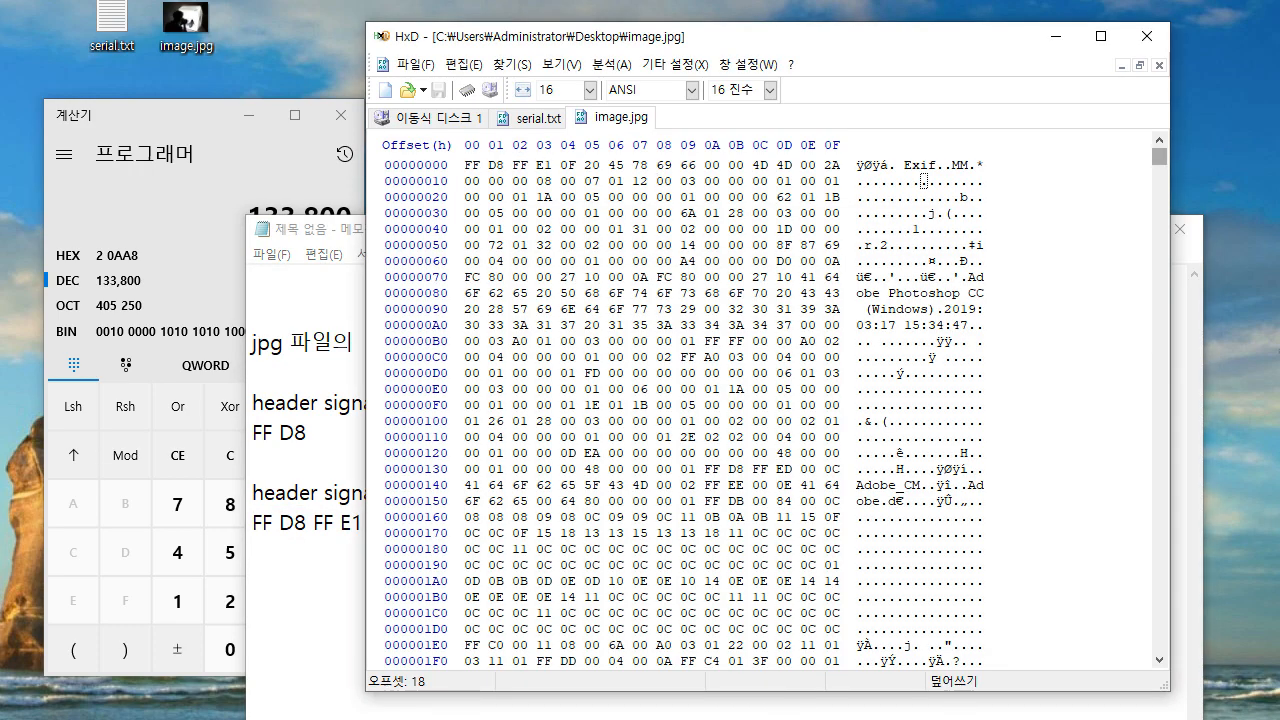
pyautogui.moveTo(1159, 157); pyautogui.dragTo(1159, 643)
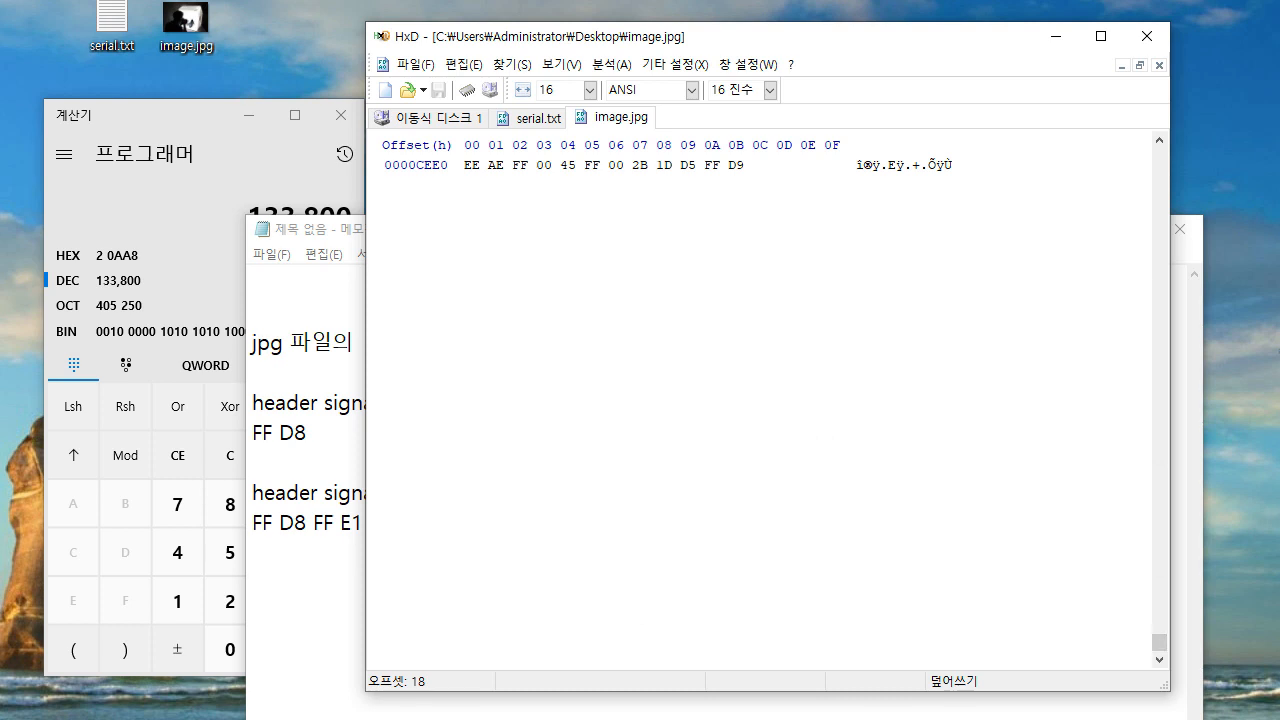
pyautogui.moveTo(658, 166); pyautogui.dragTo(745, 166)
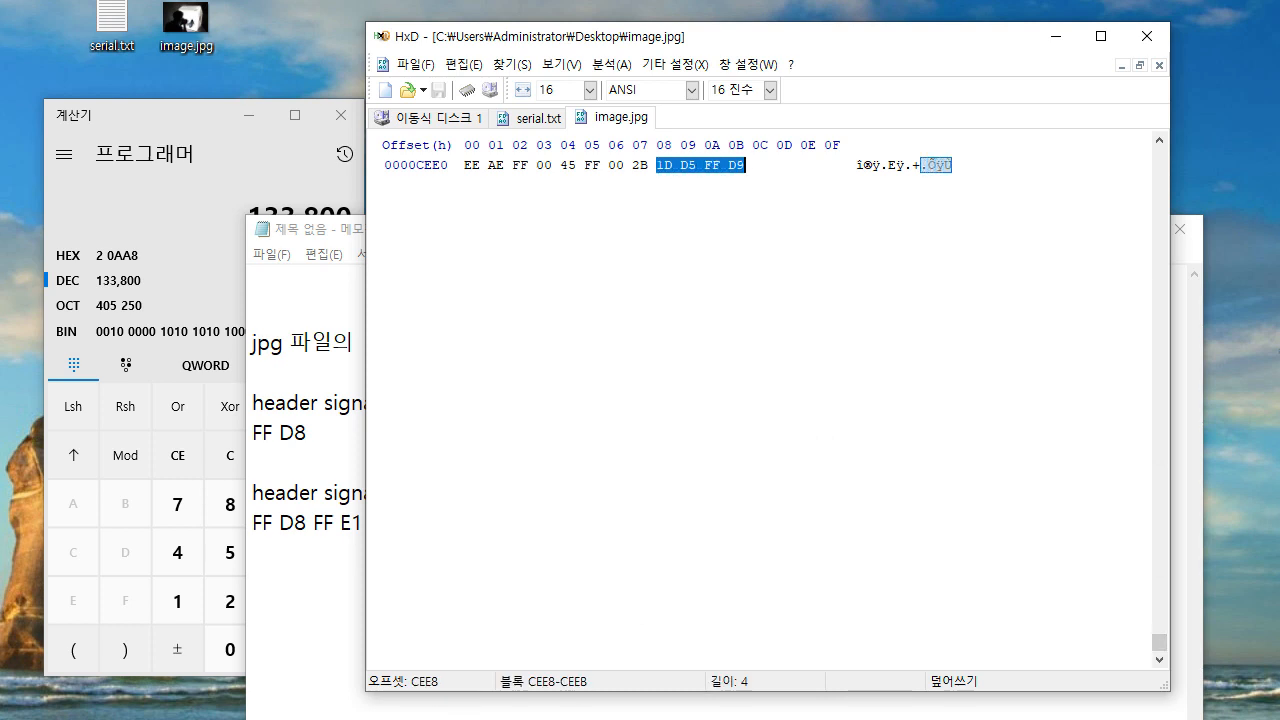
pyautogui.click(324, 522)
pyautogui.moveTo(489, 522); pyautogui.dragTo(613, 522)
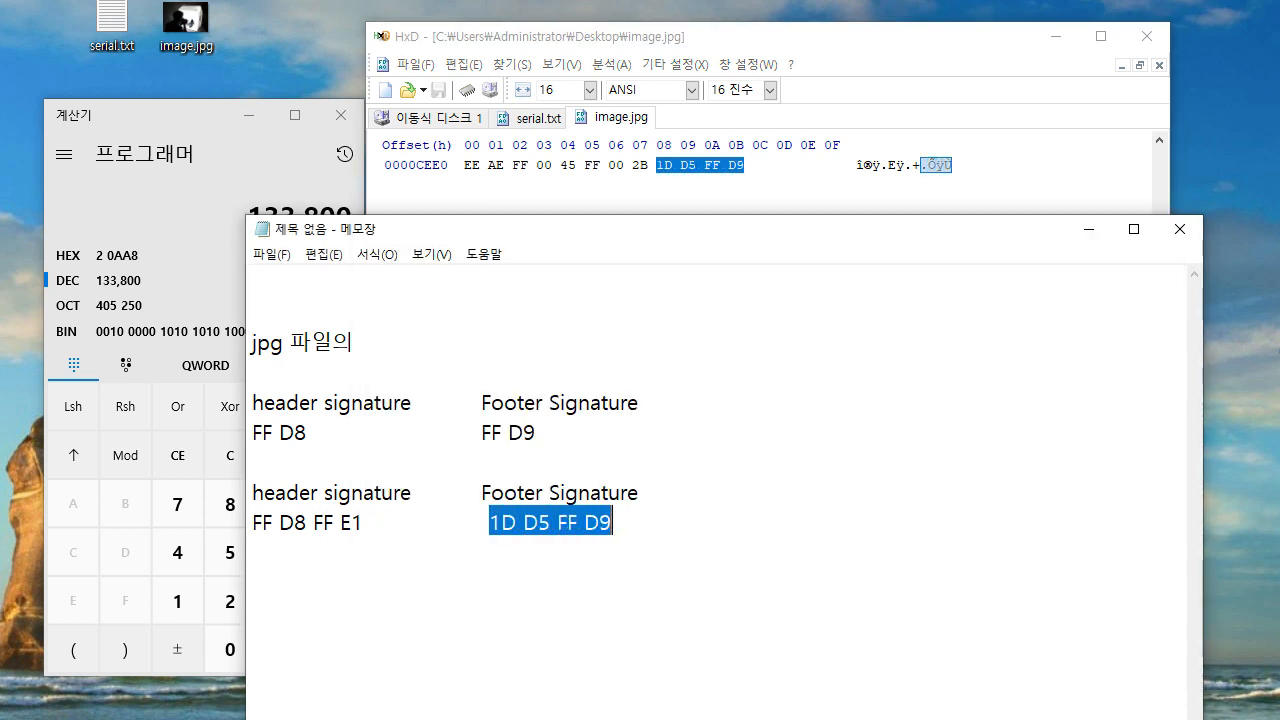
# Step: Copy the header signature FF D8 FF E1 from the Notepad notes
pyautogui.doubleClick(342, 522)
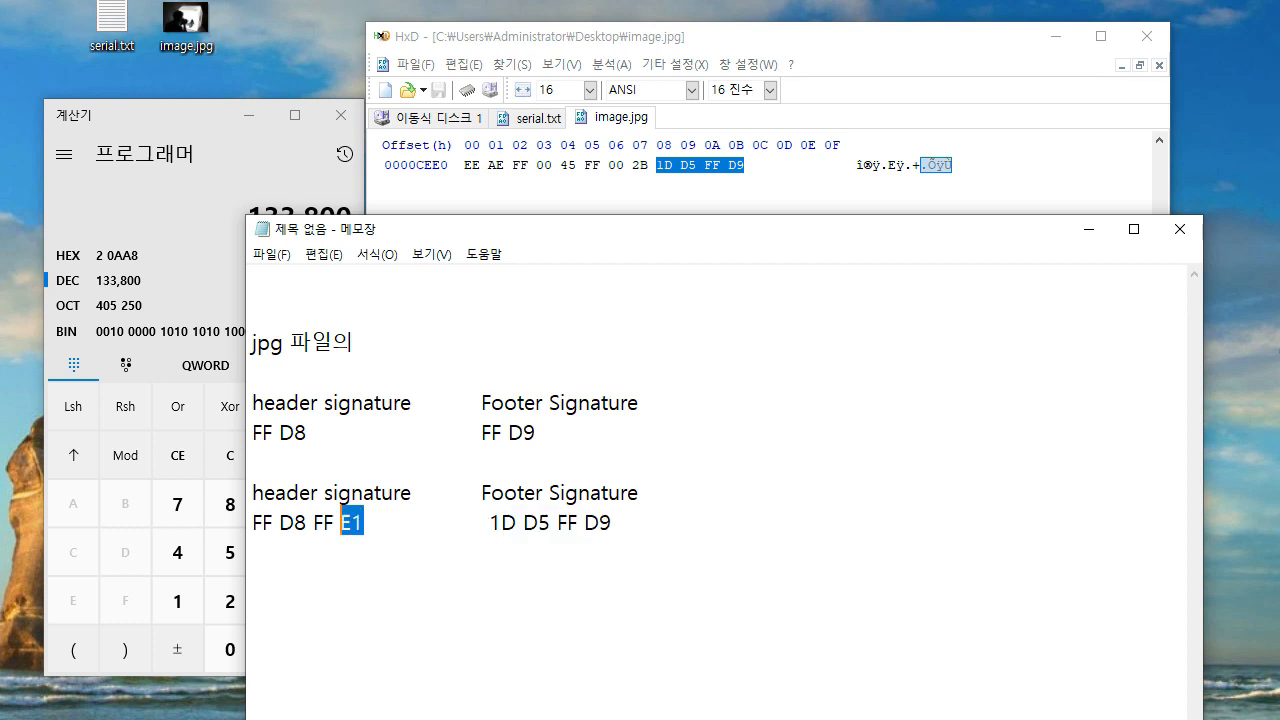
pyautogui.moveTo(342, 522); pyautogui.dragTo(255, 522)
pyautogui.rightClick(270, 526)
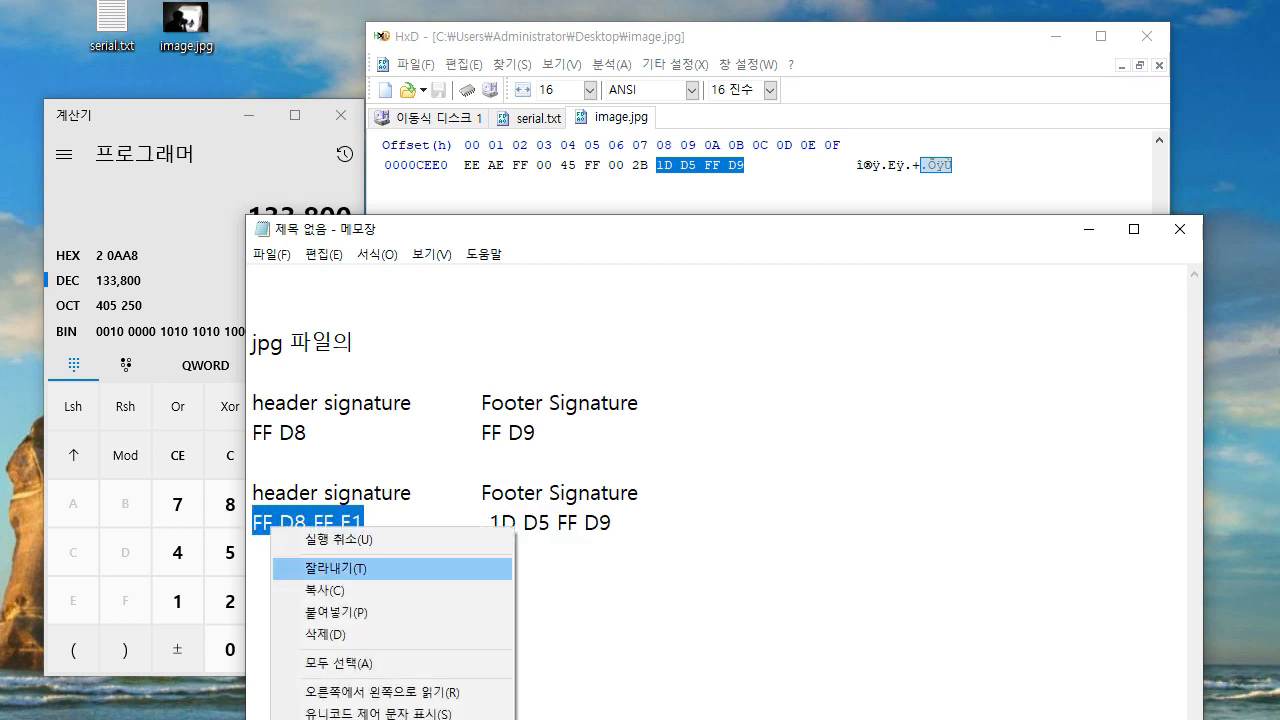
pyautogui.click(324, 590)
pyautogui.click(414, 522)
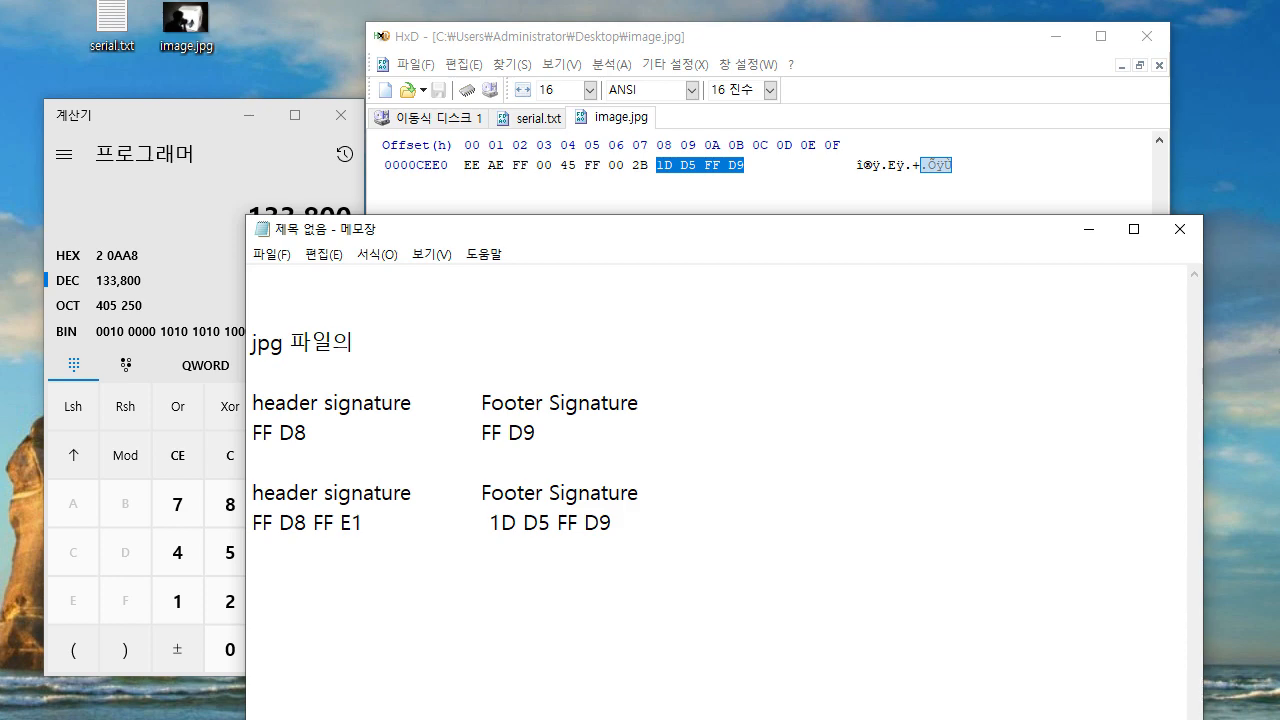
# Step: Search the removable disk forward from well before the image data for the hex values FF D8 FF E1
pyautogui.click(617, 165)
pyautogui.click(438, 118)
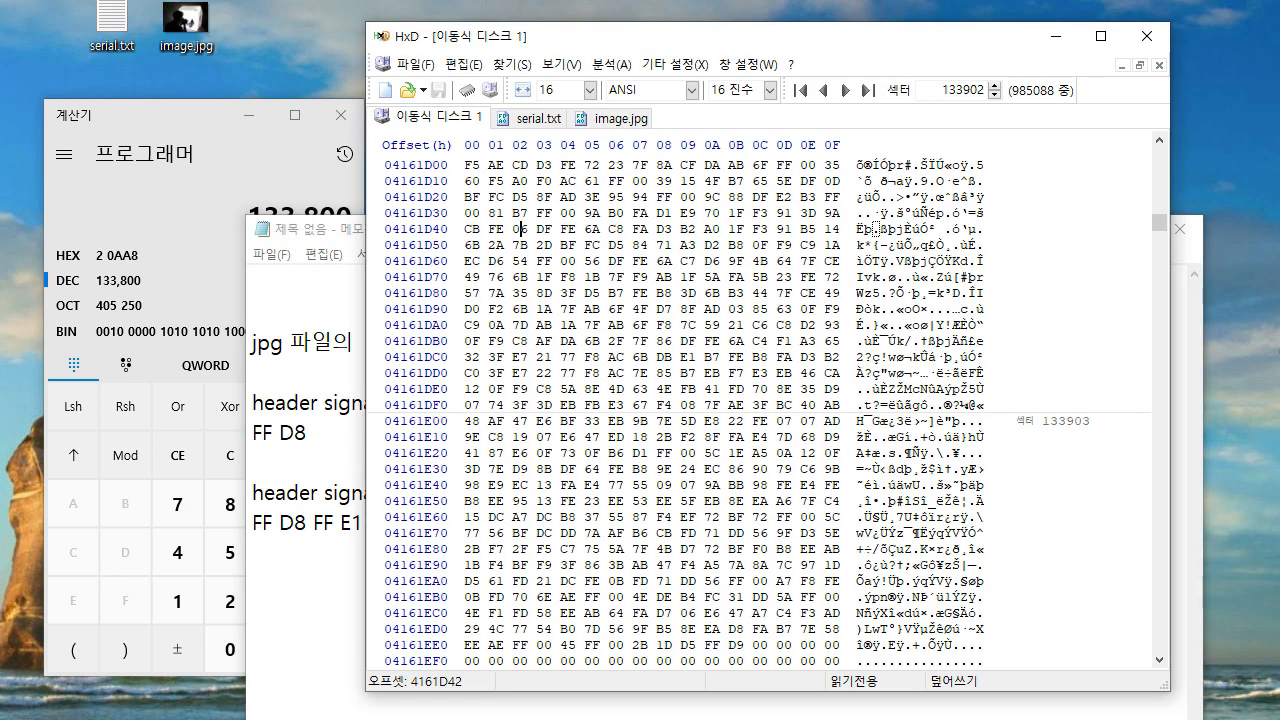
pyautogui.moveTo(1159, 222); pyautogui.dragTo(1159, 169)
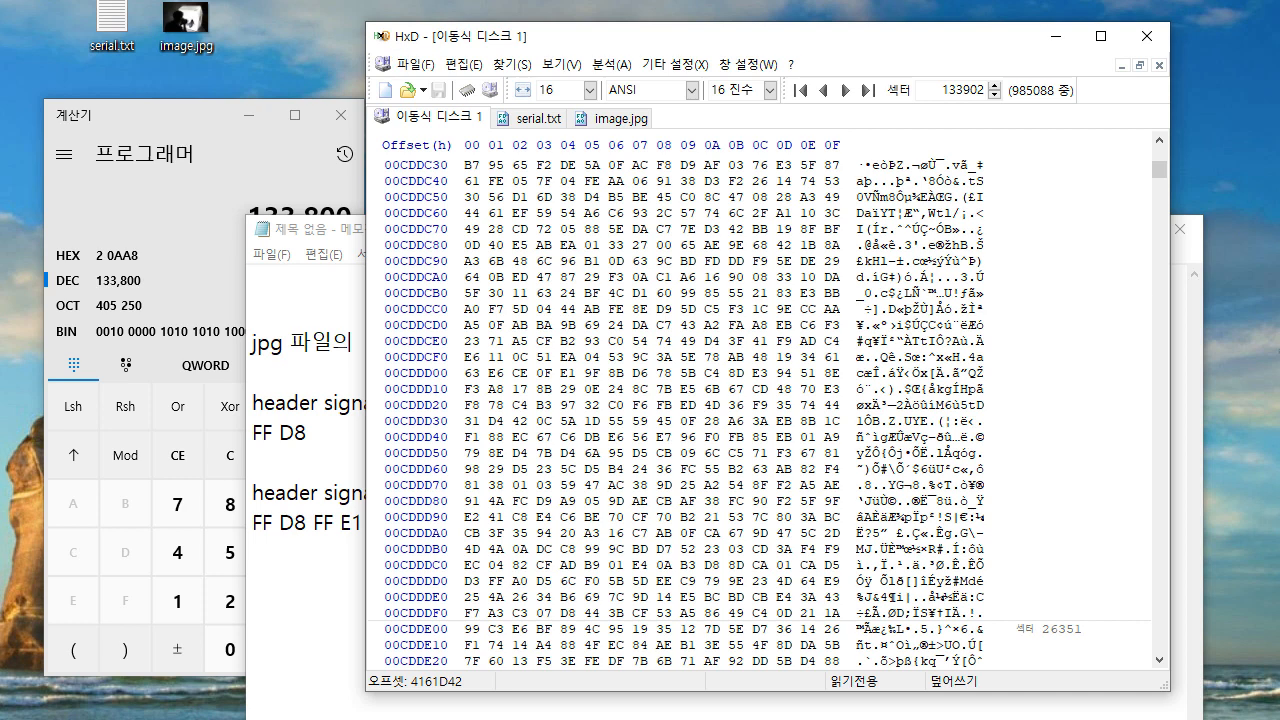
pyautogui.hotkey('ctrl', 'f')
pyautogui.rightClick(712, 295)
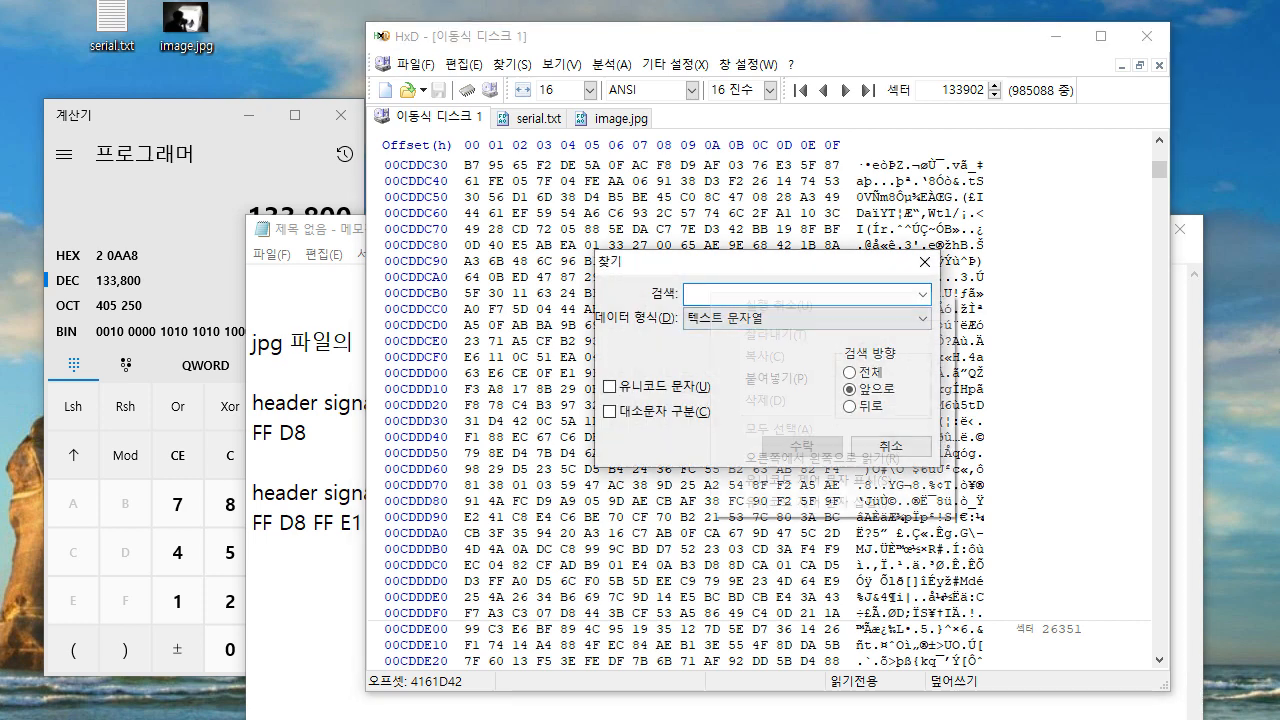
pyautogui.click(775, 378)
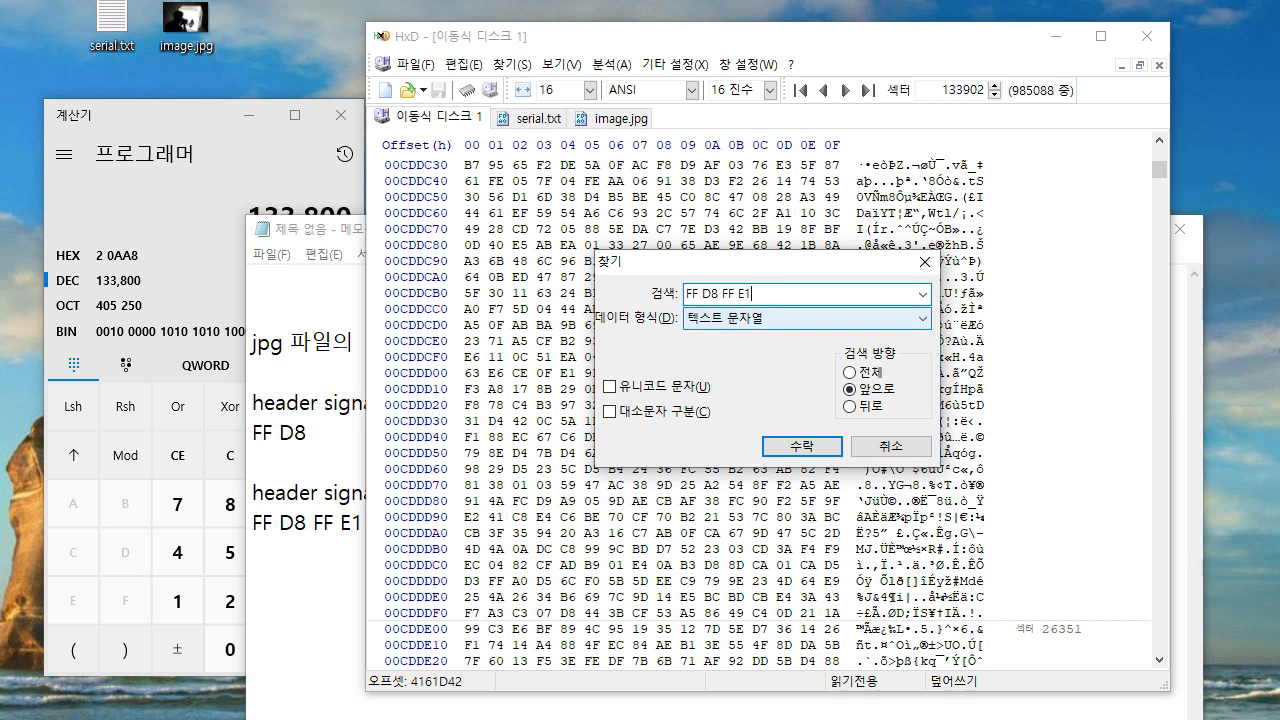
pyautogui.hotkey('alt', 'Down')
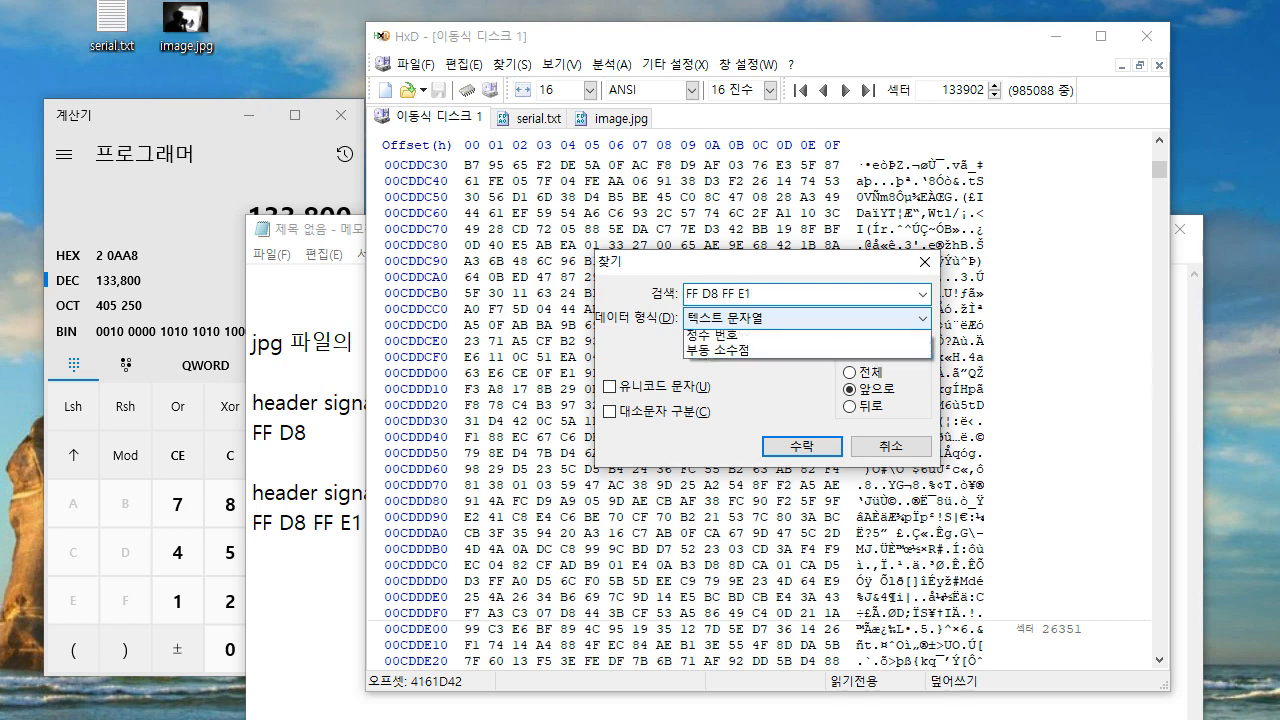
pyautogui.press('Down')
pyautogui.press('Return')
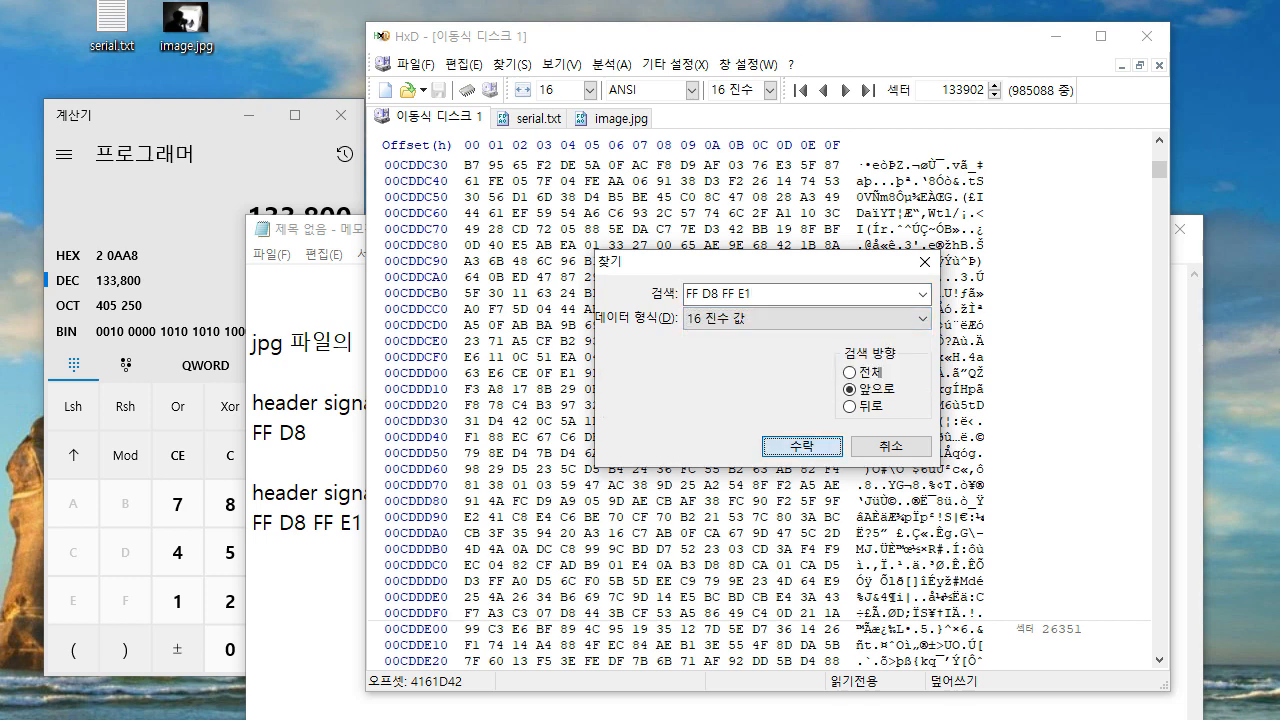
pyautogui.press('Return')
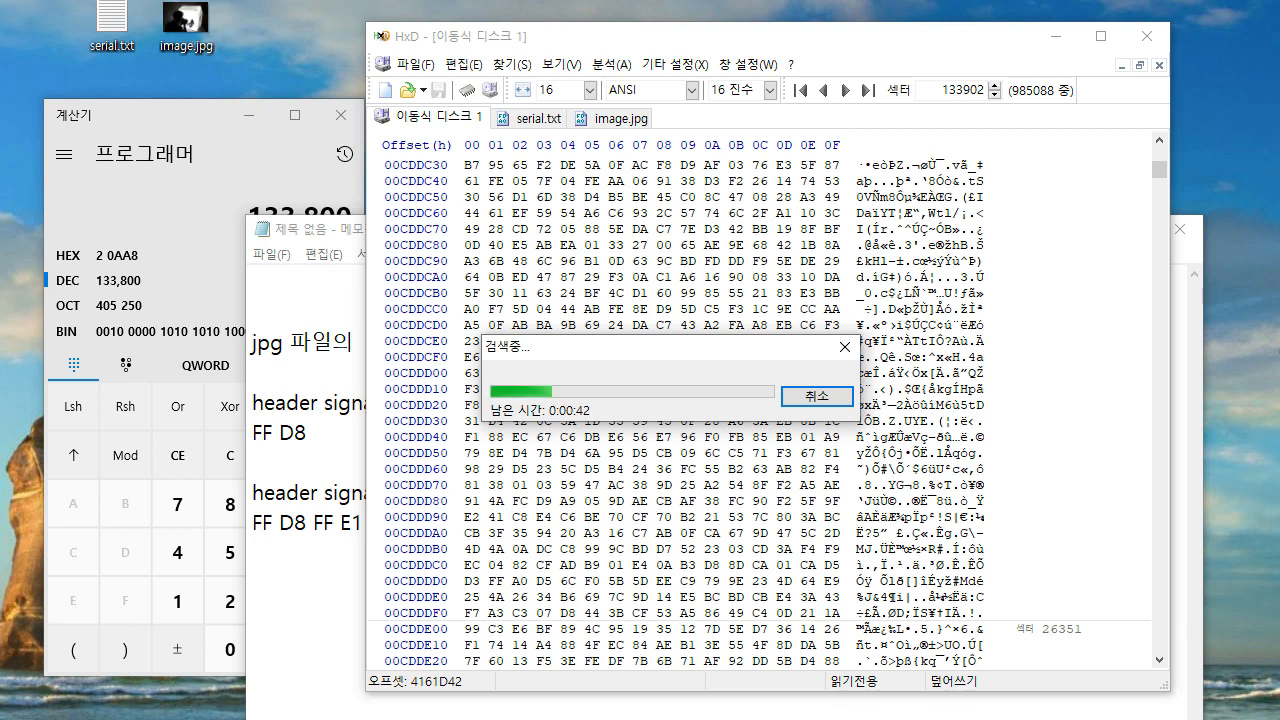
pyautogui.scroll(-2, 760, 414)
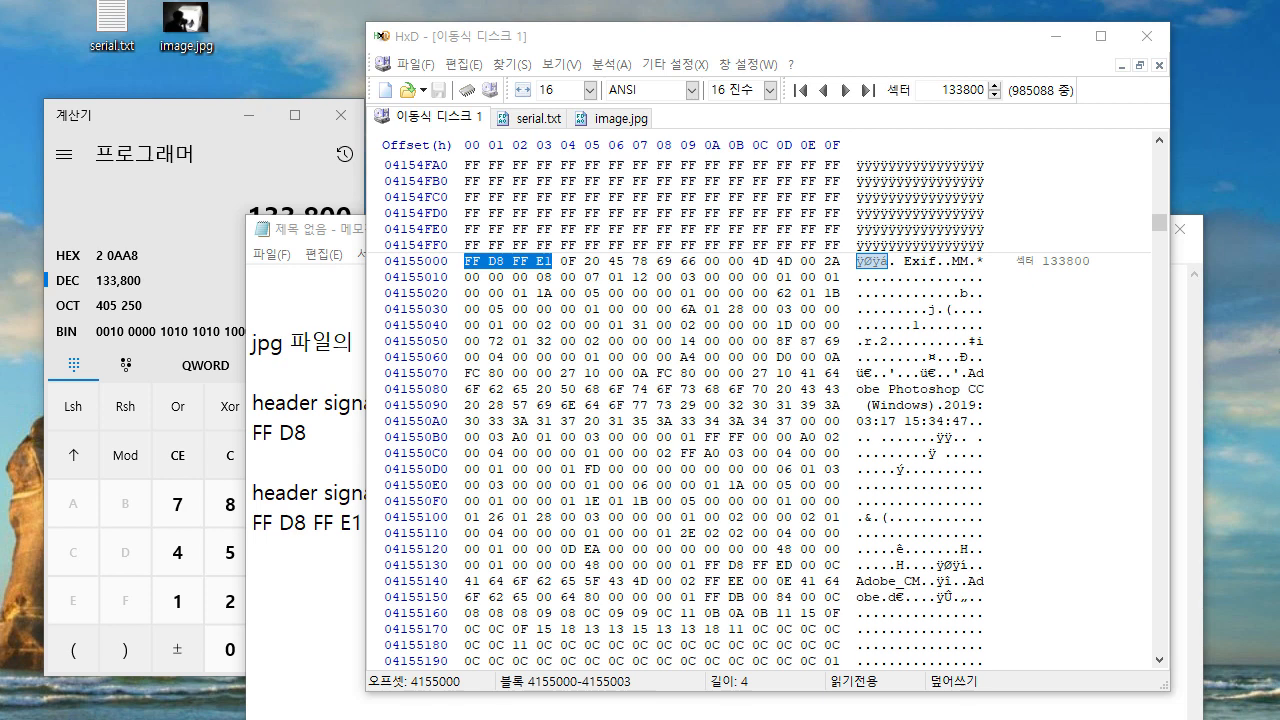
# Step: Note the found header's start offset 4155000 beside FF D8 FF E1 in Notepad and realign the Footer Signature heading
pyautogui.click(468, 261)
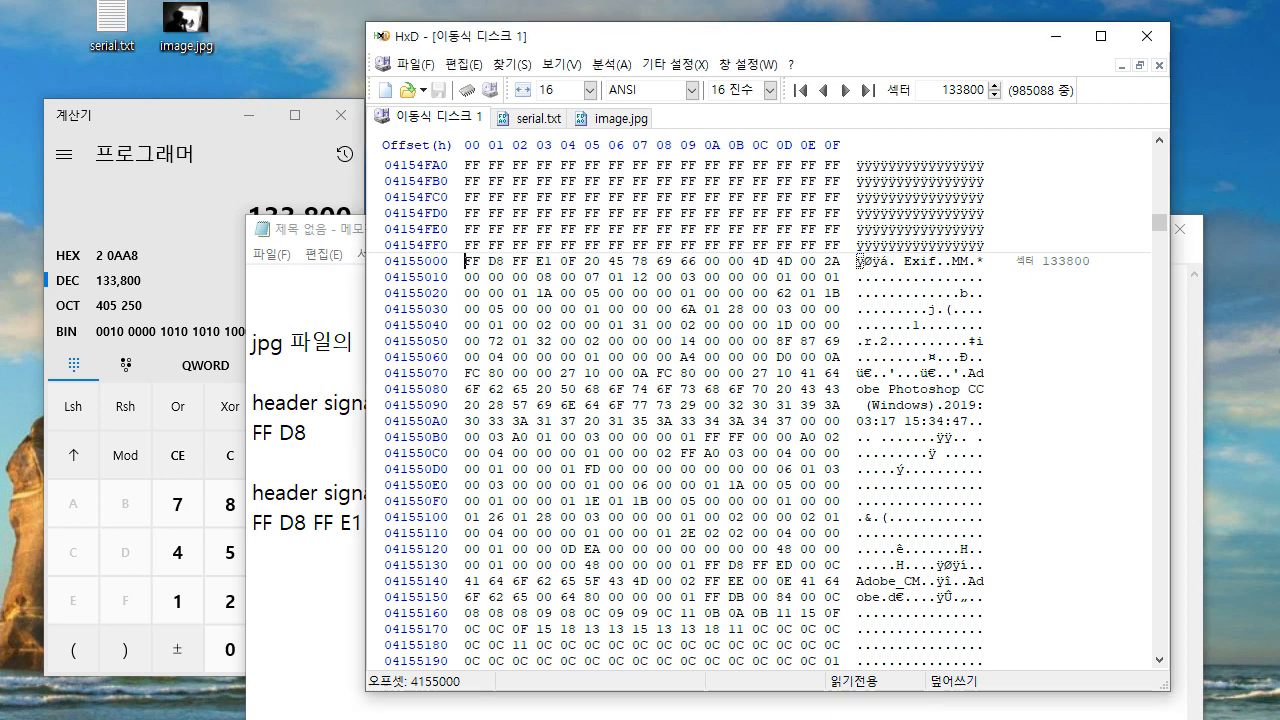
pyautogui.click(314, 522)
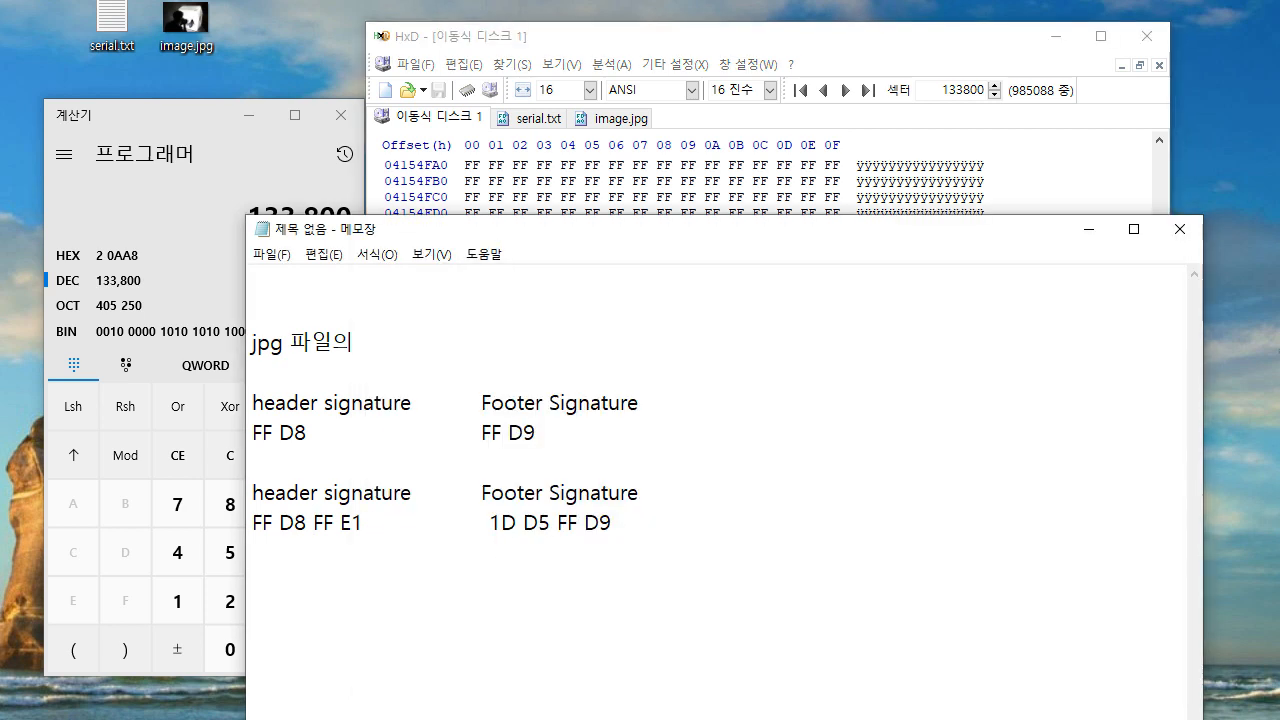
pyautogui.click(391, 522)
pyautogui.write('4155000')
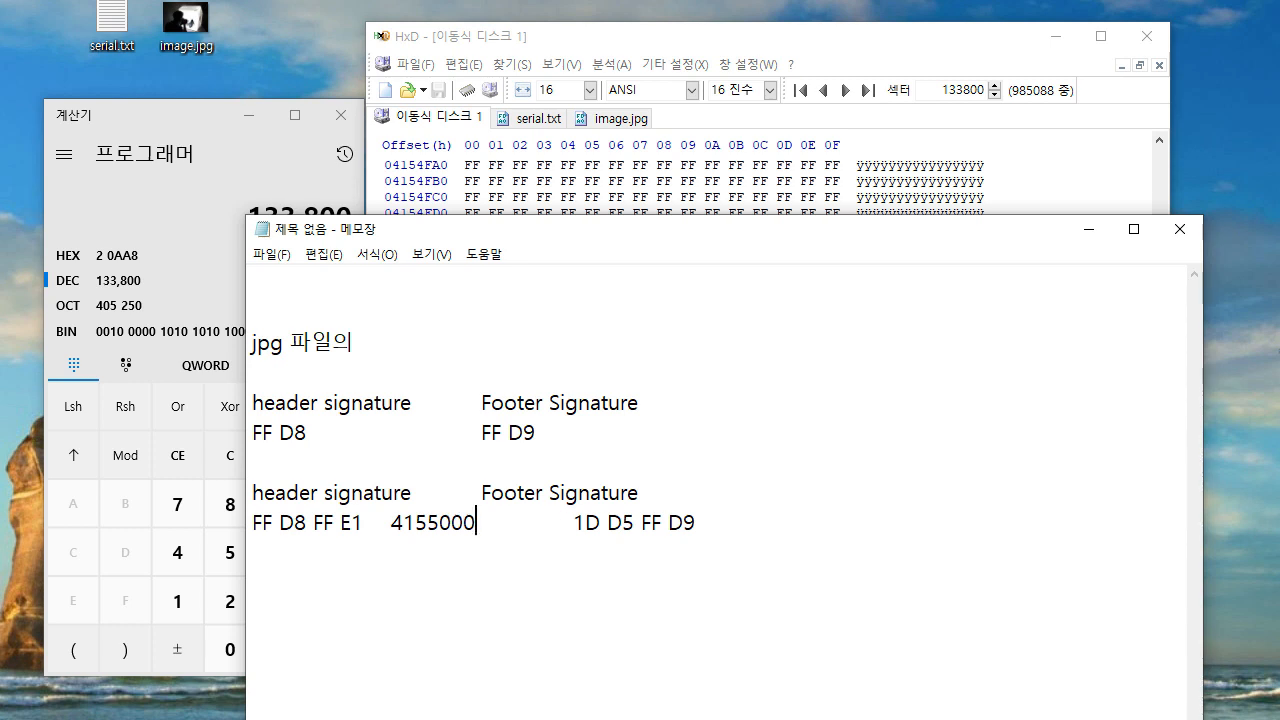
pyautogui.press('Up')
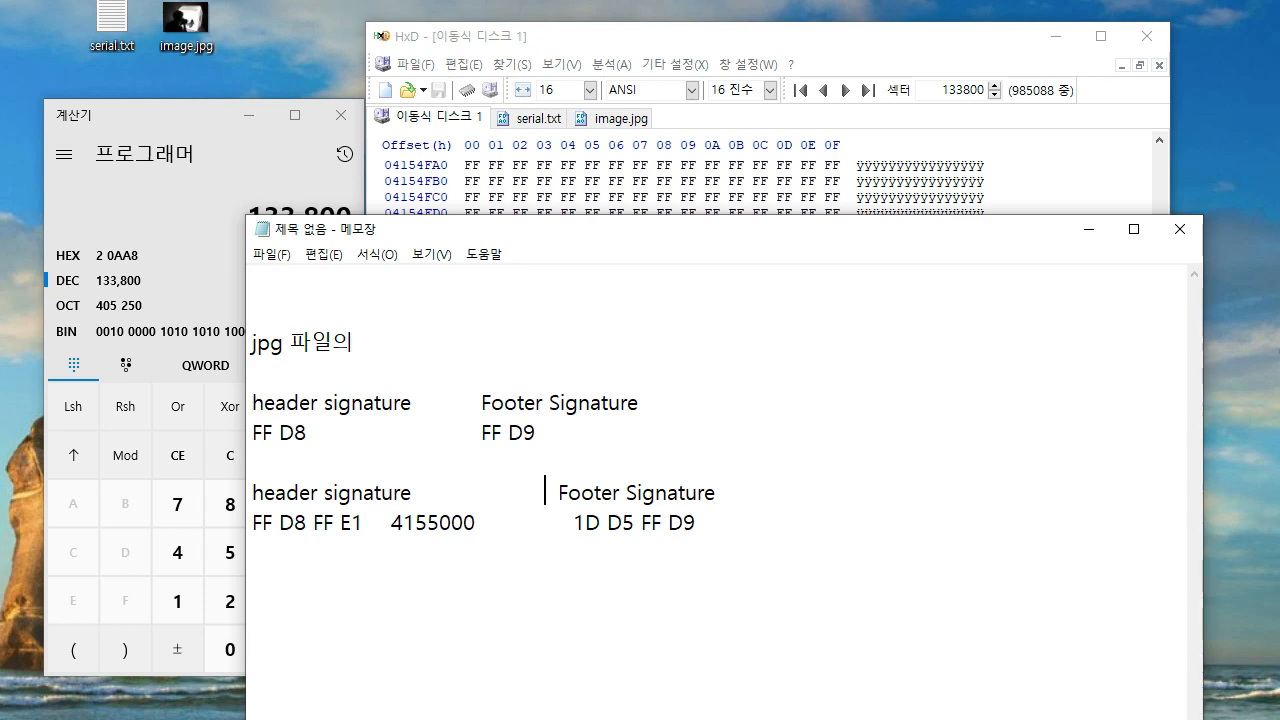
# Step: Search the removable disk forward for the footer signature hex values 1D D5 FF D9
pyautogui.hotkey('alt', 'Tab')
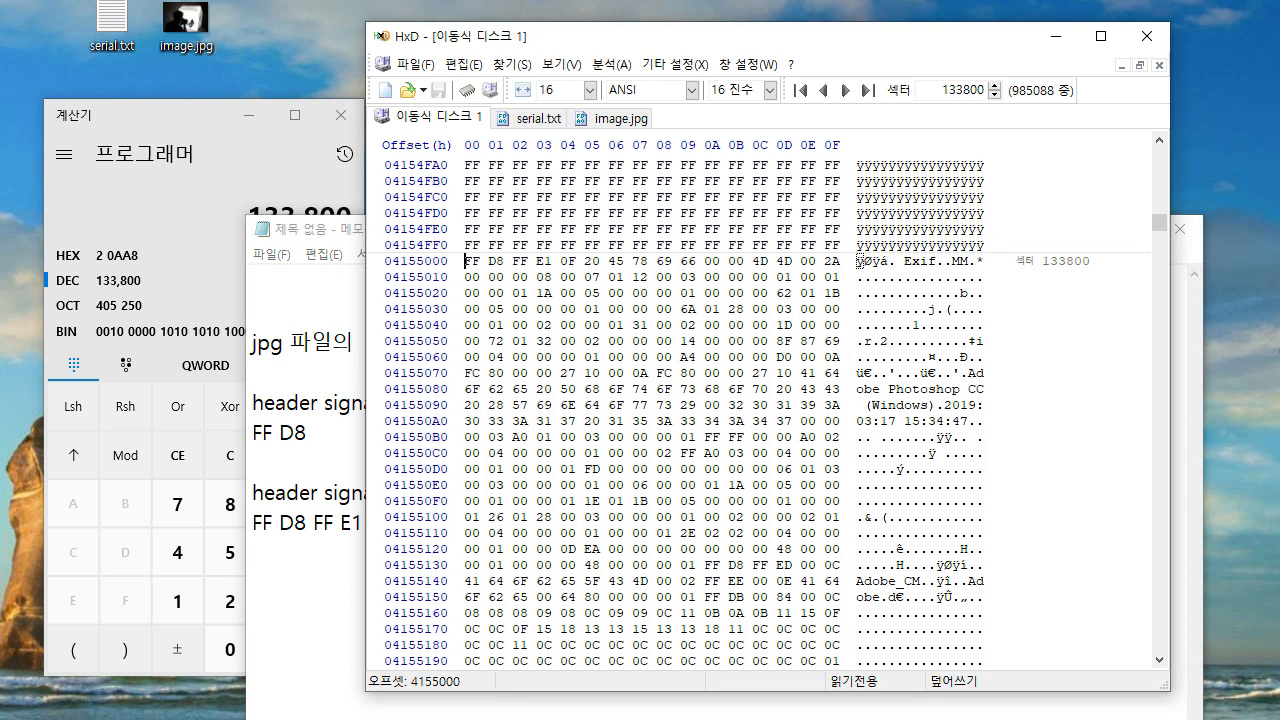
pyautogui.press('Right')
pyautogui.hotkey('ctrl', 'f')
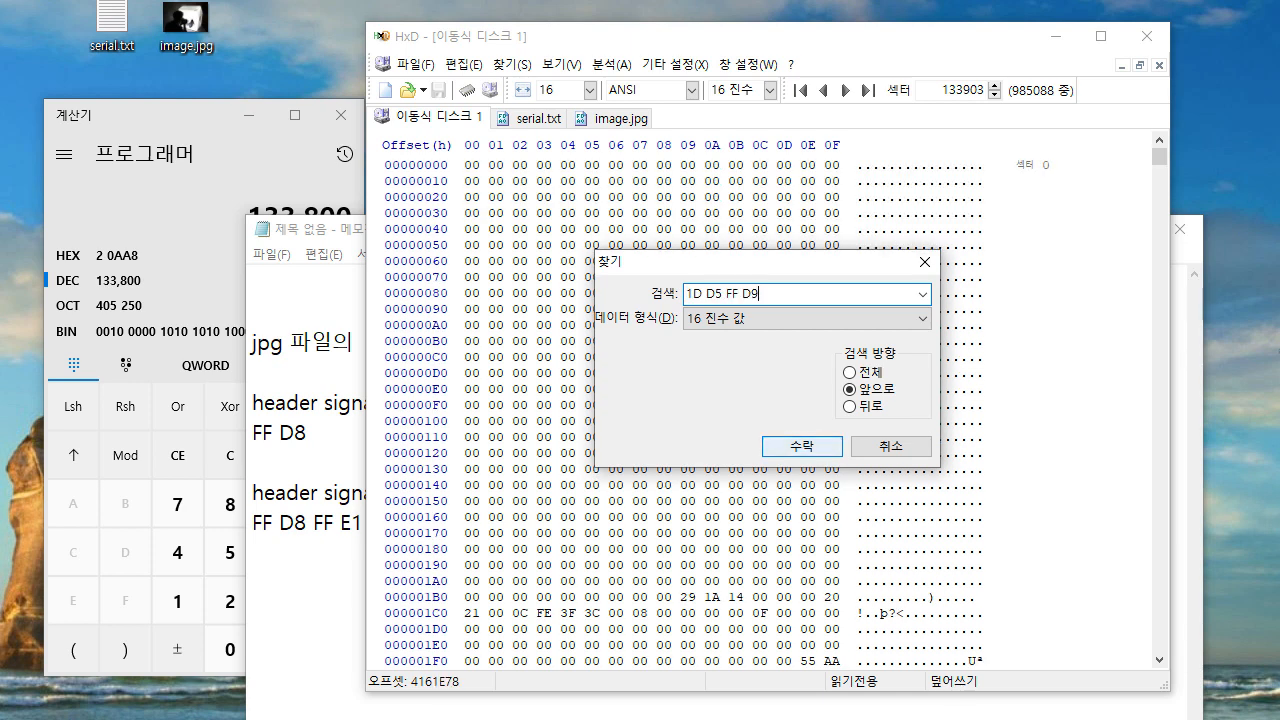
pyautogui.click(802, 446)
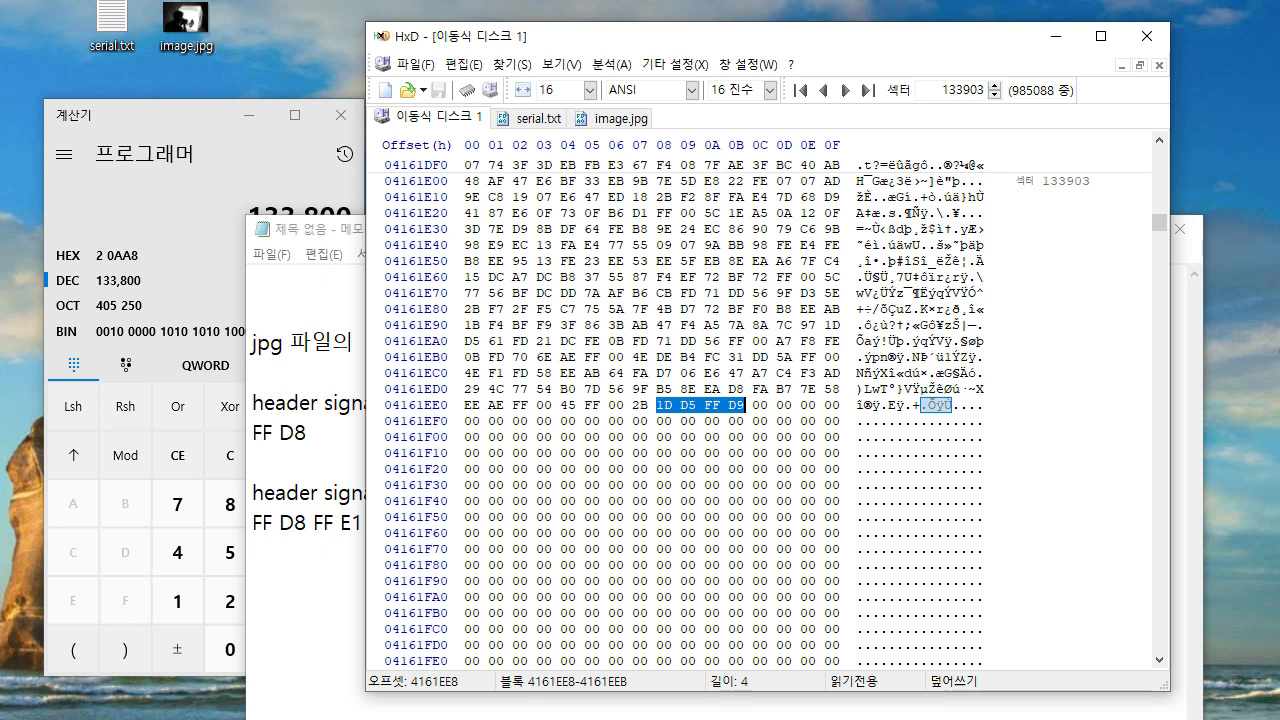
# Step: Select the disk block ending at the footer's D9 byte, using the noted header offset 4155000 as its start
pyautogui.click(730, 405)
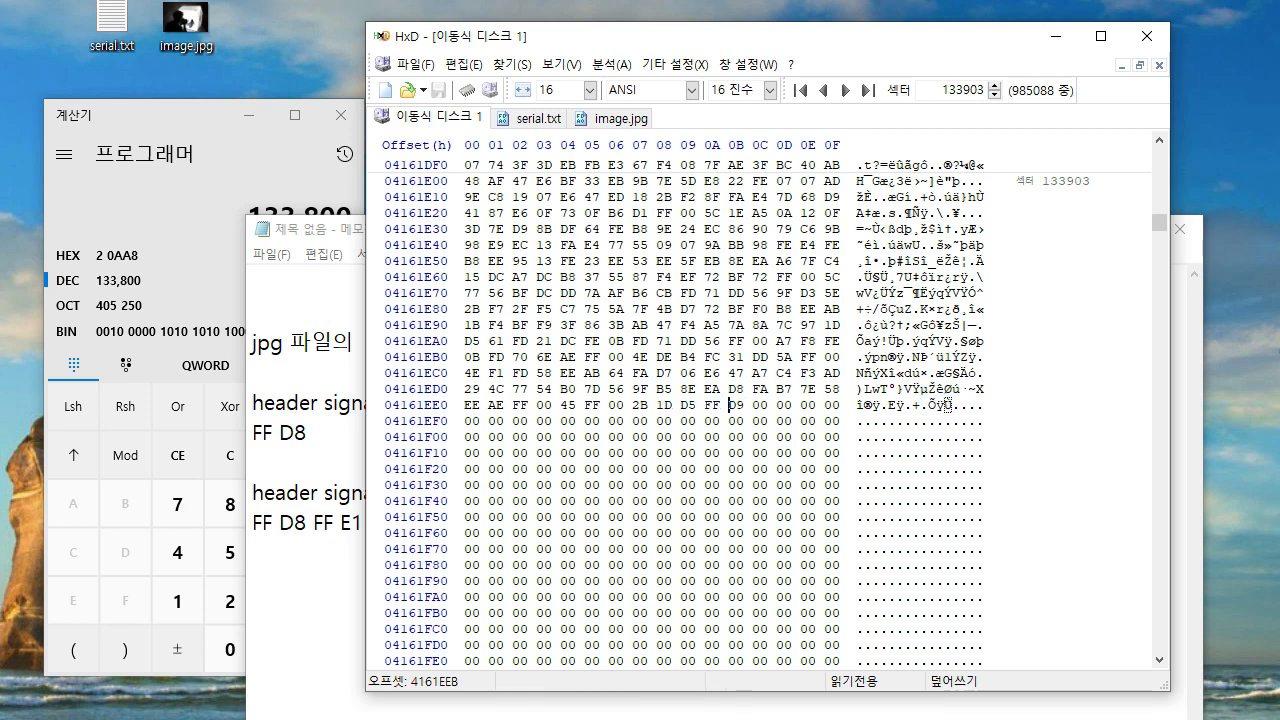
pyautogui.rightClick(730, 405)
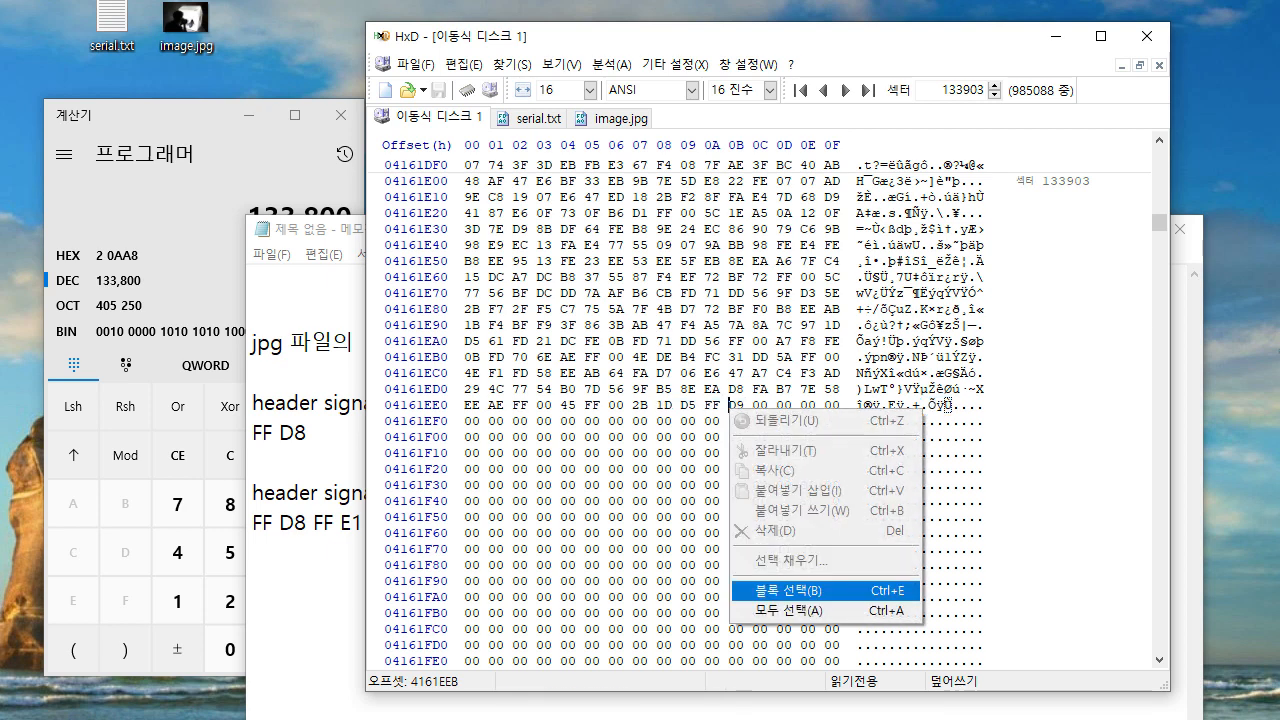
pyautogui.click(790, 590)
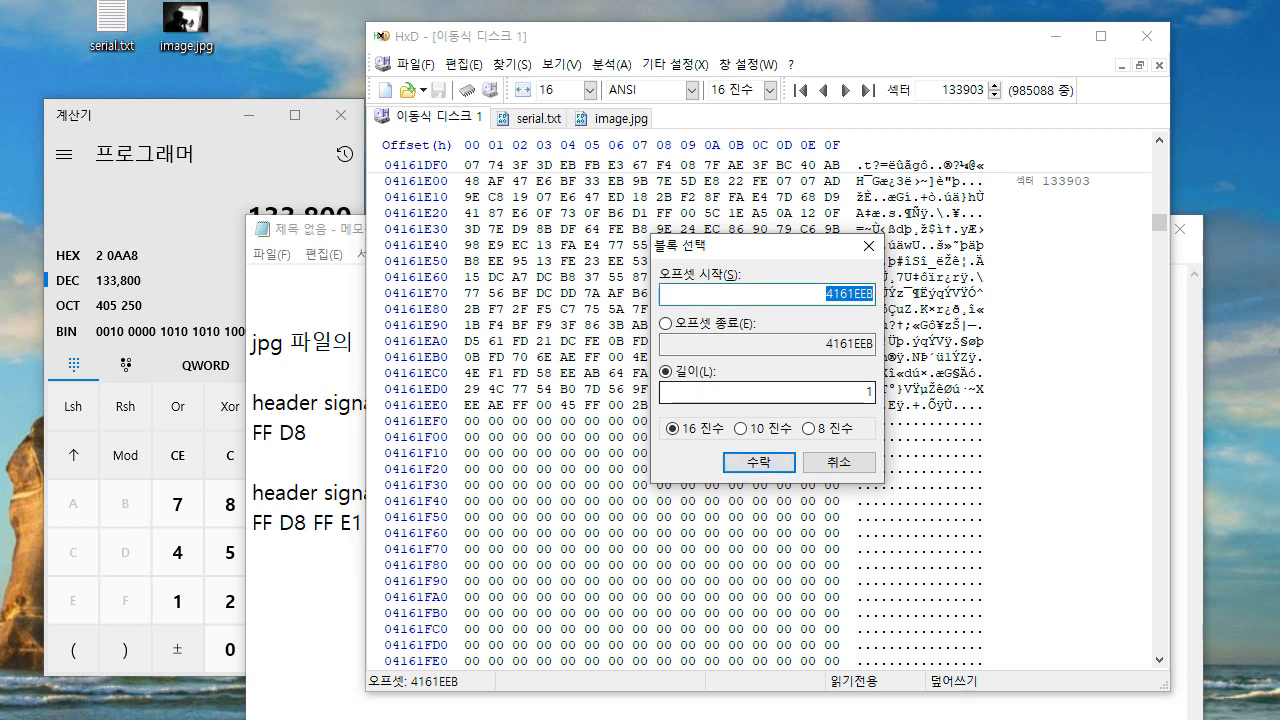
pyautogui.click(341, 521)
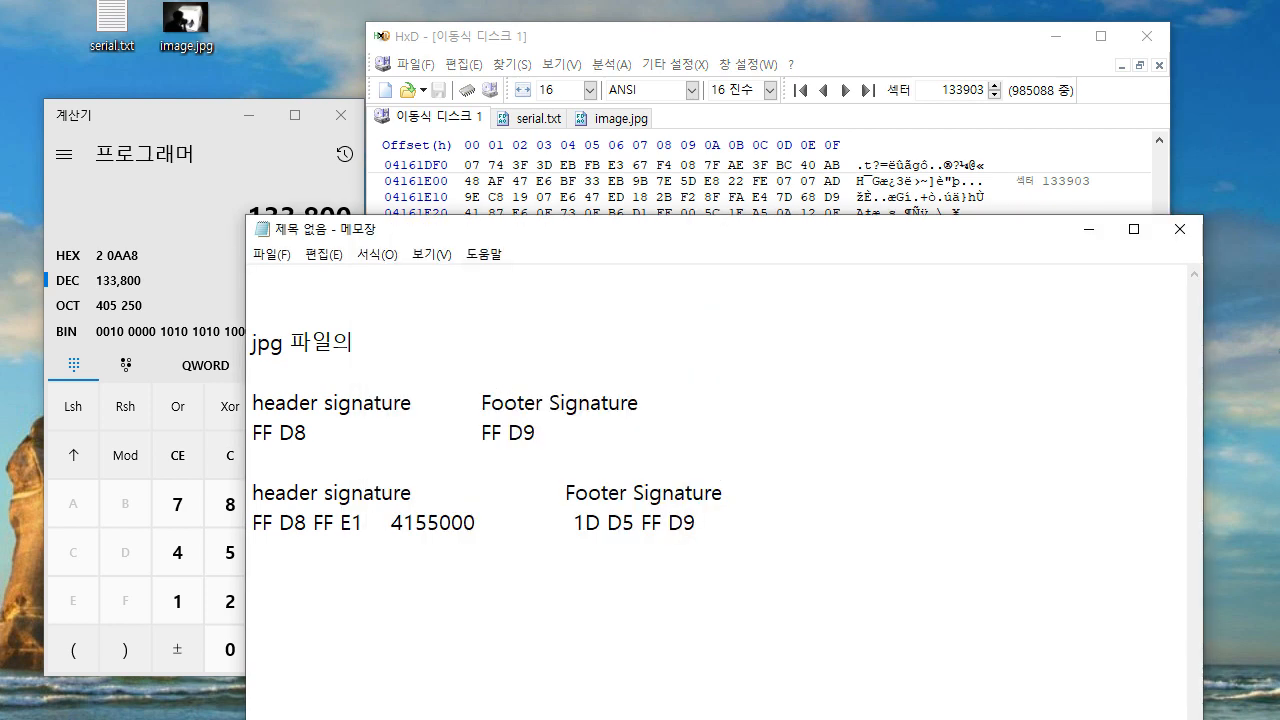
pyautogui.moveTo(390, 521)
pyautogui.mouseDown()
pyautogui.moveTo(462, 521)
pyautogui.moveTo(391, 521)
pyautogui.mouseUp()
pyautogui.rightClick(422, 520)
pyautogui.click(458, 587)
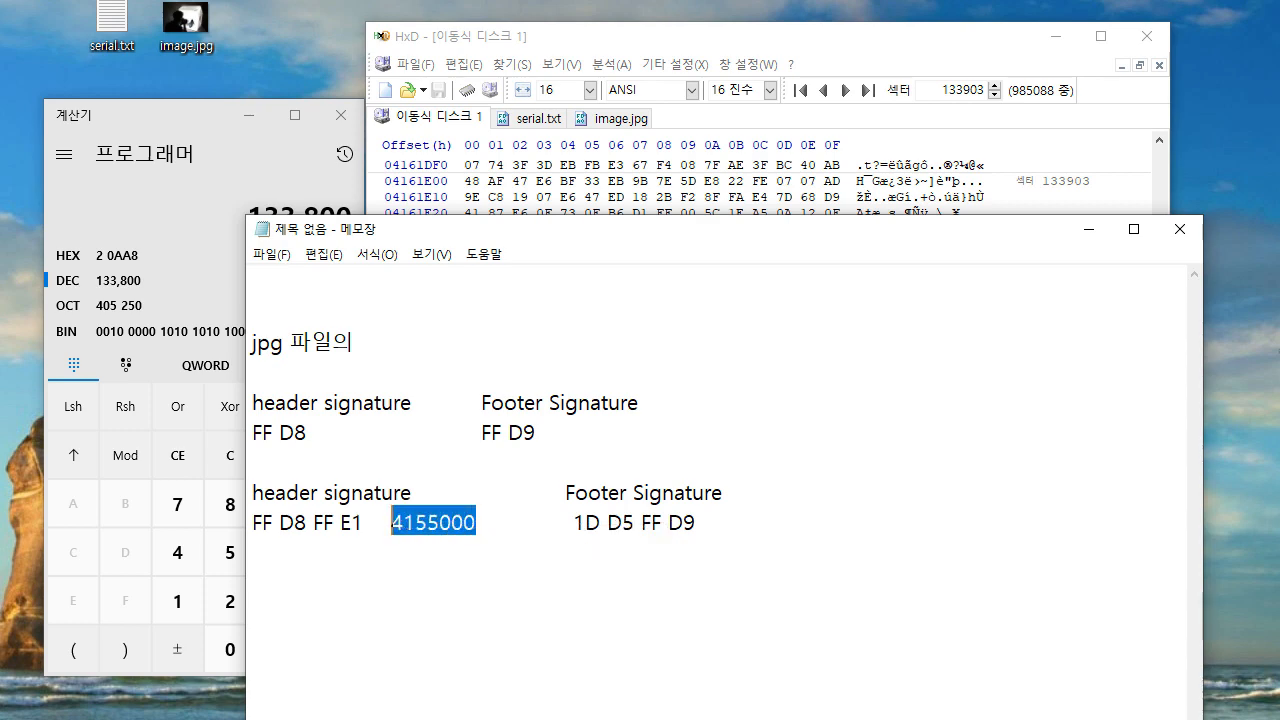
pyautogui.hotkey('alt', 'Tab')
pyautogui.hotkey('ctrl', 'v')
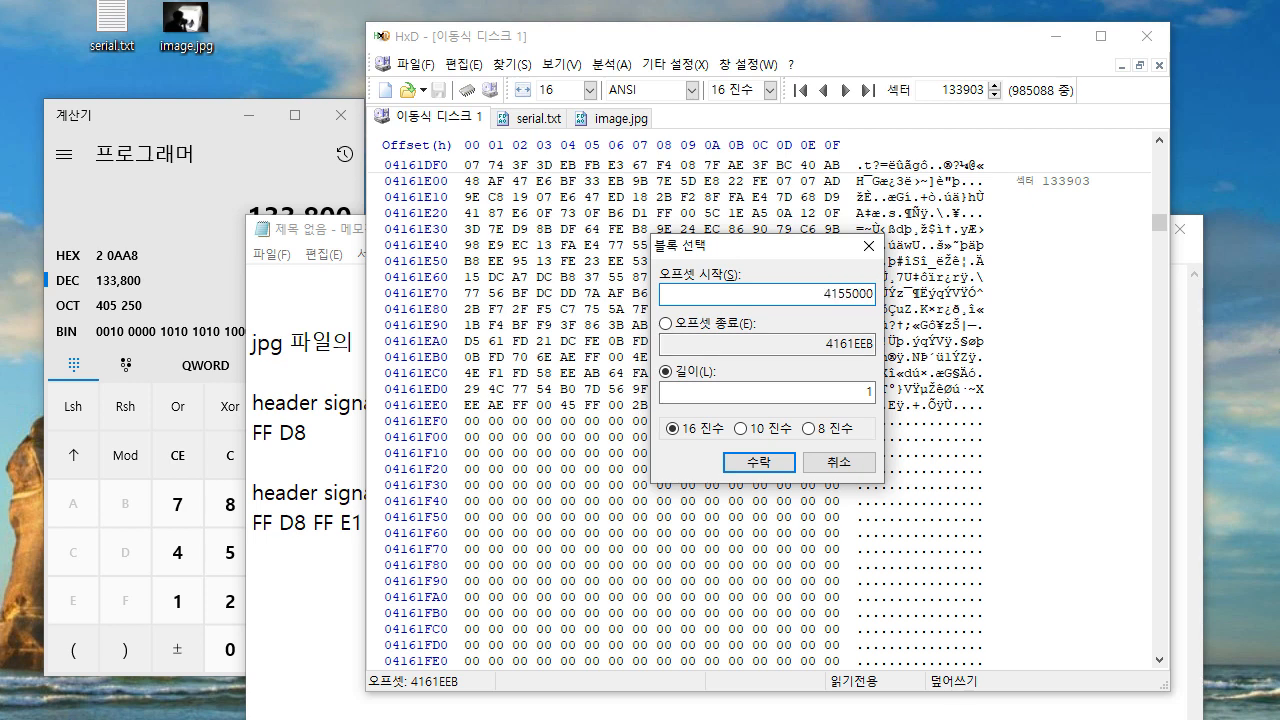
pyautogui.click(759, 462)
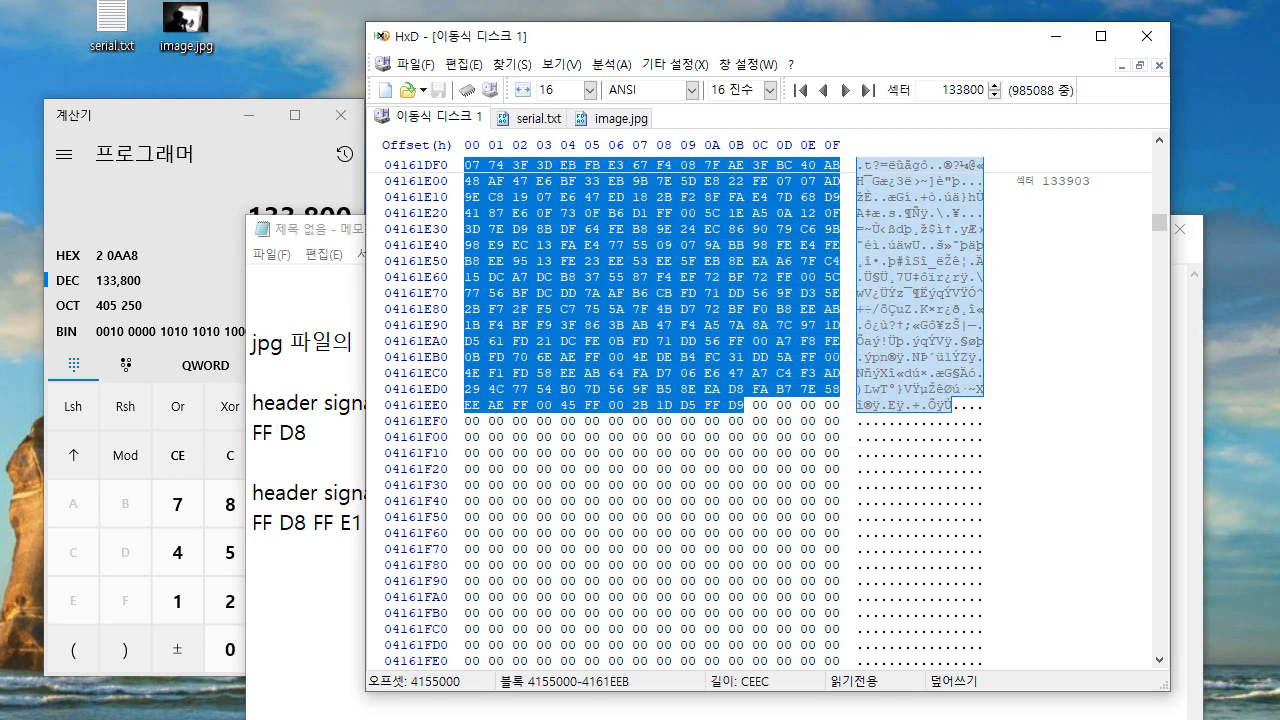
# Step: Copy the selected JPG block and paste it with overwrite into a new empty file
pyautogui.rightClick(559, 243)
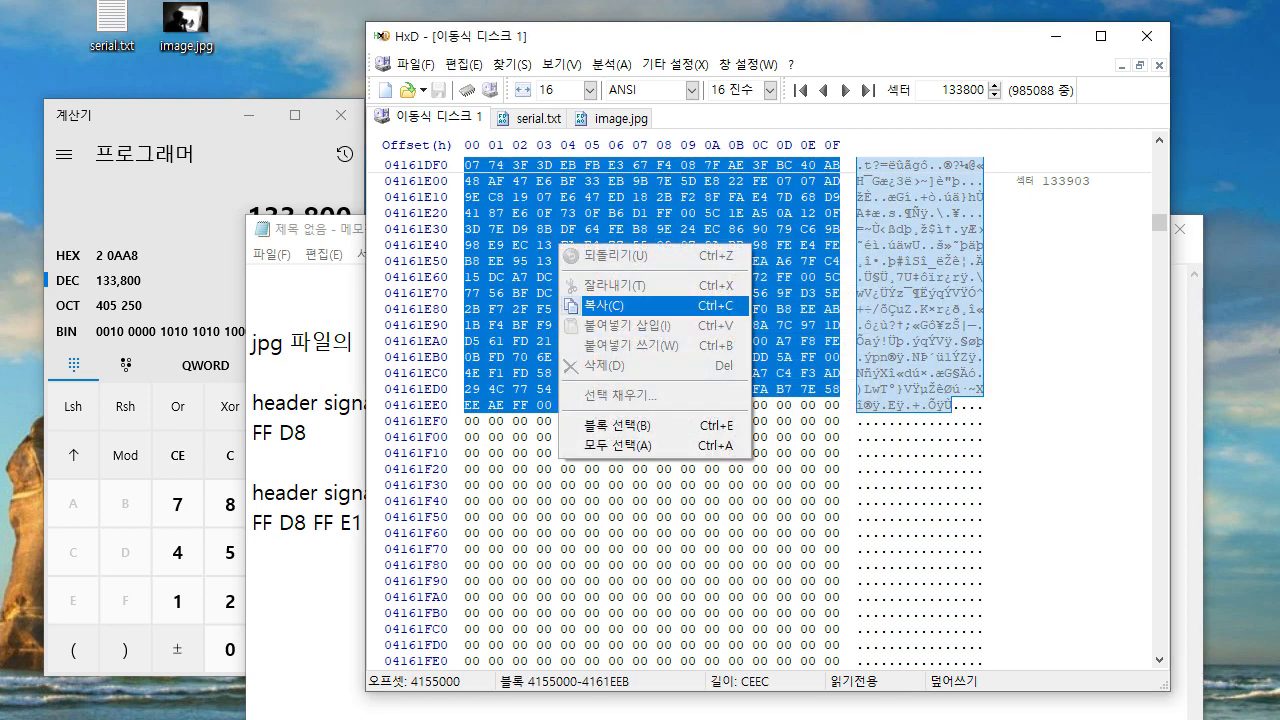
pyautogui.click(602, 306)
pyautogui.click(415, 64)
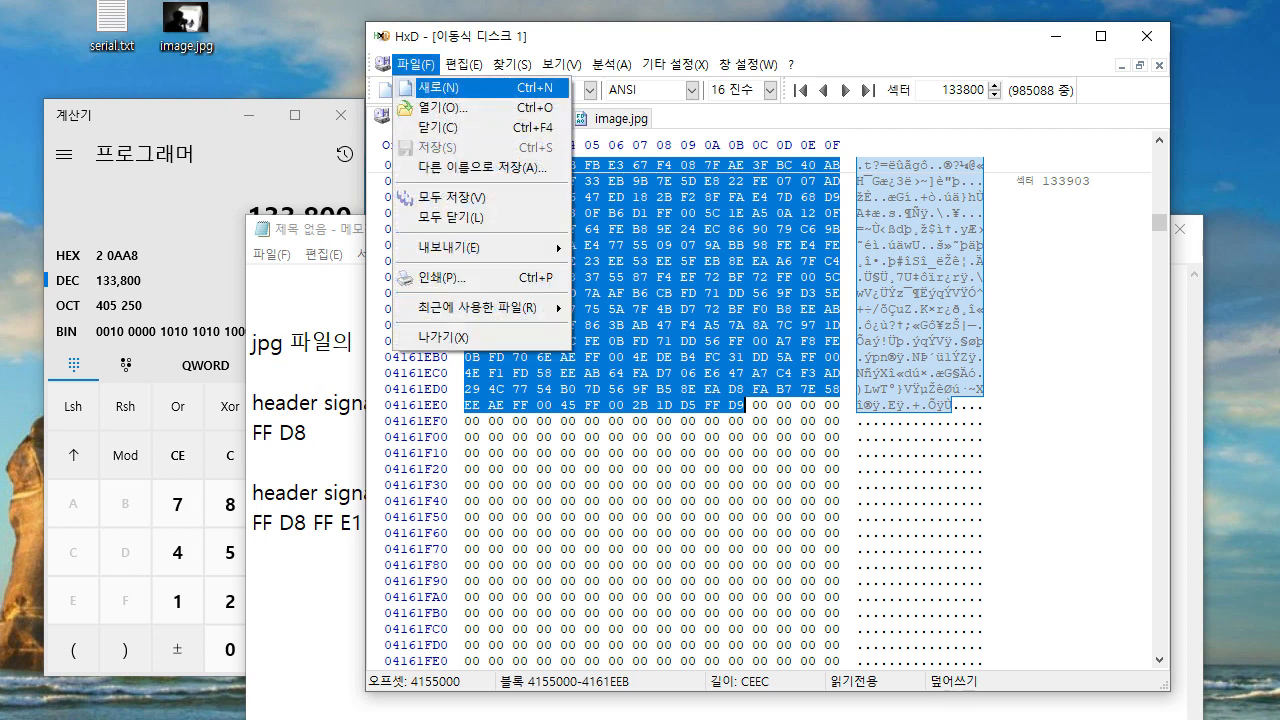
pyautogui.click(445, 89)
pyautogui.rightClick(634, 306)
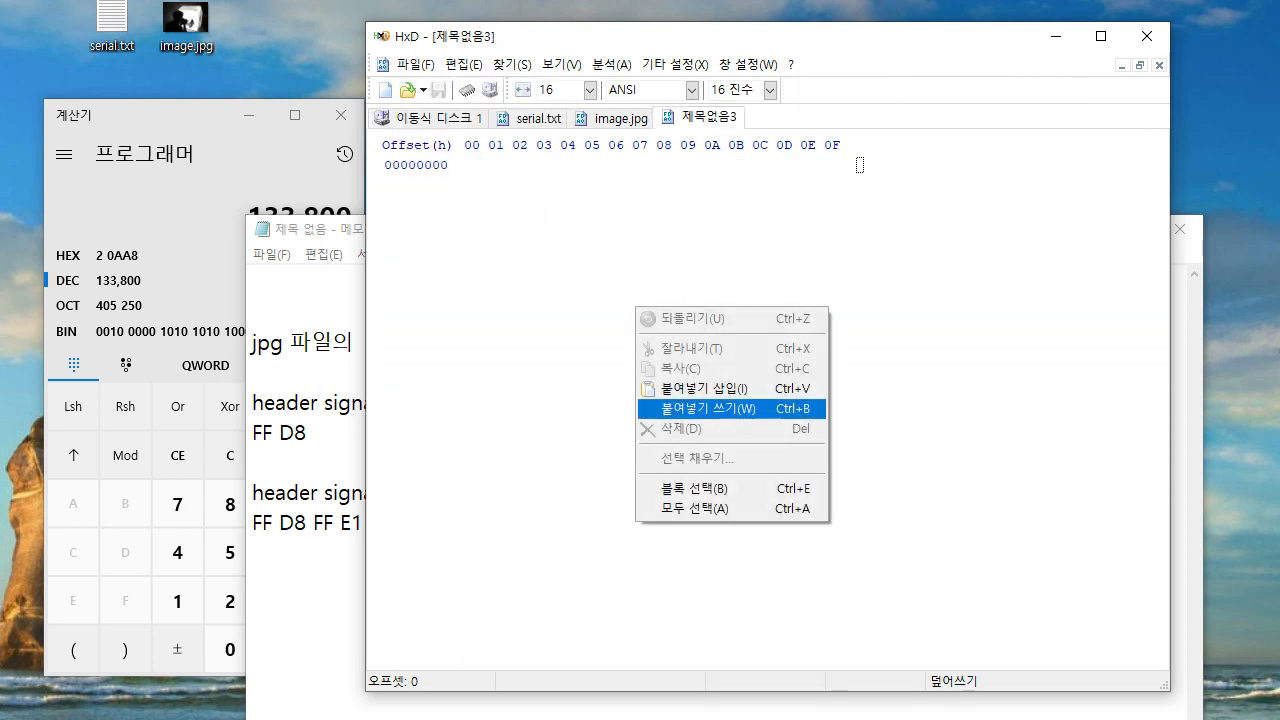
pyautogui.click(690, 408)
pyautogui.press('Return')
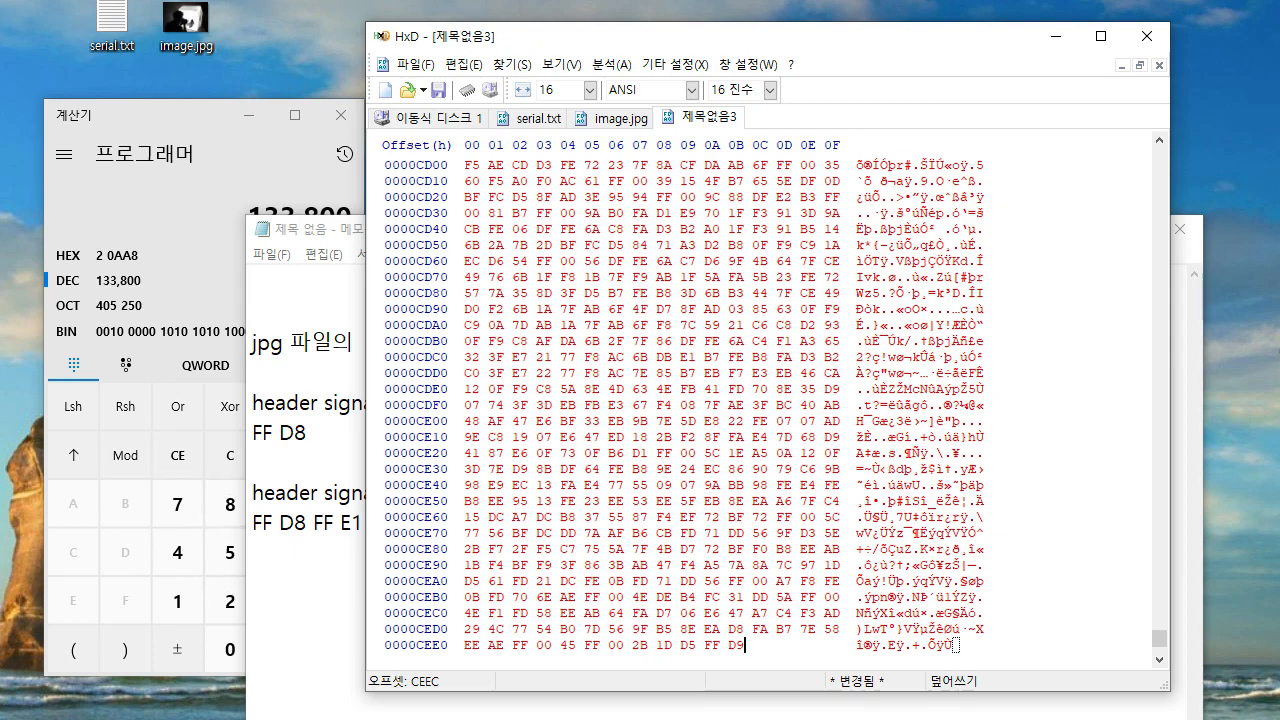
# Step: Check the footer bytes FF D9 at the new file's end and the header bytes FF D8 at its start
pyautogui.hotkey('shift', 'Left')
pyautogui.hotkey('shift', 'Left')
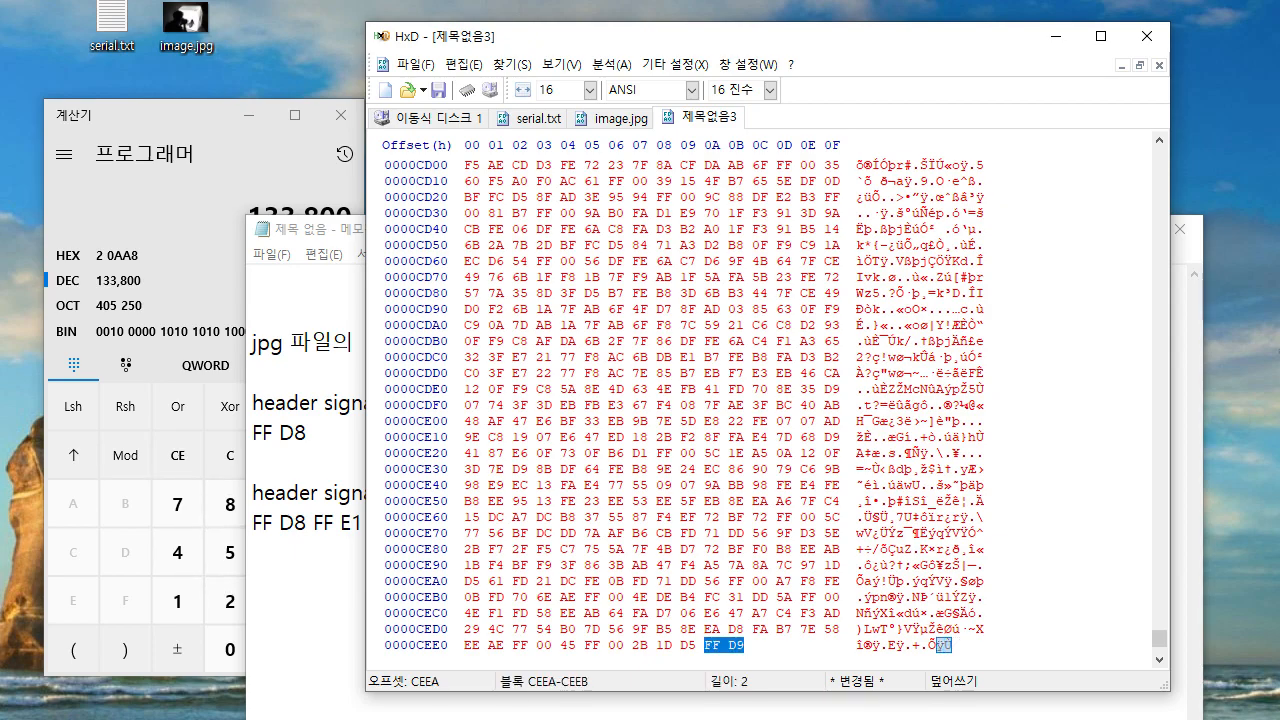
pyautogui.moveTo(1159, 638); pyautogui.dragTo(1159, 156)
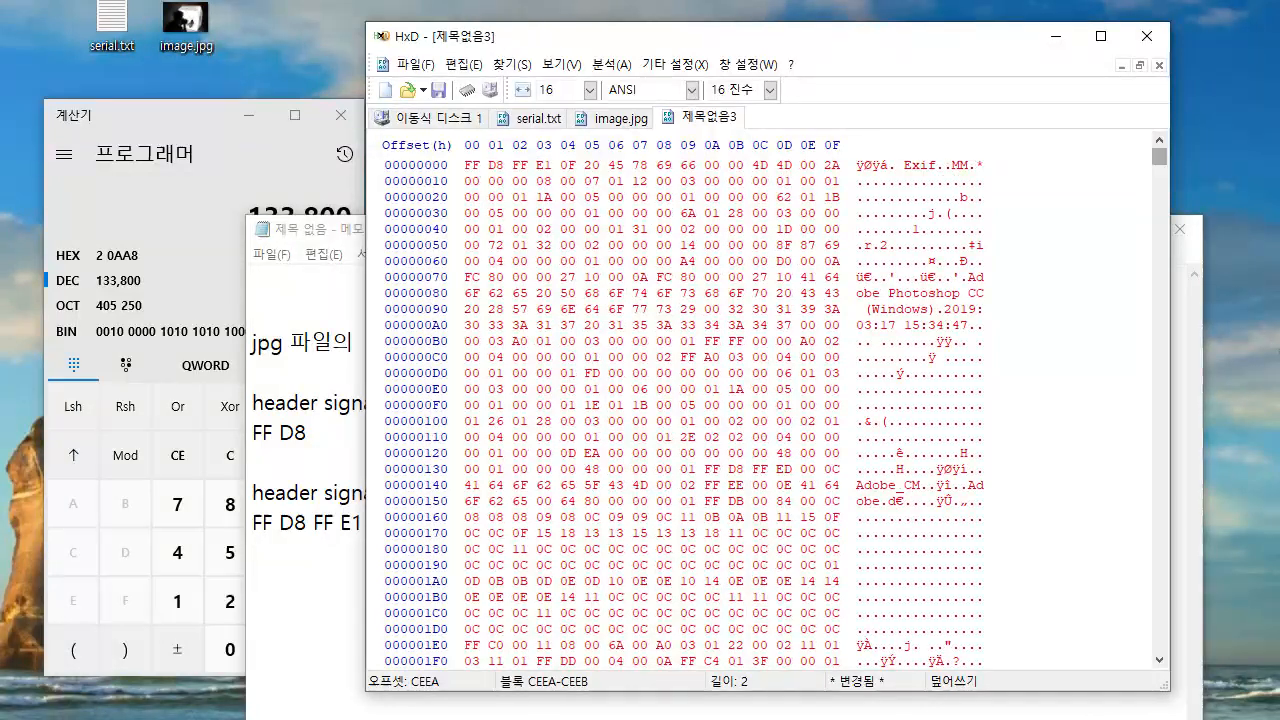
pyautogui.moveTo(509, 165); pyautogui.dragTo(466, 165)
pyautogui.click(504, 213)
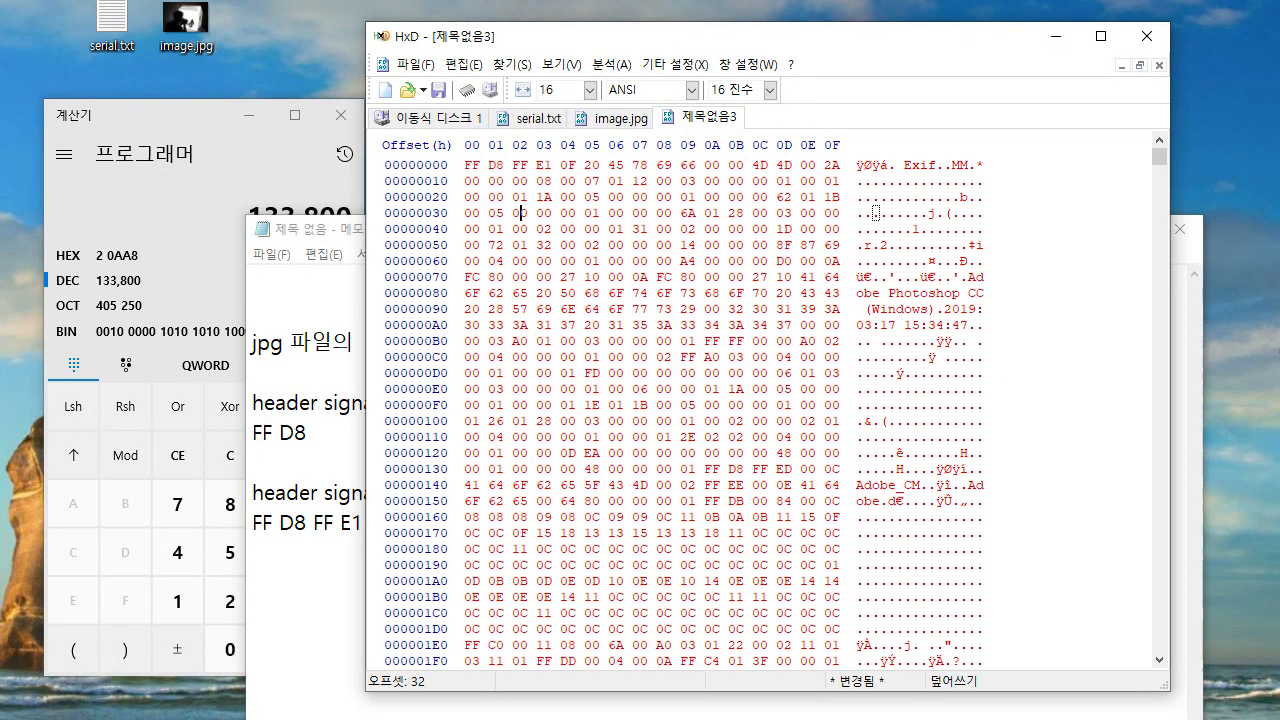
# Step: Save the new file to the desktop as new image.jpg and open it to view the picture
pyautogui.click(413, 64)
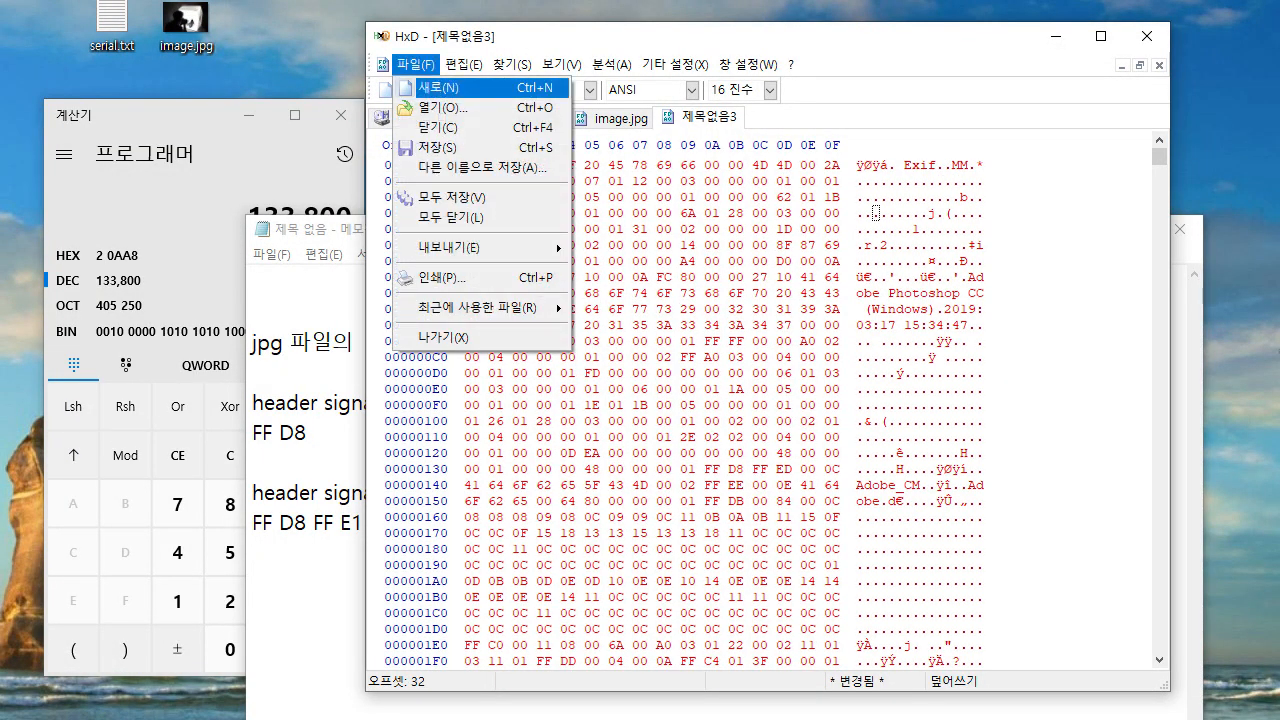
pyautogui.click(480, 167)
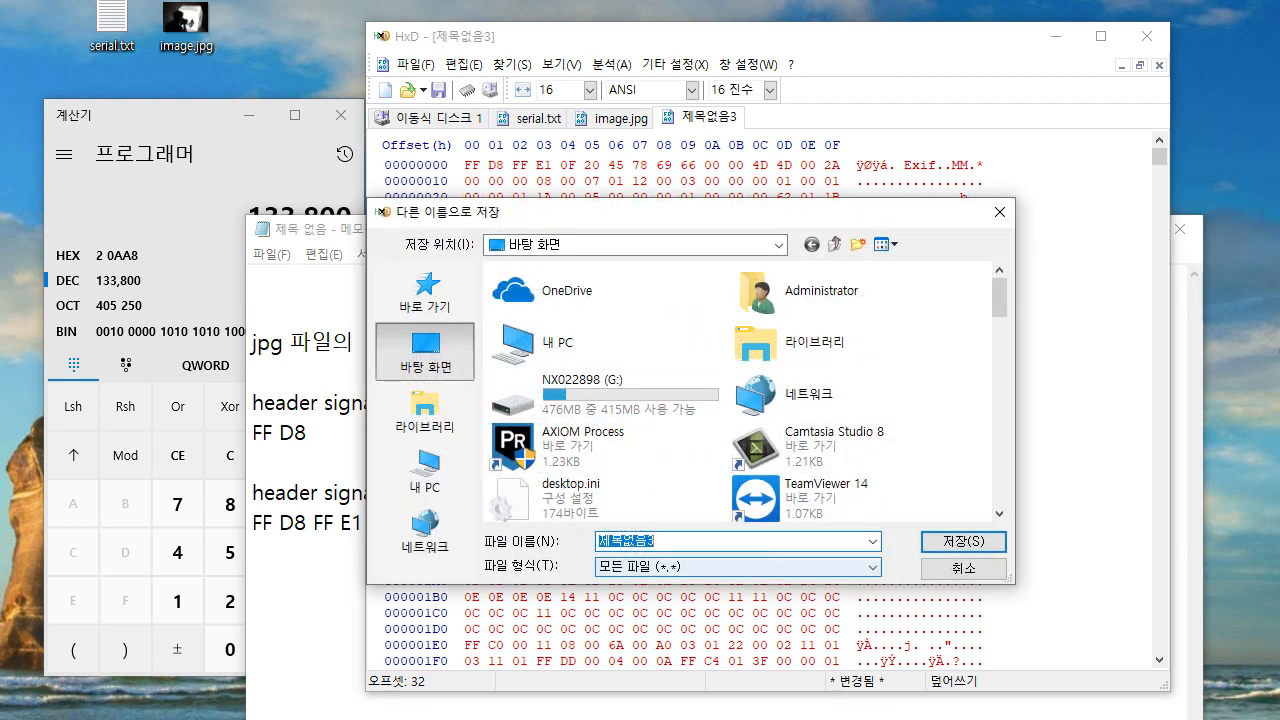
pyautogui.write('new')
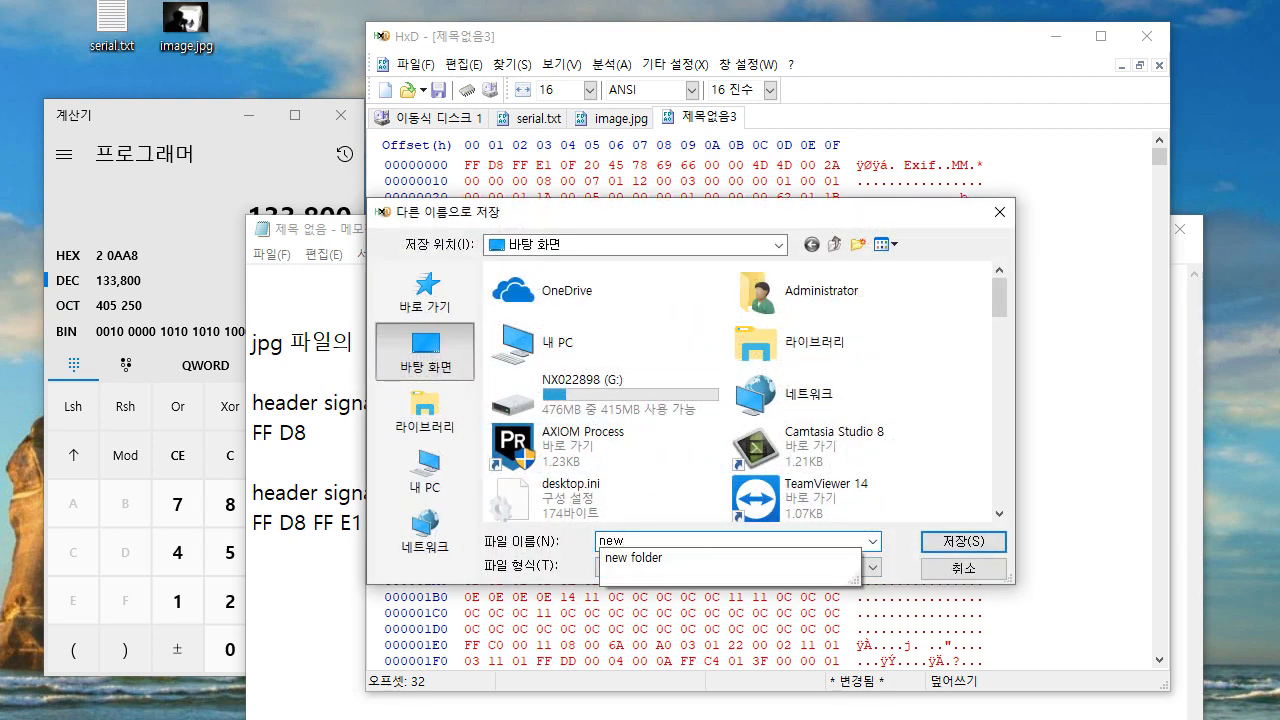
pyautogui.write(' image')
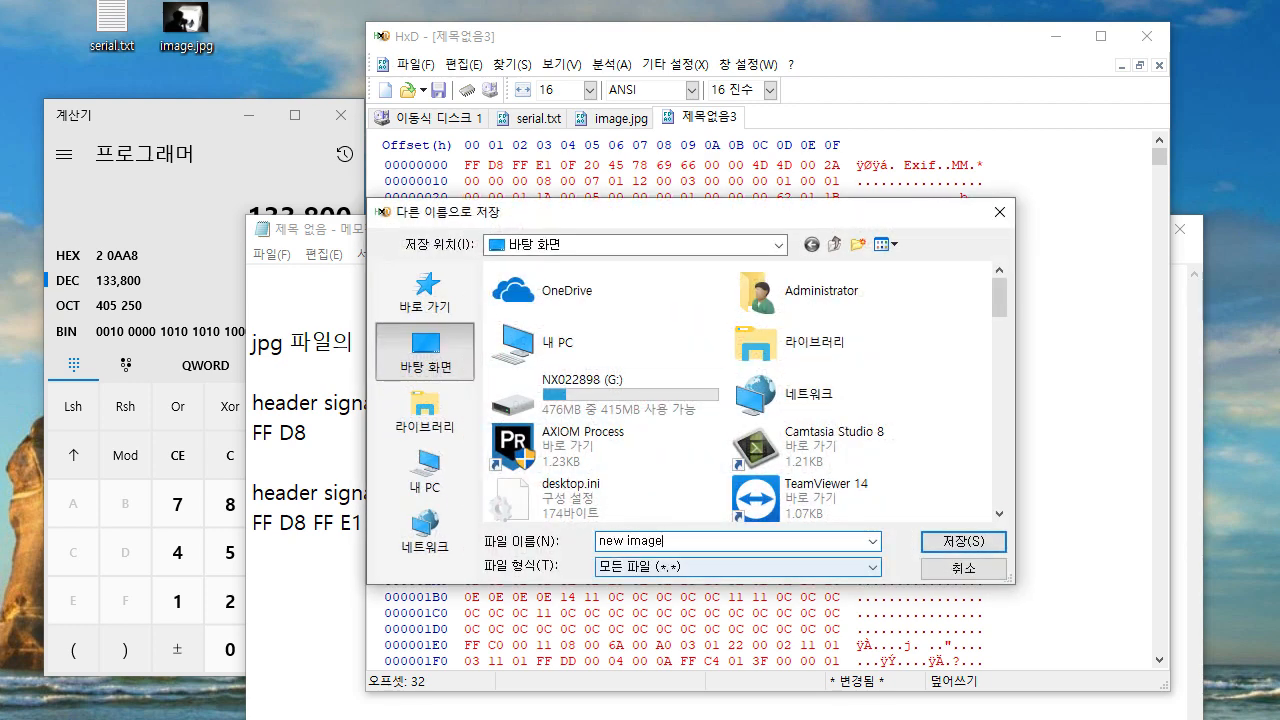
pyautogui.write('.jpg')
pyautogui.press('Return')
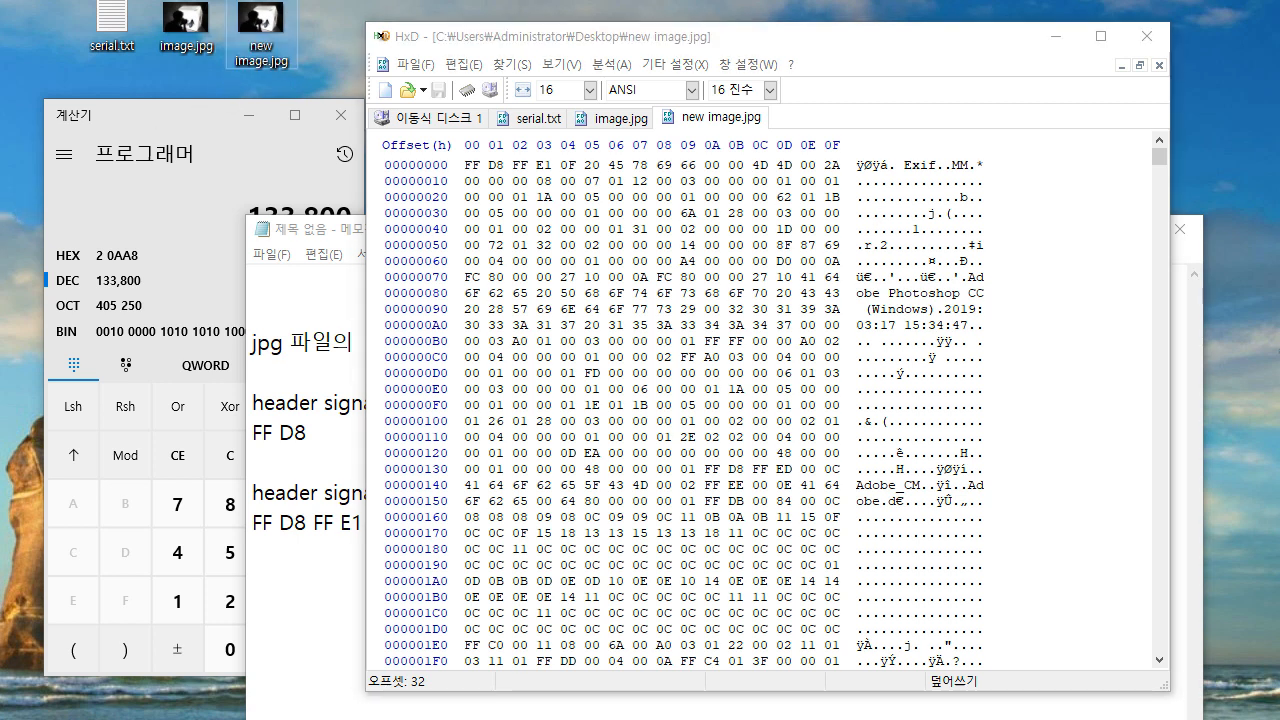
pyautogui.doubleClick(258, 28)
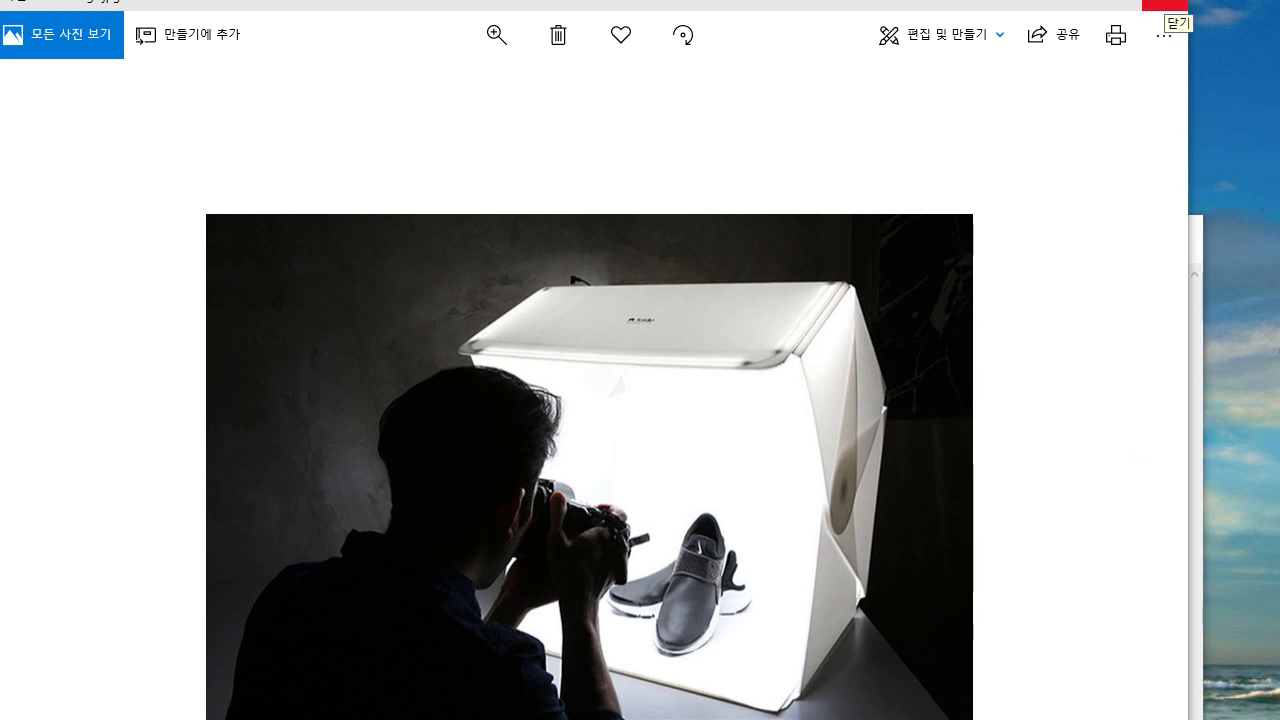
pyautogui.click(1166, 5)
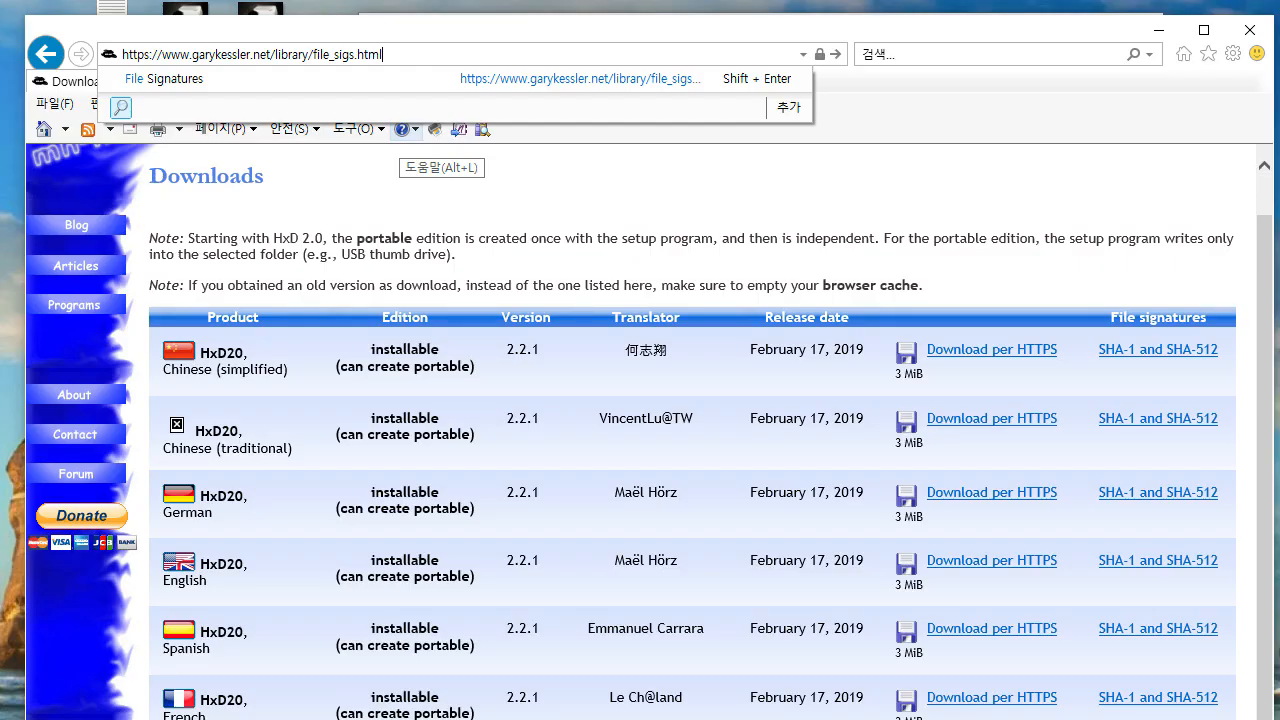
pyautogui.press('Return')
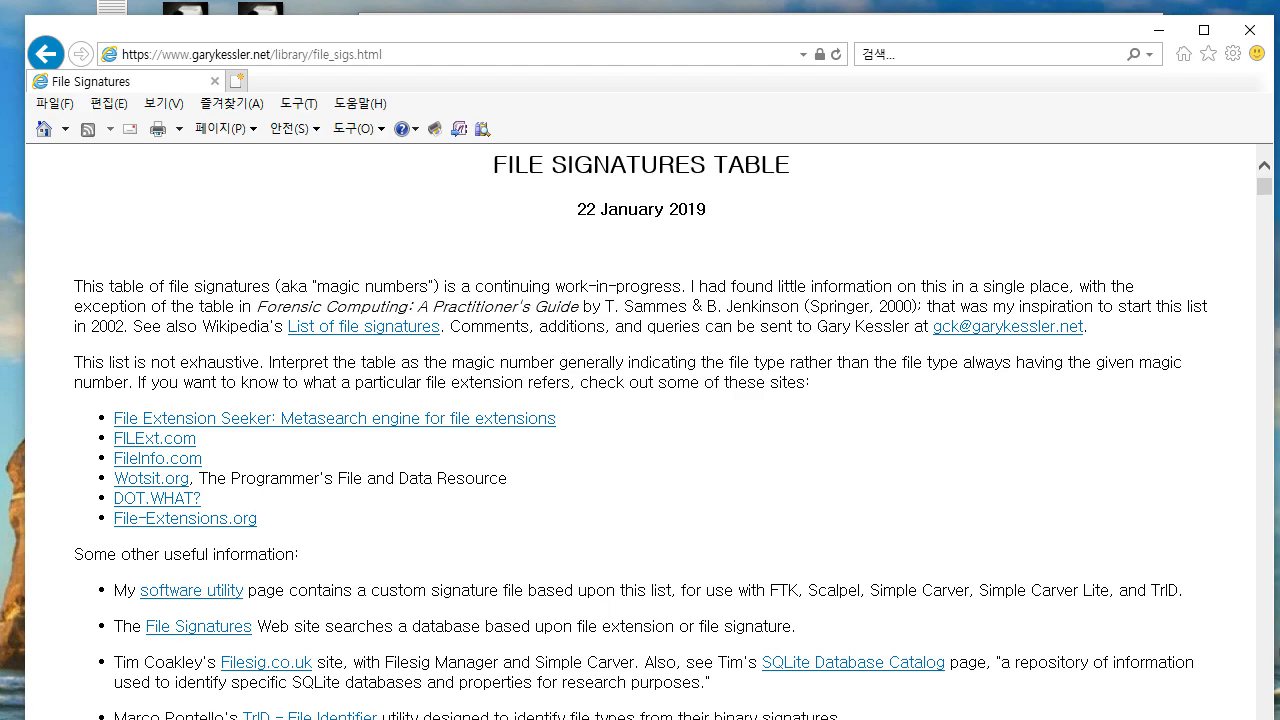
pyautogui.moveTo(493, 166); pyautogui.dragTo(790, 166)
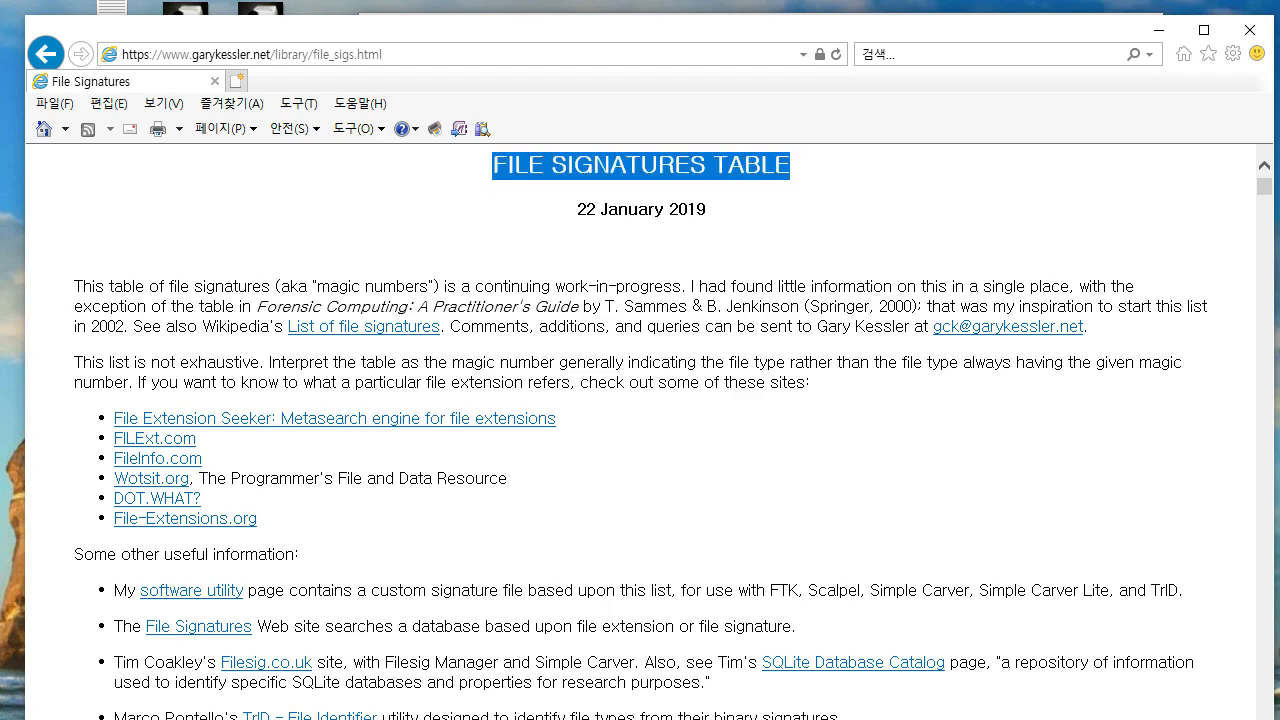
# Step: Examine the signature table's entries, comparing hex header bytes with file extensions and descriptions around the DOC, PPT and NTF rows
pyautogui.moveTo(1264, 187); pyautogui.dragTo(1264, 311)
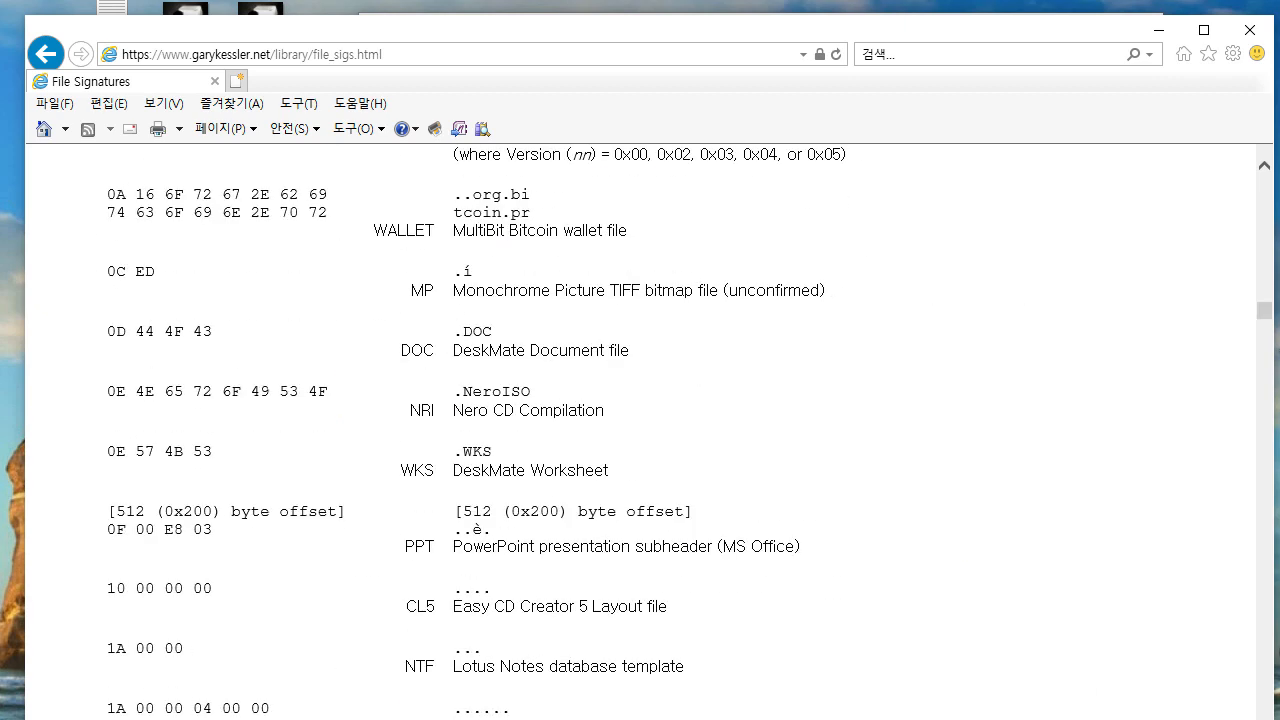
pyautogui.moveTo(453, 268); pyautogui.dragTo(559, 513)
pyautogui.click(560, 513)
pyautogui.scroll(-1, 430, 412)
pyautogui.scroll(1, 430, 412)
pyautogui.moveTo(410, 411); pyautogui.dragTo(429, 411)
pyautogui.click(429, 411)
pyautogui.scroll(-1, 427, 420)
pyautogui.moveTo(405, 528); pyautogui.dragTo(416, 528)
pyautogui.click(416, 528)
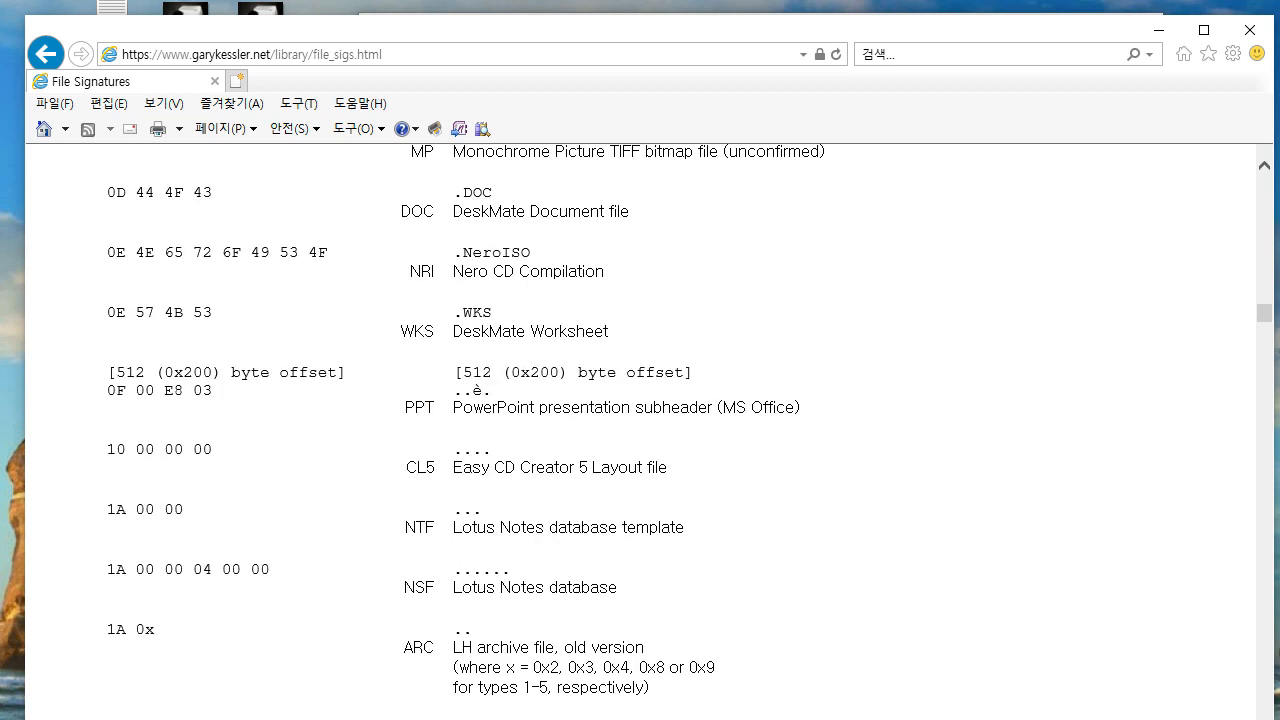
# Step: Search the signature table page for the JPG header bytes FF D8
pyautogui.hotkey('ctrl', 'f')
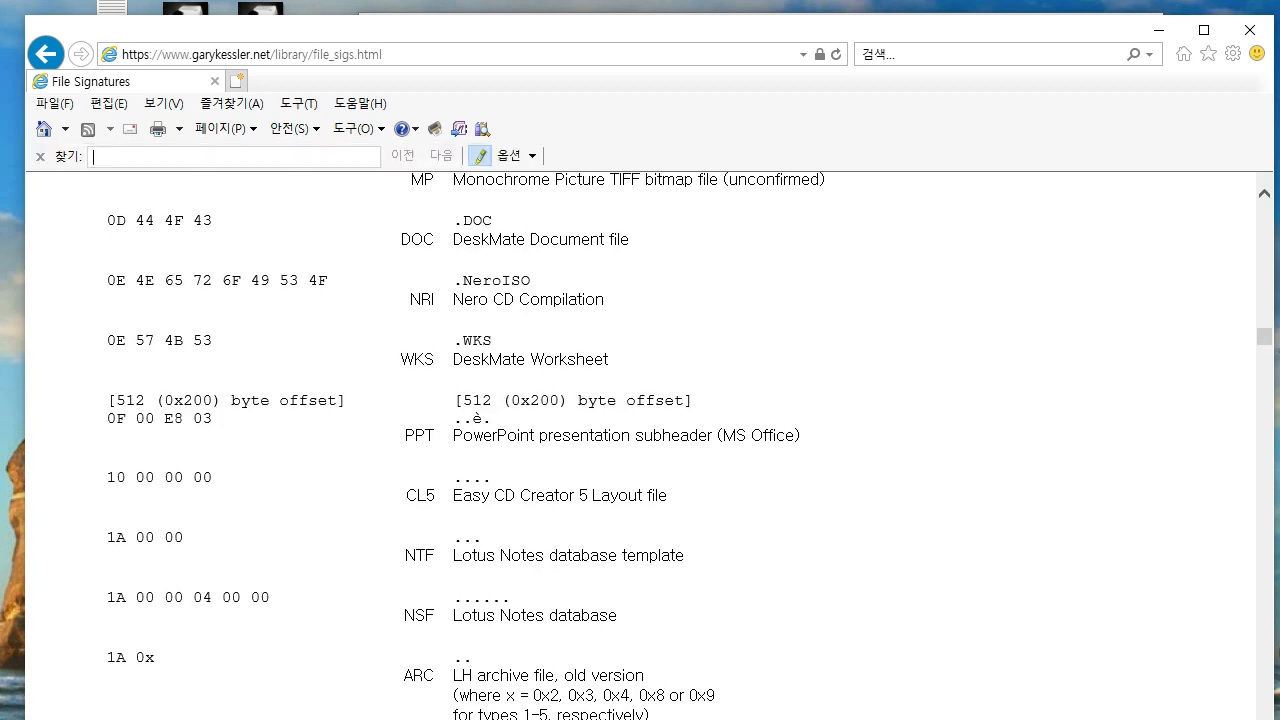
pyautogui.write('FF')
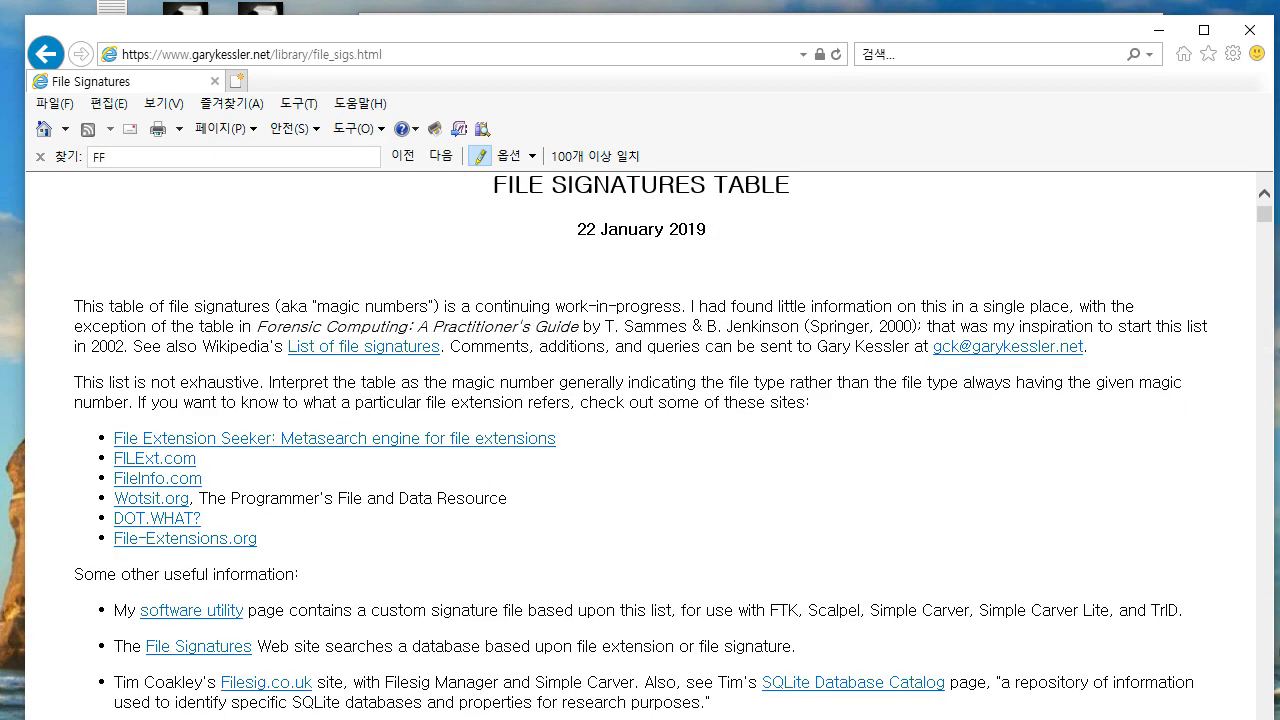
pyautogui.write(' D*')
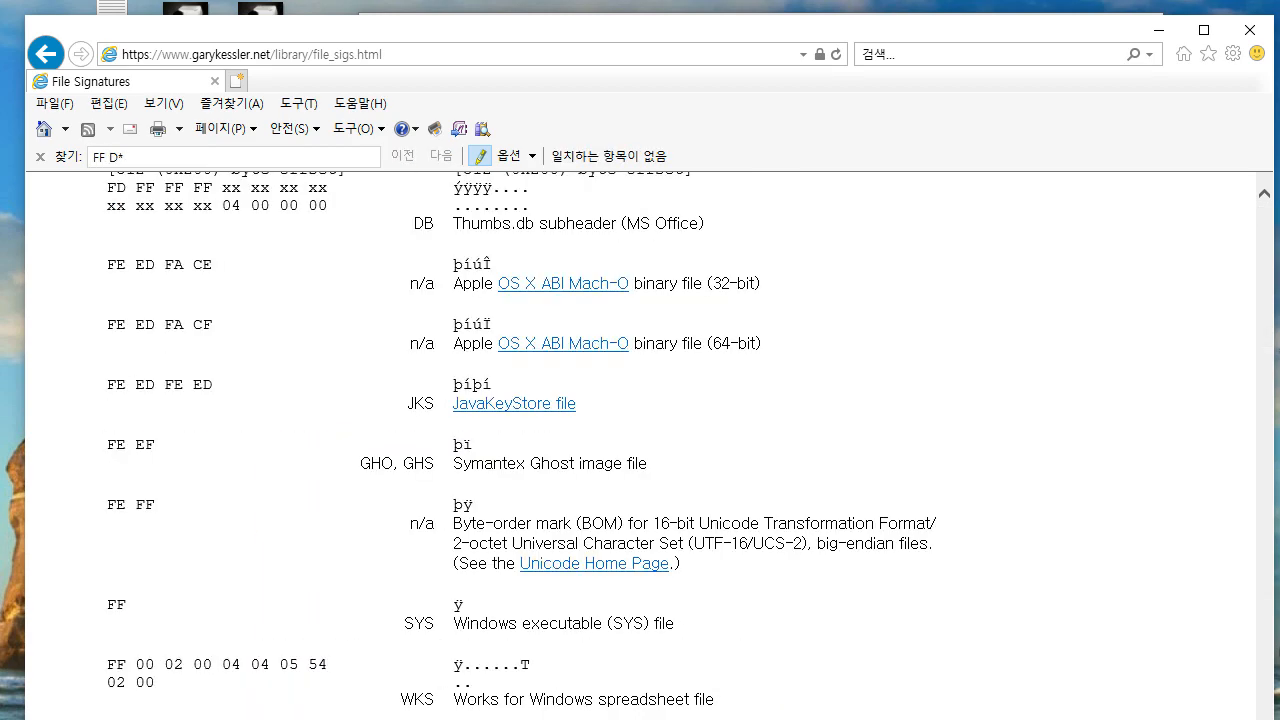
pyautogui.press('BackSpace')
pyautogui.write('8')
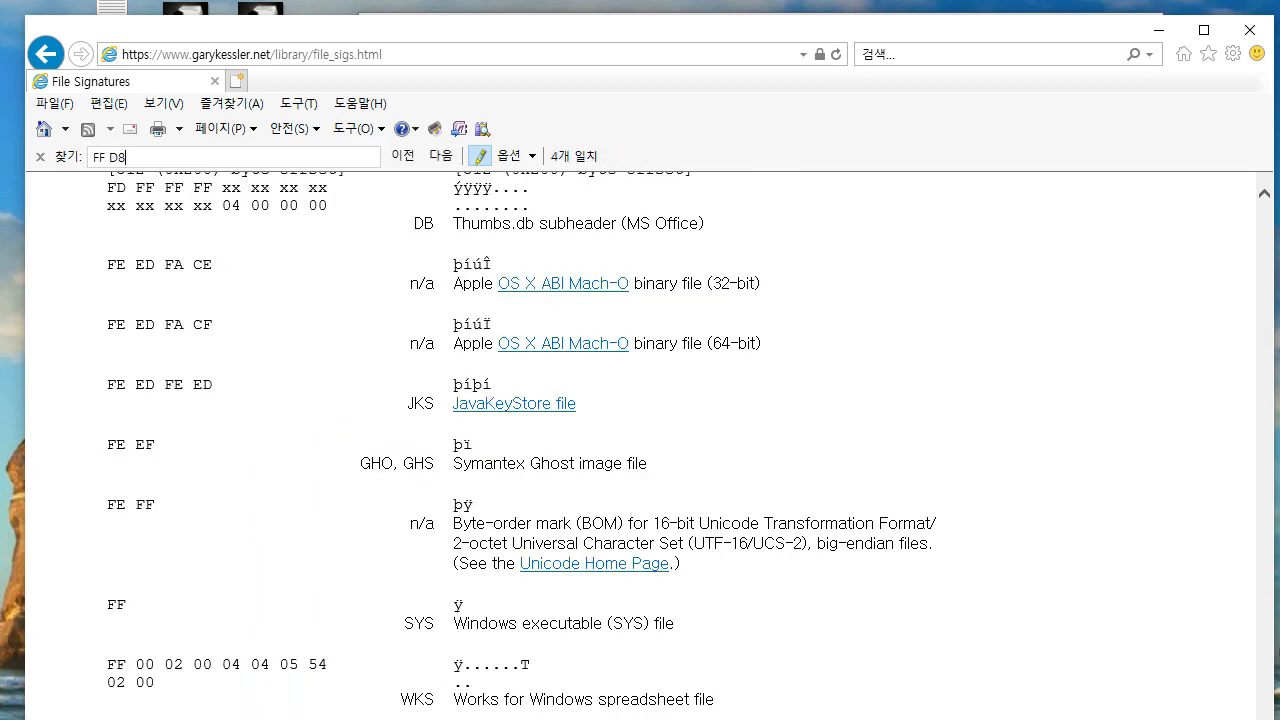
pyautogui.press('Return')
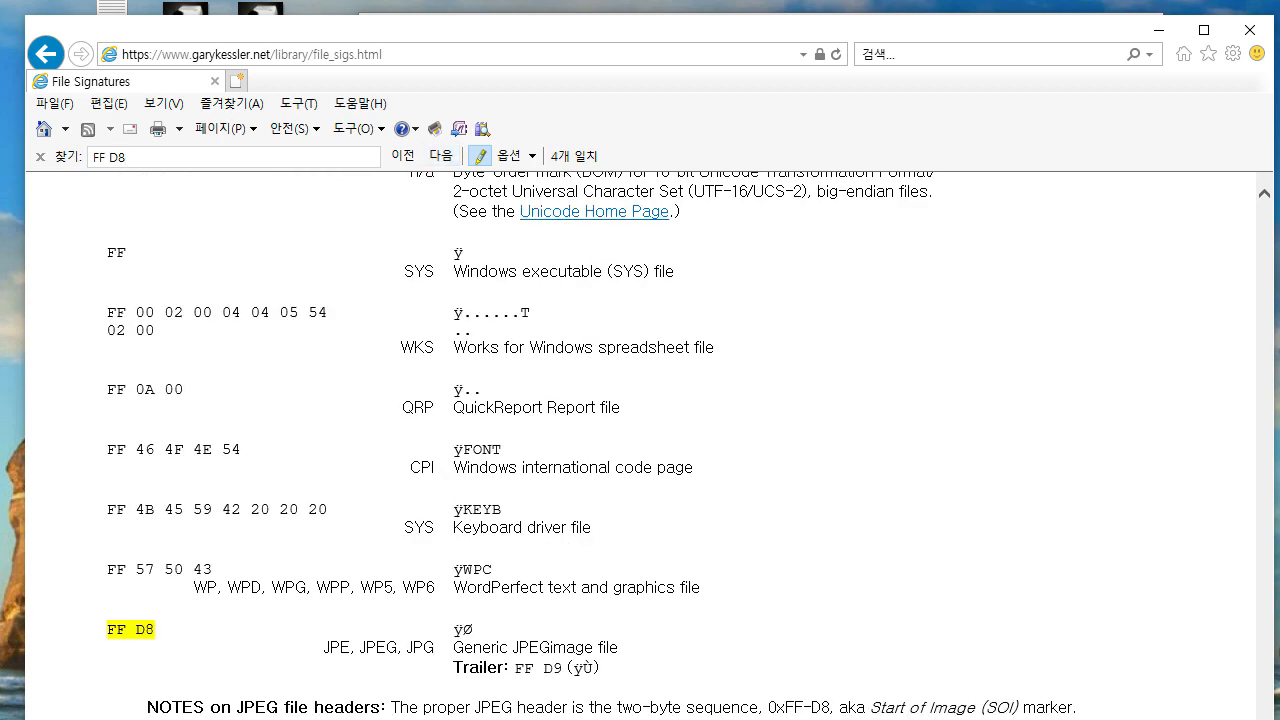
# Step: Examine the generic JPEG entry's file extensions, header signature and trailer, along with the notes on JPEG headers
pyautogui.scroll(-3, 640, 445)
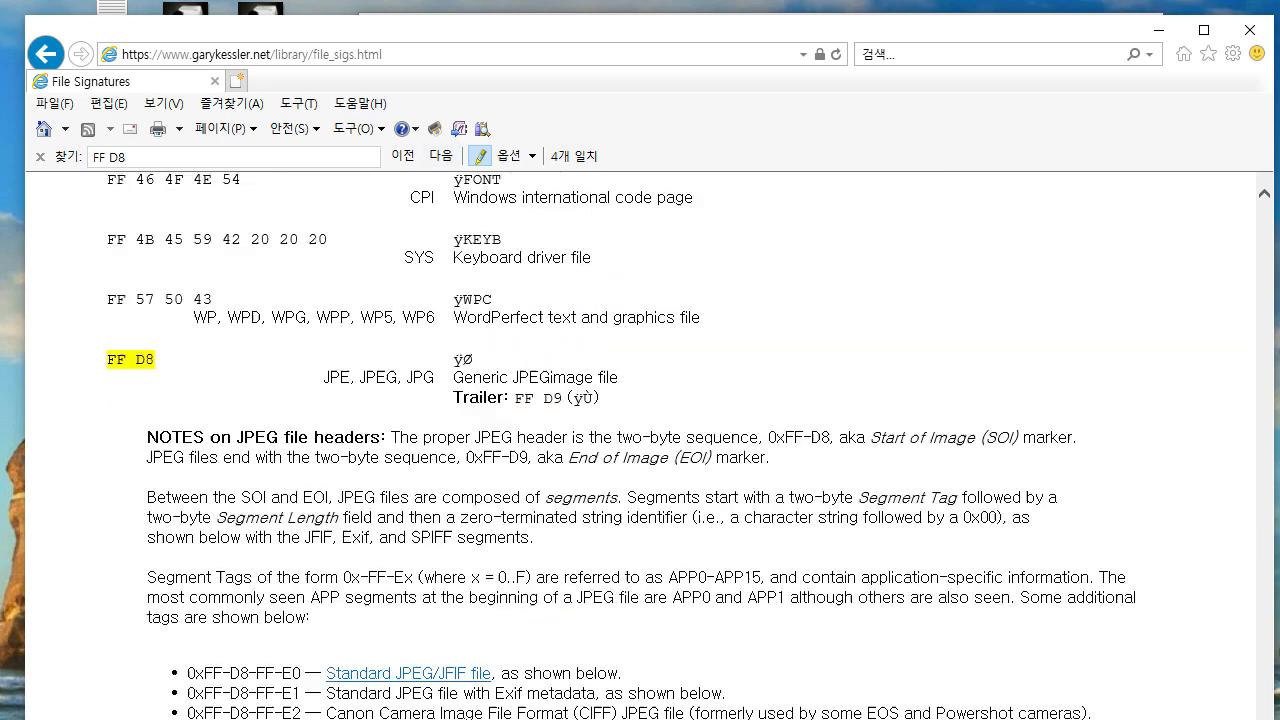
pyautogui.moveTo(324, 377); pyautogui.dragTo(402, 377)
pyautogui.moveTo(190, 317); pyautogui.dragTo(475, 360)
pyautogui.click(475, 360)
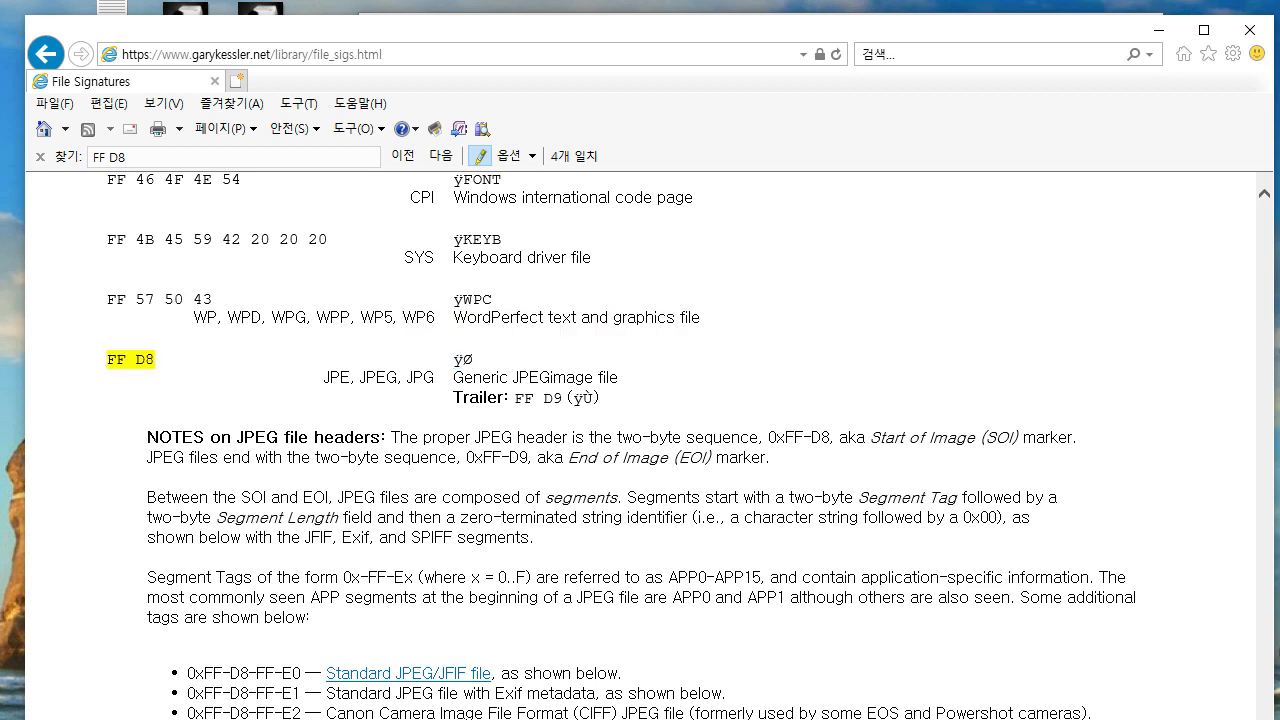